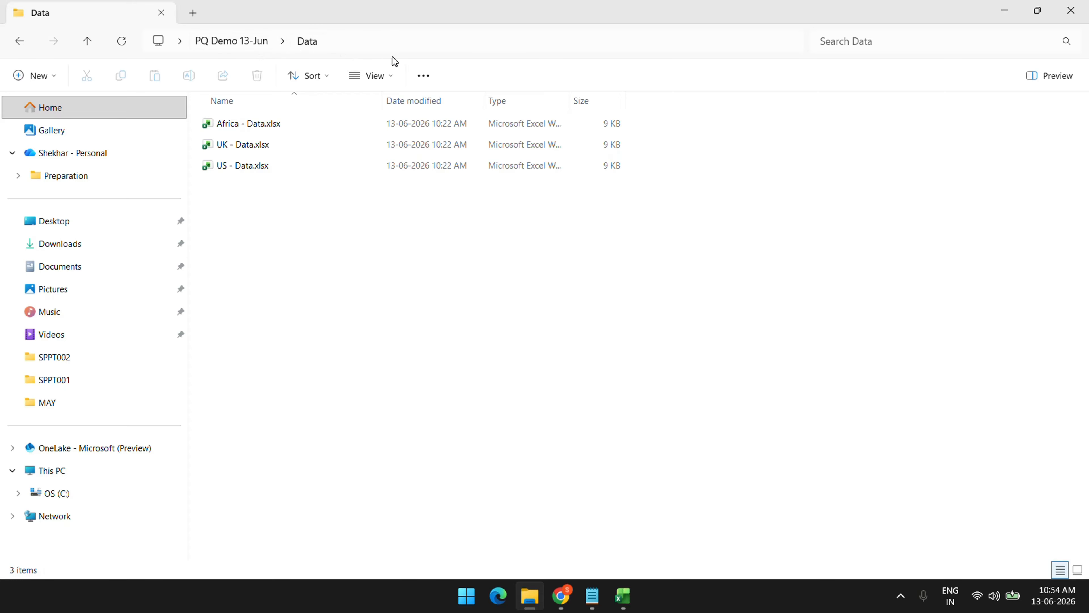
Copy the Data folder's full path from the File Explorer address bar
click(463, 46)
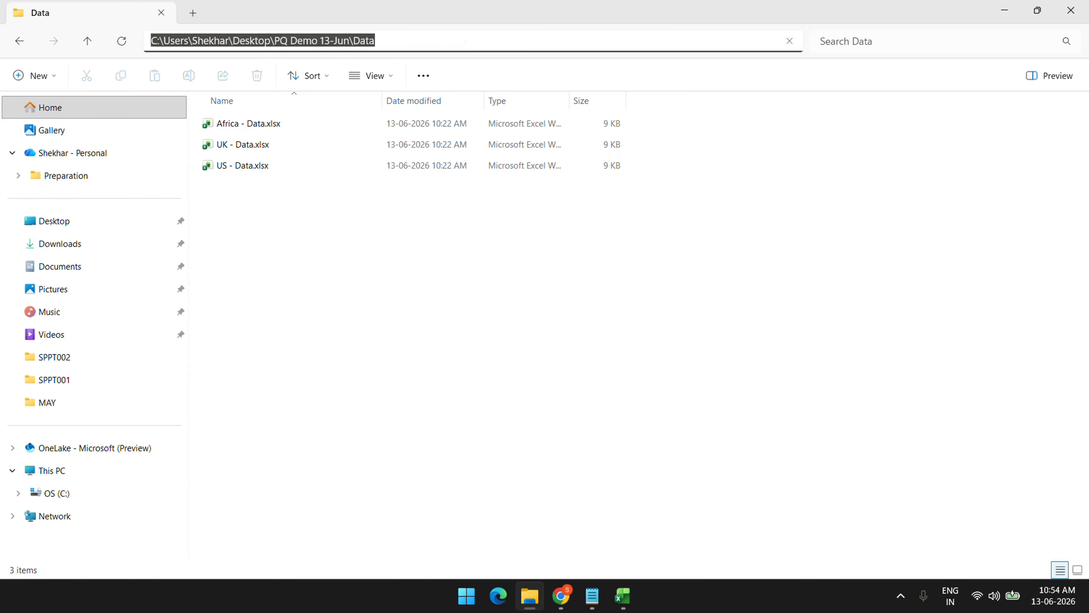
click(438, 43)
drag(425, 41, 132, 25)
key(ctrl+c)
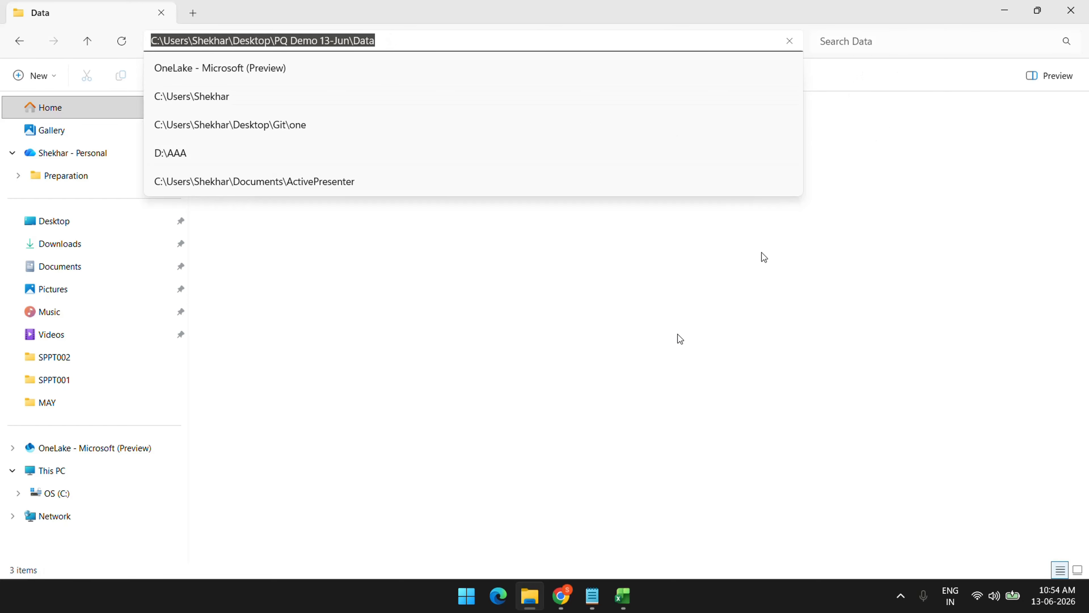
click(620, 374)
Bring the blank Book1 workbook to the front and maximize the Excel window
mouse_move(623, 596)
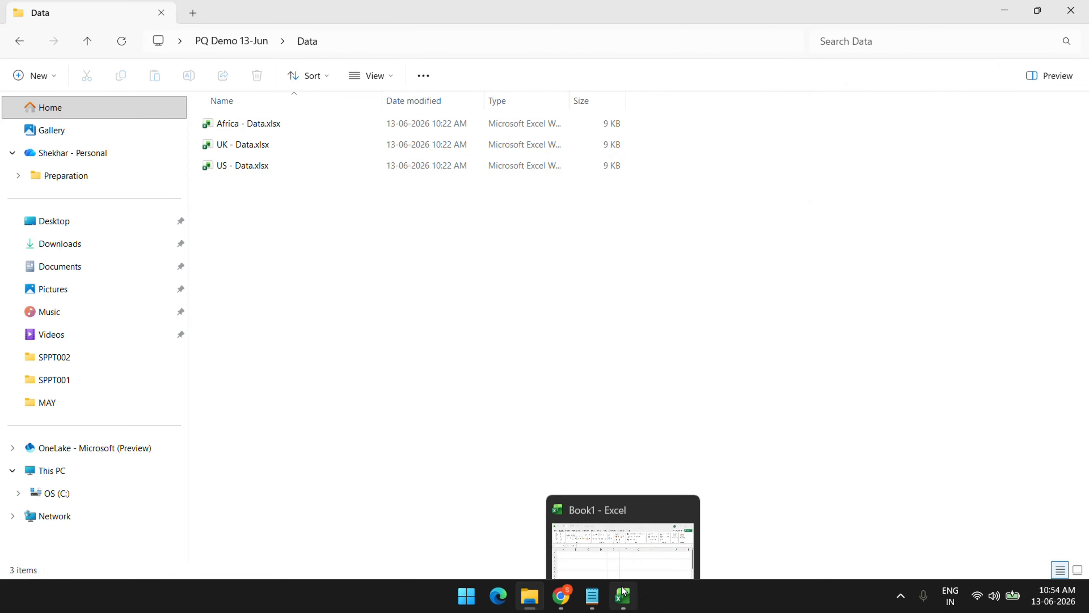
click(669, 499)
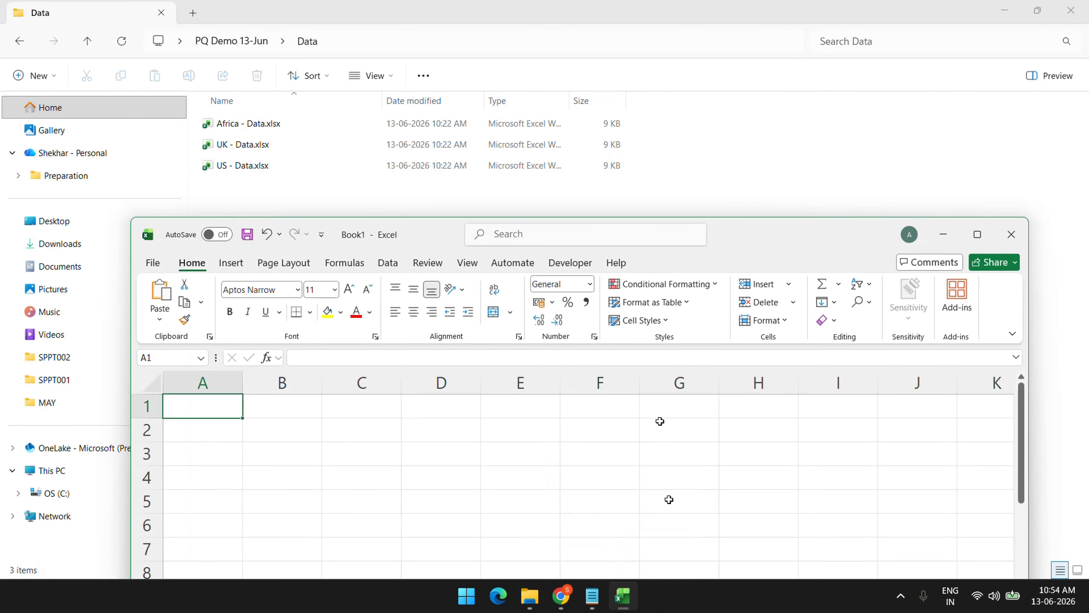
double_click(739, 238)
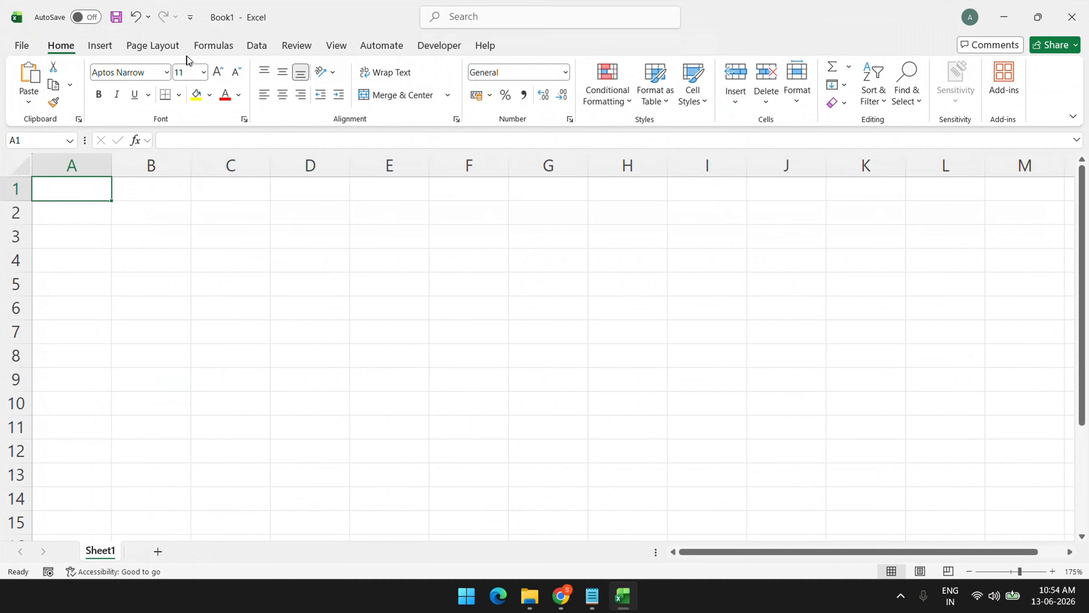
Import from Folder via Data > Get Data > From File, pasting the copied Data folder path
click(256, 55)
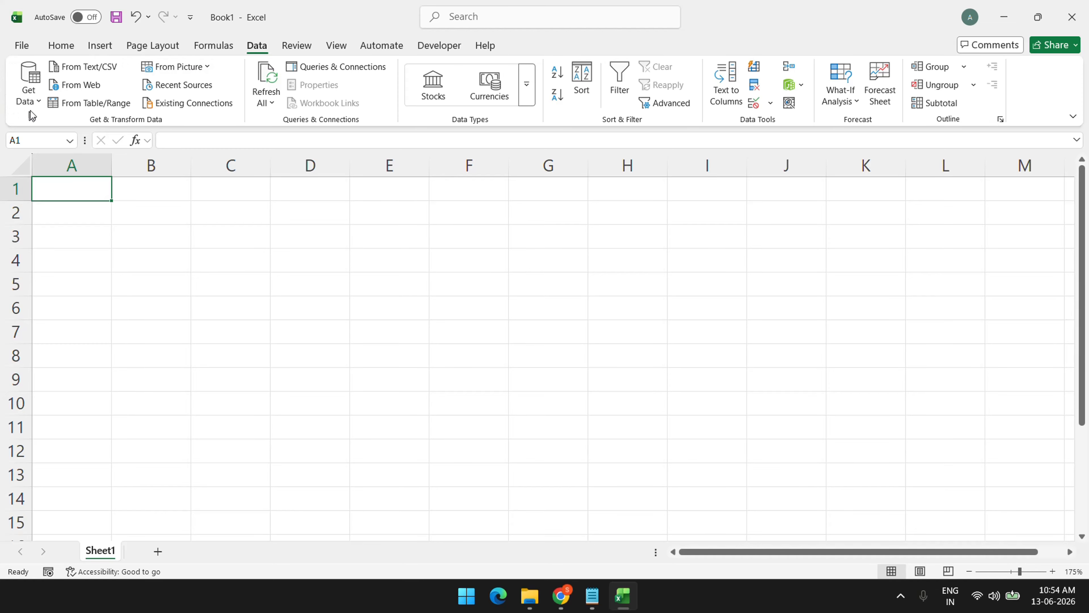
click(35, 102)
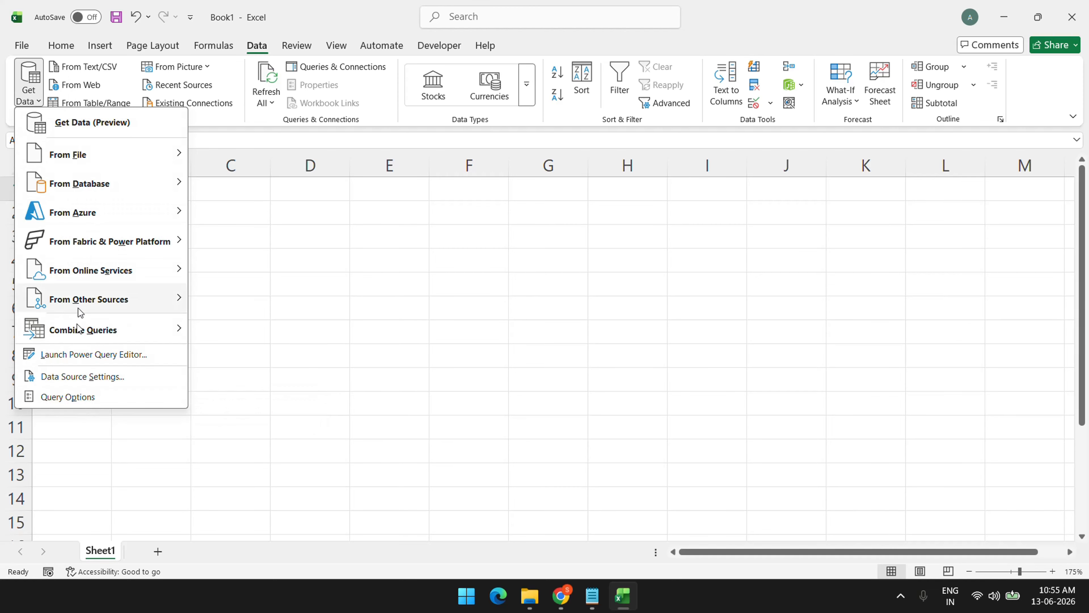
mouse_move(73, 156)
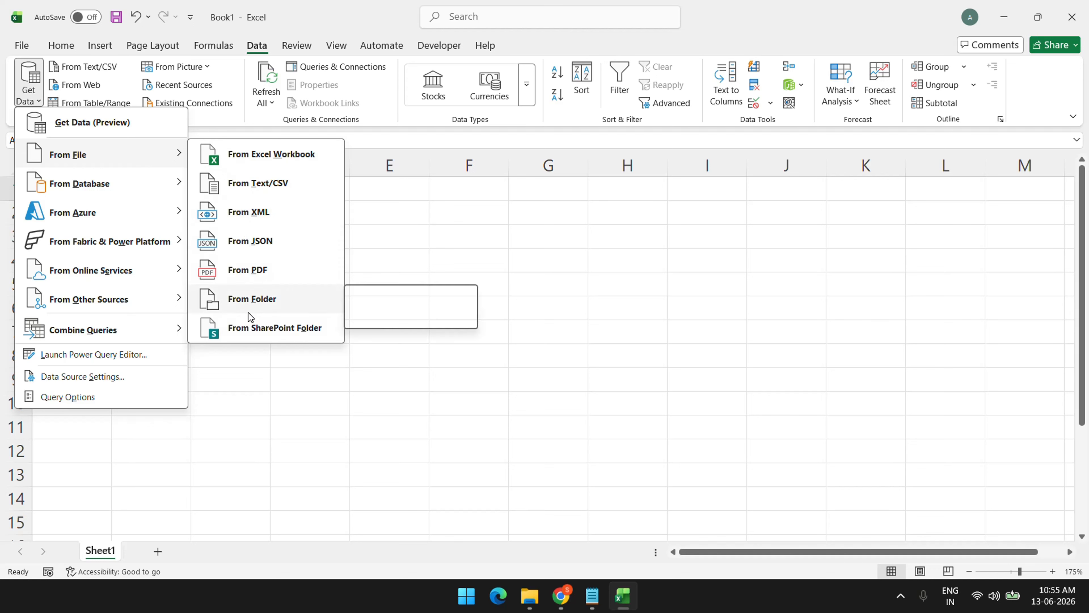
click(270, 306)
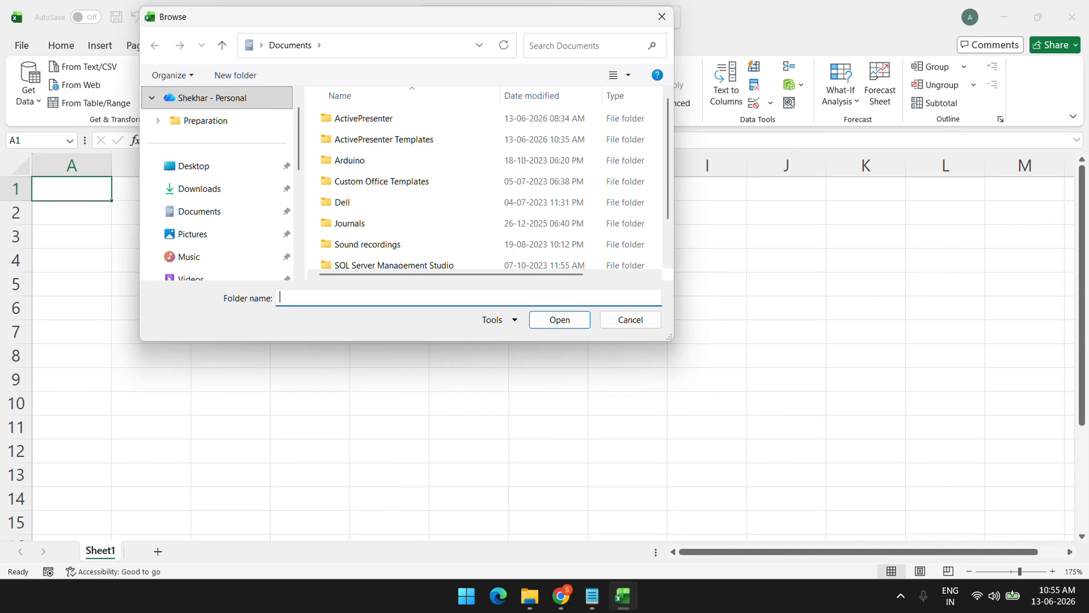
key(ctrl+v)
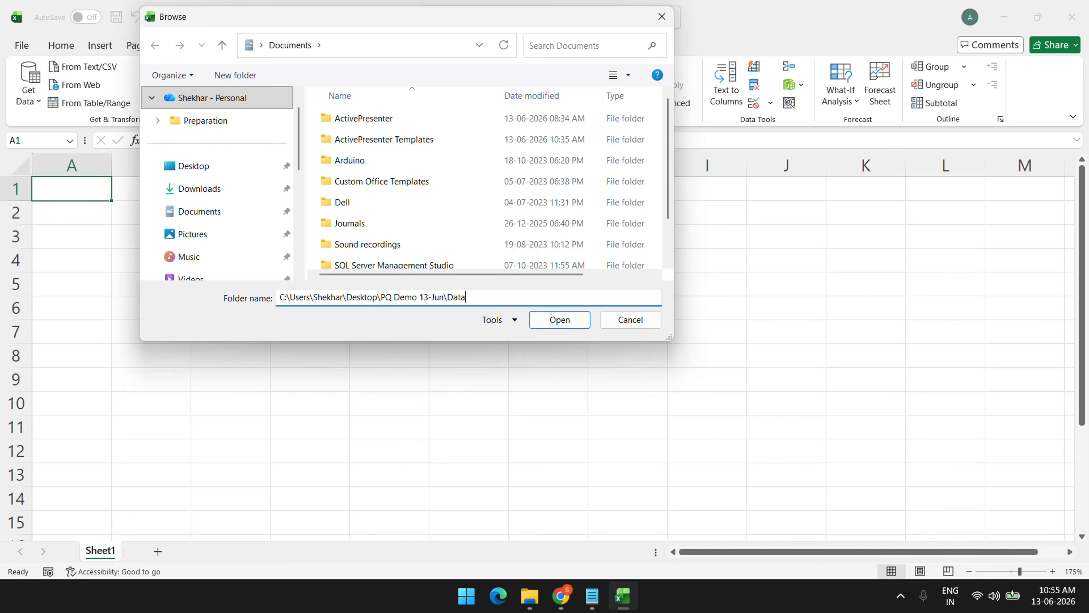
click(556, 322)
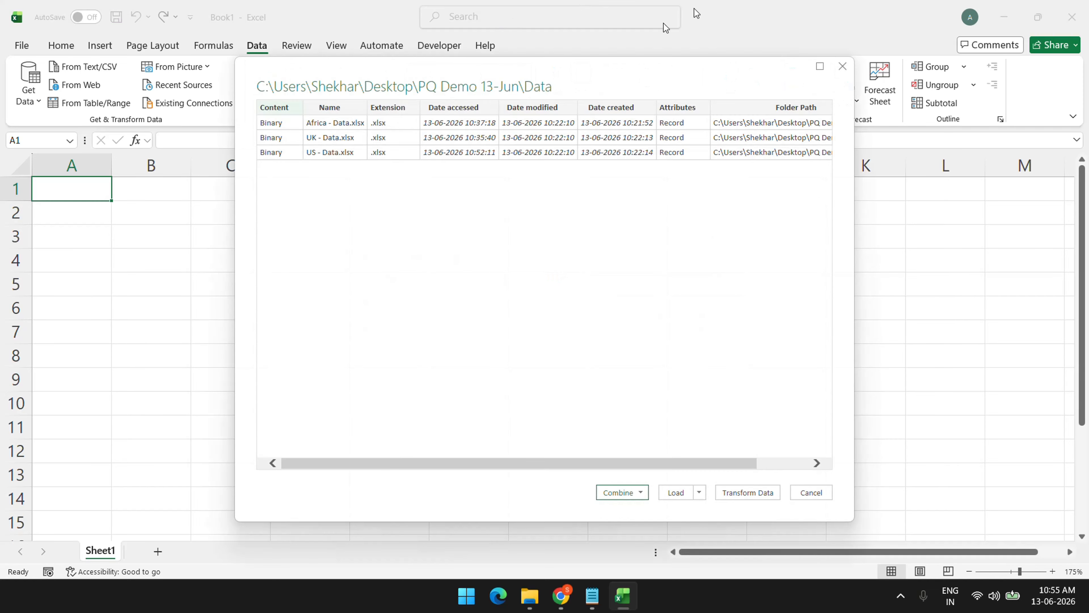
Choose Combine & Transform Data for the Africa, UK and US Data.xlsx files
drag(652, 79, 548, 109)
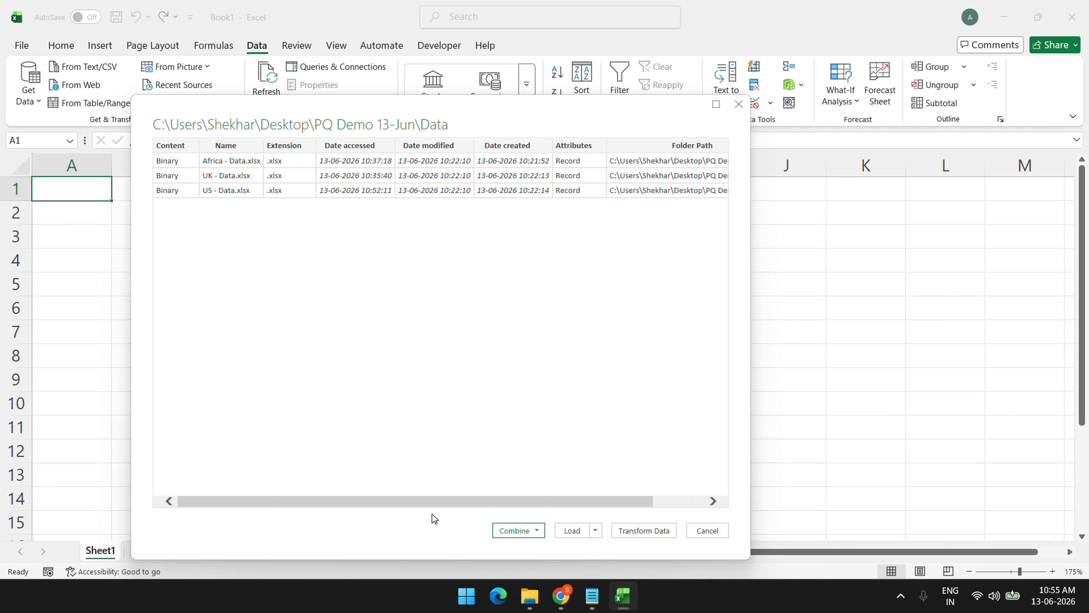
drag(433, 501, 389, 491)
drag(530, 505, 437, 494)
click(511, 533)
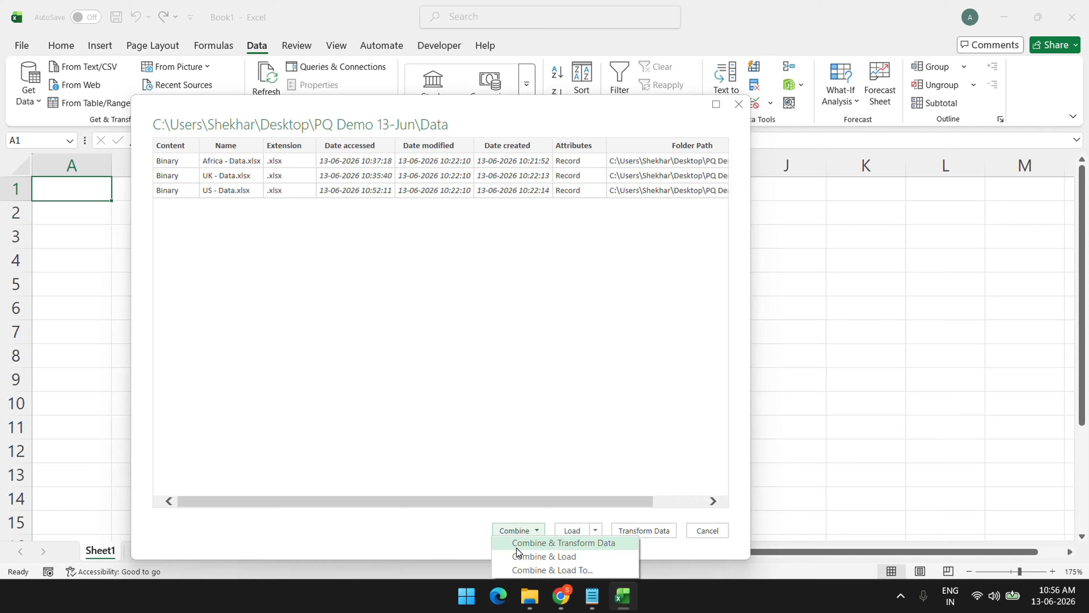
click(518, 547)
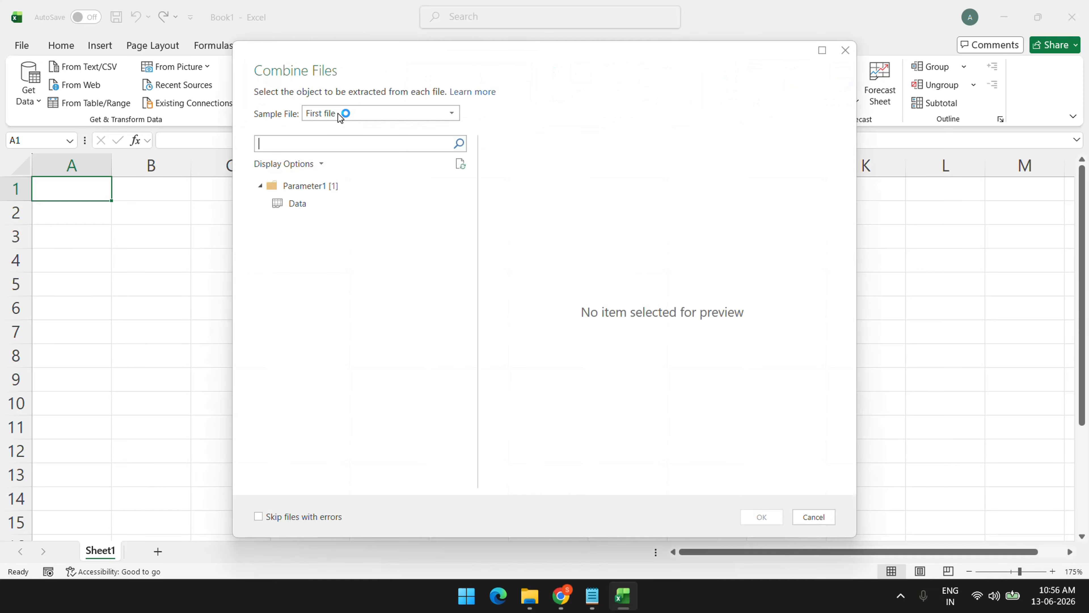
Select the Data sheet under Parameter1 as the sample and confirm combining the files
click(301, 209)
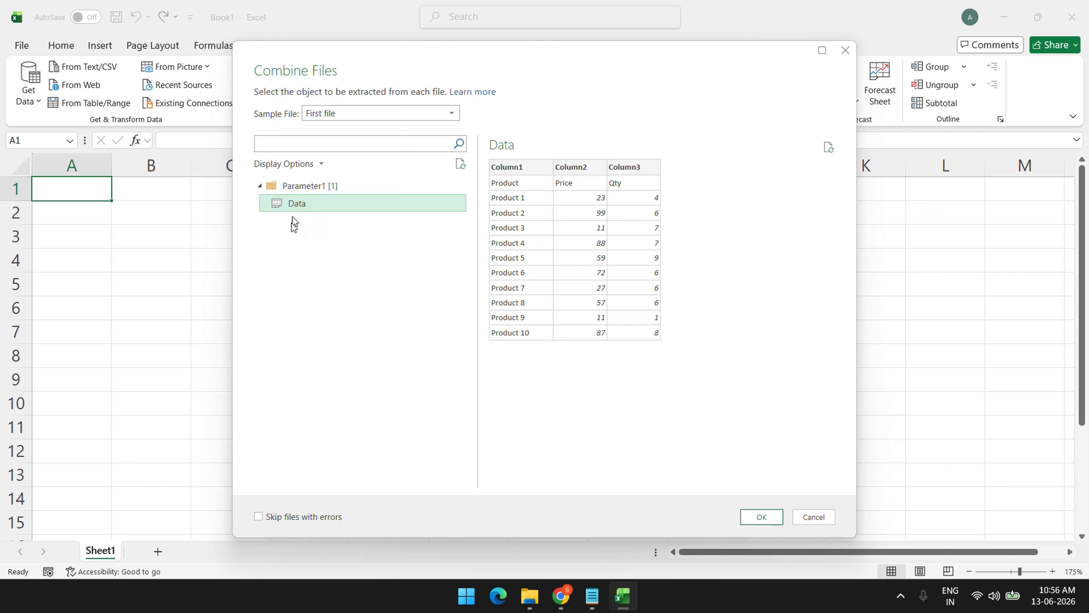
click(766, 517)
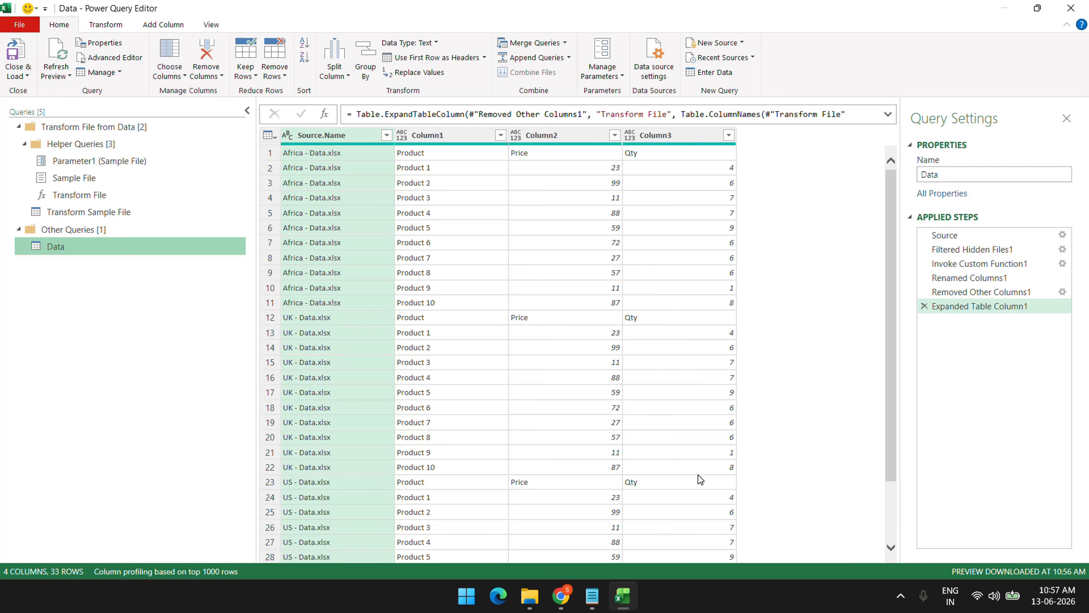
Check the files listed in Source.Name and narrow the Queries pane to widen the table
scroll(439, 326, down, 3)
scroll(471, 375, up, 3)
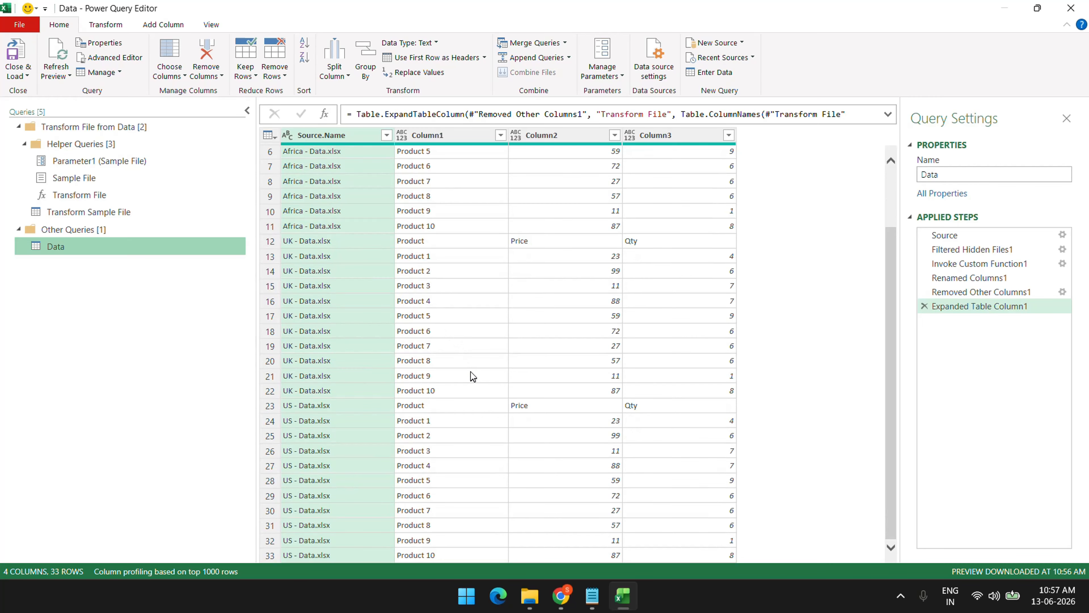
click(386, 135)
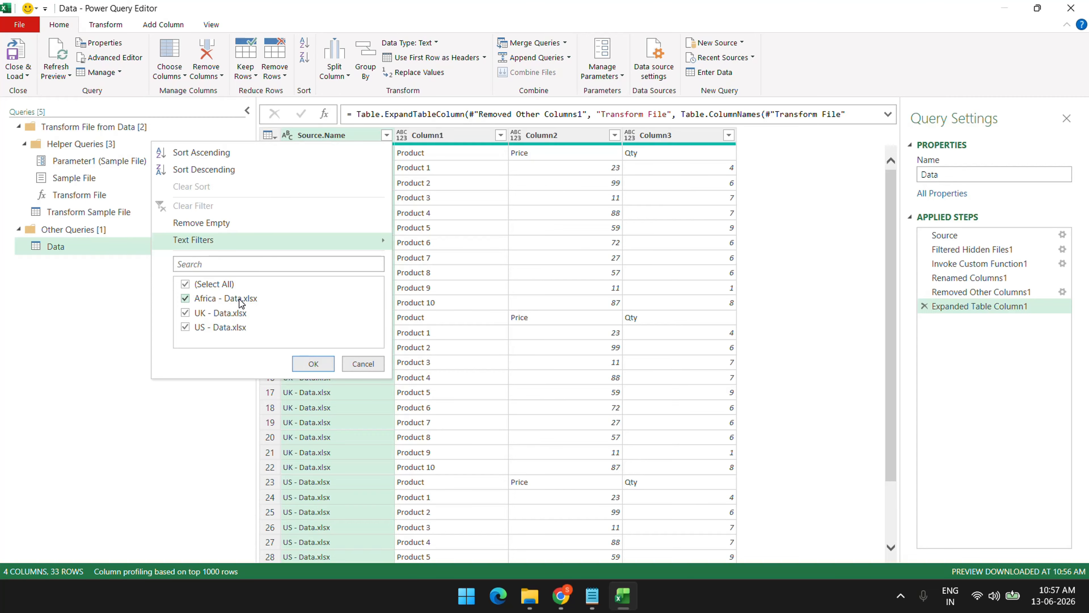
click(597, 260)
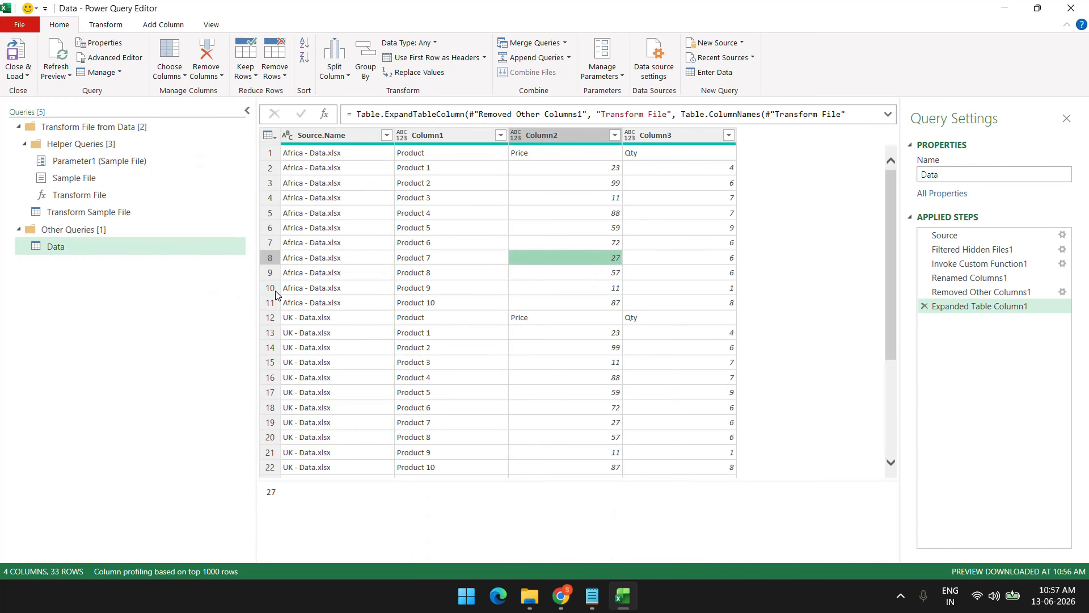
drag(256, 290, 135, 281)
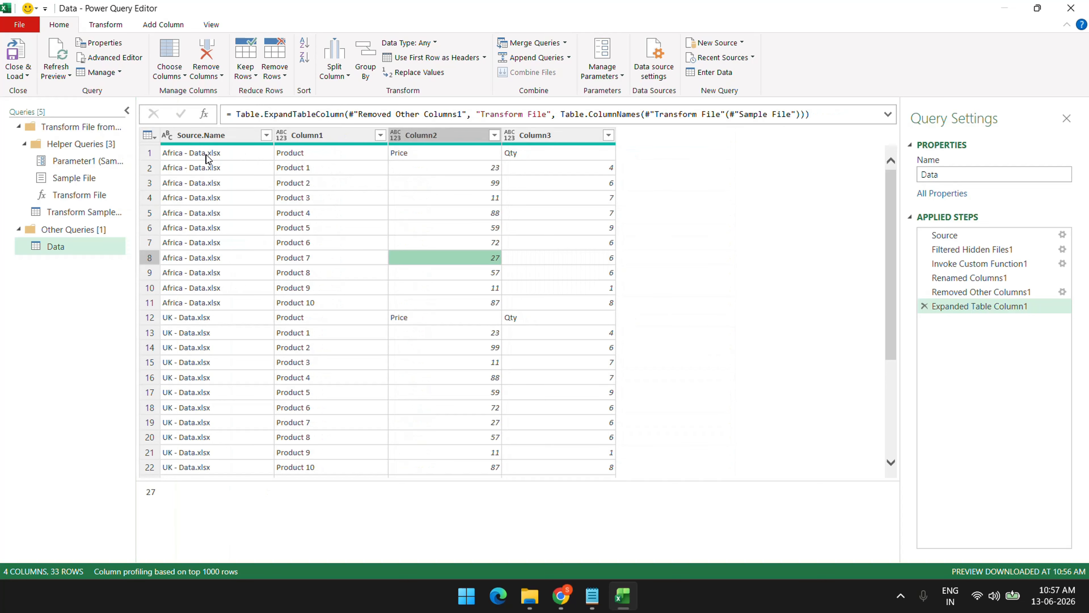
Inspect the Product, Price, Qty values in row 1 under the generic Column1–Column3 headers
click(309, 157)
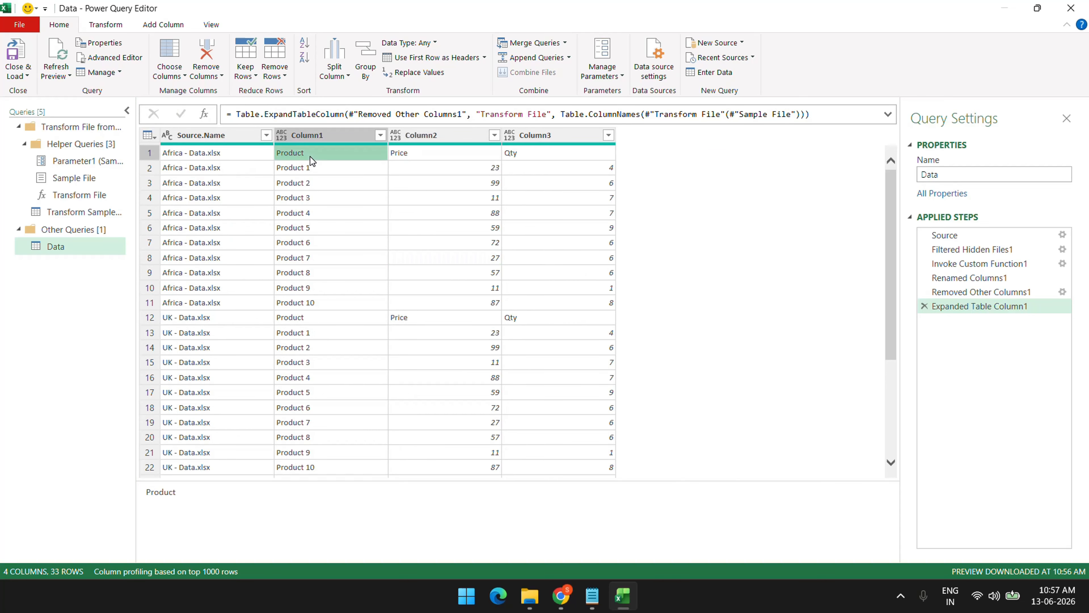
click(413, 157)
click(528, 155)
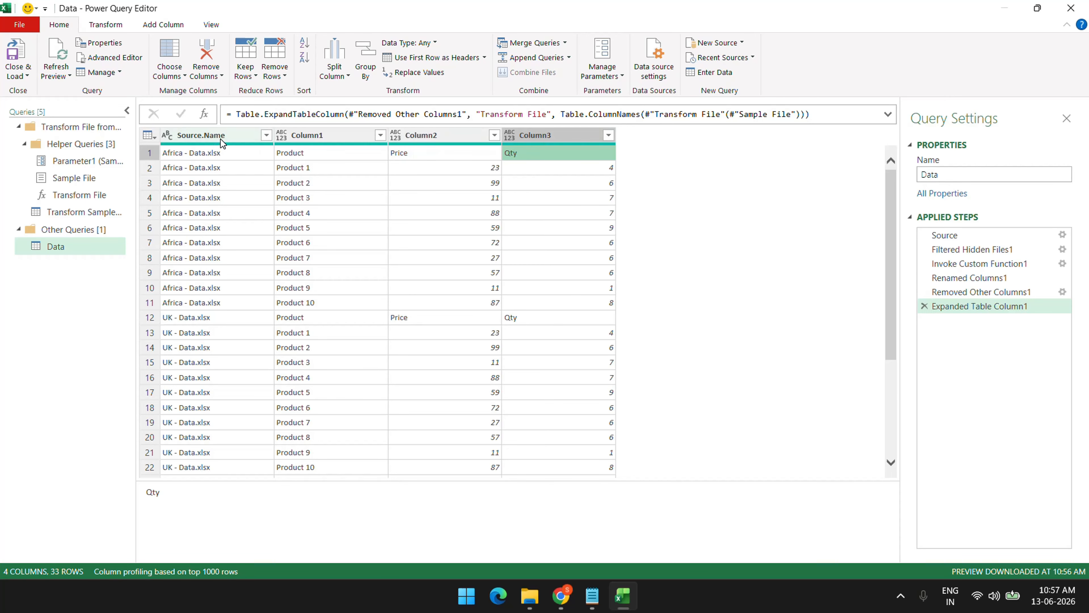
click(337, 137)
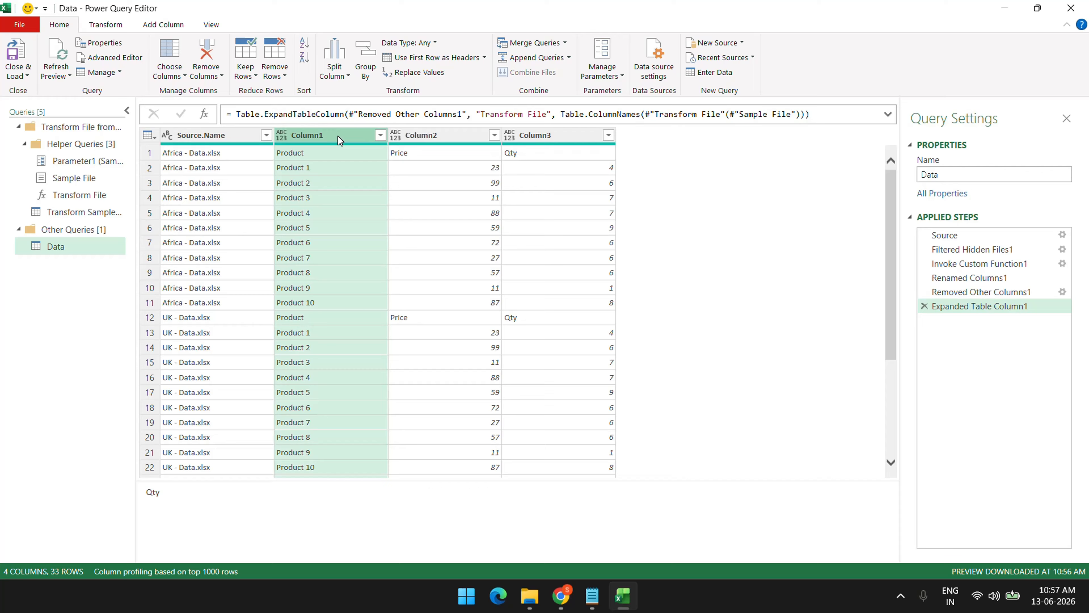
click(428, 138)
click(568, 139)
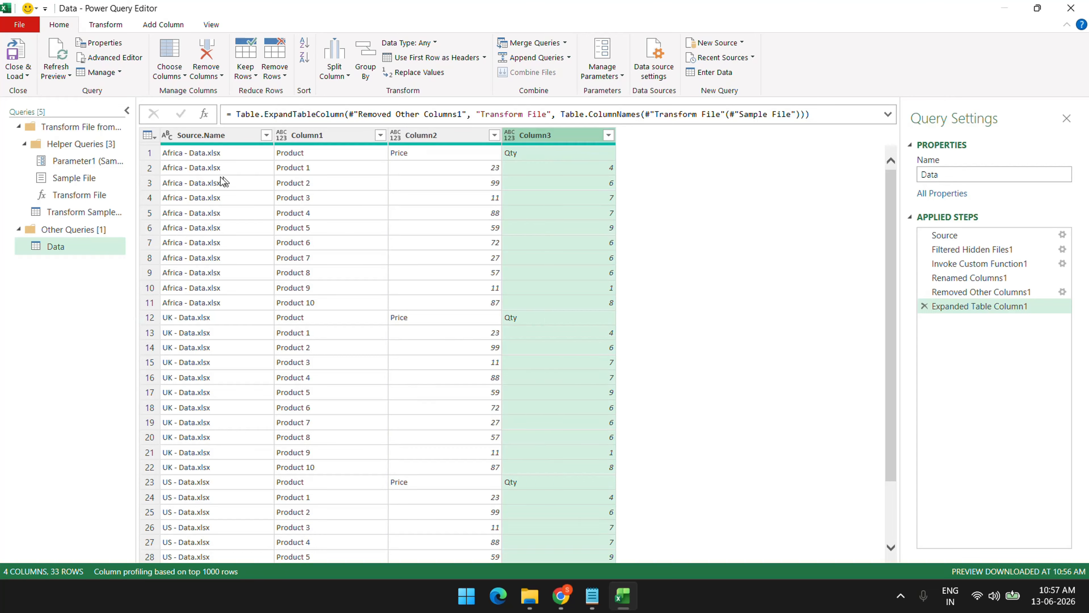
click(154, 157)
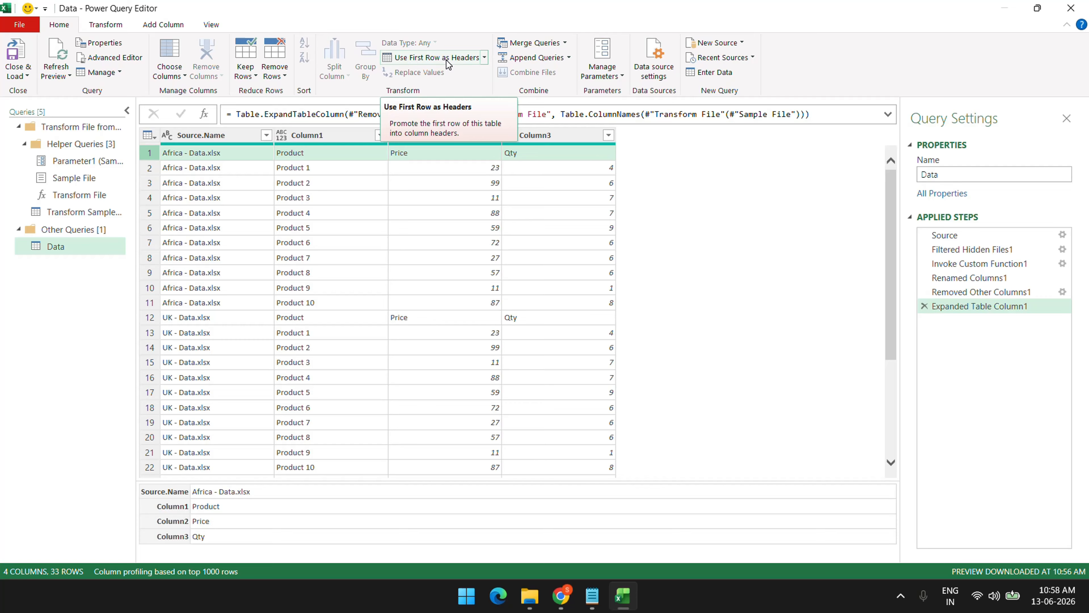
Promote the first row to headers and rename the Africa - Data.xlsx column to 'File Name'
click(449, 64)
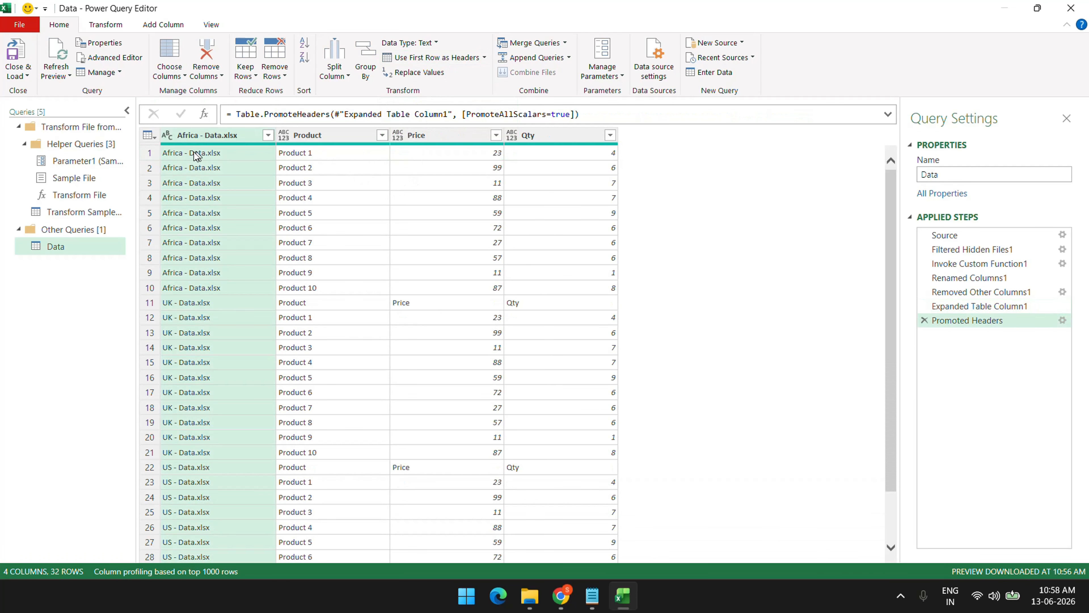
click(180, 157)
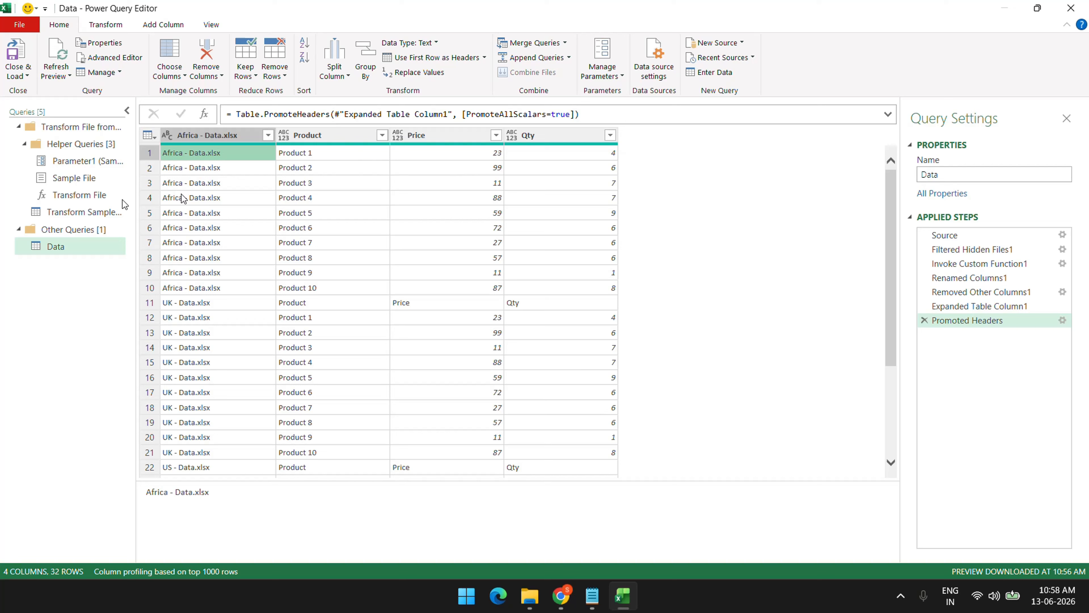
click(218, 139)
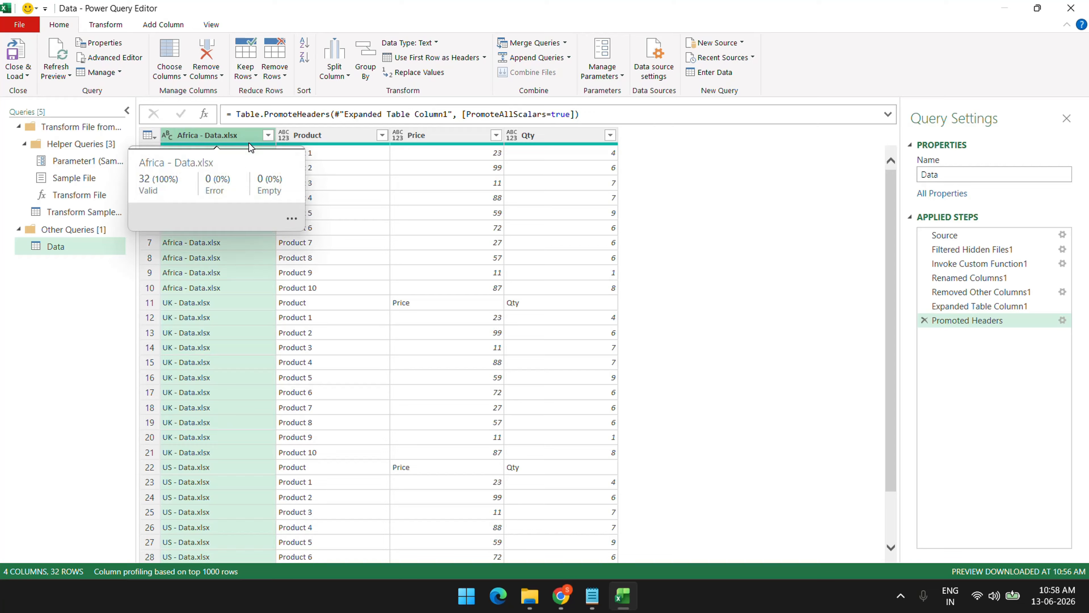
double_click(206, 135)
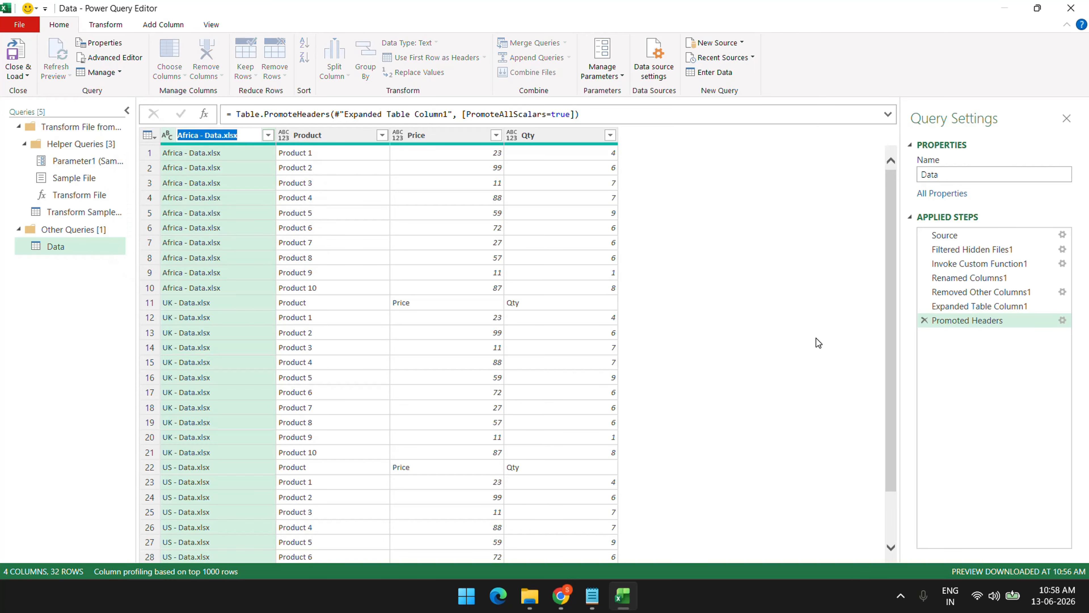
text(File )
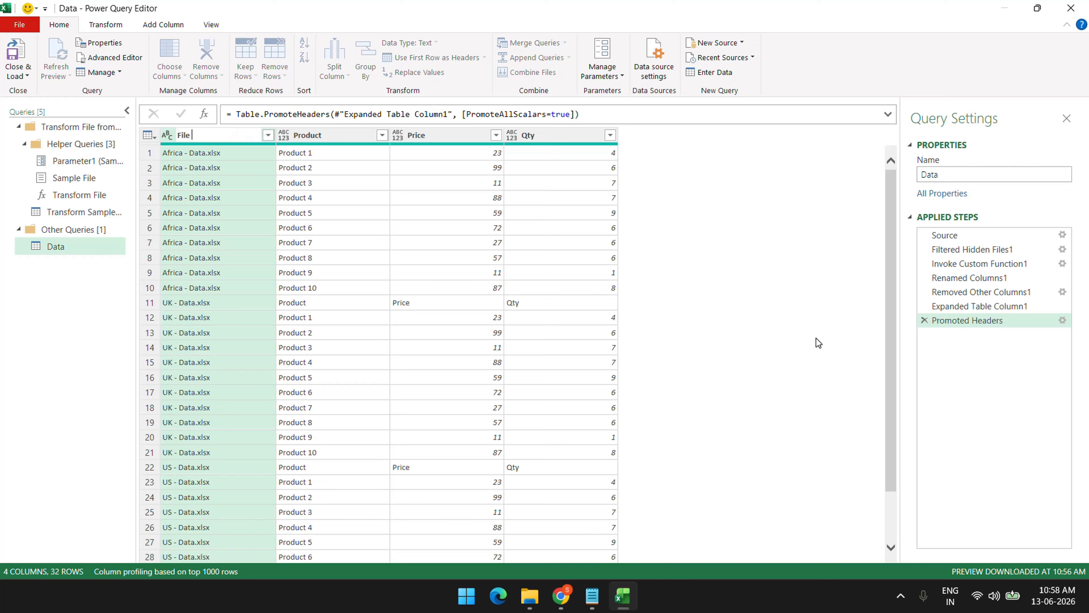
text(Name)
key(Return)
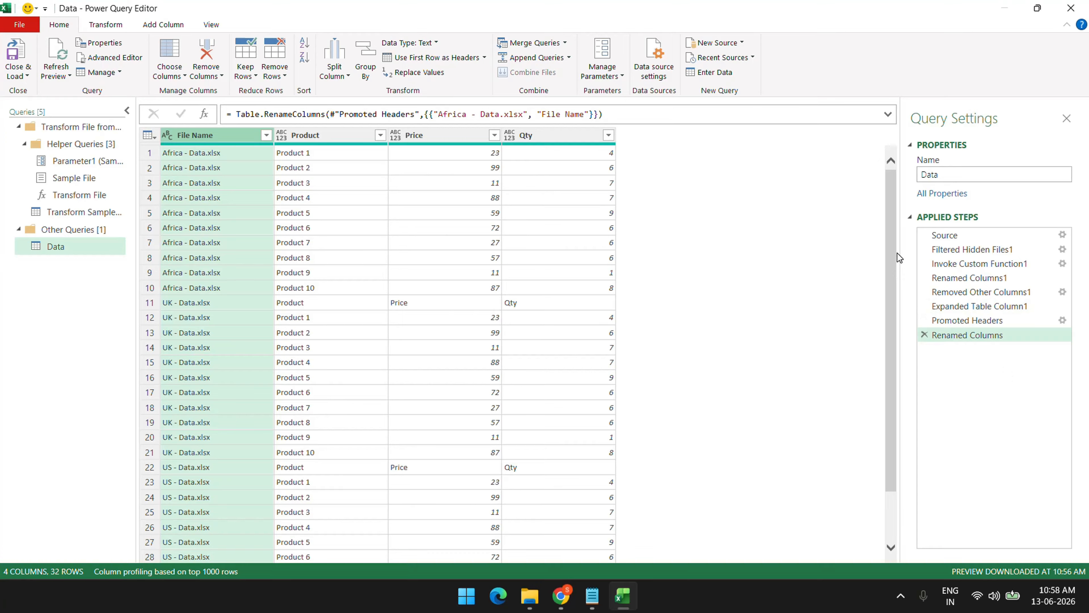
Inspect the repeated Product, Price, Qty header rows from the UK and US files
drag(889, 243, 853, 243)
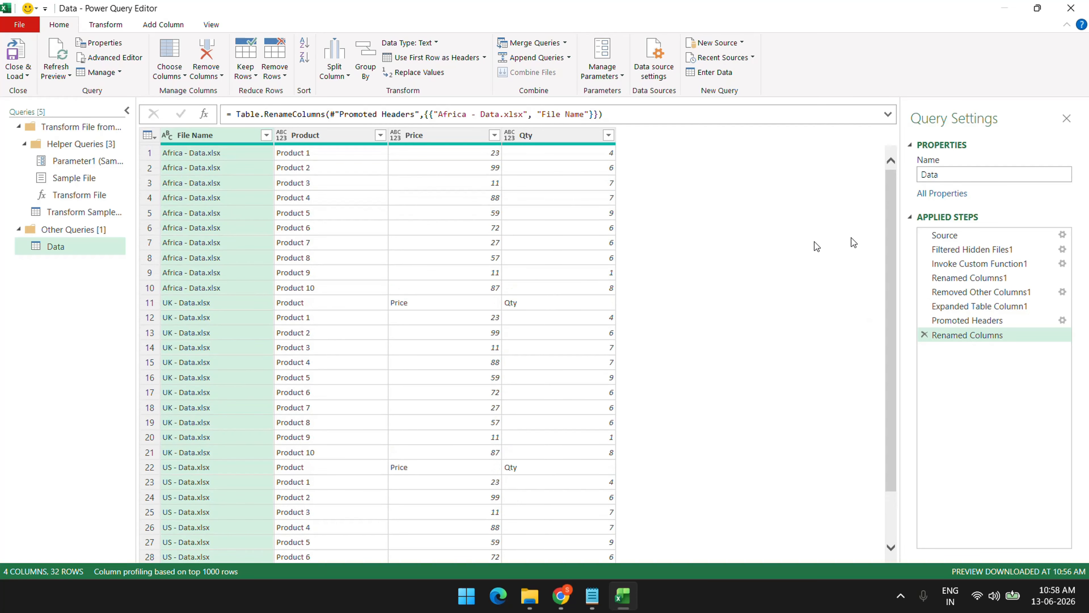
click(147, 304)
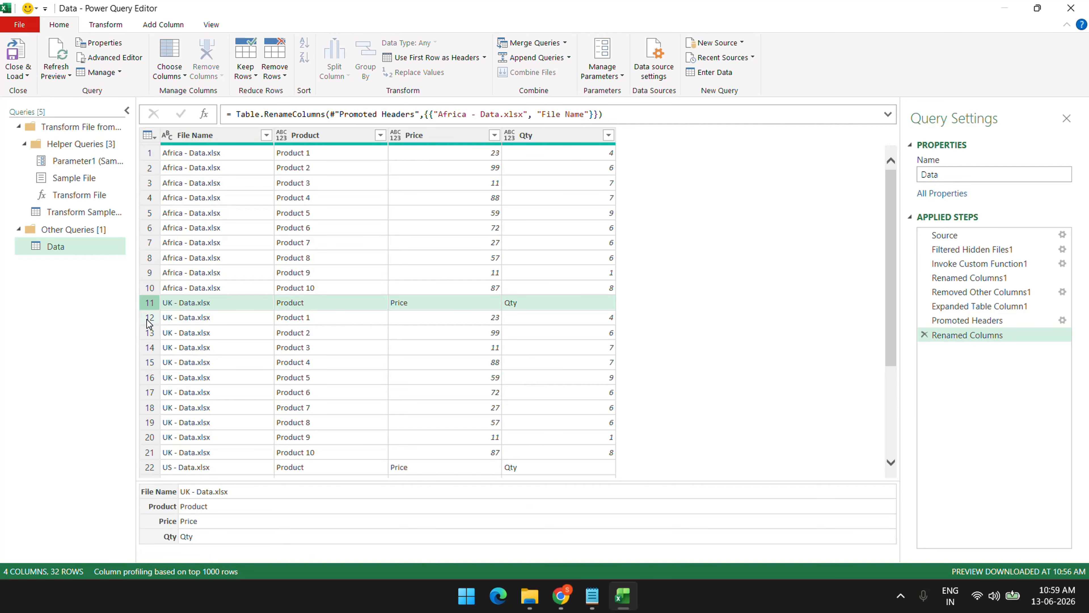
scroll(334, 322, down, 3)
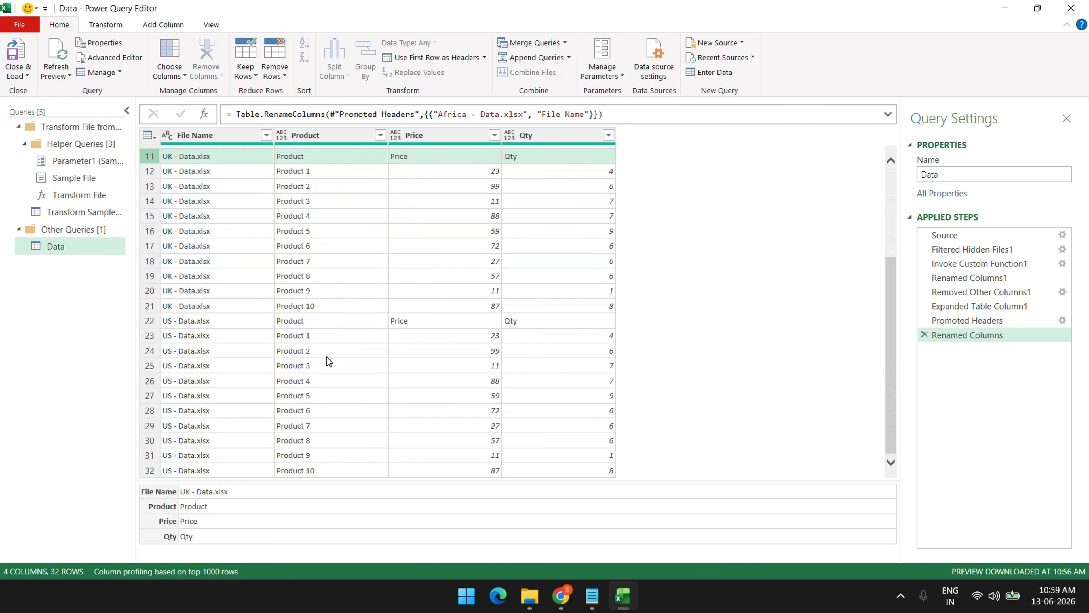
click(415, 322)
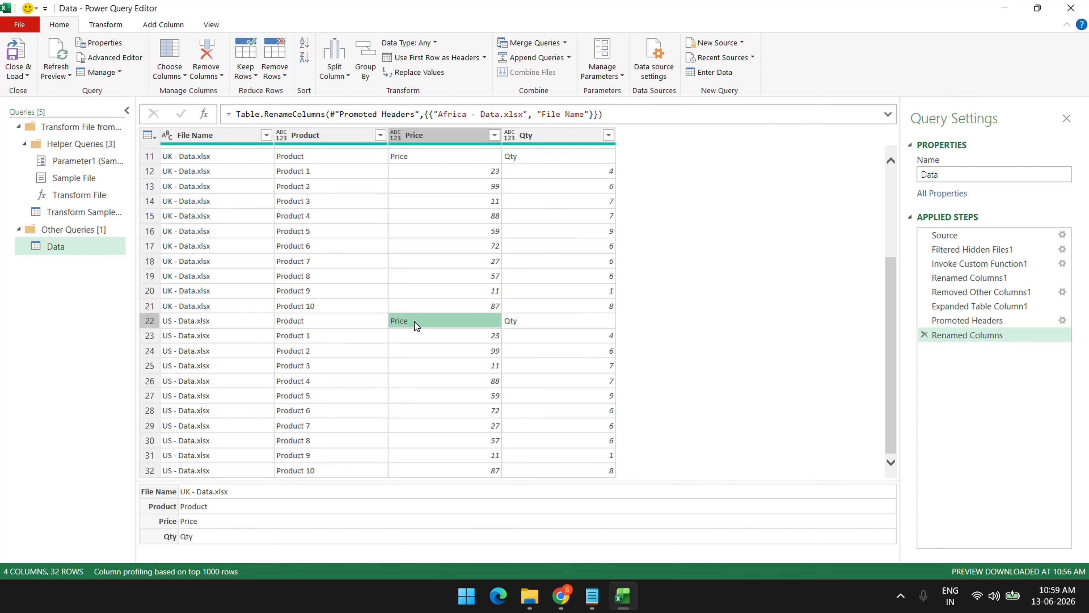
click(461, 156)
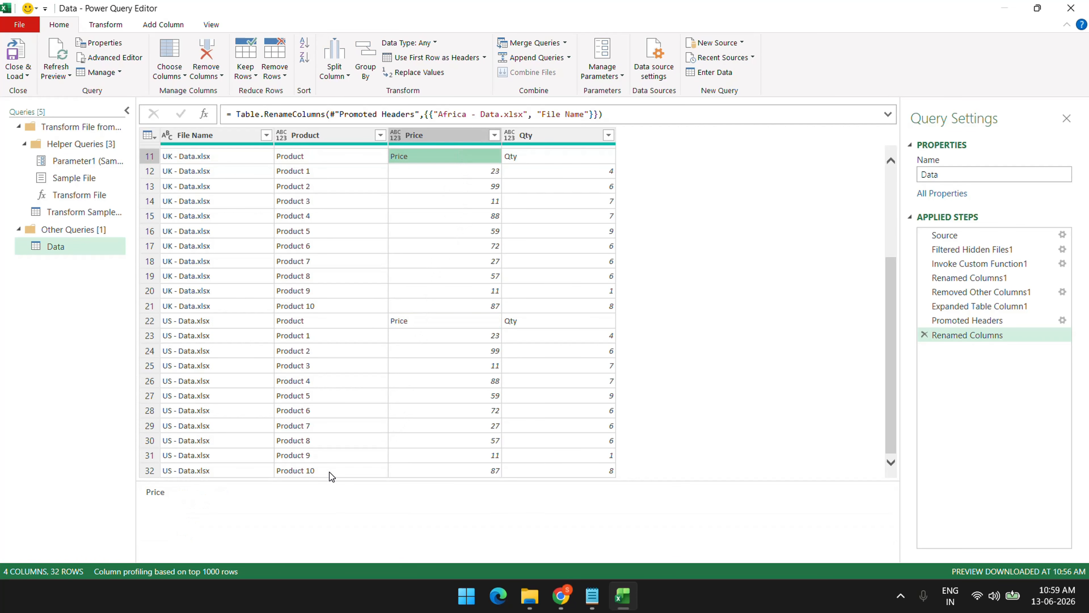
scroll(355, 406, up, 2)
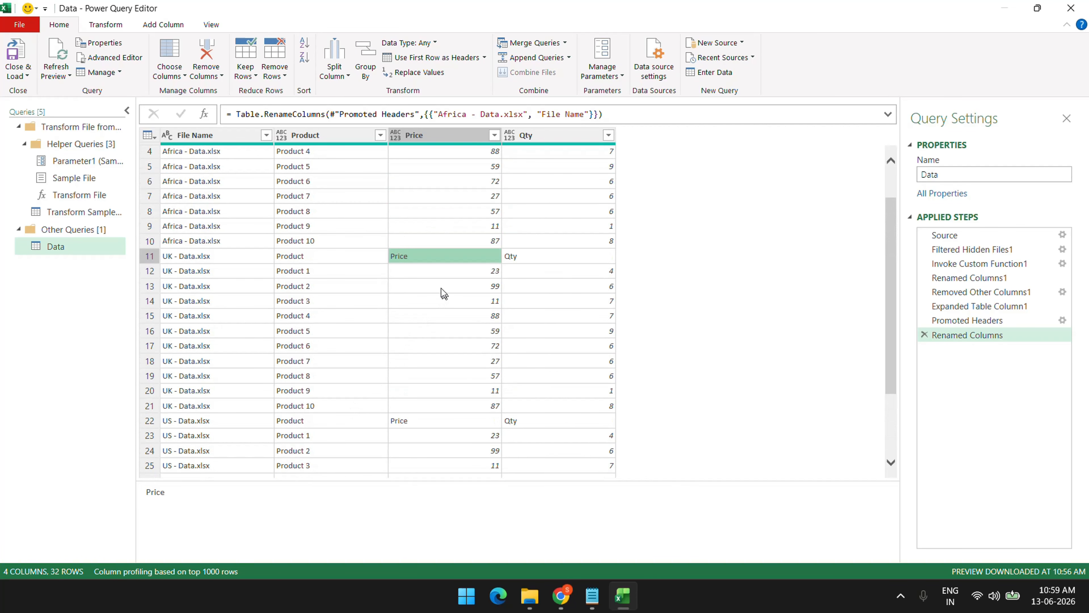
click(150, 257)
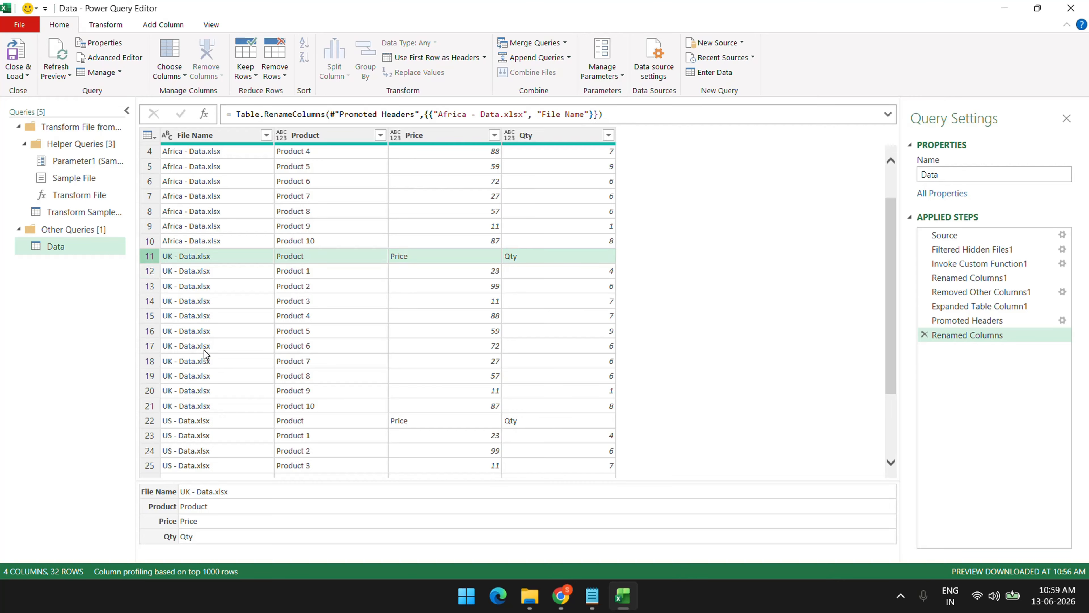
Filter the Price column to exclude the value 'Price', leaving 30 rows
click(495, 135)
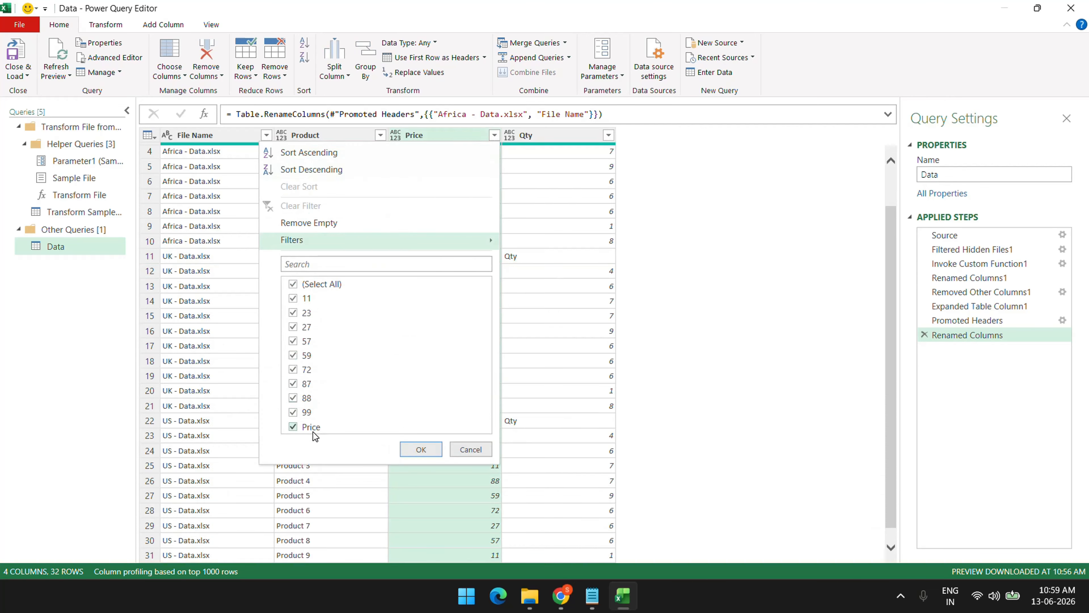
click(311, 427)
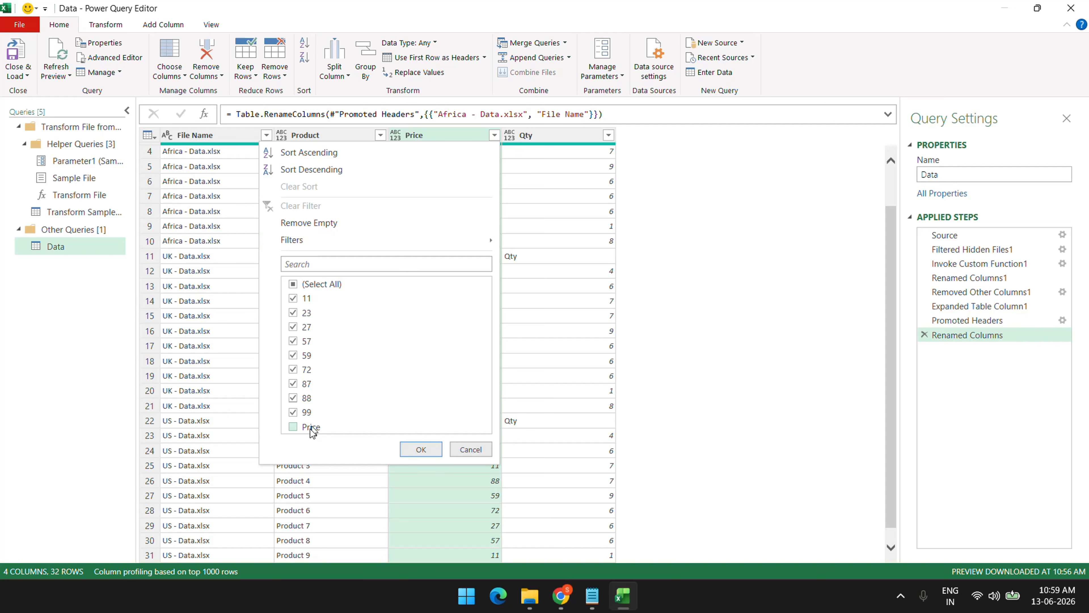
click(430, 451)
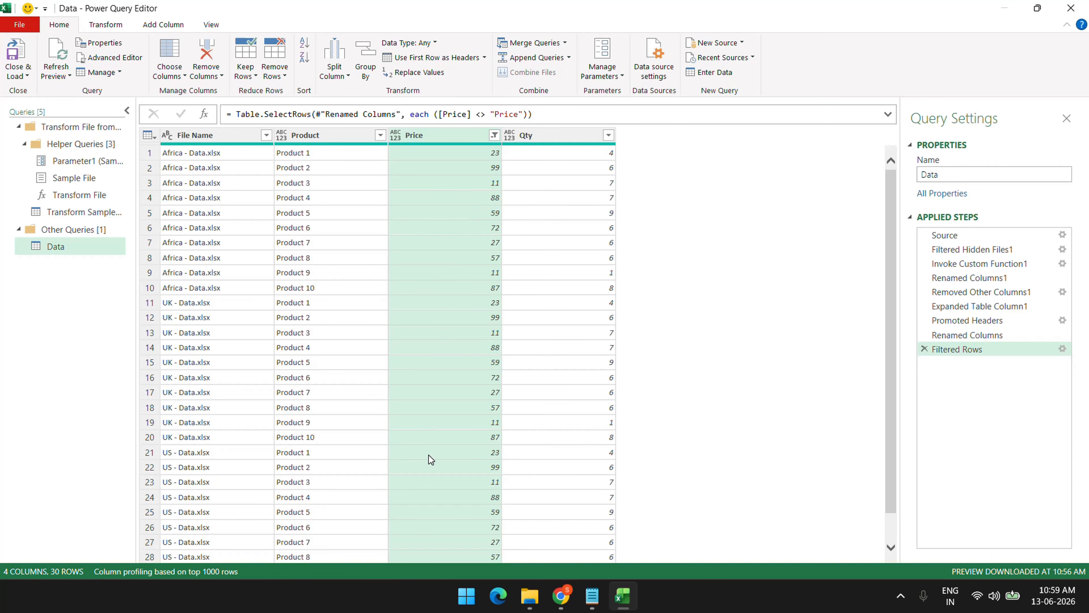
Choose Close & Load To... from the Home tab's Close & Load menu
scroll(376, 290, down, 1)
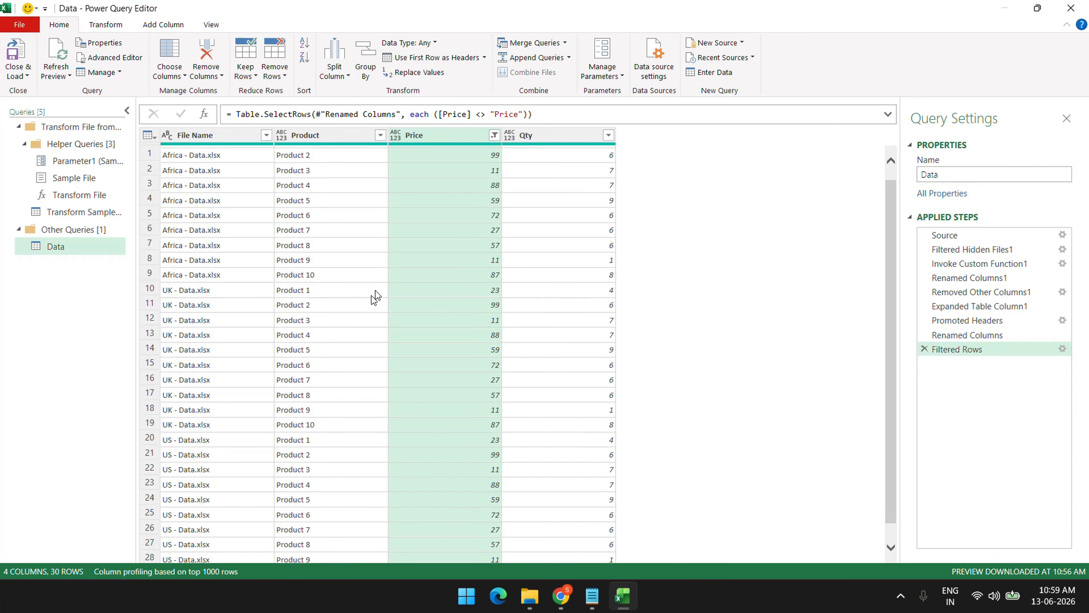
scroll(482, 349, up, 1)
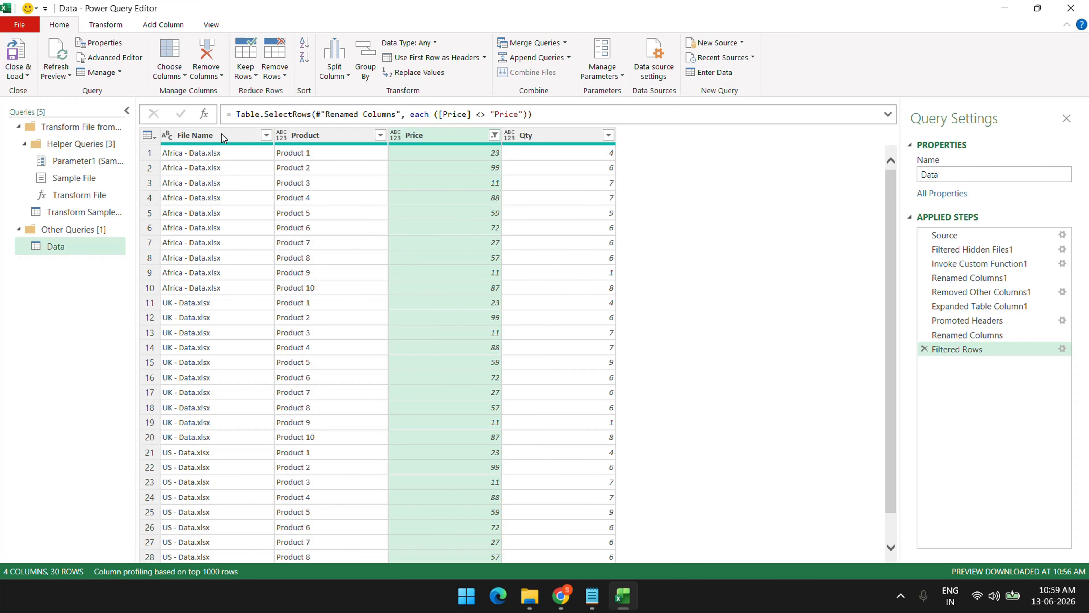
click(16, 78)
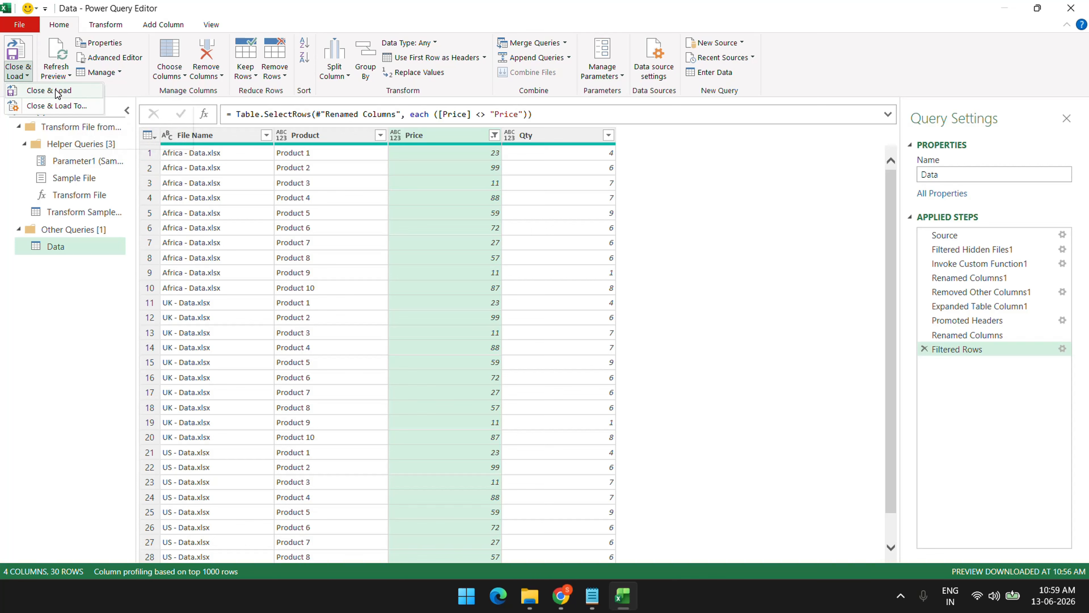
key(Escape)
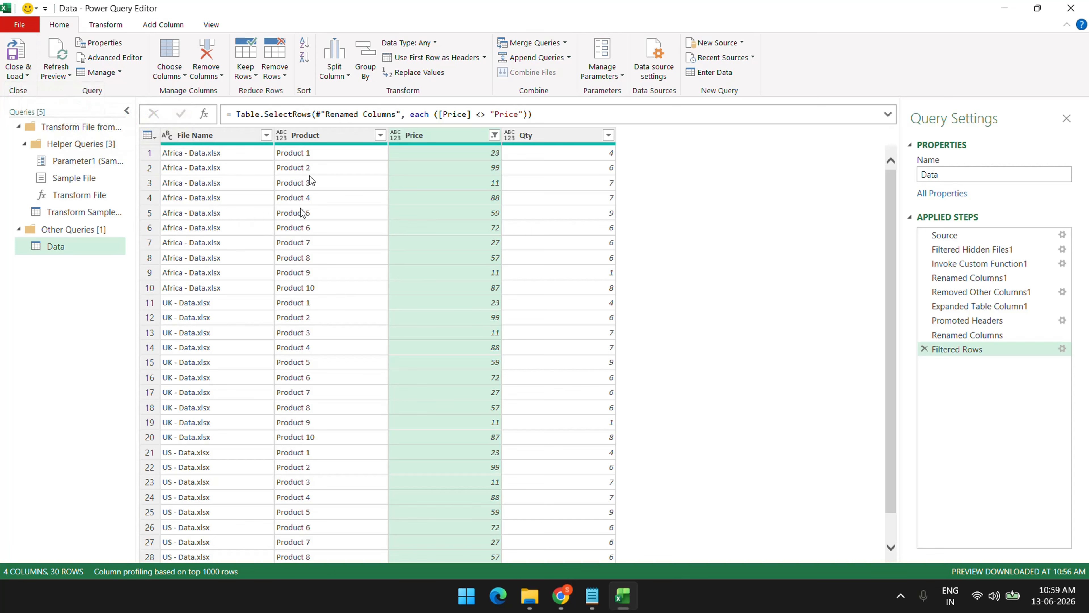
drag(325, 12, 402, 270)
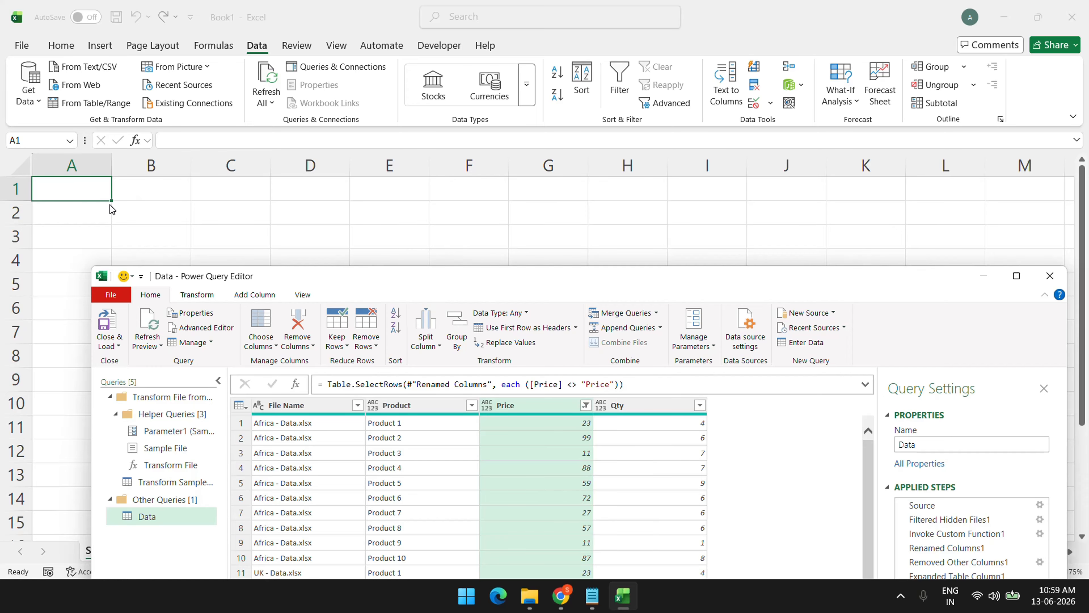
double_click(377, 277)
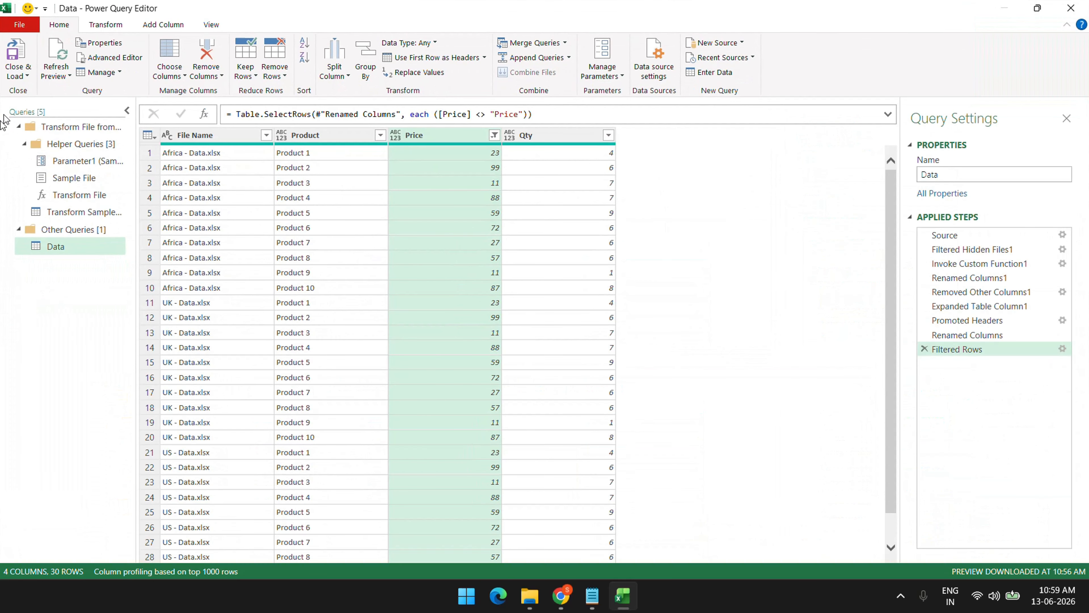
click(17, 75)
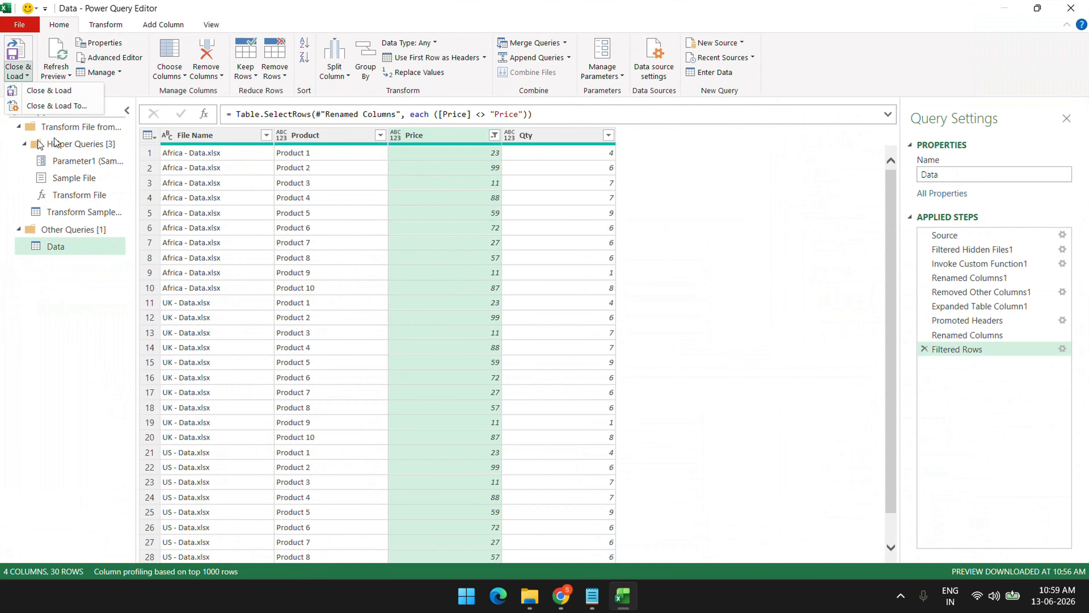
click(71, 106)
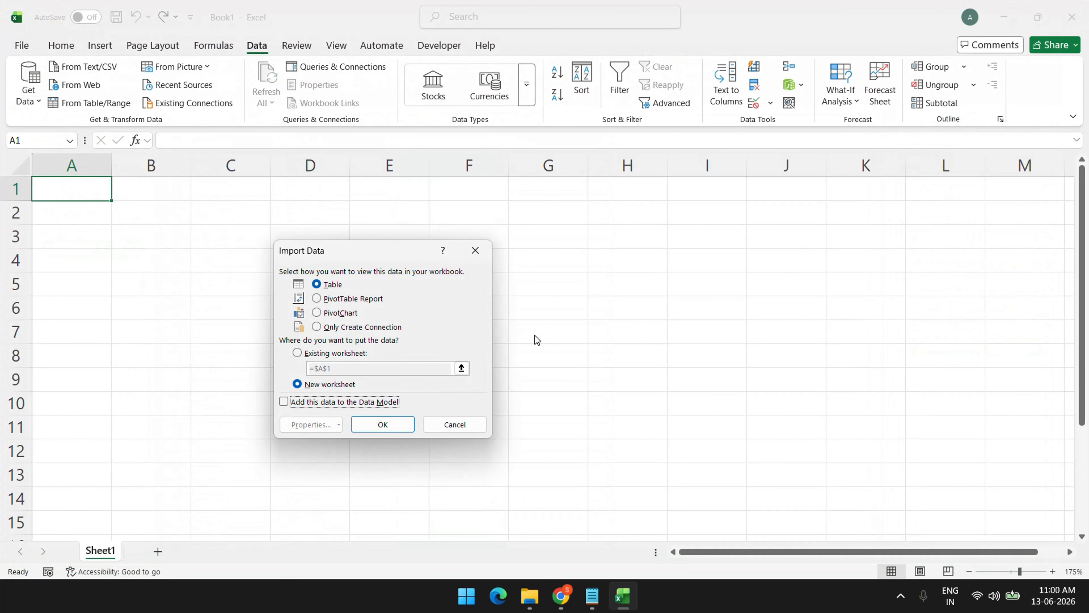
Load the query as a Table on the existing worksheet at =Sheet1!$A$1
drag(360, 249, 582, 176)
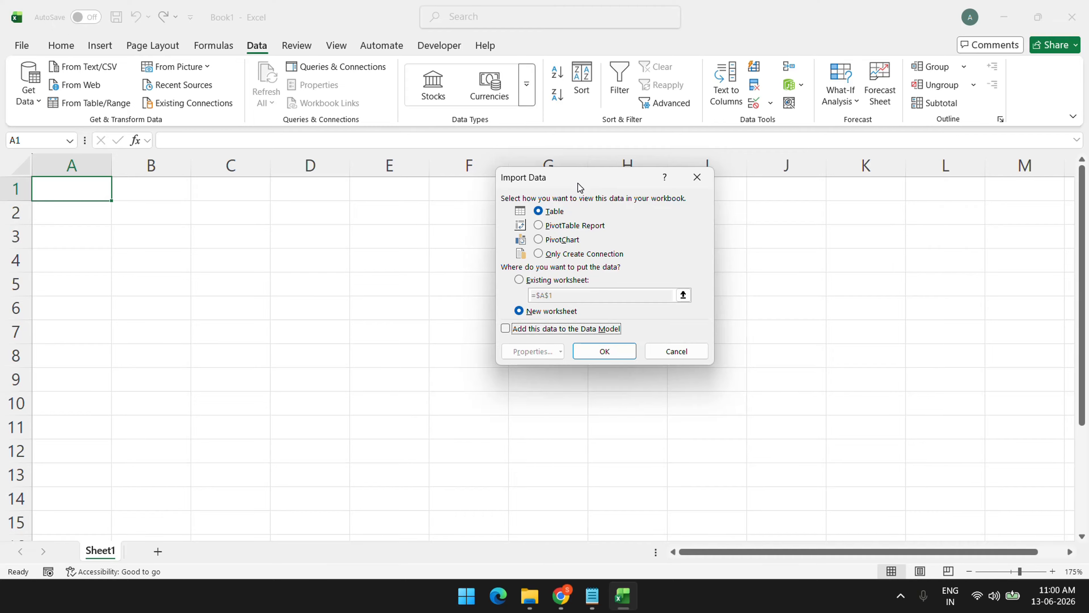
drag(580, 186, 527, 199)
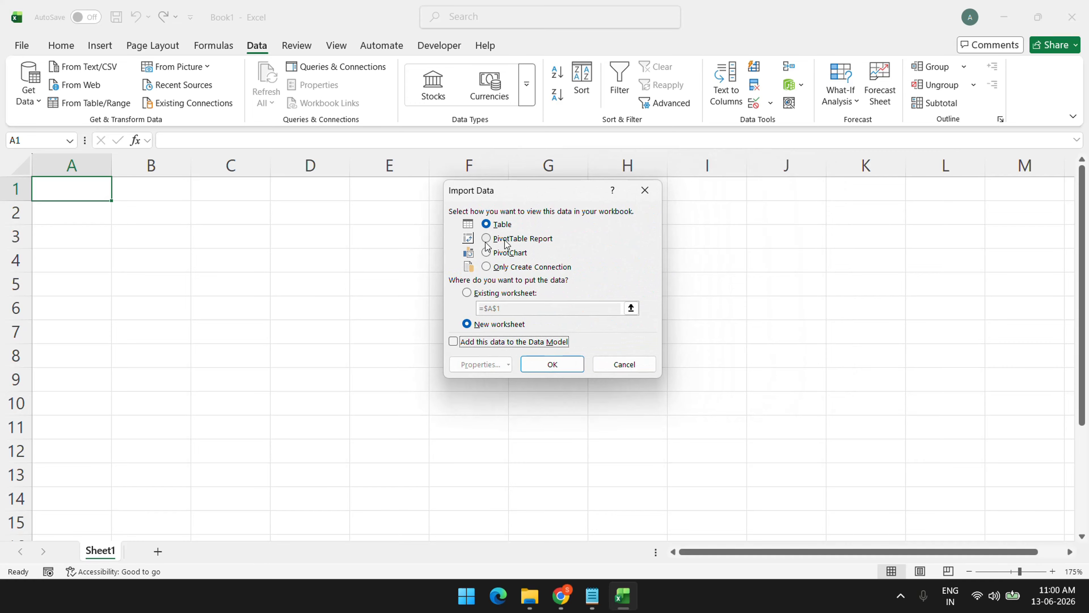
click(497, 224)
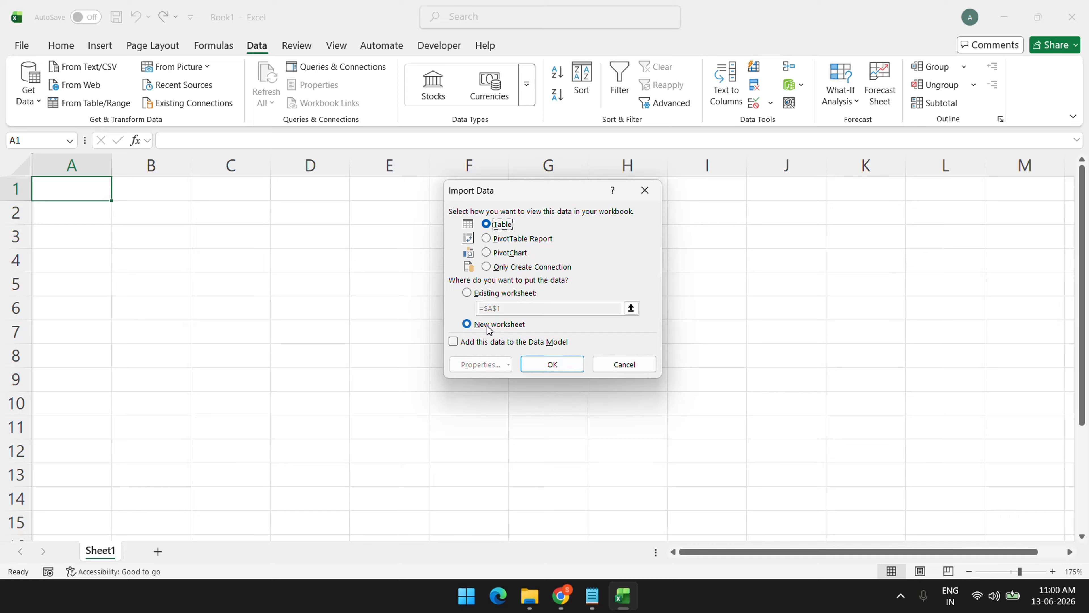
click(473, 298)
drag(528, 308, 477, 309)
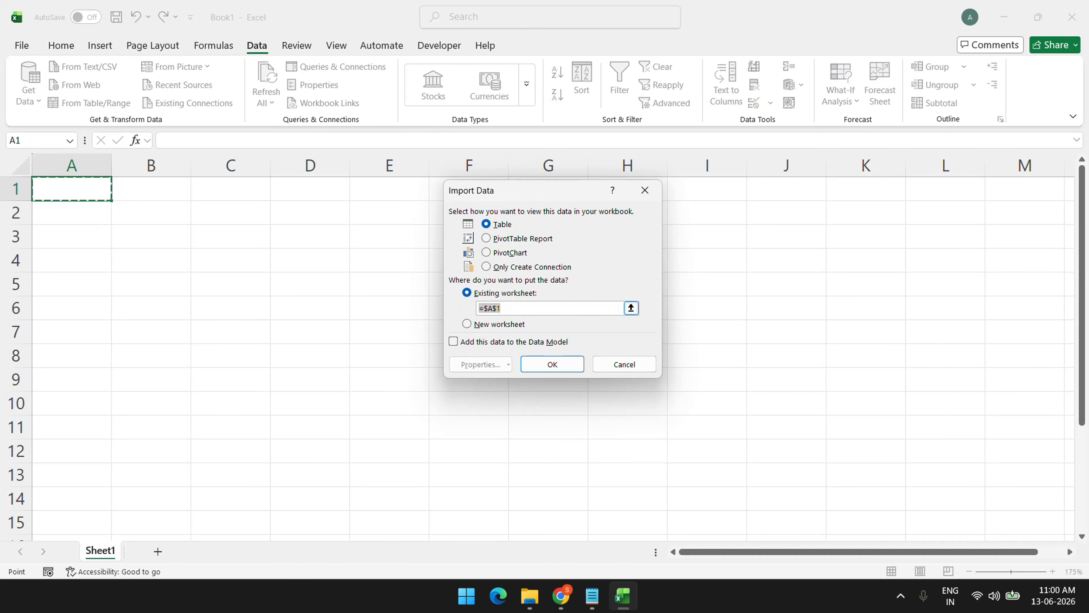
click(73, 187)
click(556, 364)
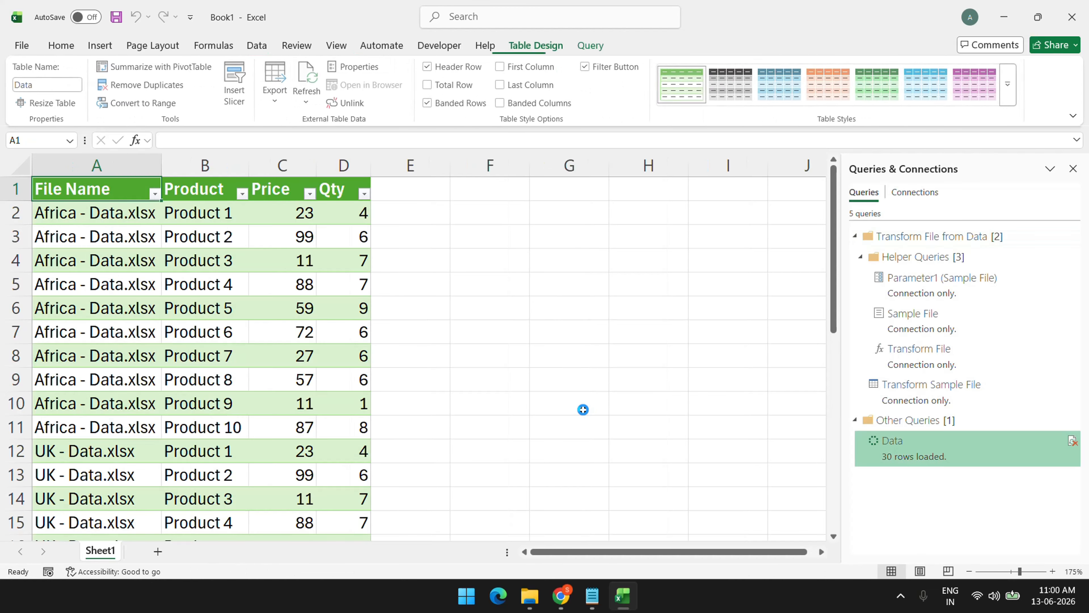
Scroll through the 30-row Data table to verify the Africa, UK and US rows loaded
scroll(251, 292, down, 7)
scroll(250, 292, up, 5)
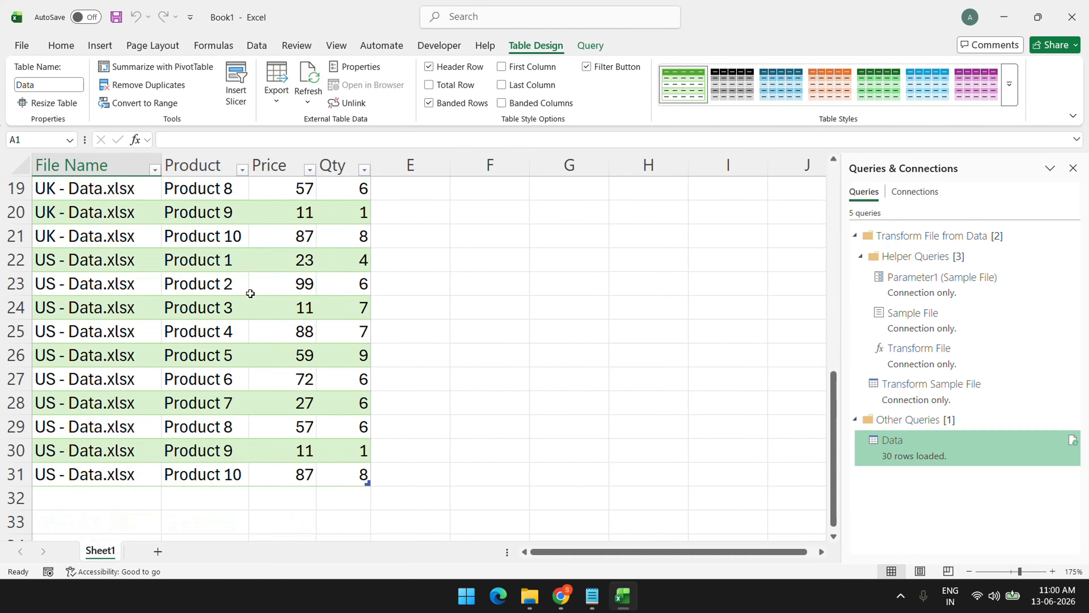
scroll(250, 294, up, 2)
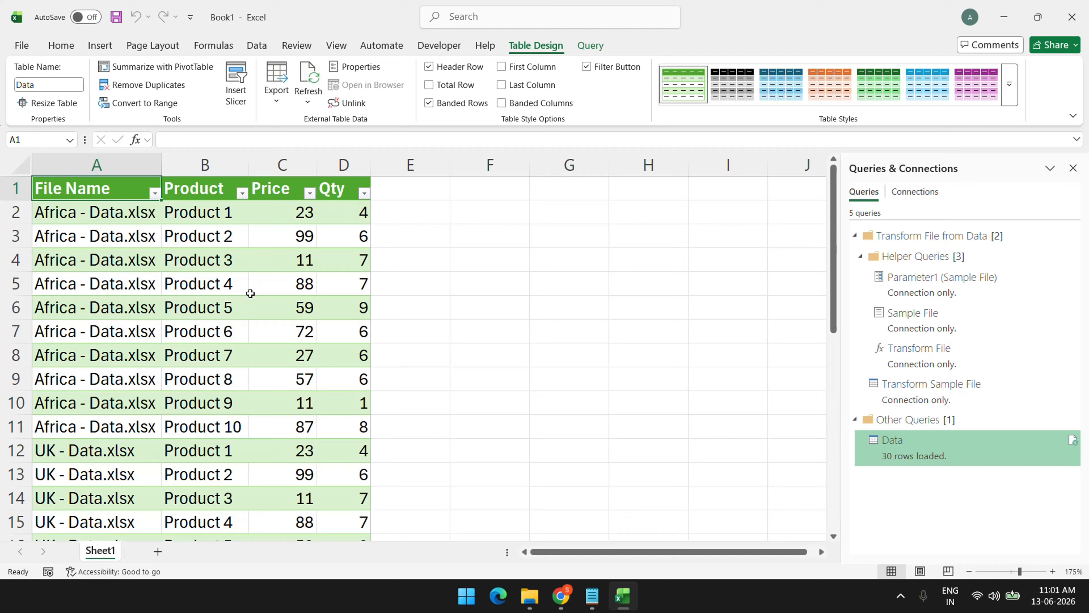
scroll(253, 292, down, 6)
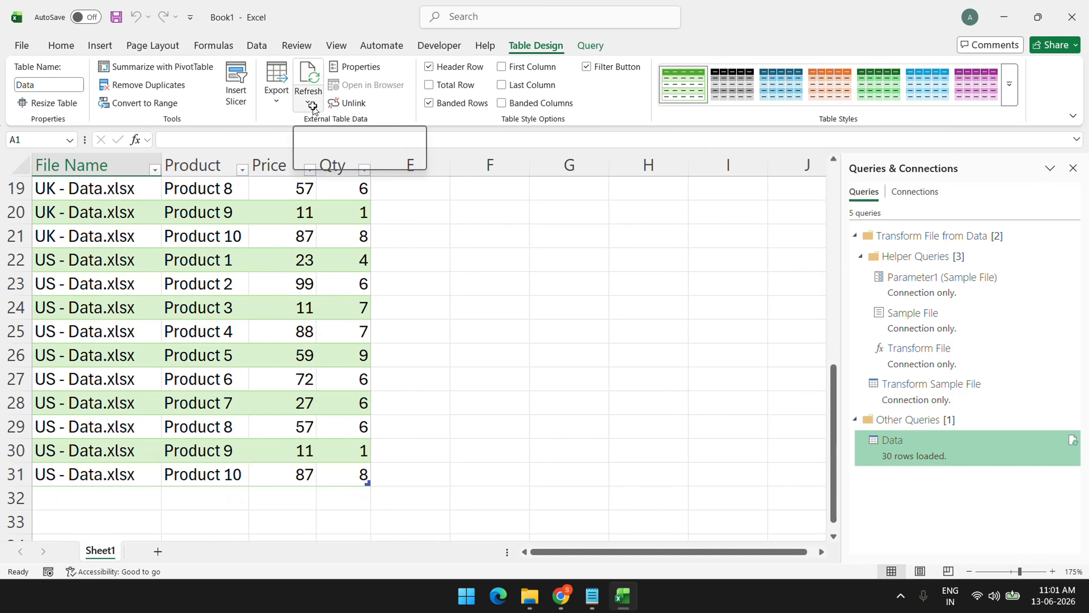
scroll(285, 247, up, 6)
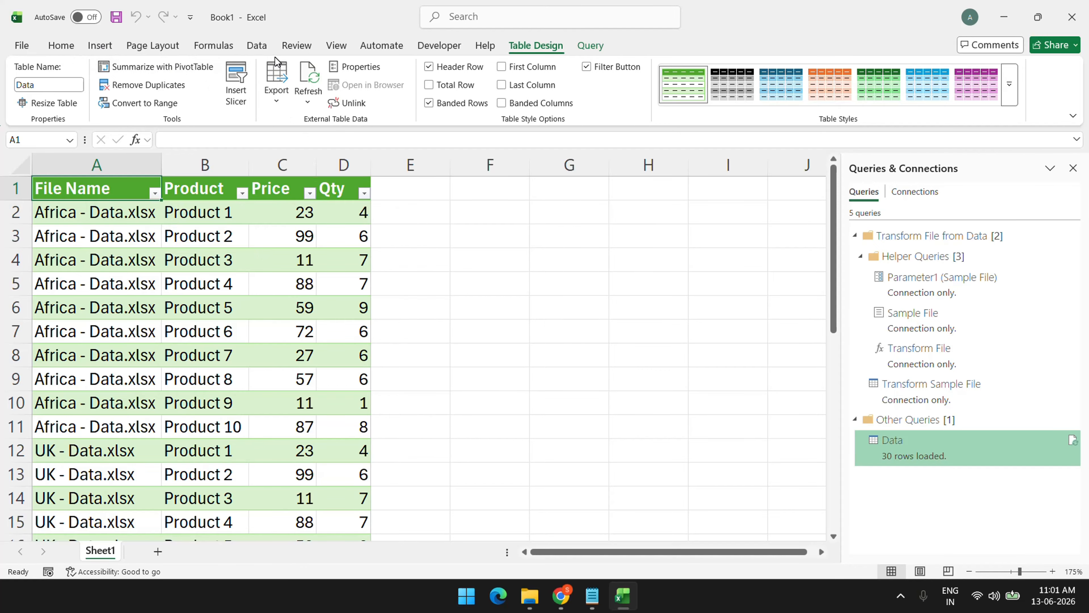
Relaunch Power Query Editor from Data > Get Data and widen the Queries pane to show full names
click(257, 45)
click(38, 102)
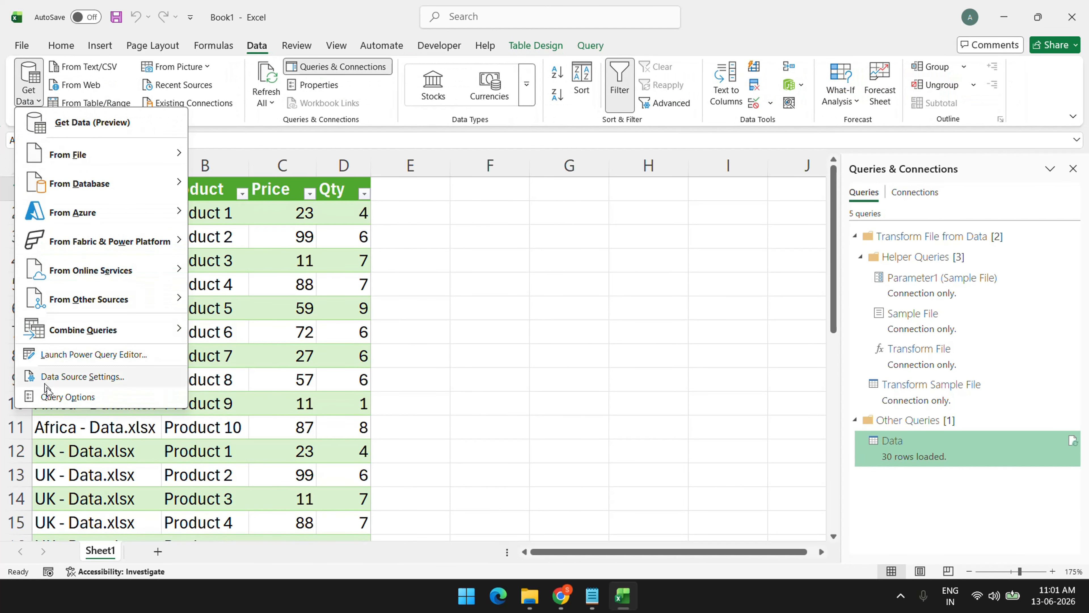
click(90, 354)
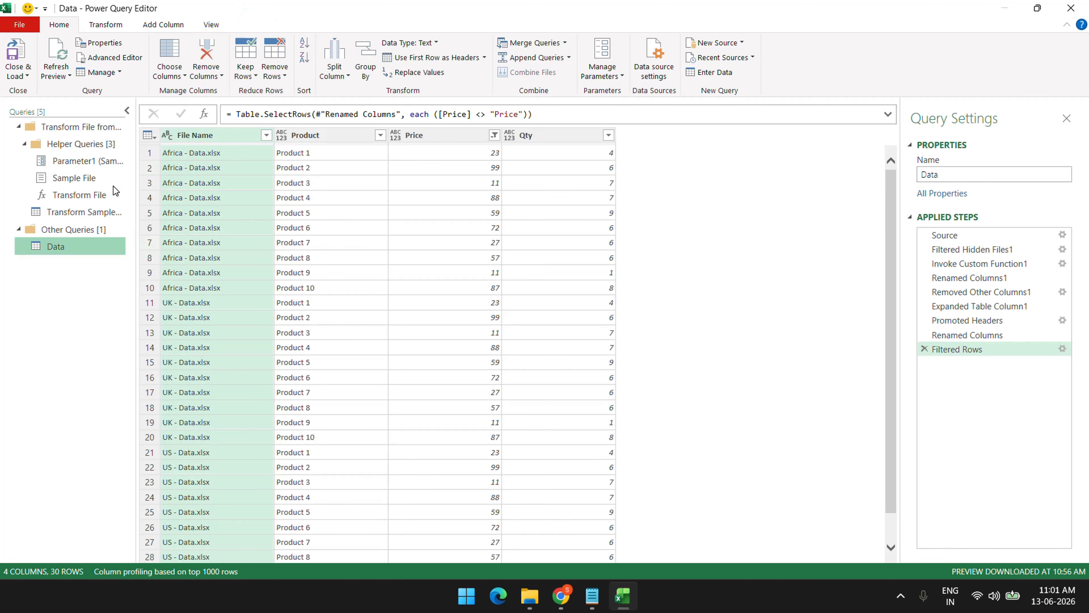
drag(135, 206, 196, 213)
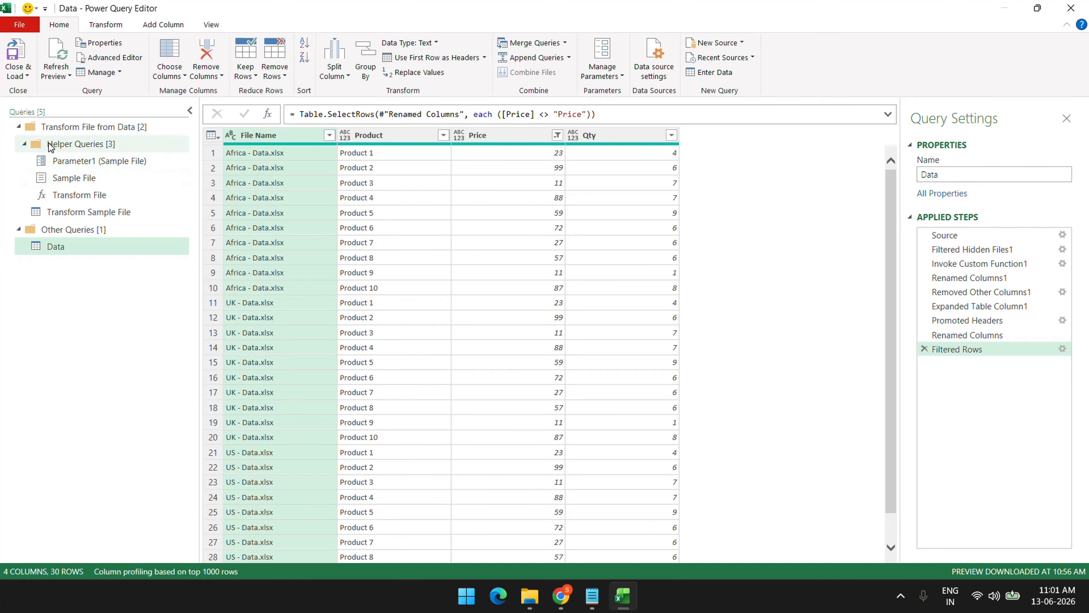
Preview the group, Helper Queries, Parameter1, Sample File, Transform File and Transform Sample File, then return to Data
click(100, 134)
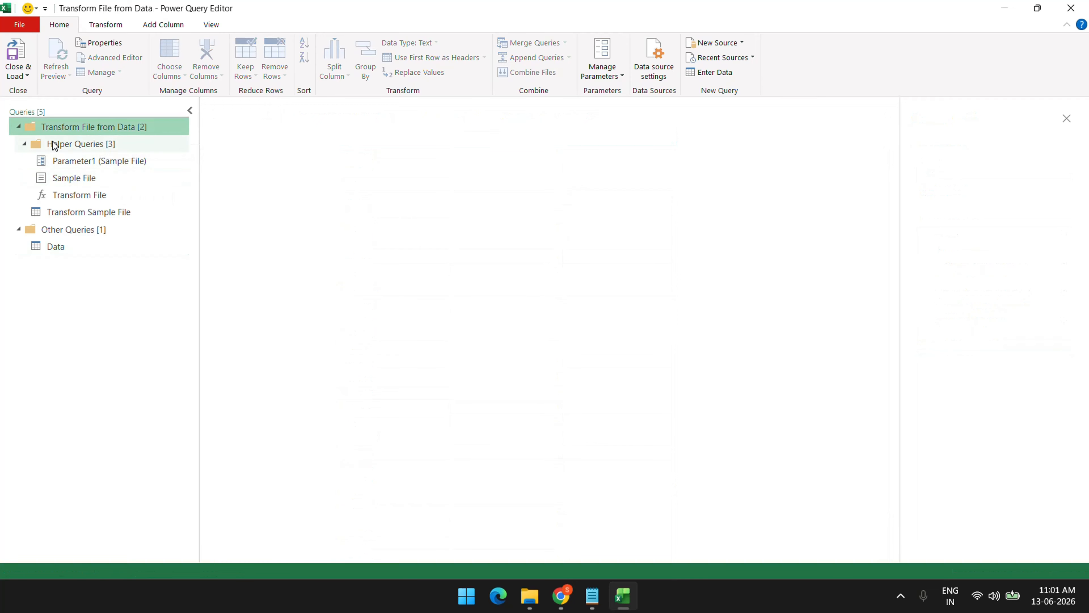
click(73, 145)
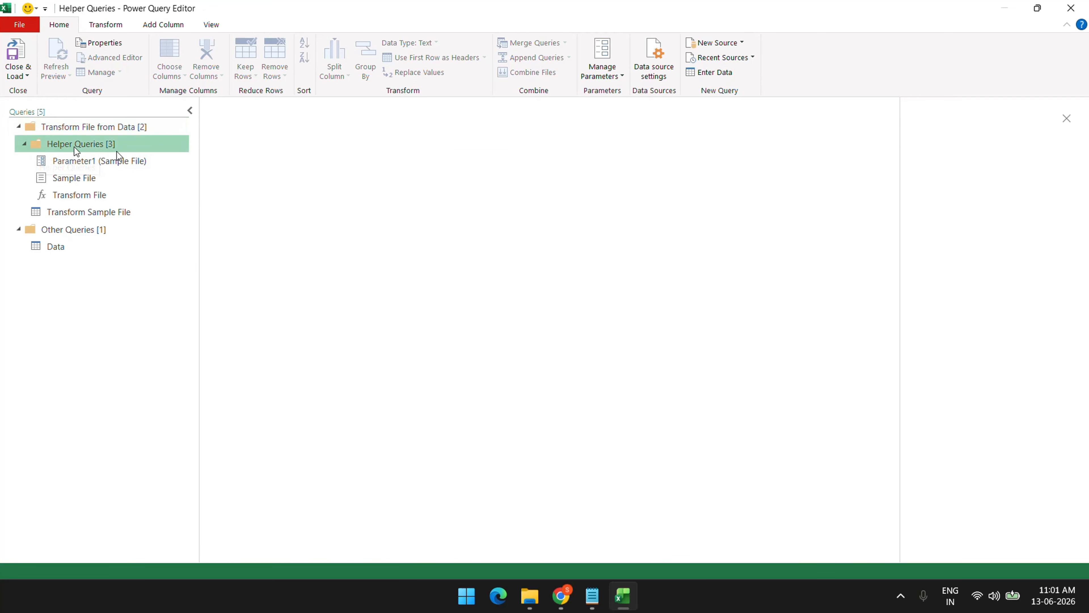
click(112, 159)
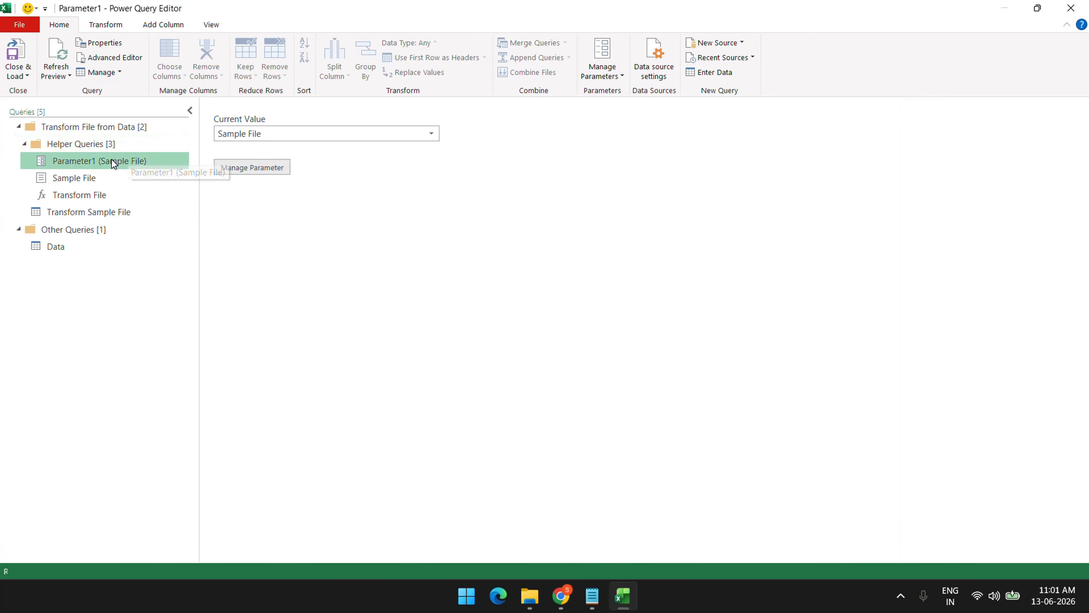
click(91, 179)
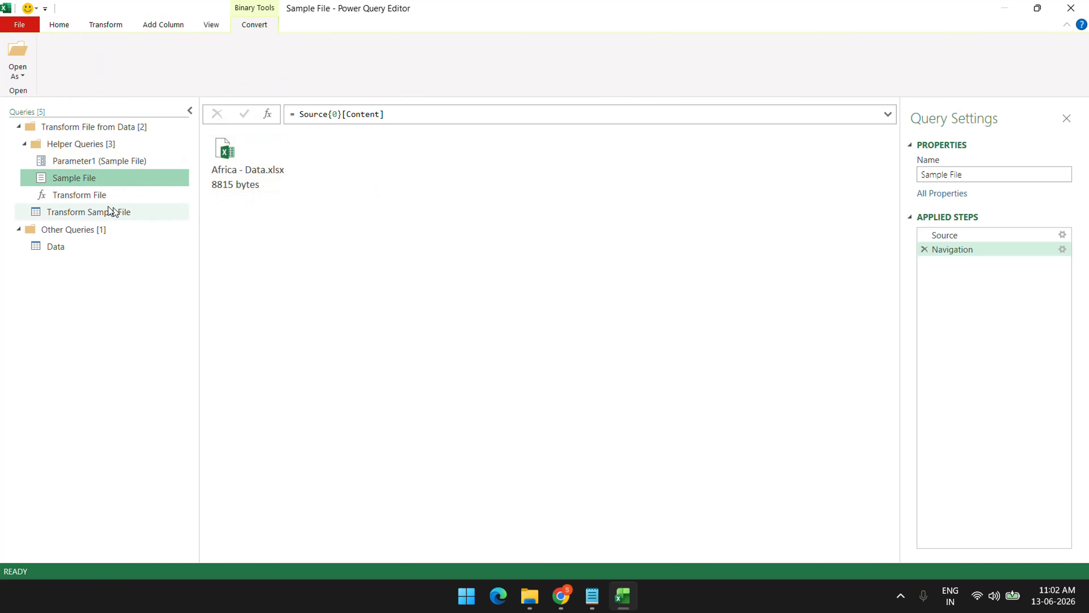
click(104, 196)
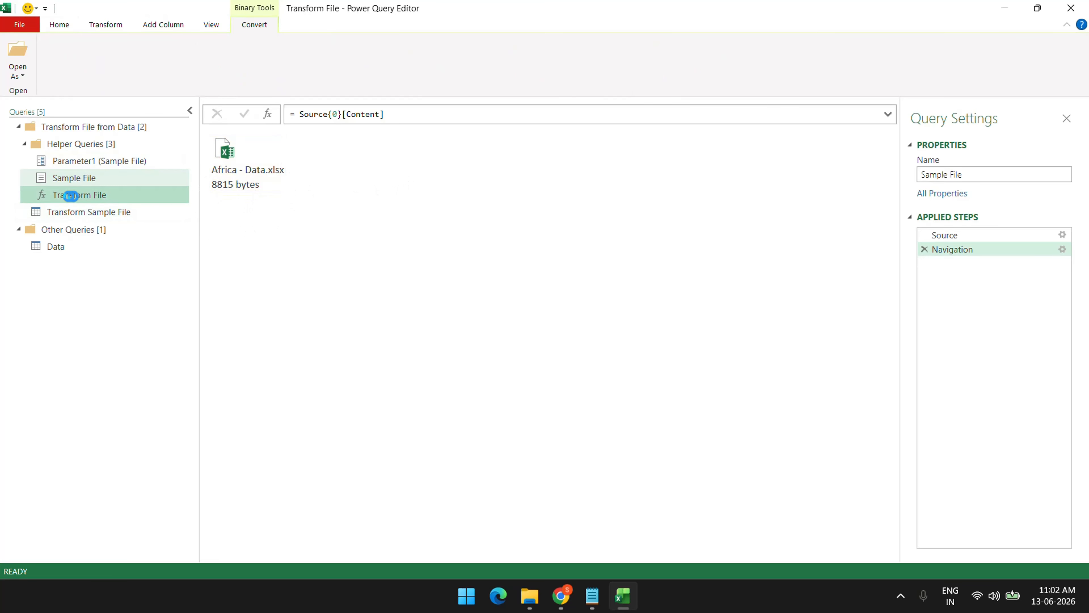
click(115, 214)
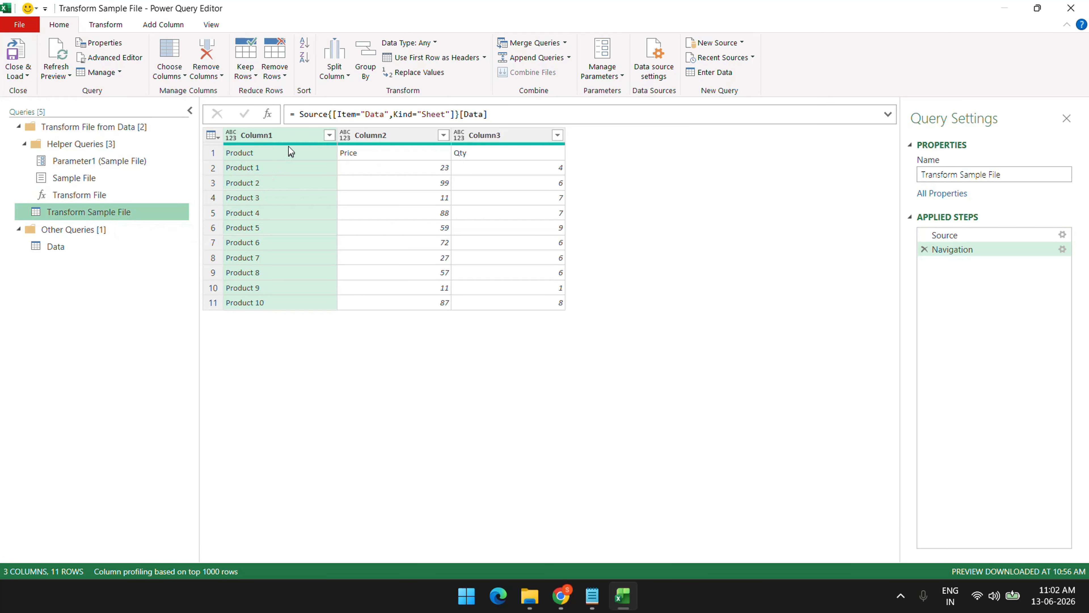
click(71, 251)
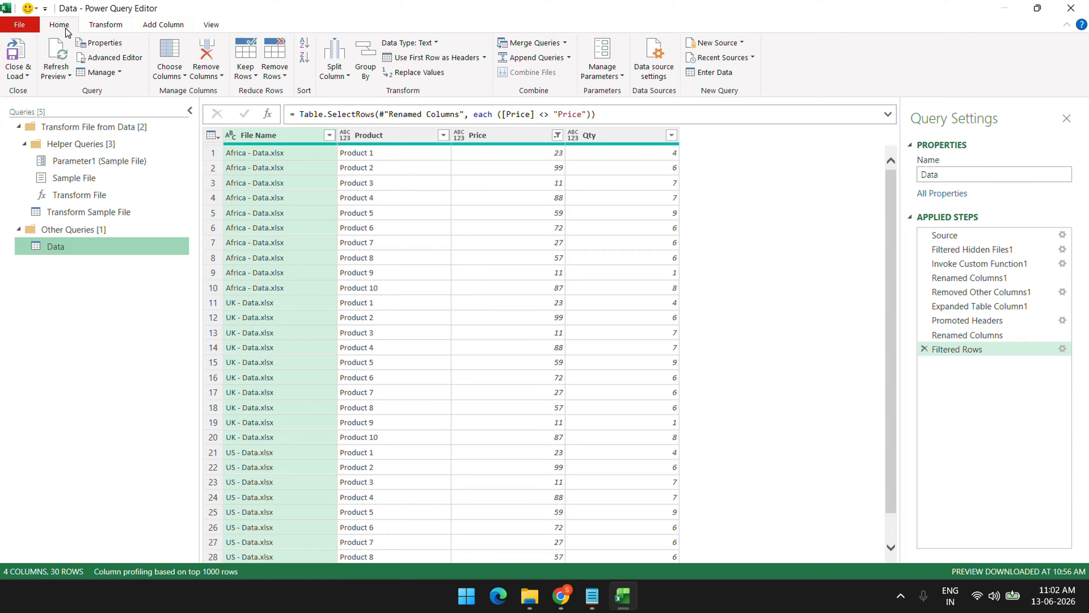
click(114, 59)
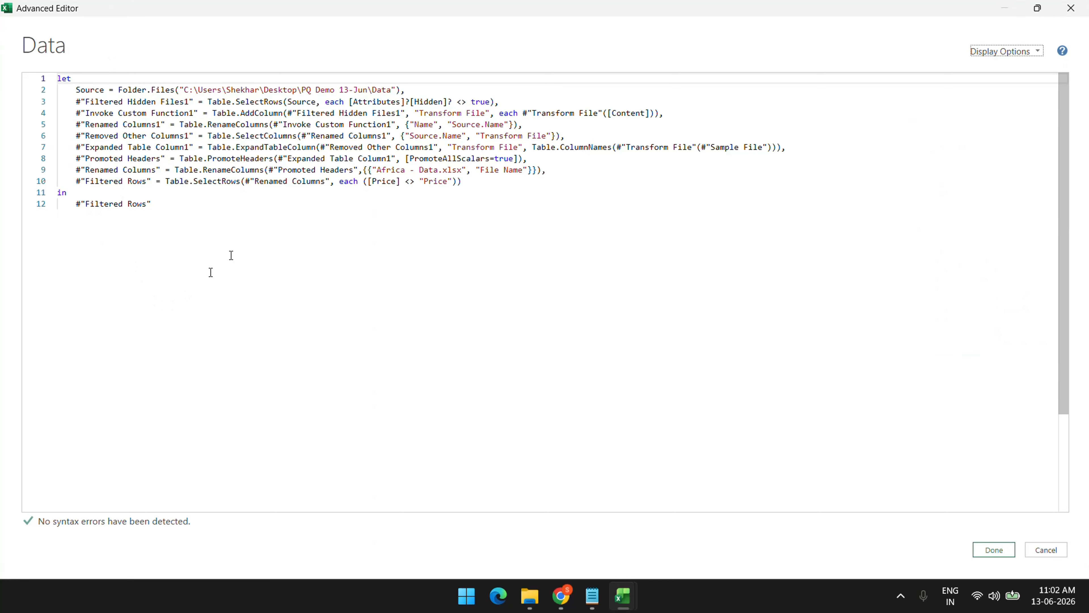
drag(236, 224, 6, 45)
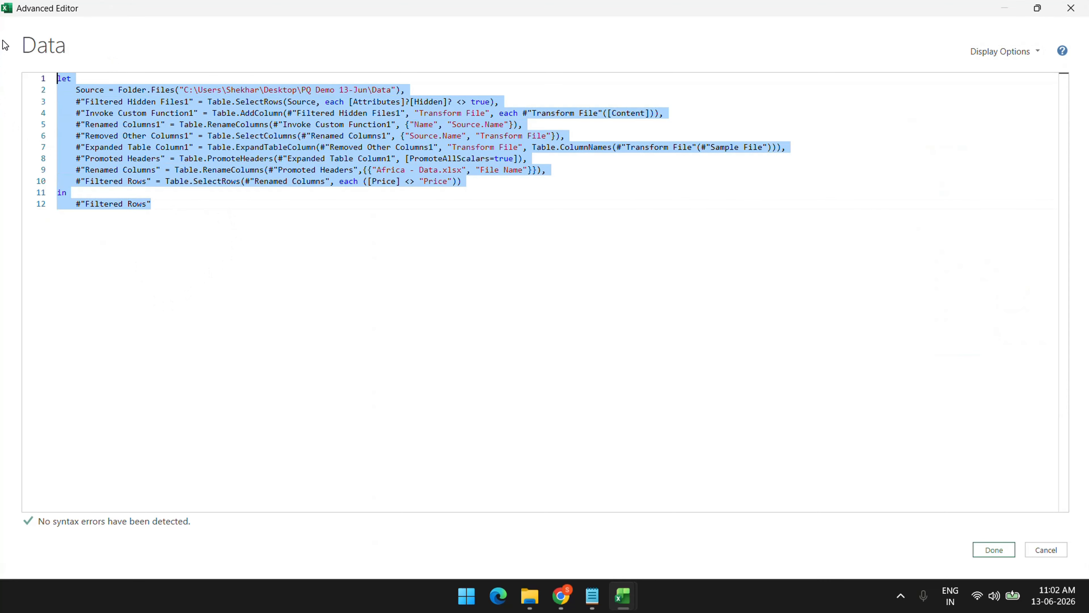
key(ctrl+shift+plus)
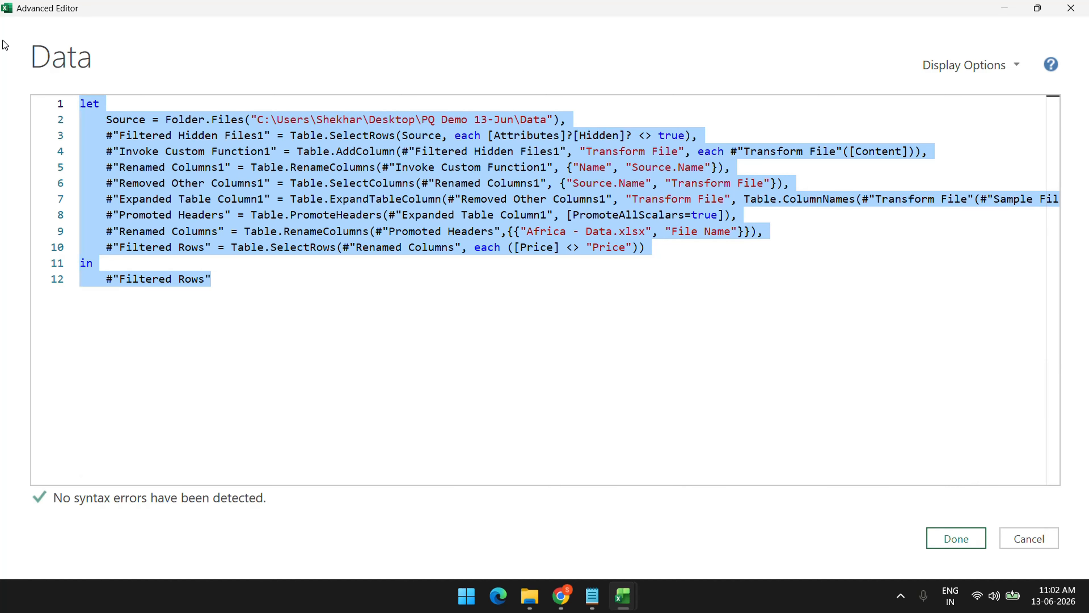
click(1011, 545)
Browse the Transform, Add Column and View ribbon tabs, ending back on Home
click(121, 30)
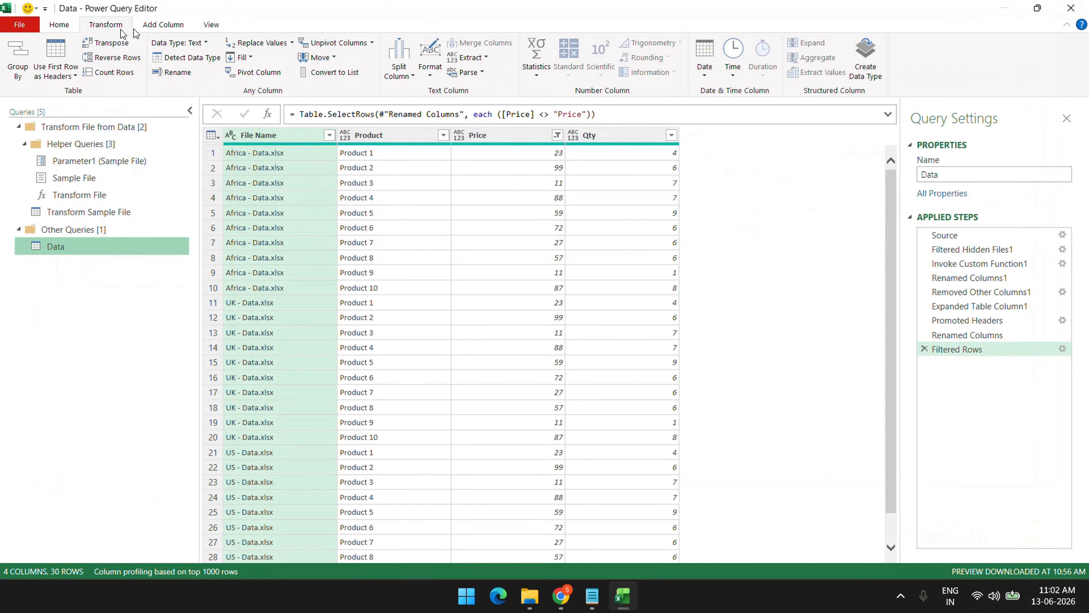
click(158, 30)
click(211, 31)
click(157, 31)
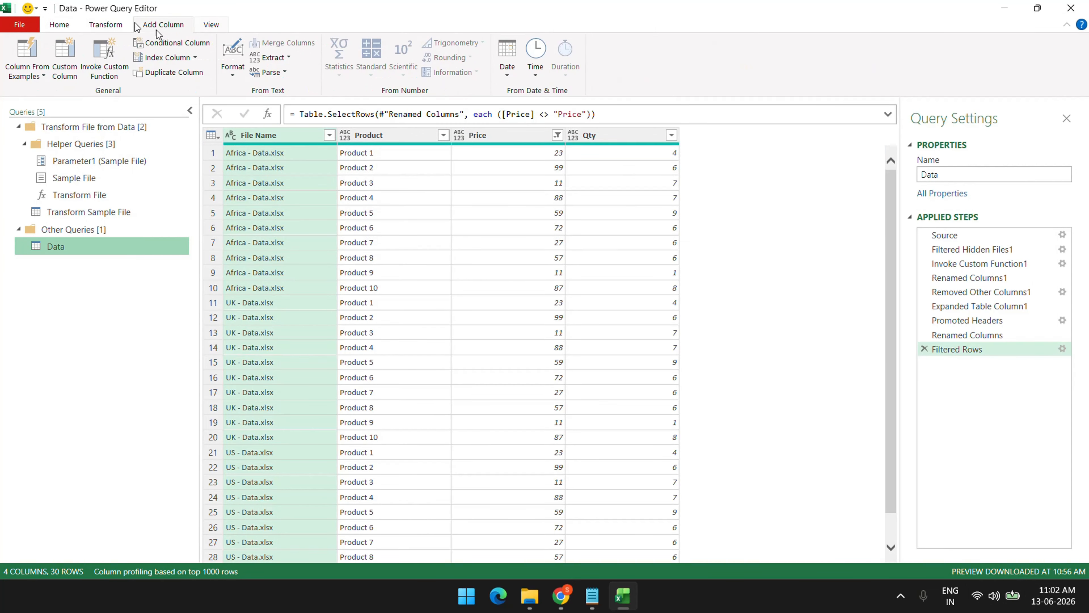
click(108, 26)
click(61, 30)
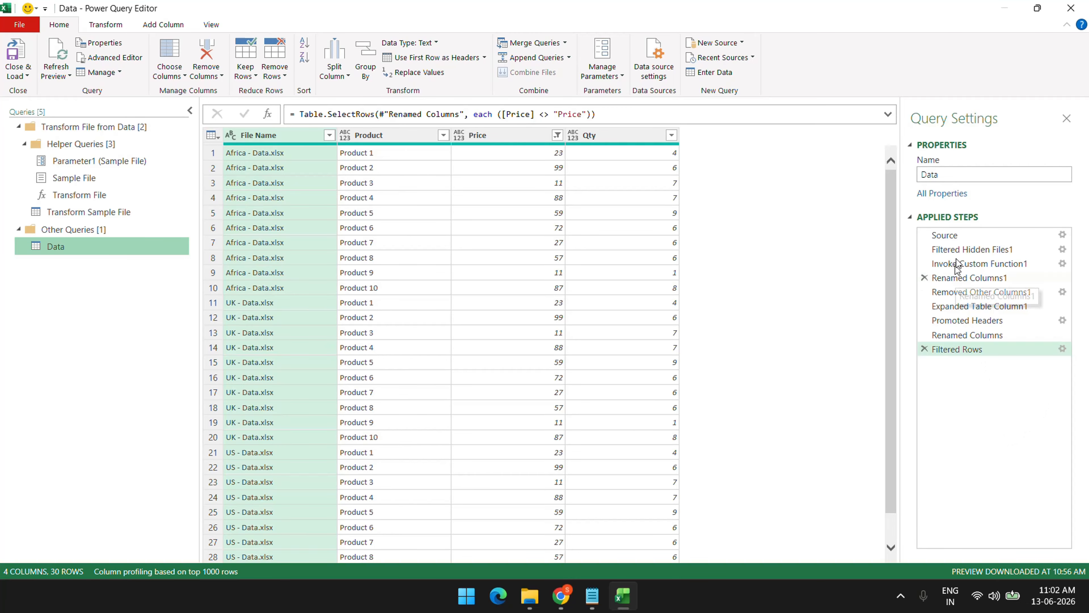
Step through each applied step of the Data query from Source to Filtered Rows
click(966, 237)
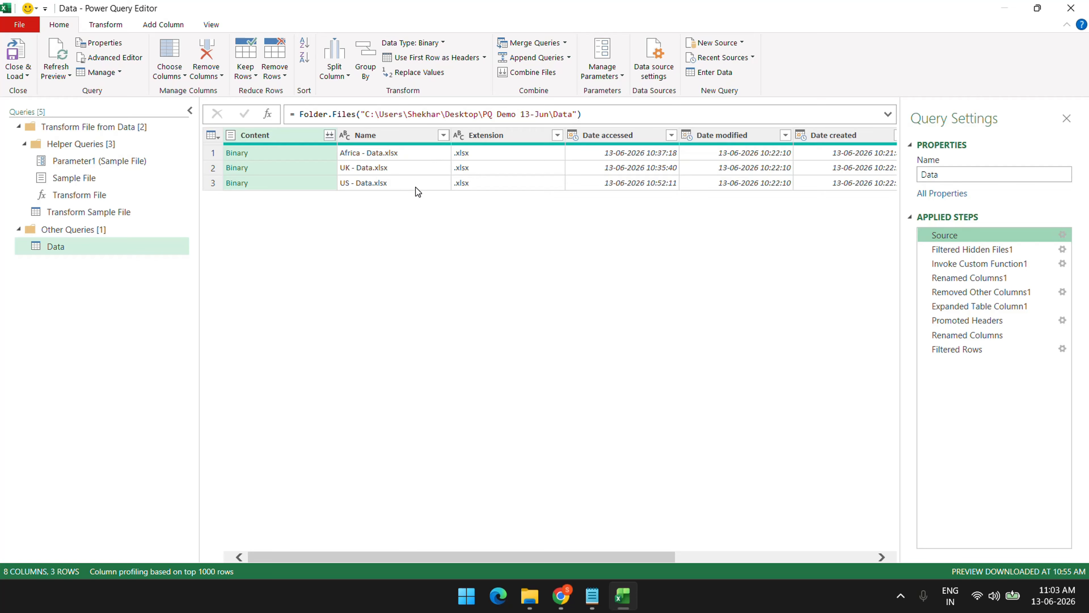
click(979, 253)
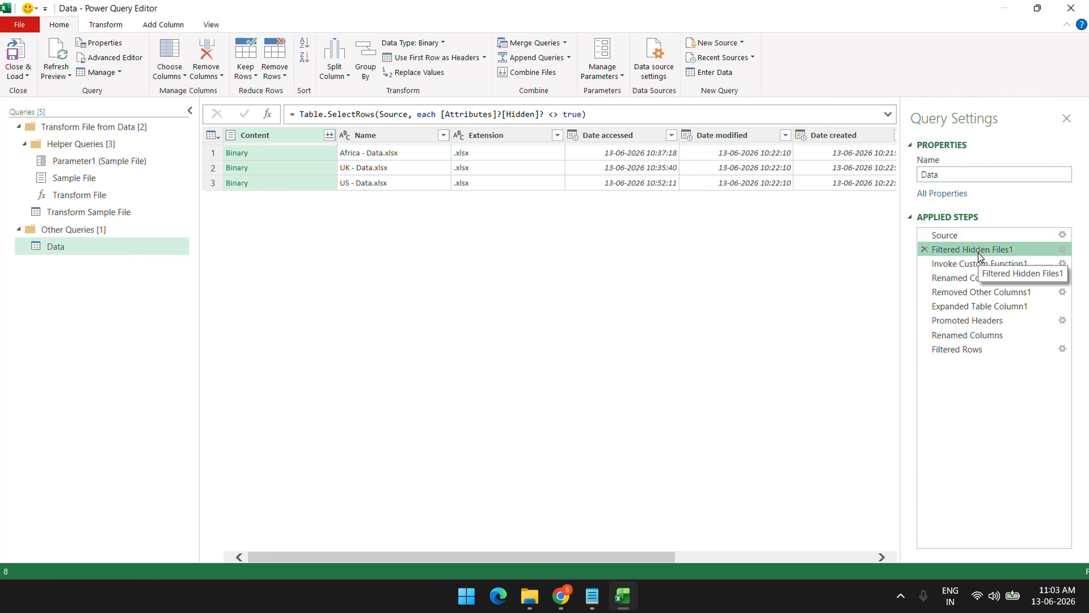
click(967, 264)
click(966, 279)
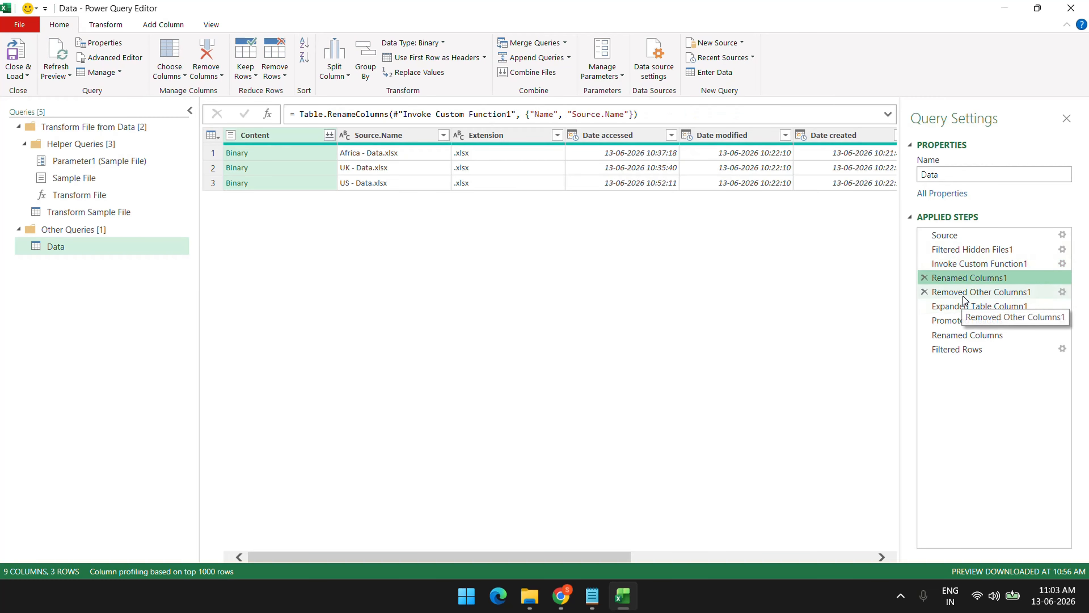
click(965, 292)
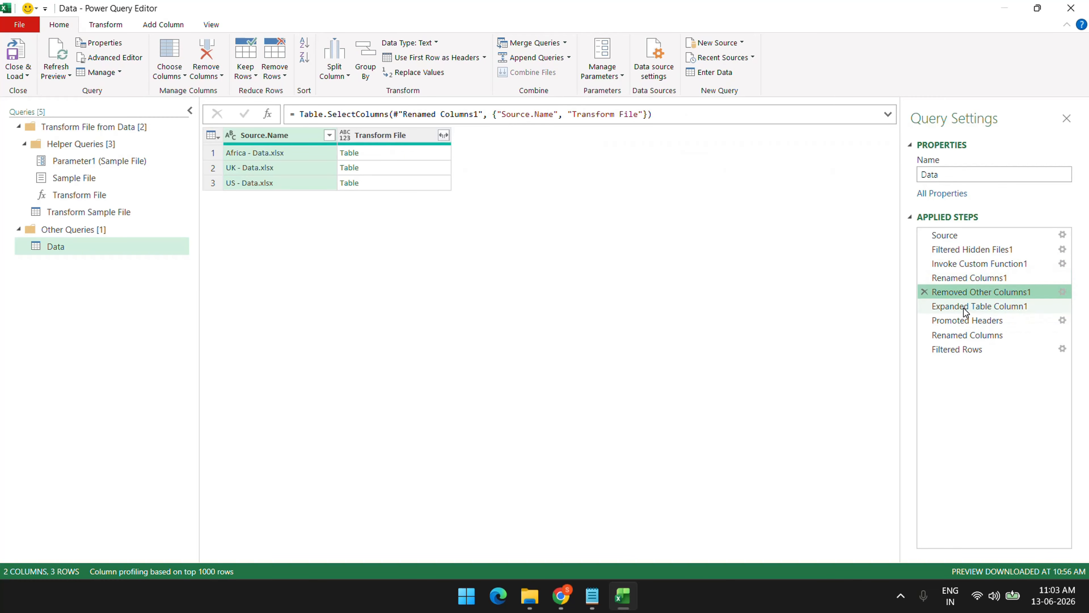
click(965, 306)
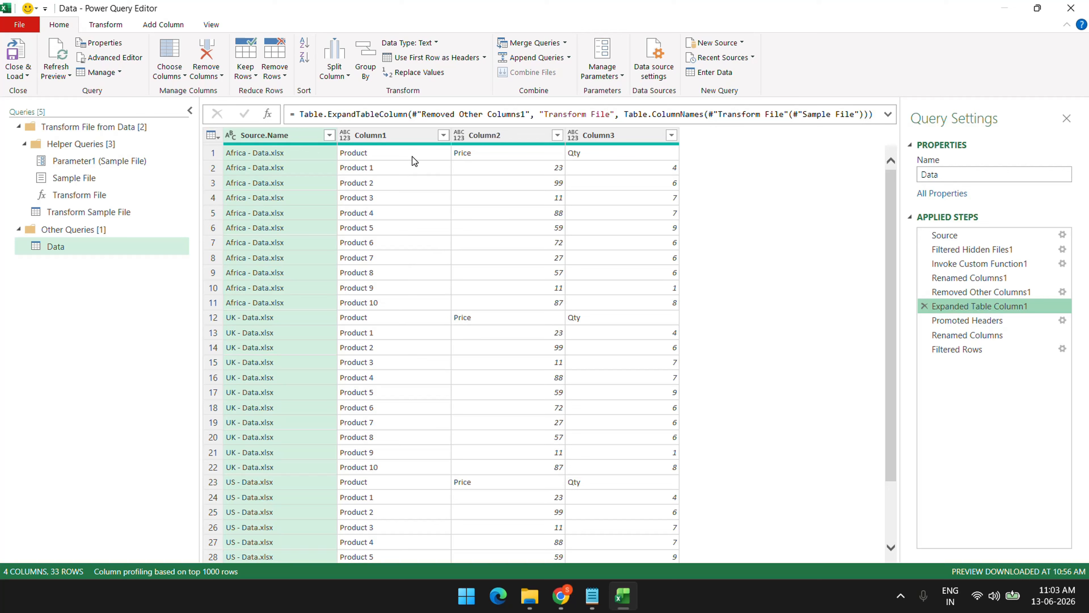
click(967, 321)
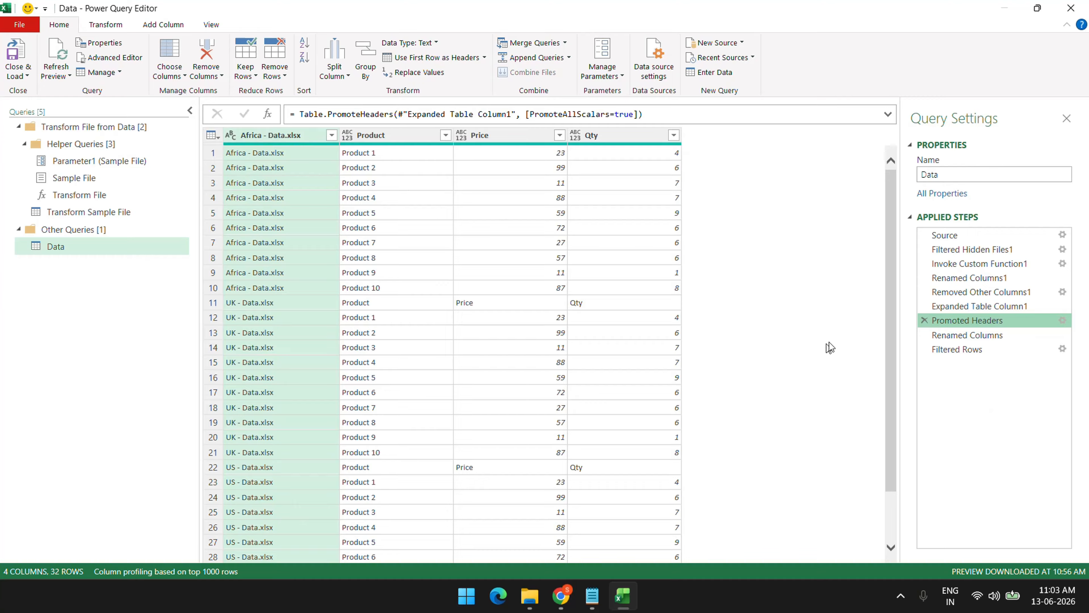
click(1011, 339)
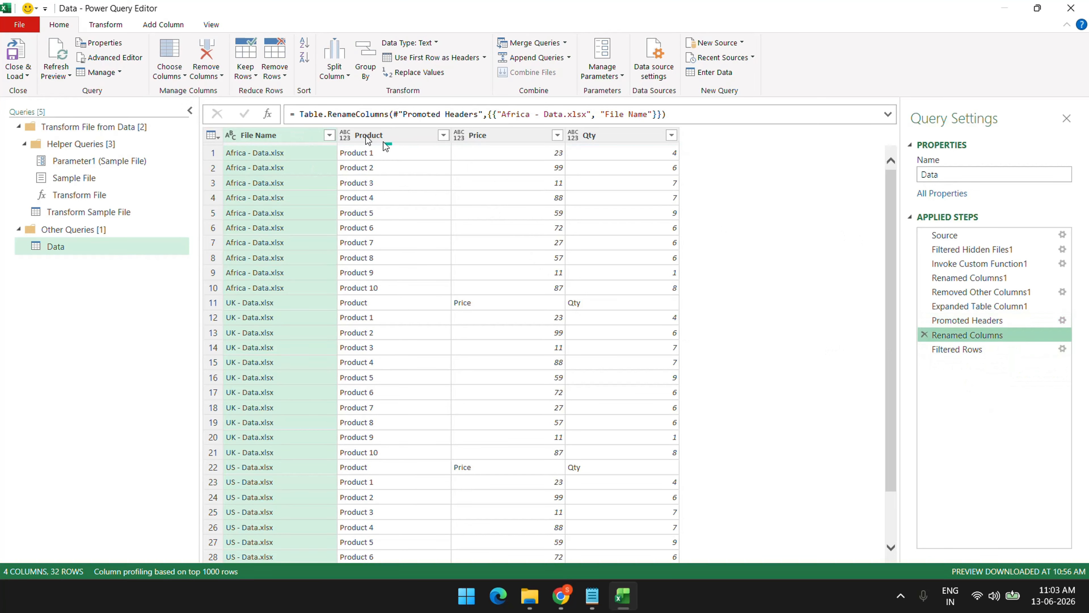
click(965, 350)
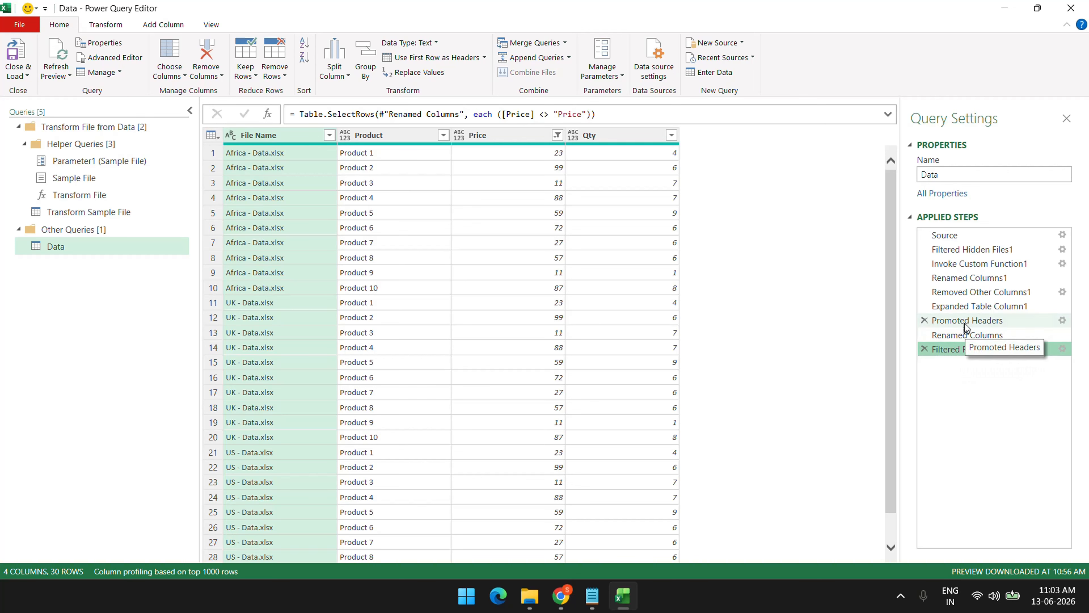
Revisit Renamed Columns1, Expanded Table Column1 and Source, then reopen the Advanced Editor's M code
click(976, 278)
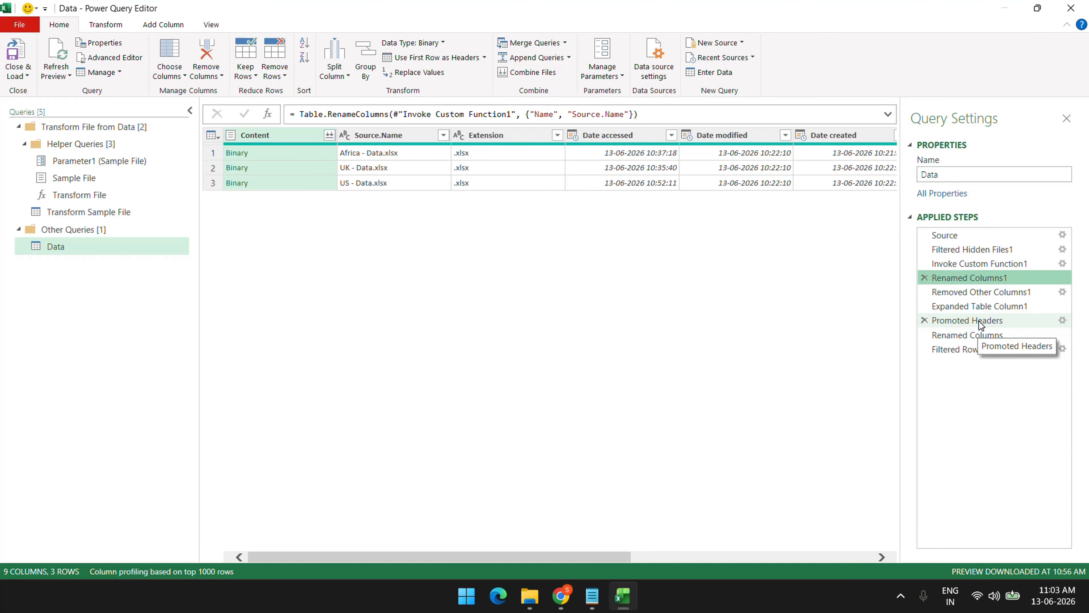
click(976, 306)
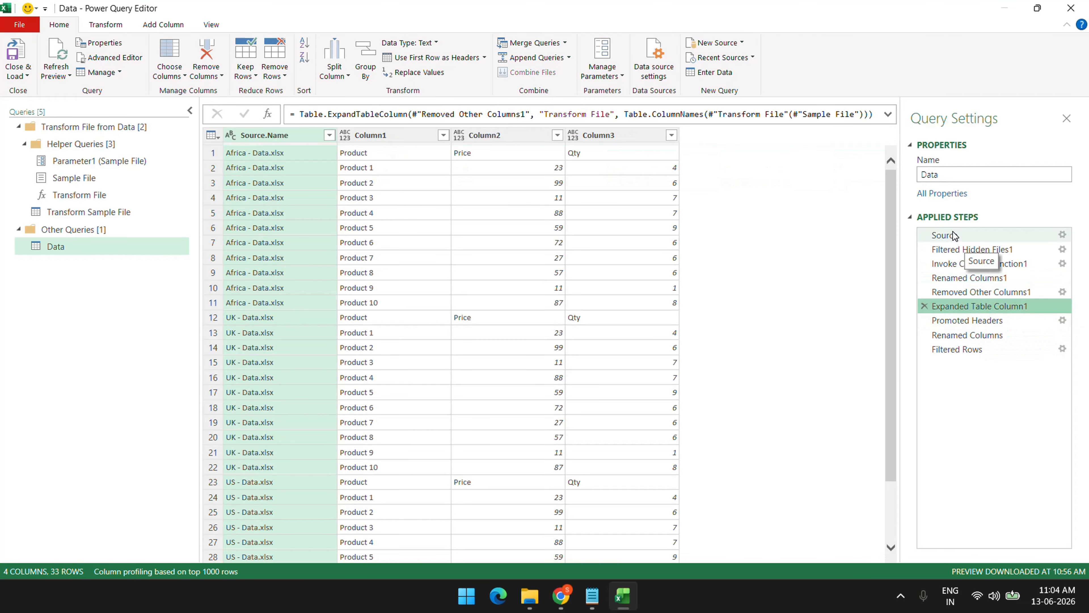
click(954, 235)
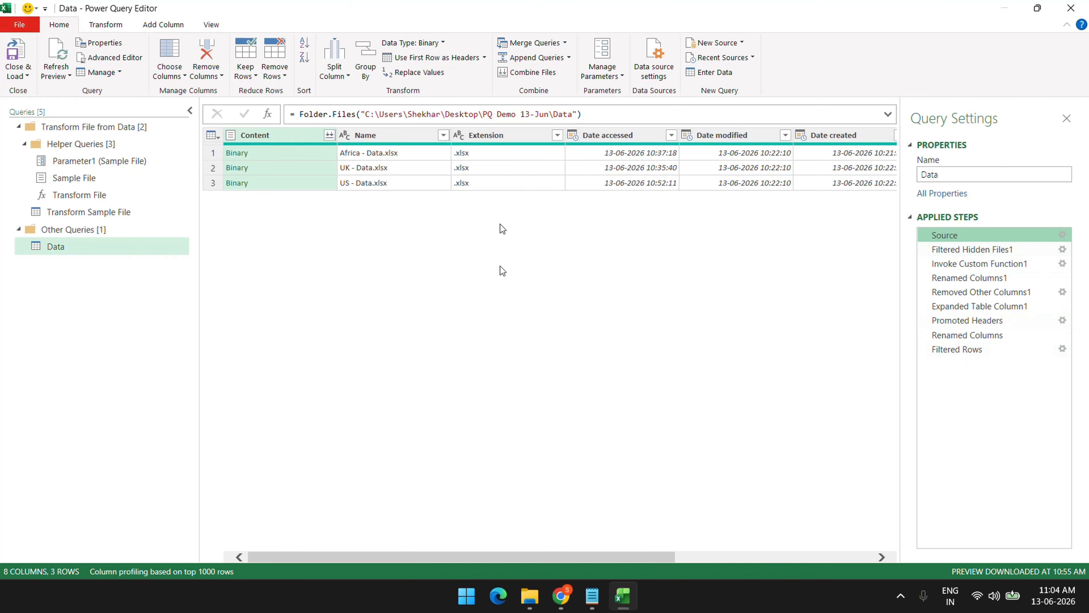
click(113, 57)
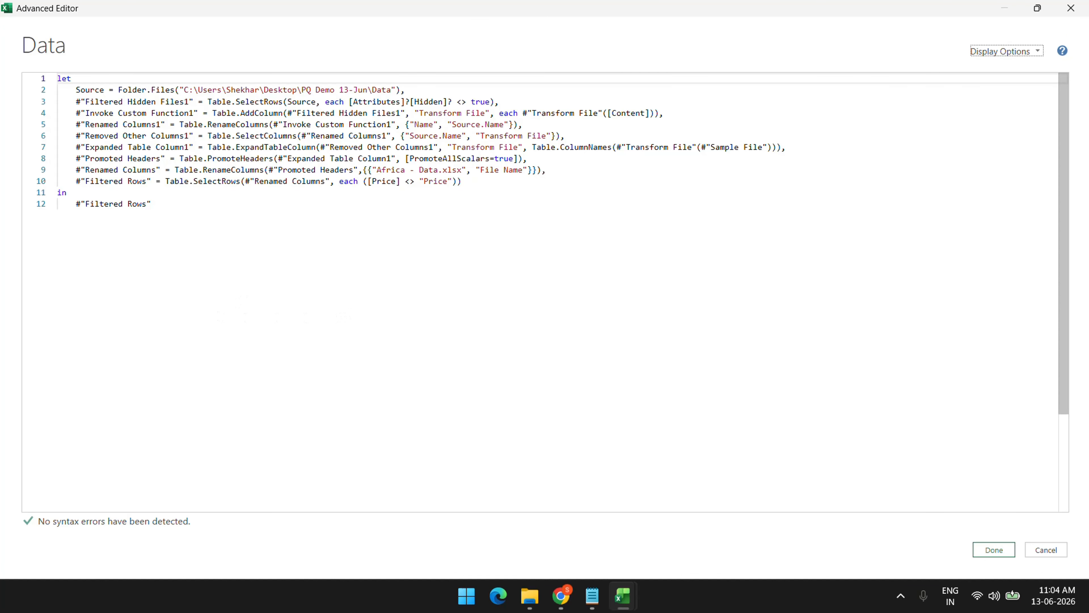
key(ctrl+plus)
key(ctrl+plus)
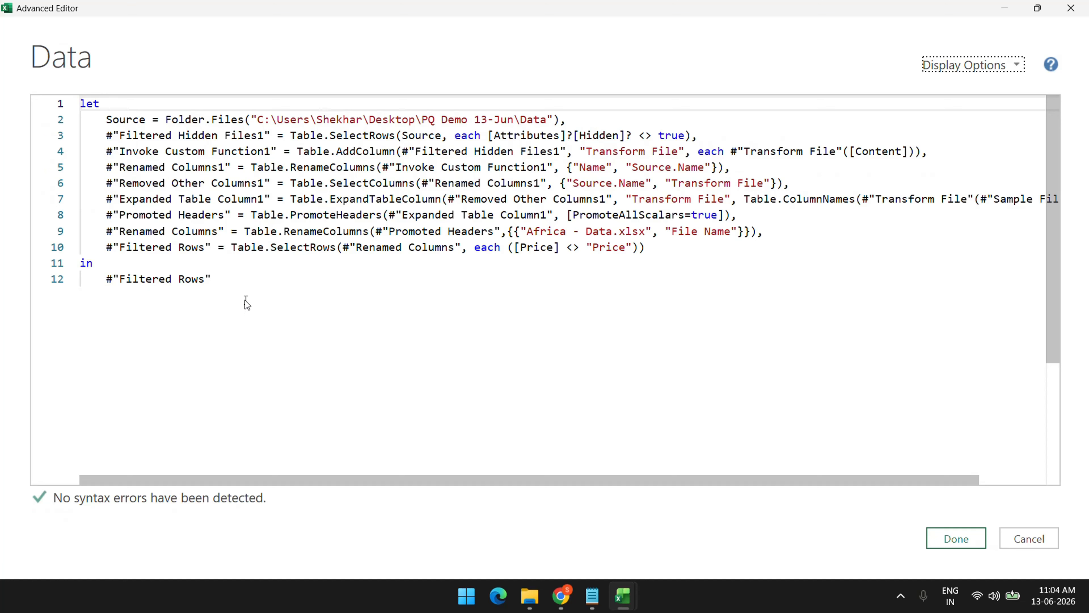
click(1013, 541)
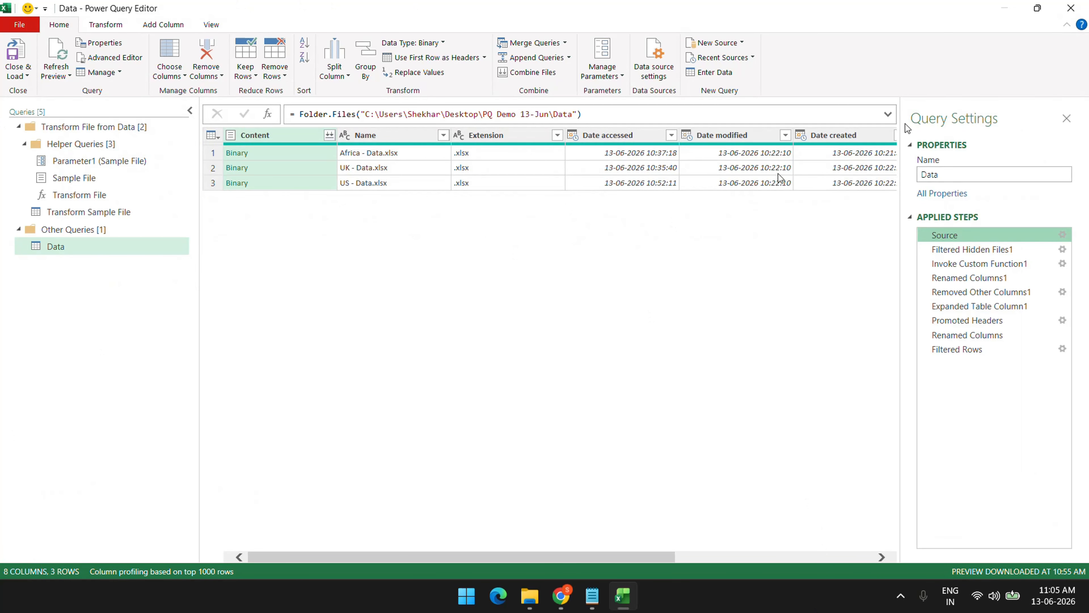
Close Power Query Editor, check the loaded 30-row table, and reopen the Data query from Queries & Connections
click(1070, 9)
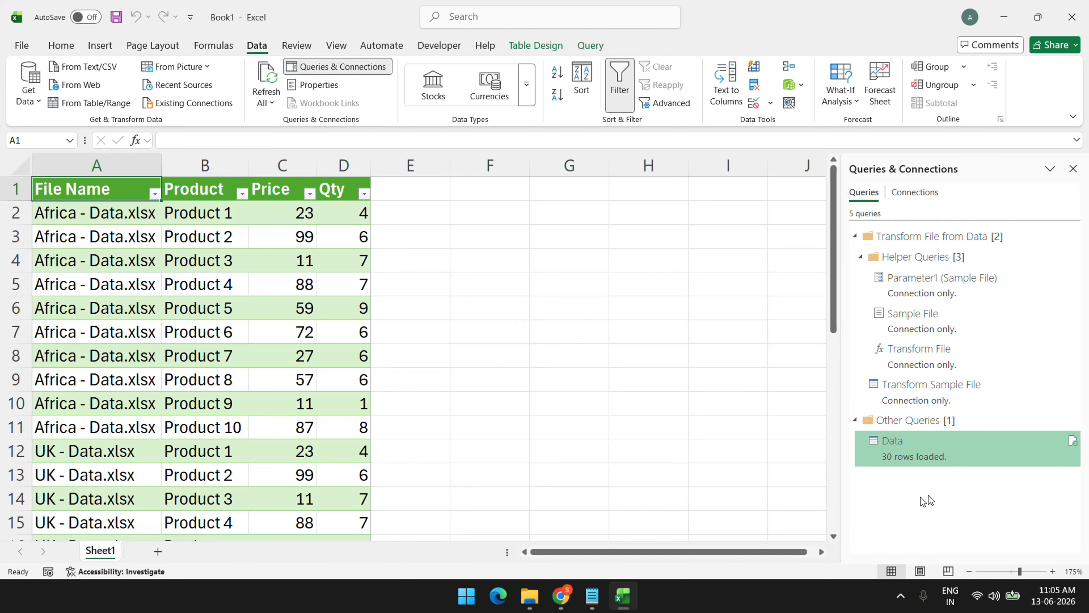
click(959, 456)
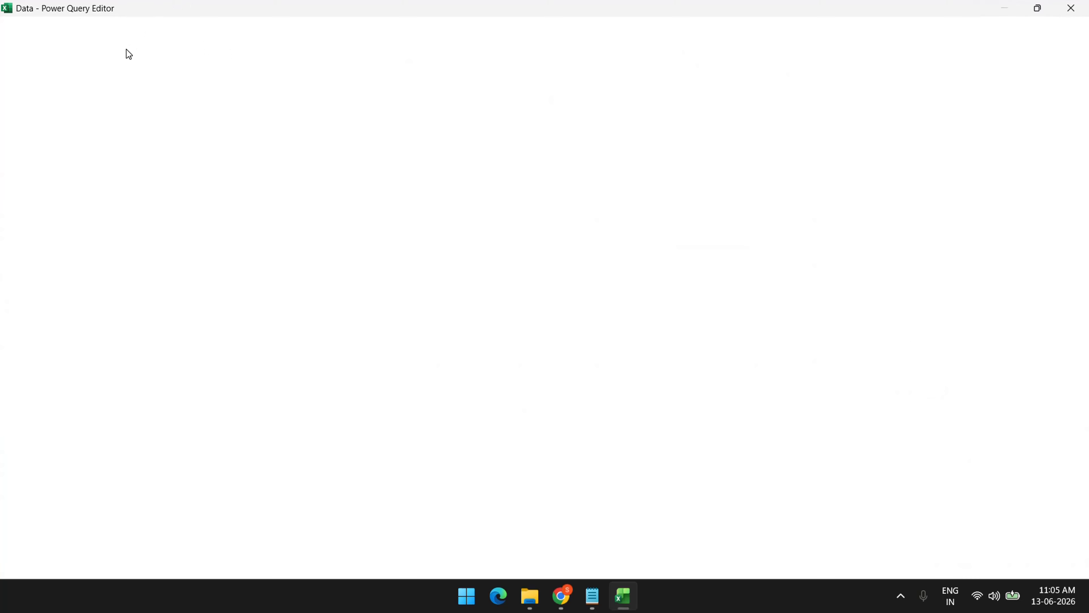
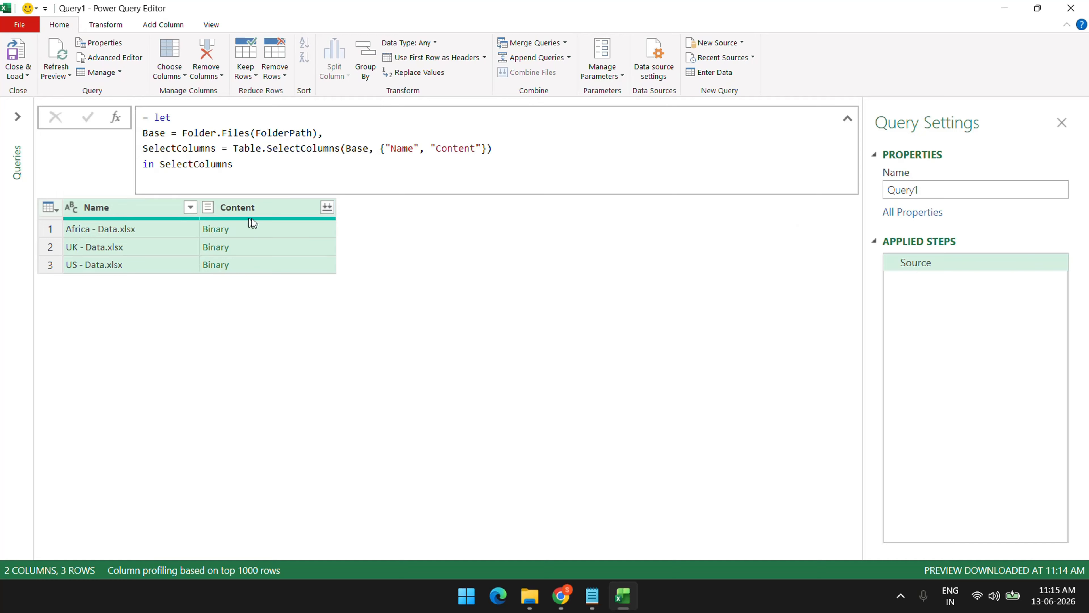
After previewing the Africa binary, add Transform = Table.TransformColumns(SelectColumns, {"Content", each Excel.Workbook(_)})
click(251, 229)
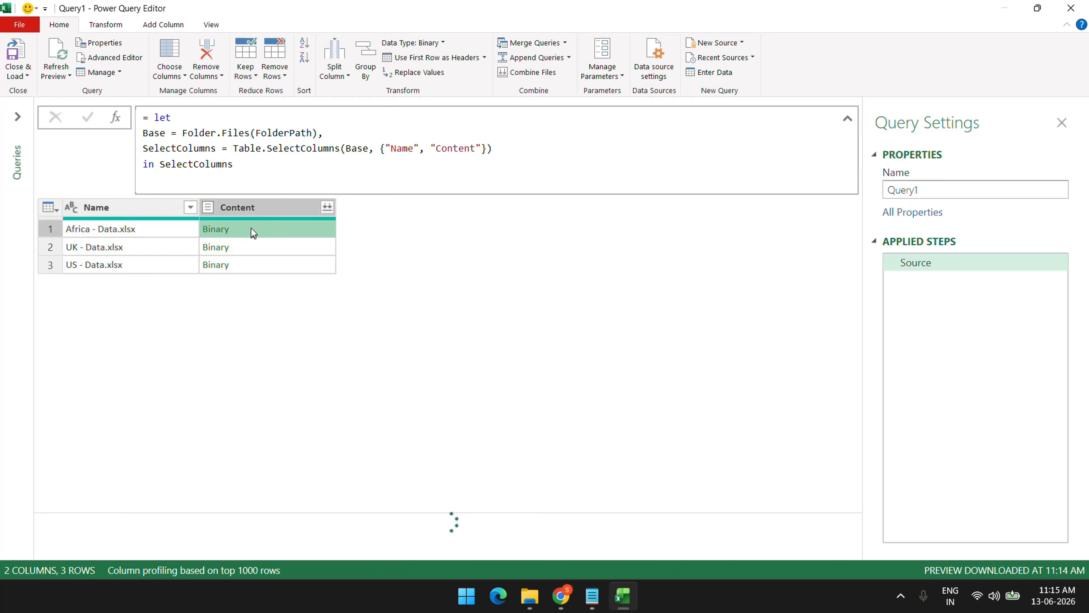
drag(357, 513, 348, 349)
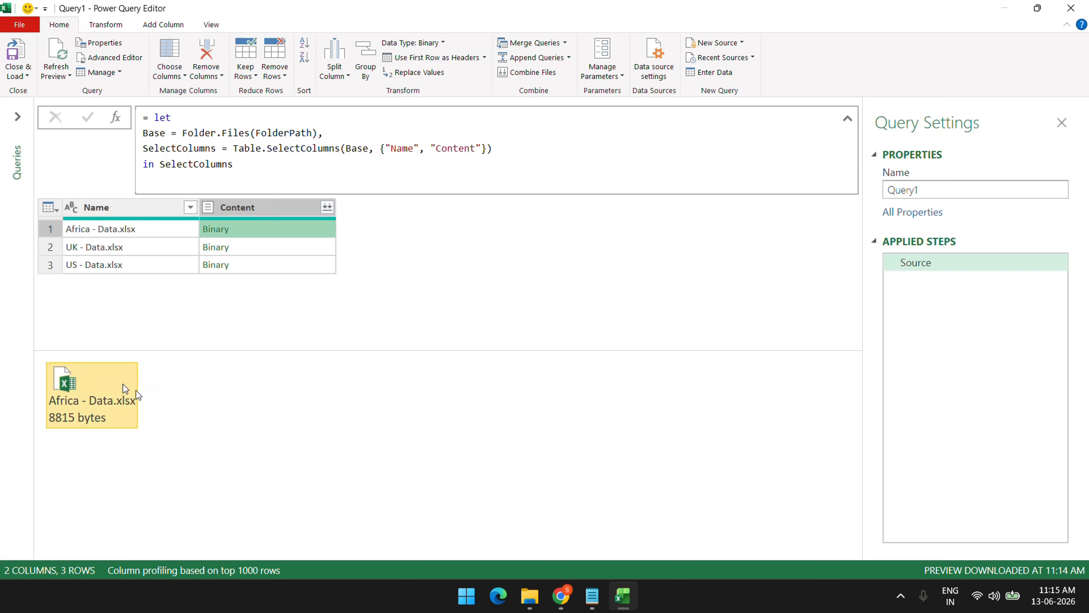
click(493, 148)
text(,)
key(shift+Return)
text(Tra)
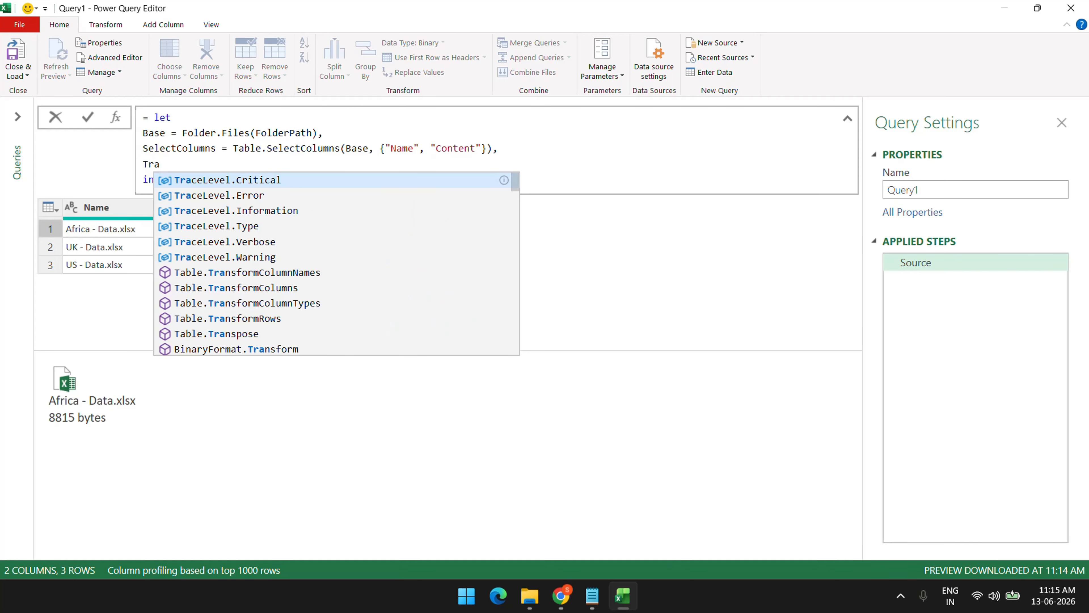
text(nsform = )
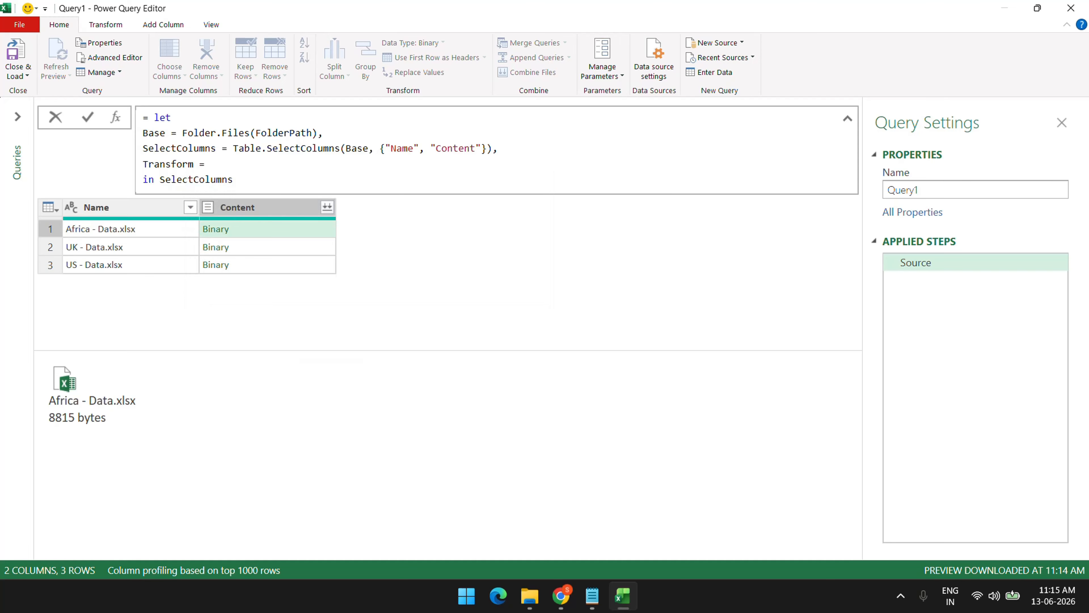
text(Table)
text(.TransformColumns(Select)
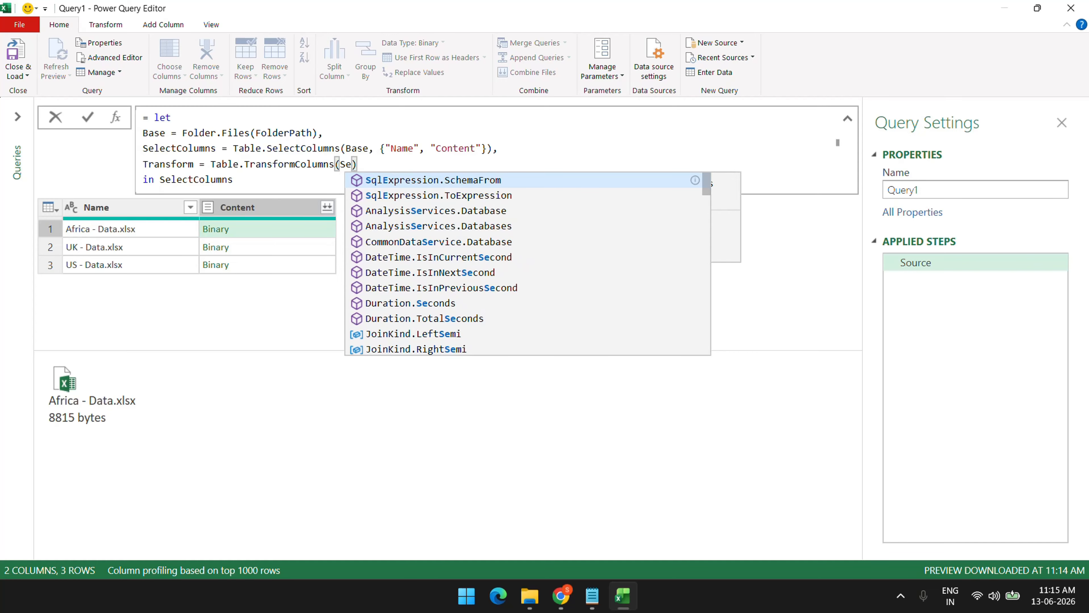
text(Co)
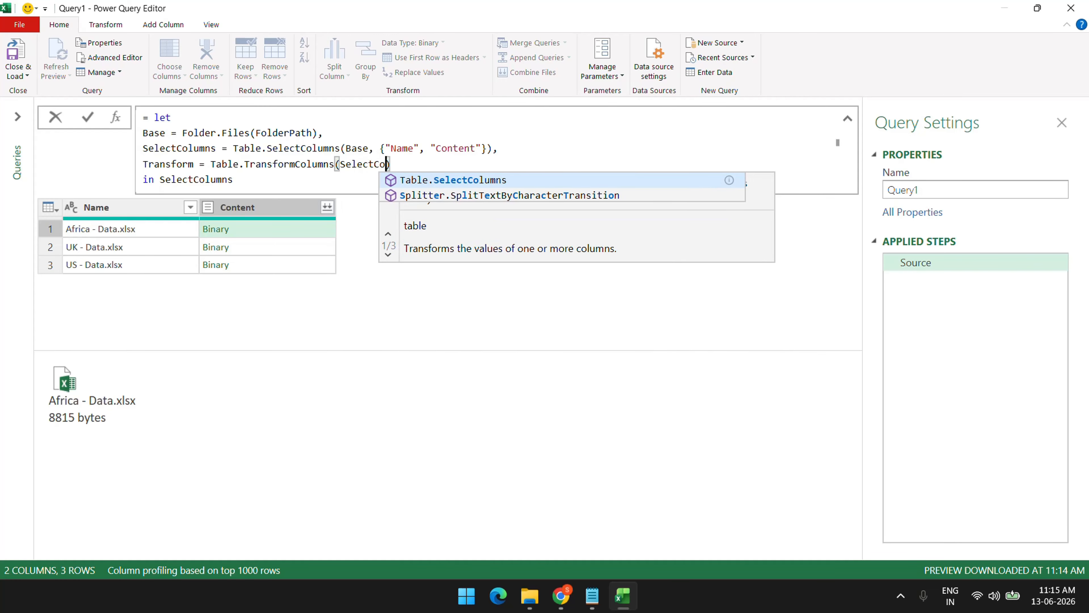
text(lumns)
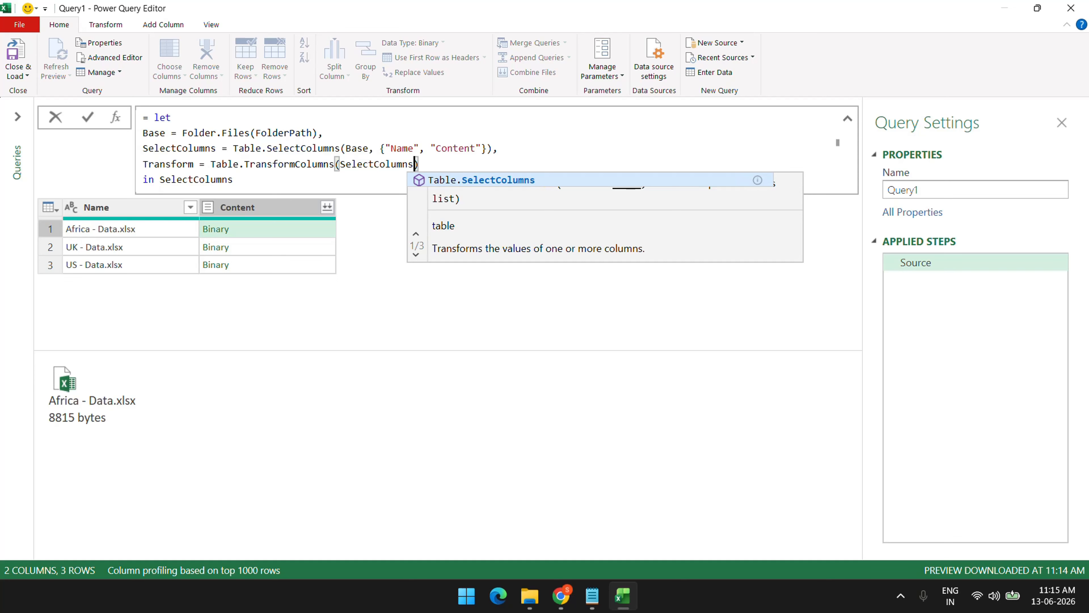
text(, {})
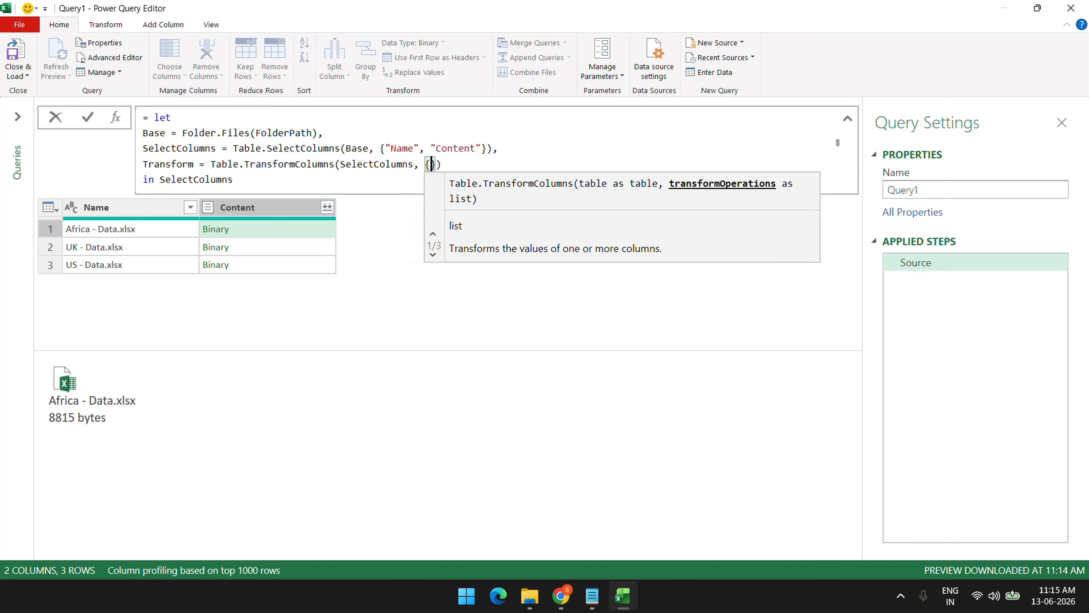
key(Left)
text("Conten)
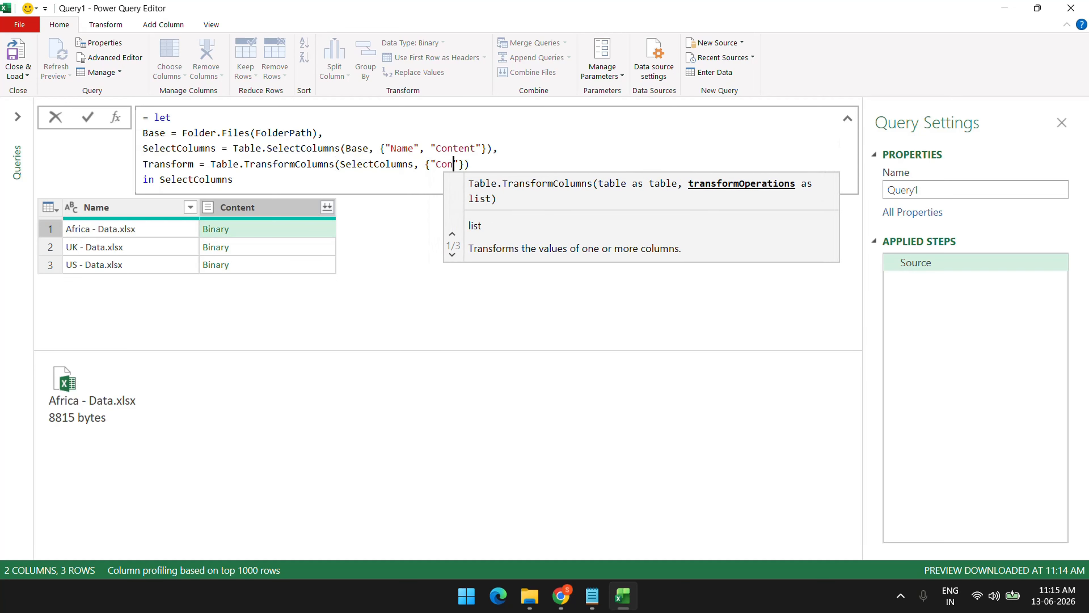
text(t")
text(, each Excel.Workbook(_))
Make the query return Transform, apply it, and preview the Africa workbook's tables
key(Down)
key(End)
key(ctrl+shift+Left)
text(Transform)
key(Return)
click(290, 234)
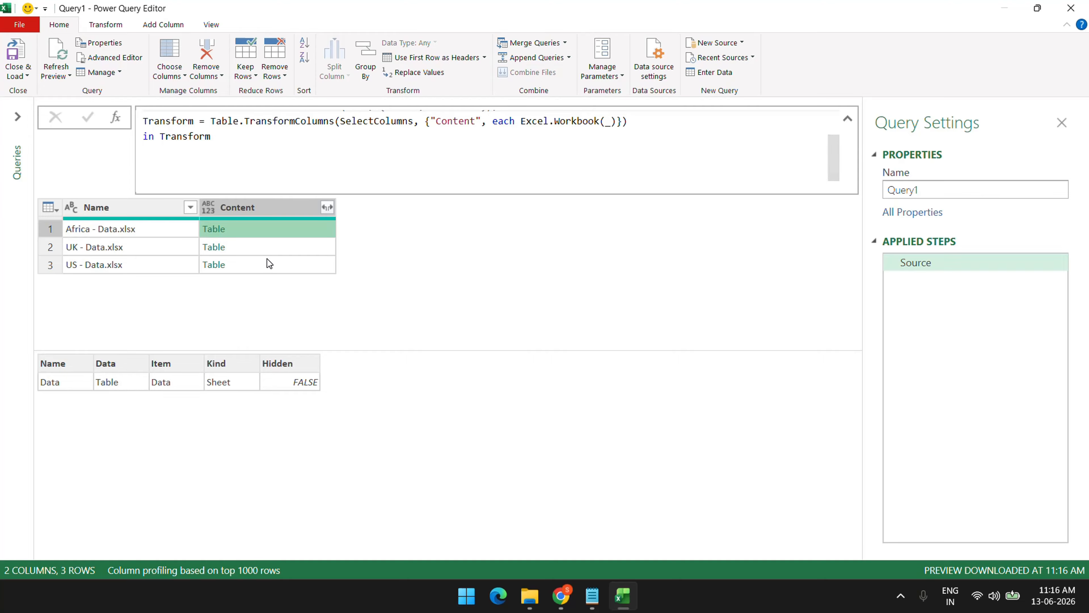
Append {0}[Data] after Excel.Workbook(_), then preview the Africa and UK sheet data
click(618, 121)
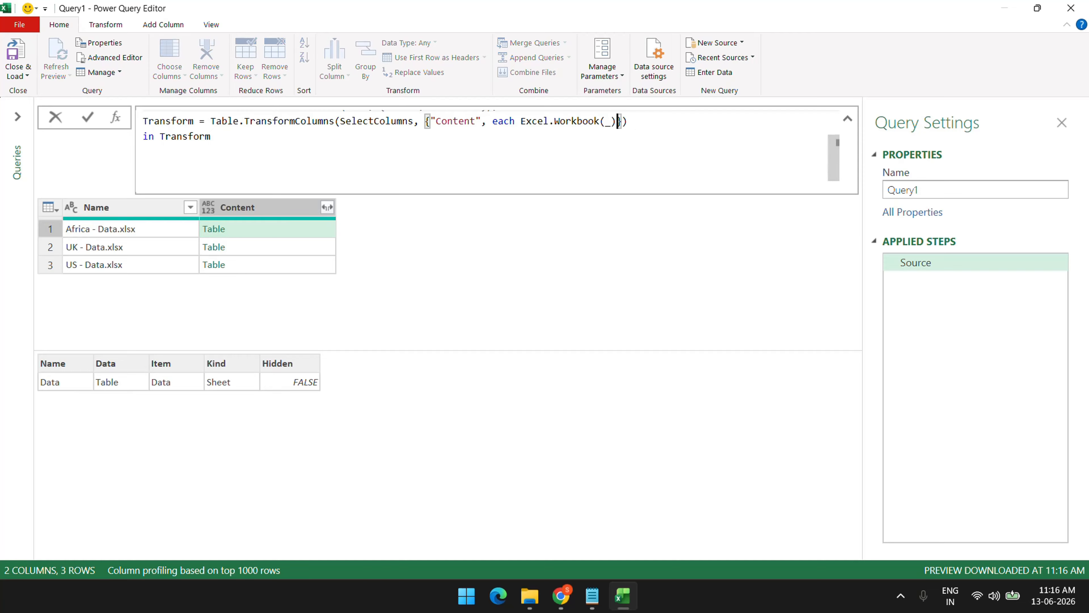
text({0})
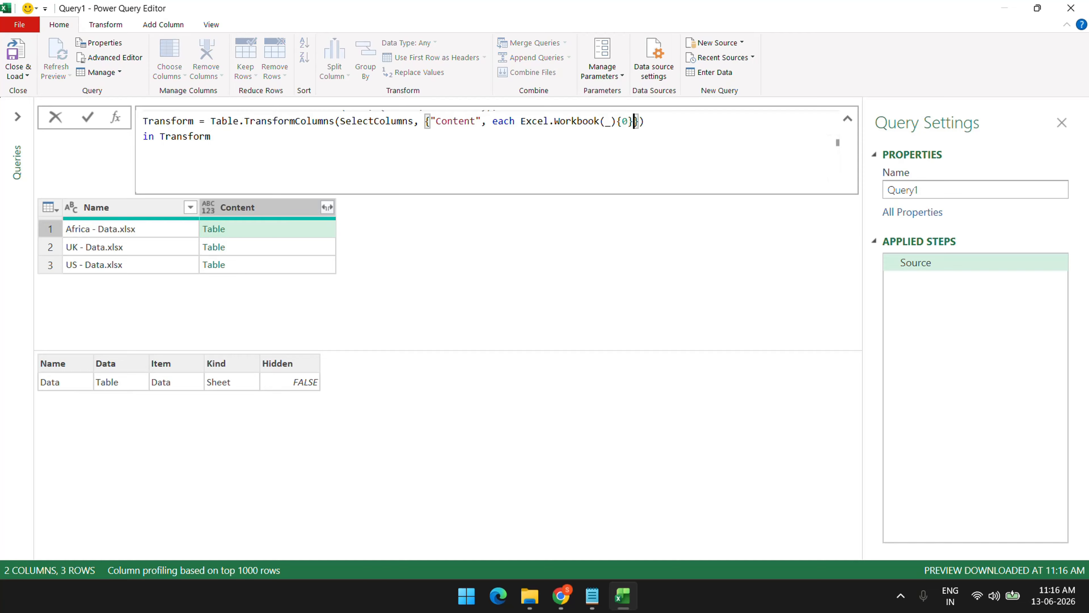
text([Data)
key(Return)
click(289, 229)
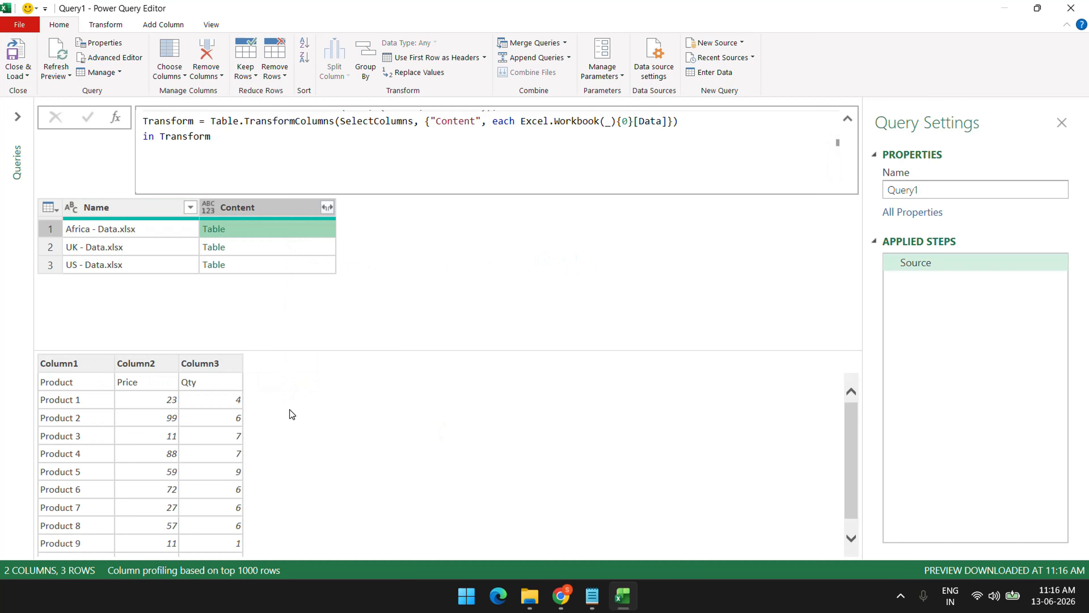
drag(325, 350, 330, 258)
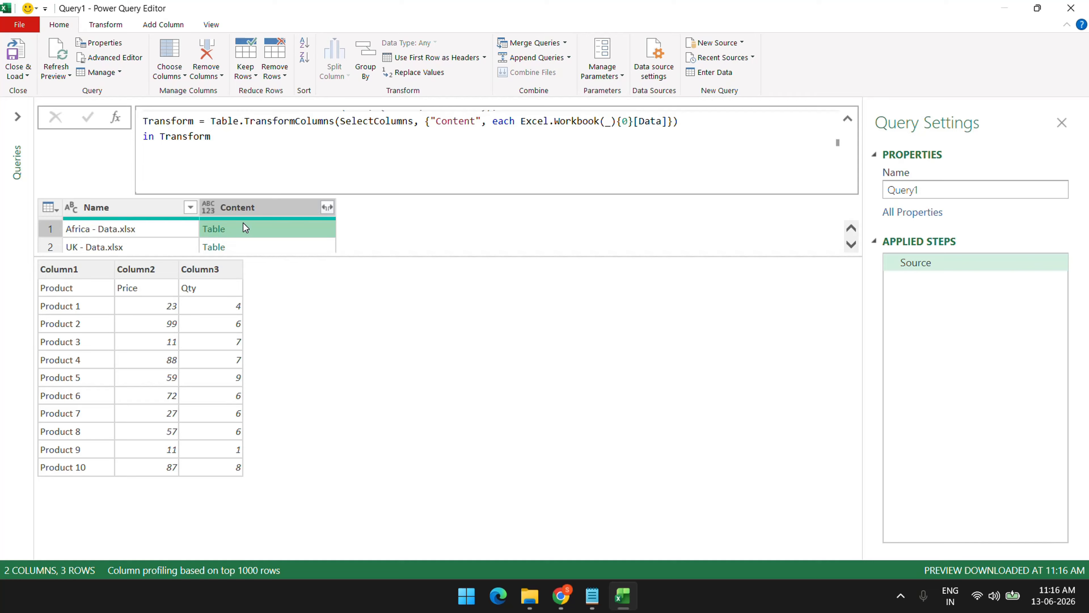
click(248, 246)
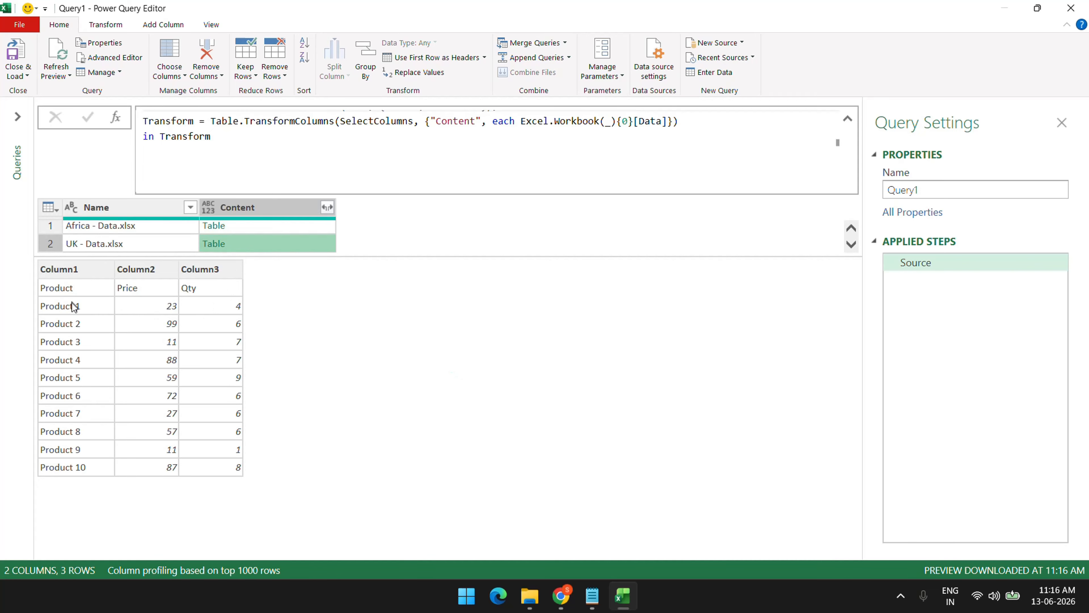
drag(521, 122, 668, 122)
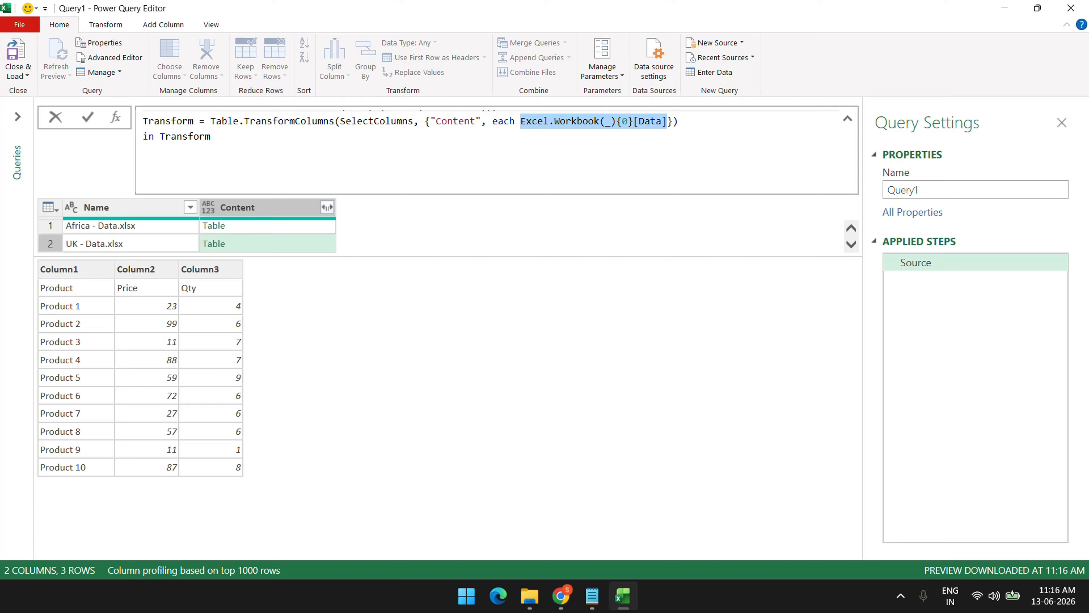
Wrap the workbook expression in Table.PromoteHeaders, expand Content to Product, Price, Qty, and copy the formula
key(BackSpace)
text(Tab)
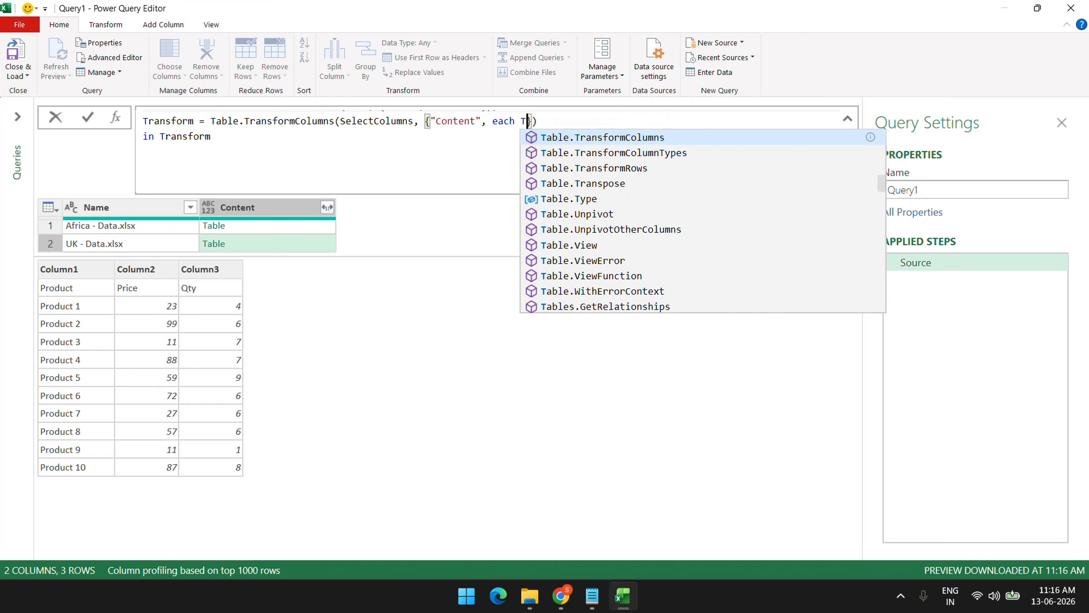
text(le.P)
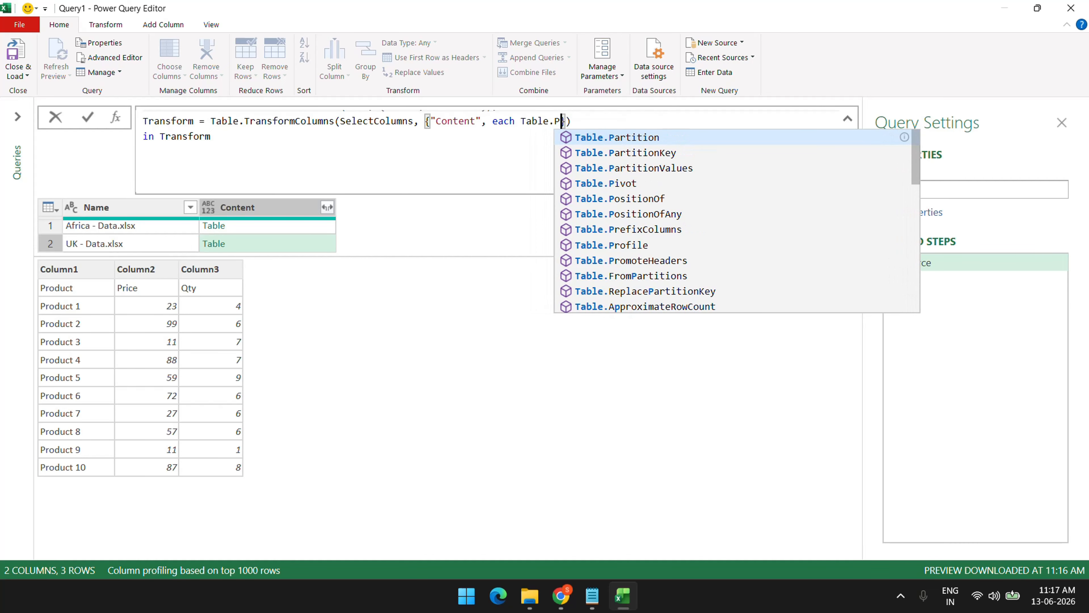
text(rom)
drag(155, 117, 549, 118)
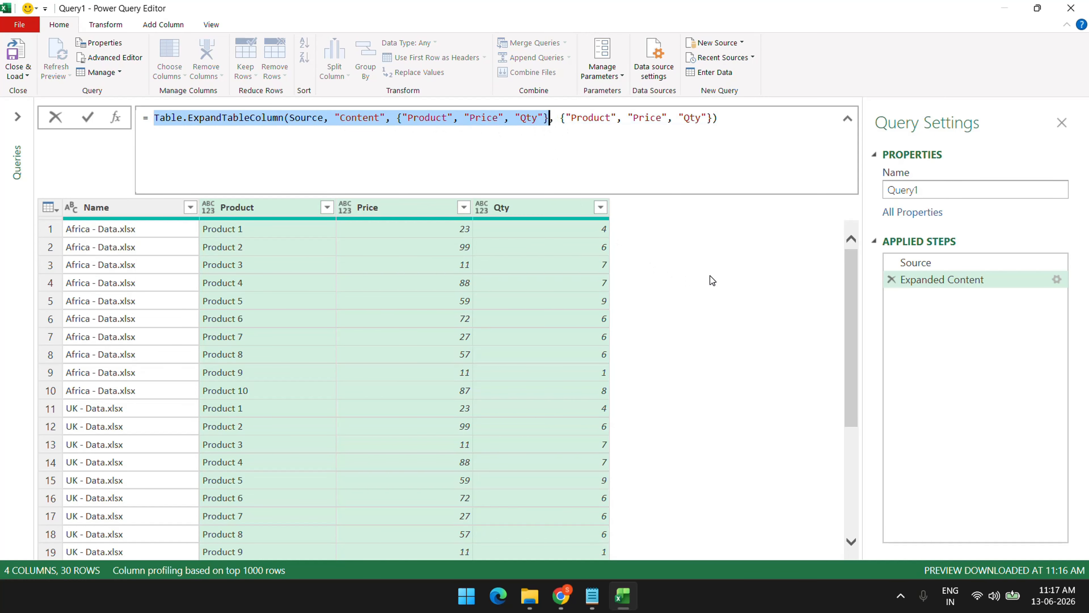
In Source, add Expand = Table.ExpandTableColumn(Transform, "Content", {"Product","Price","Qty"}) and return Expand
click(936, 262)
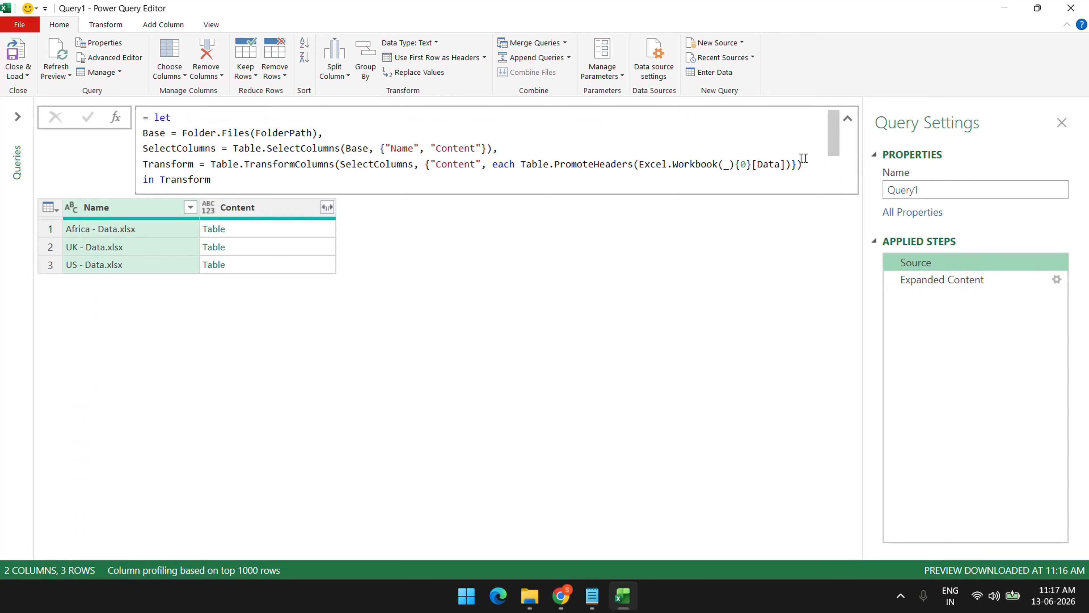
click(811, 164)
text(,)
key(Return)
text(E)
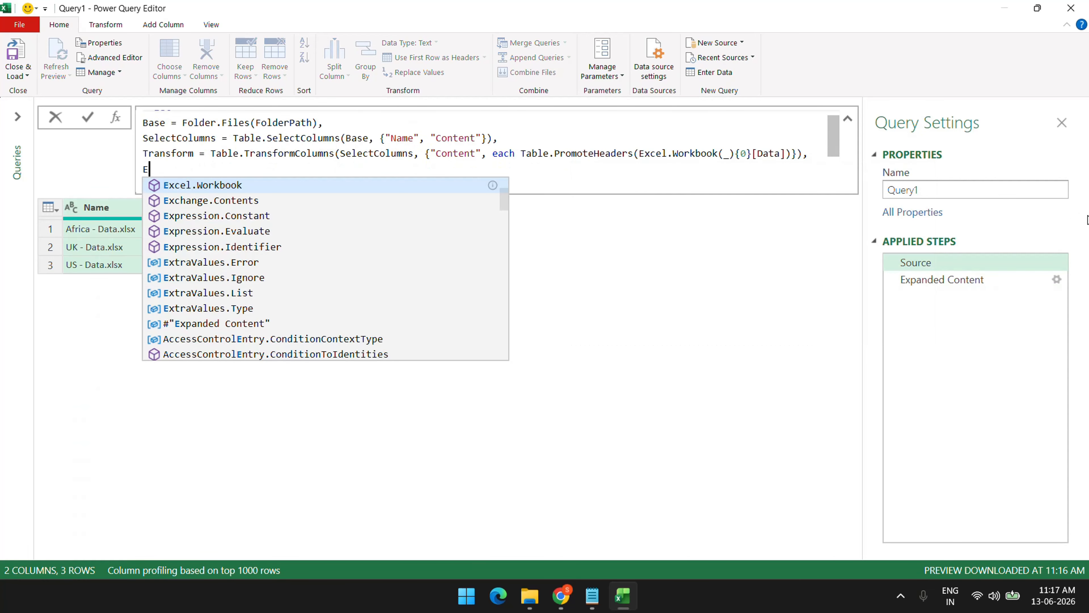
text(xpand = Table.ExpandTableColumn(Source, "Content", {"Product", "Price", "Qty"})
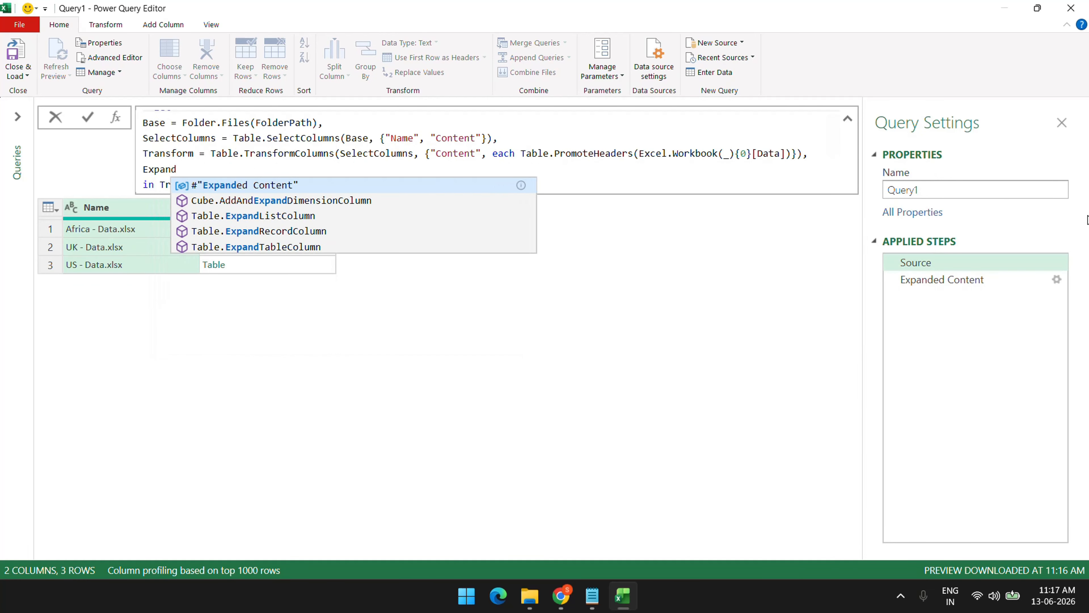
double_click(346, 169)
text(Transform)
double_click(185, 185)
text(Expand)
key(Return)
Add the missing closing parenthesis to the Expand line and apply the formula
click(651, 154)
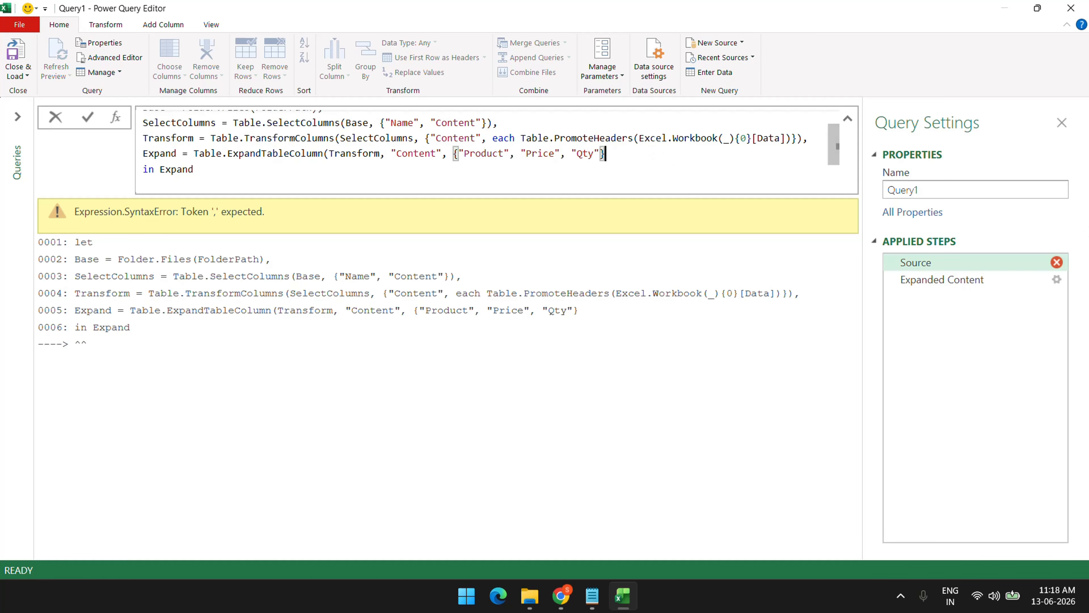
text())
key(Return)
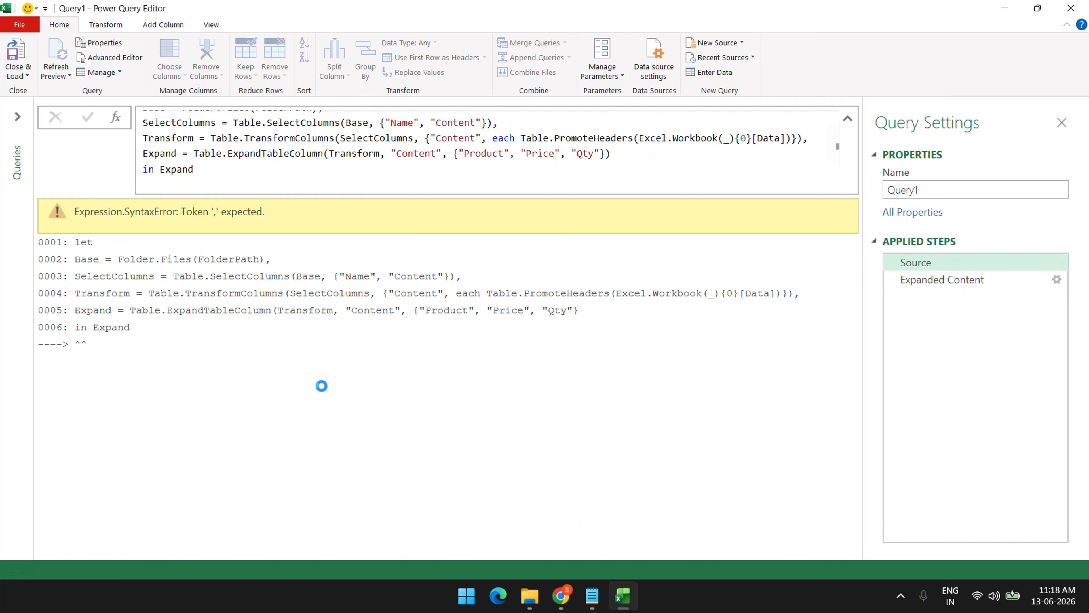
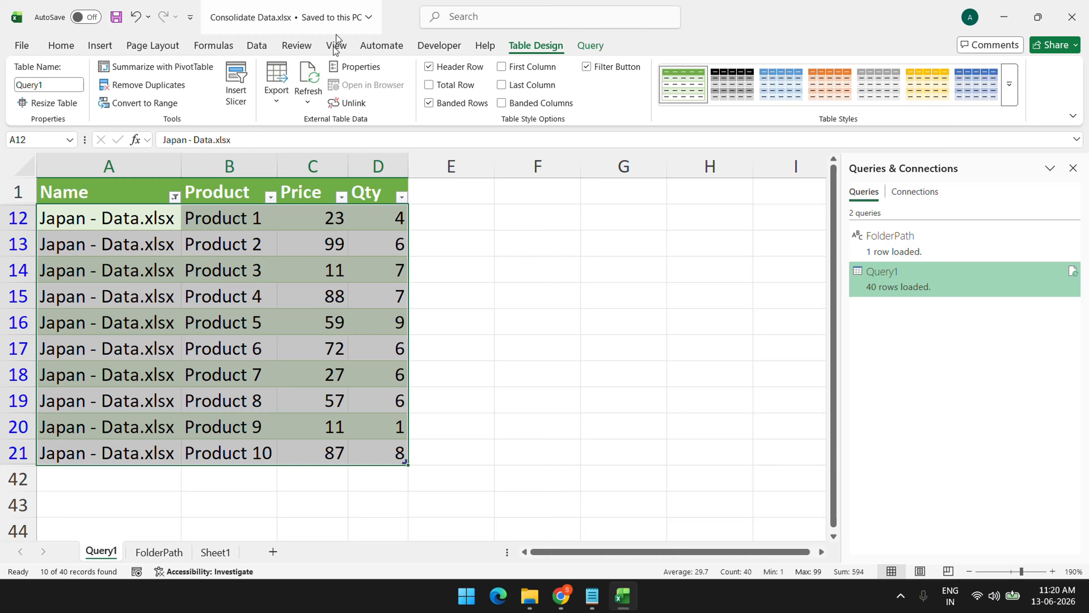
Remove the AutoFilter from Query1 so all 40 consolidated rows from Africa onward show again
click(246, 243)
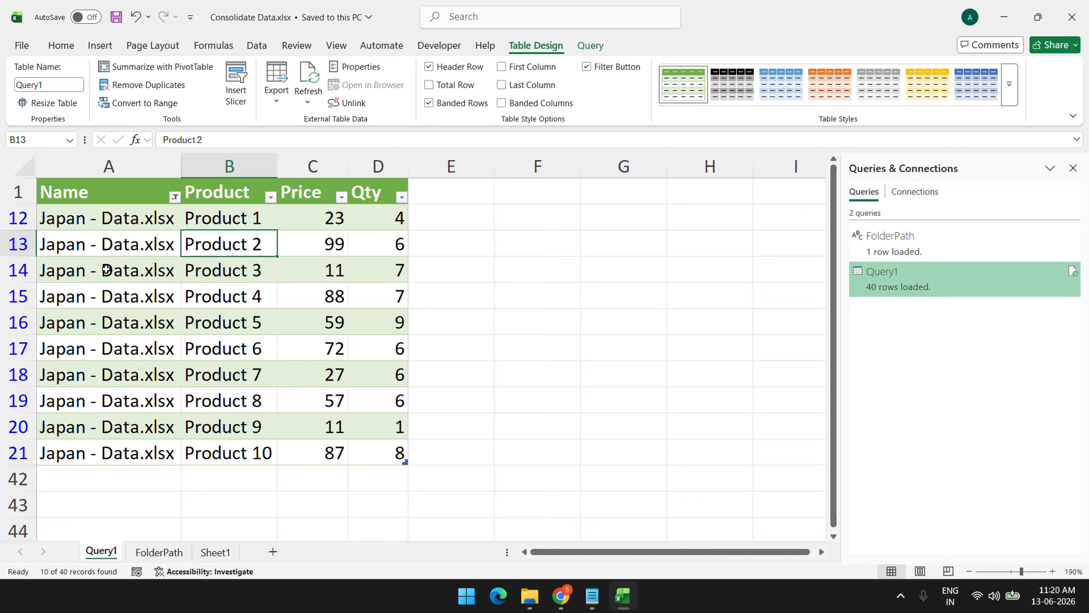
click(109, 165)
click(99, 45)
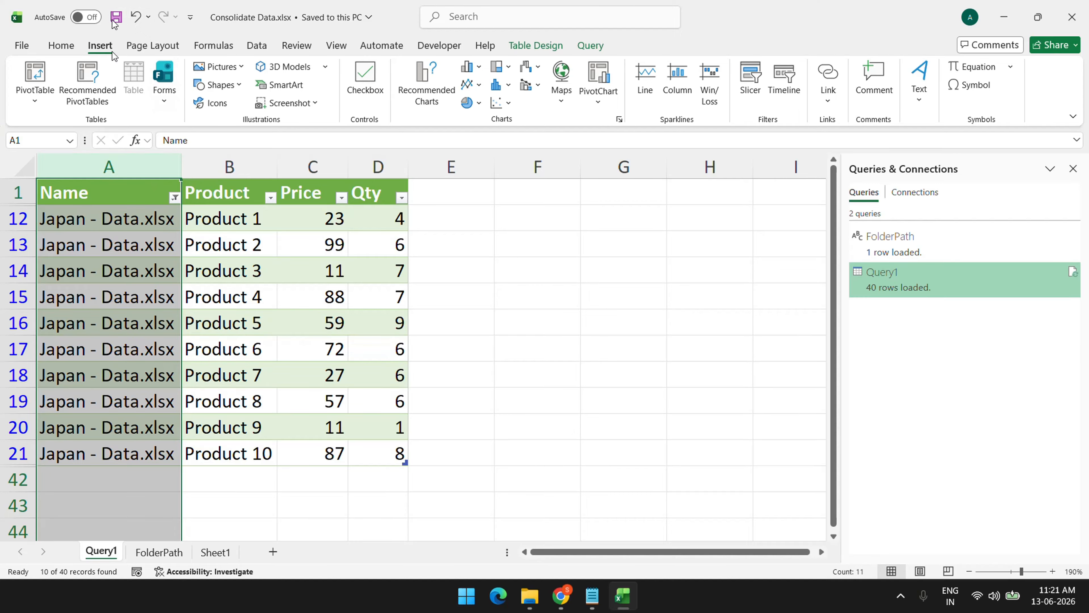
click(431, 296)
click(171, 201)
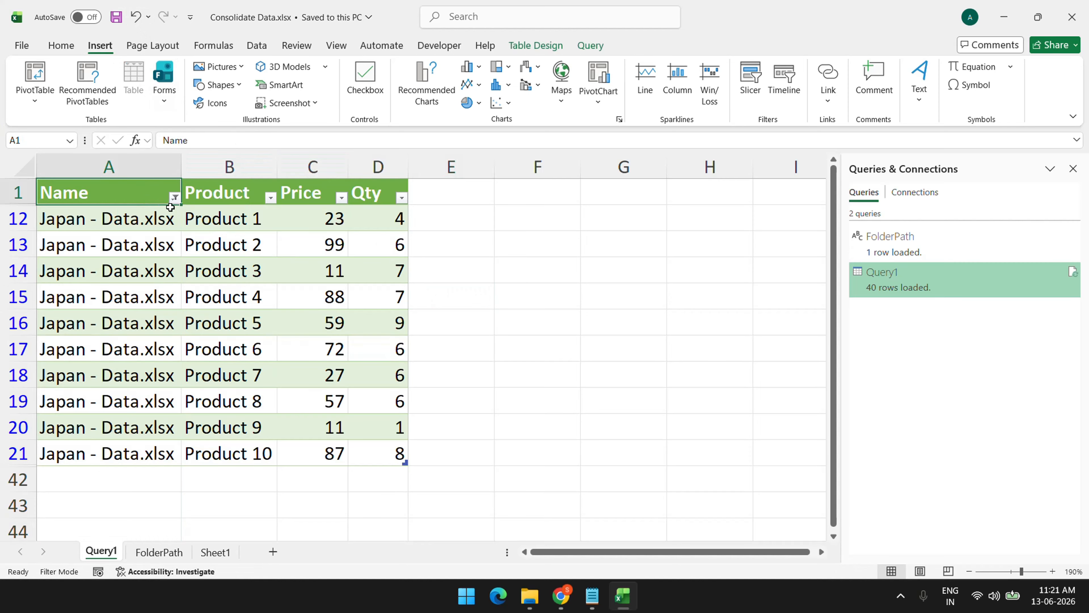
key(alt+d)
key(f)
key(f)
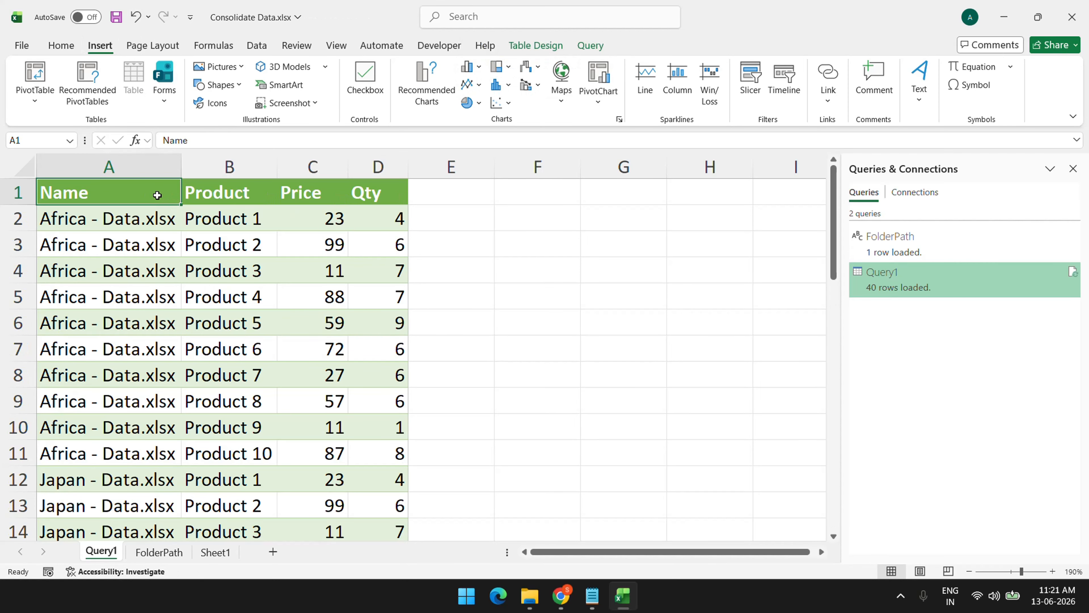
Close the Excel workbook and go up to the PQ Demo 13-Jun folder in File Explorer
click(1072, 16)
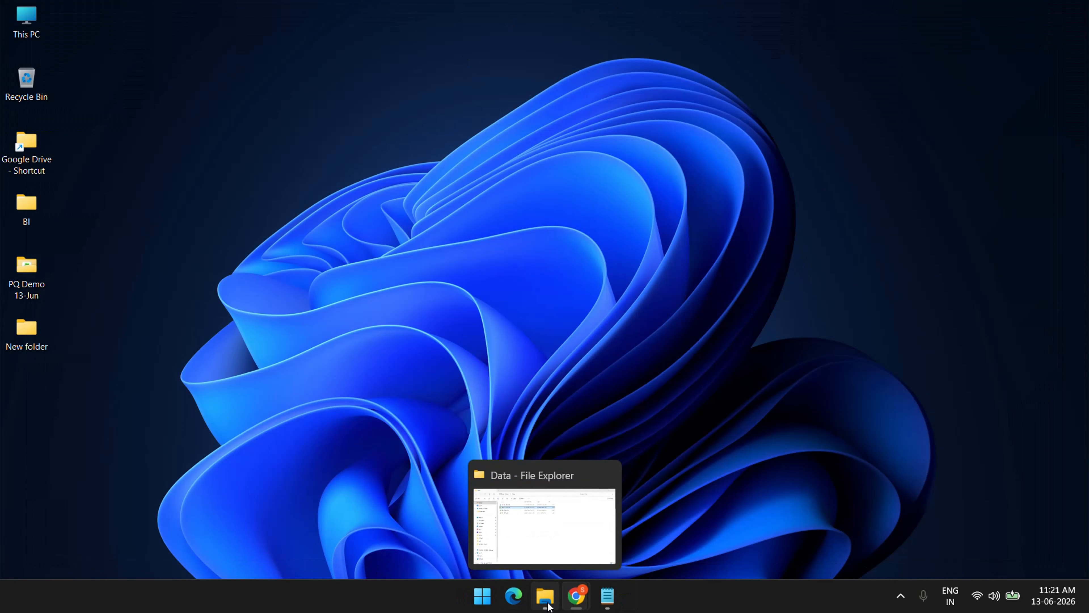
click(545, 596)
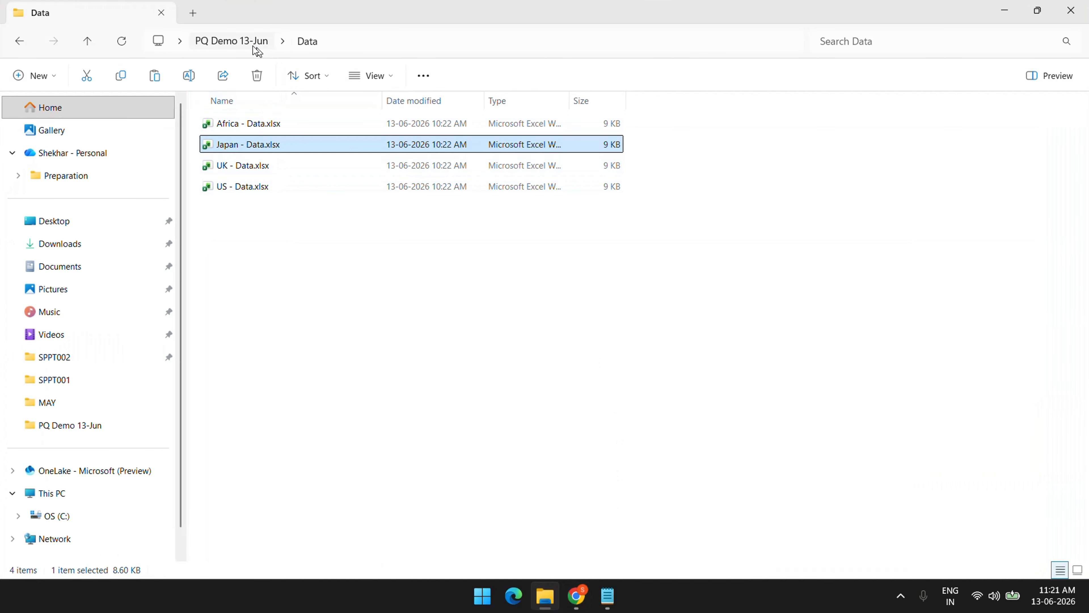
click(254, 42)
click(328, 283)
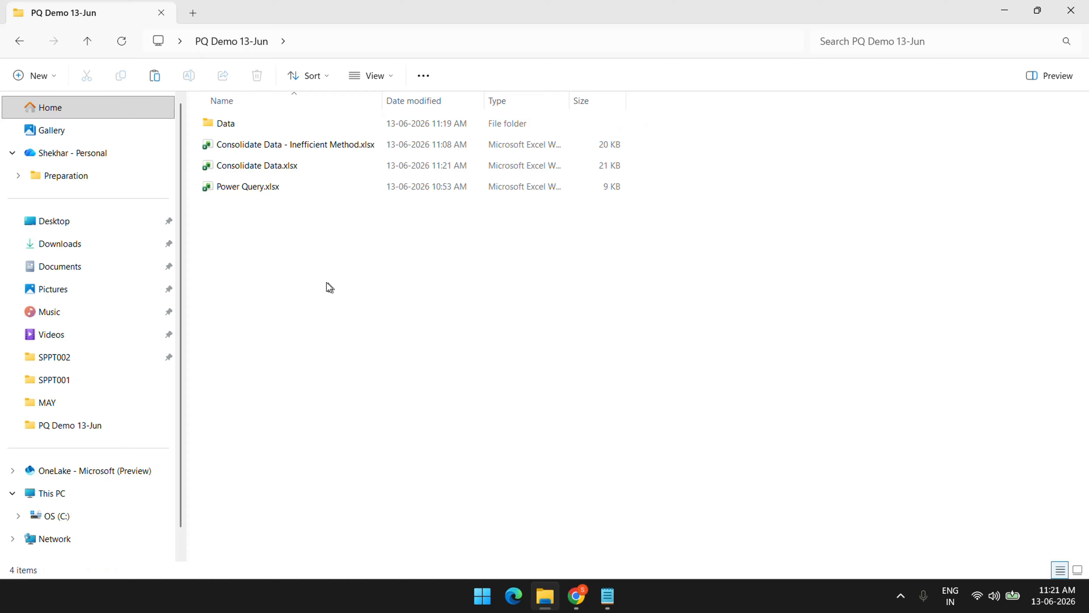
Create a new Excel worksheet in that folder named 'Read data from web'
right_click(279, 240)
mouse_move(341, 390)
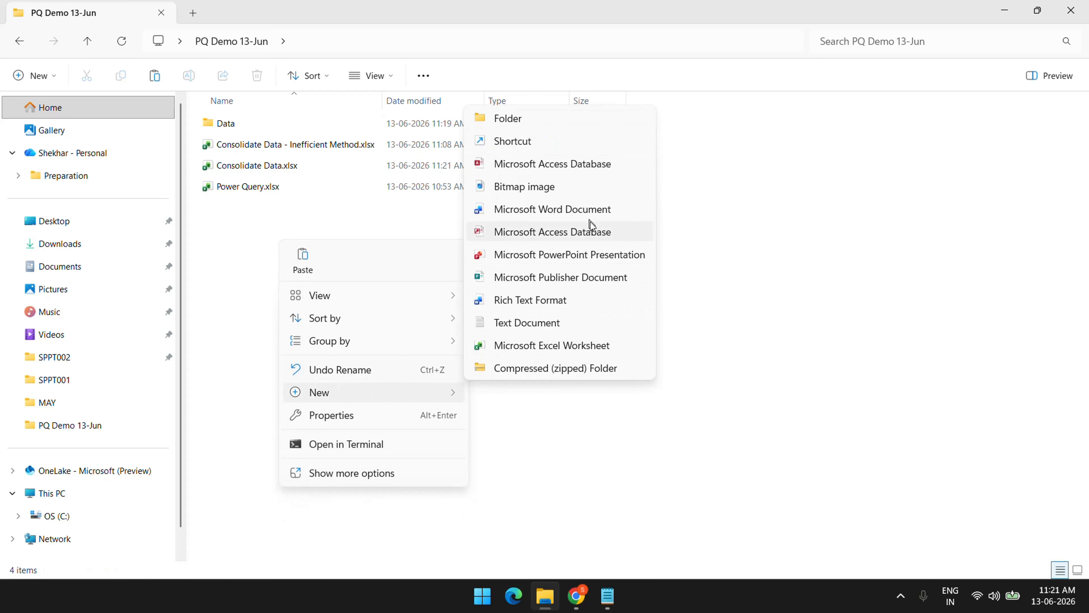
click(528, 345)
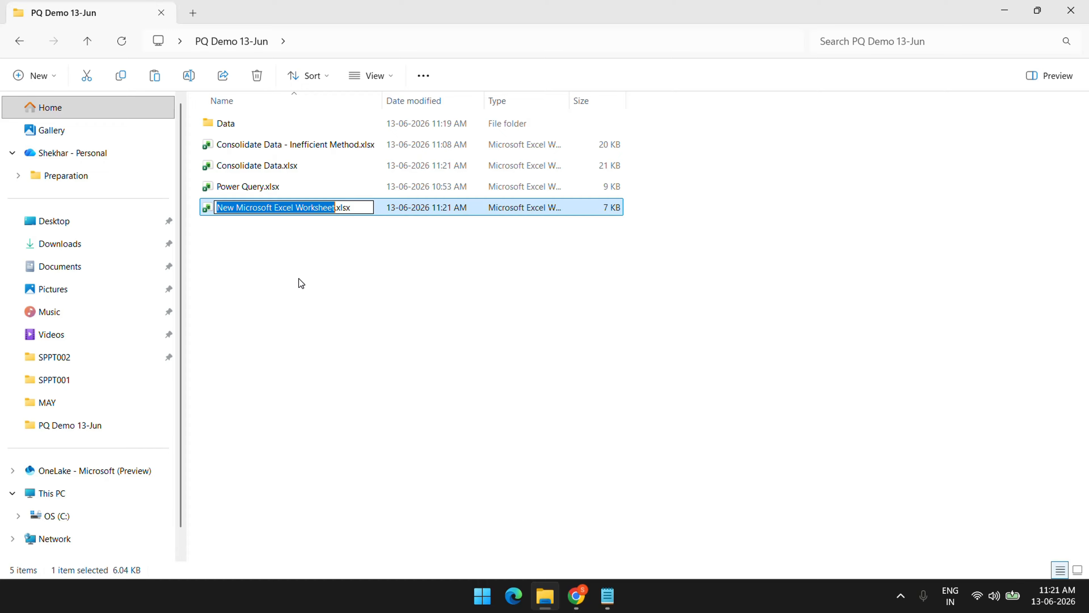
text(Read data from web)
key(Return)
Maximize the notes window, then switch back to the browser
click(607, 596)
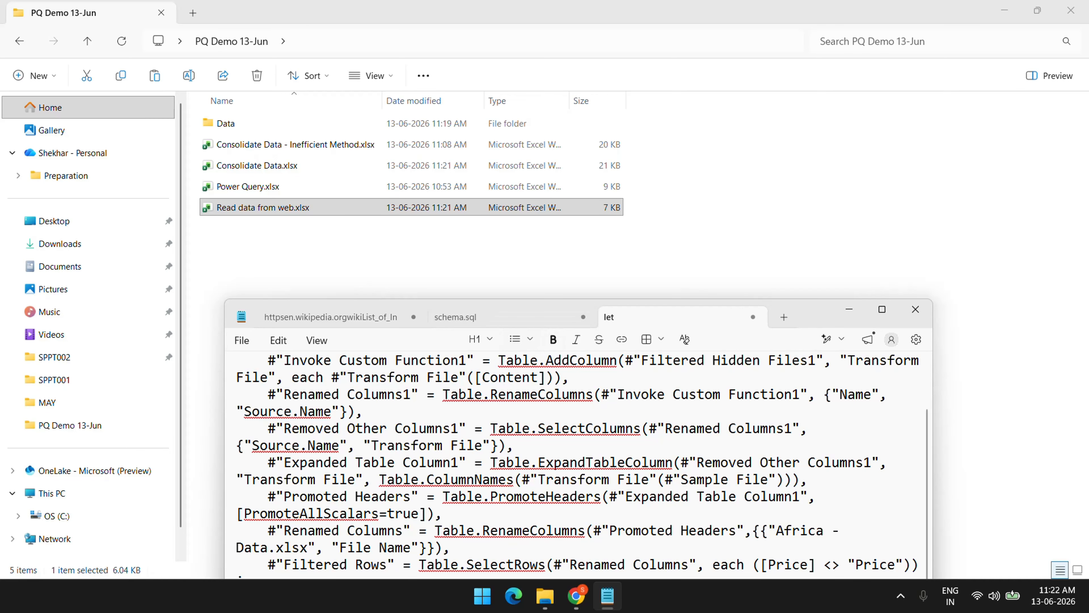
double_click(810, 317)
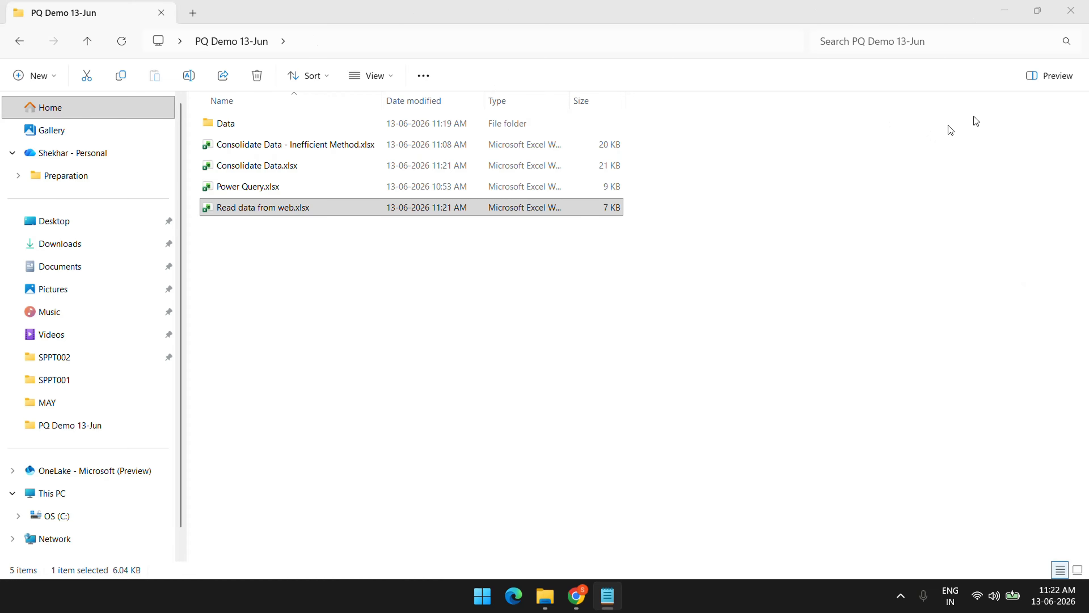
click(576, 595)
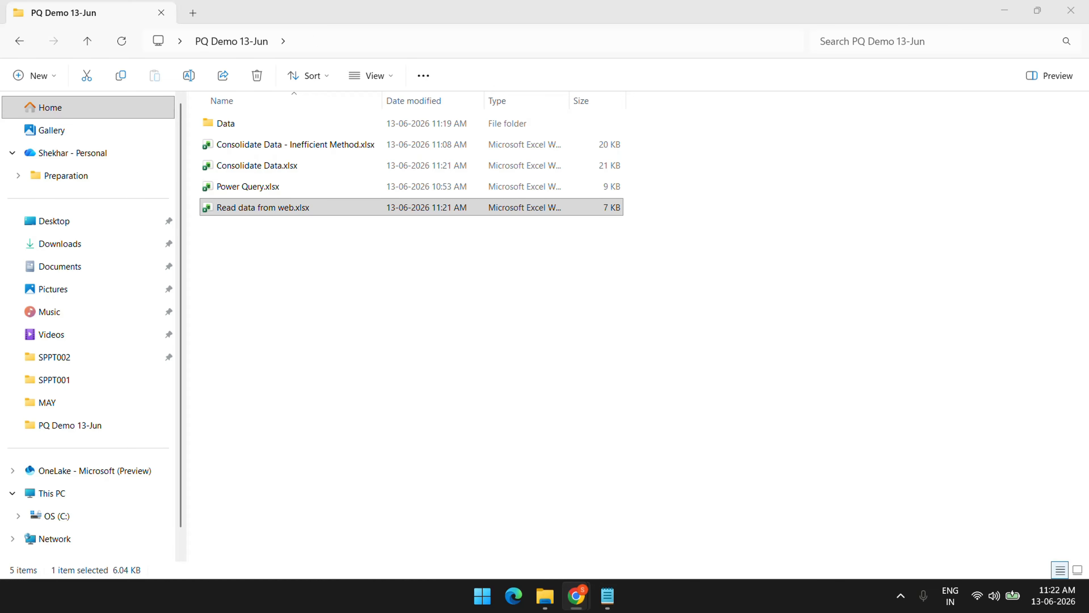
Maximize Chrome on the Wikipedia list of Indian states and union territories by GDP
drag(1, 301, 457, 119)
double_click(565, 117)
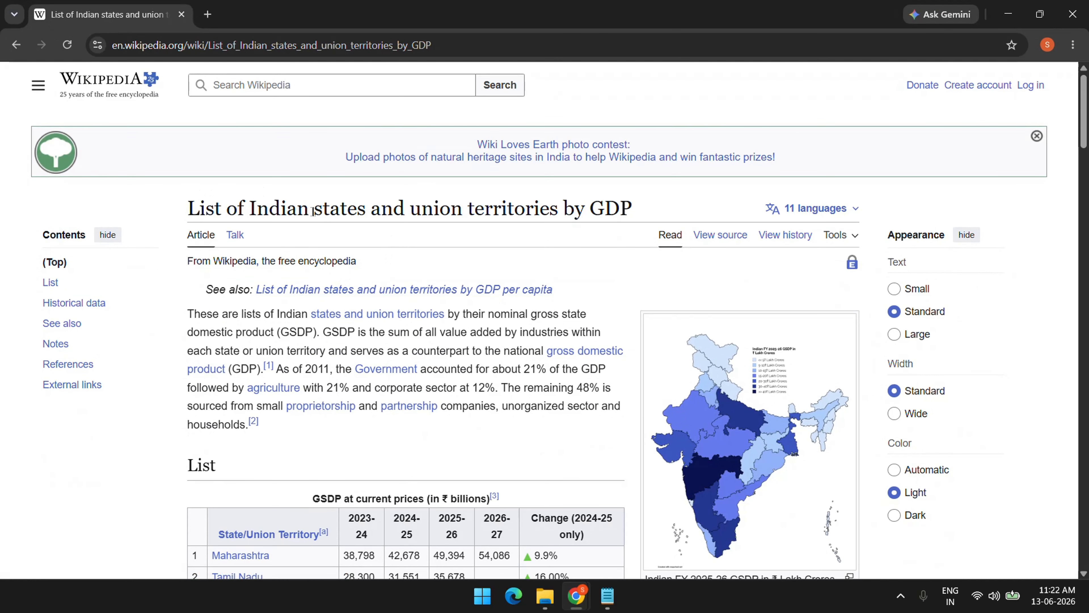
drag(409, 211, 638, 215)
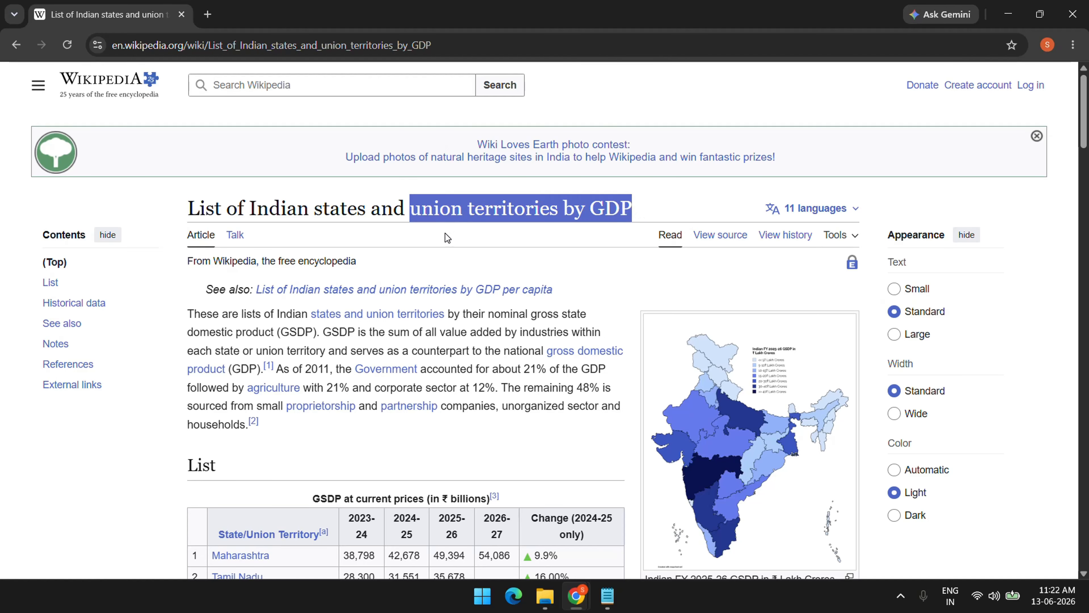
Scroll through the page's List and Historical data GSDP tables
scroll(381, 308, down, 1)
scroll(381, 303, down, 10)
scroll(380, 303, up, 7)
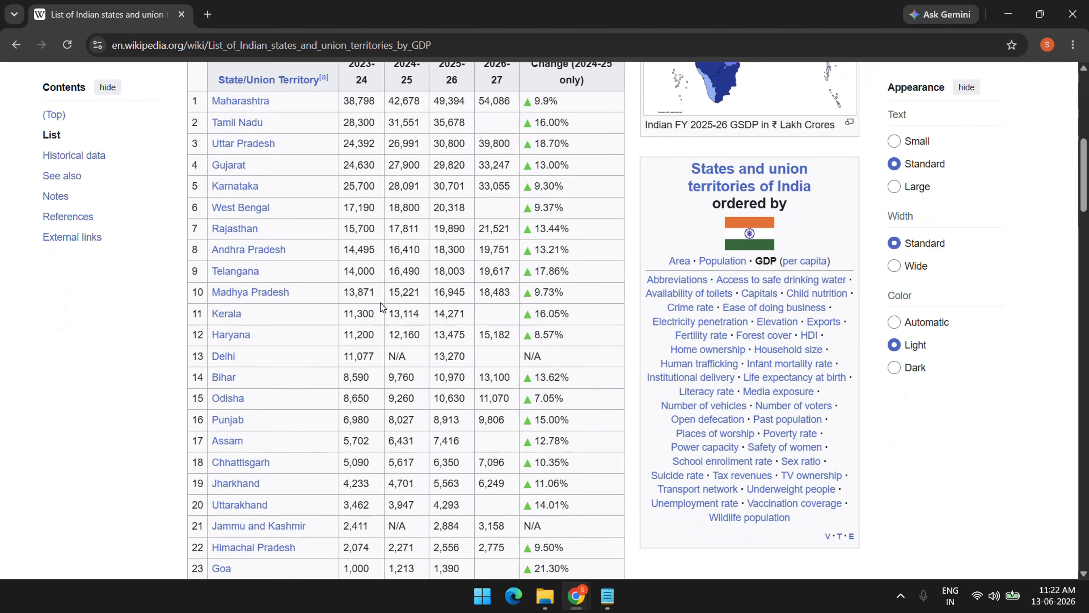
scroll(360, 294, down, 3)
scroll(360, 294, up, 1)
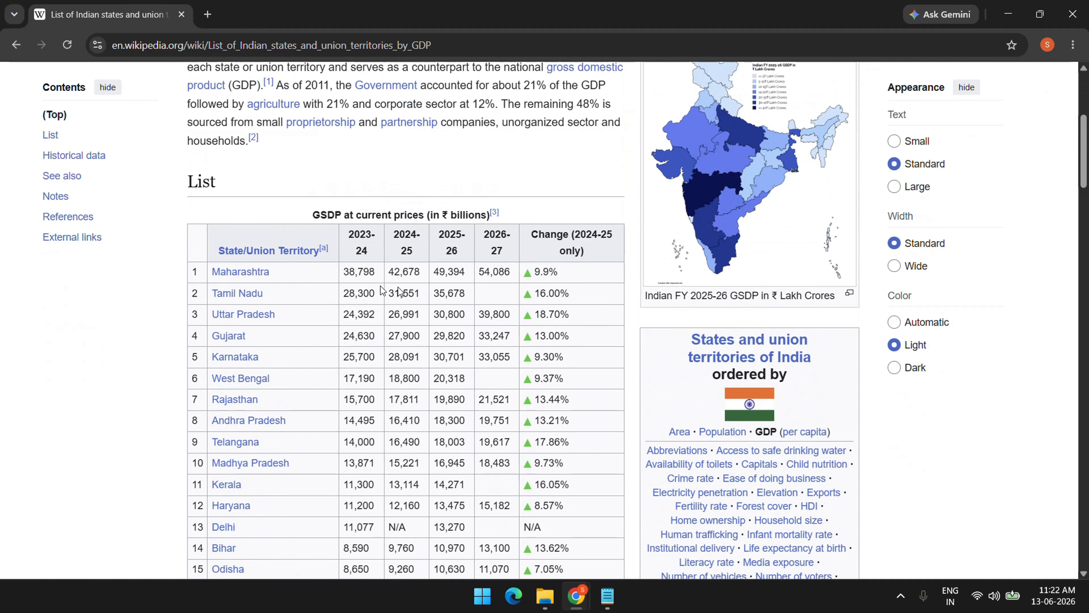
scroll(376, 362, down, 15)
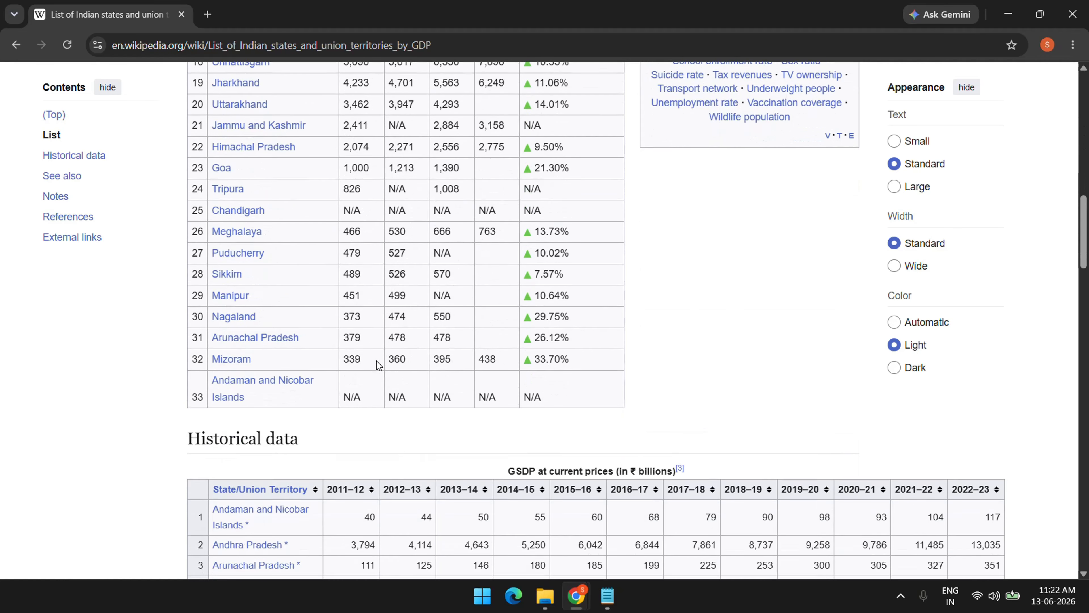
scroll(376, 364, down, 1)
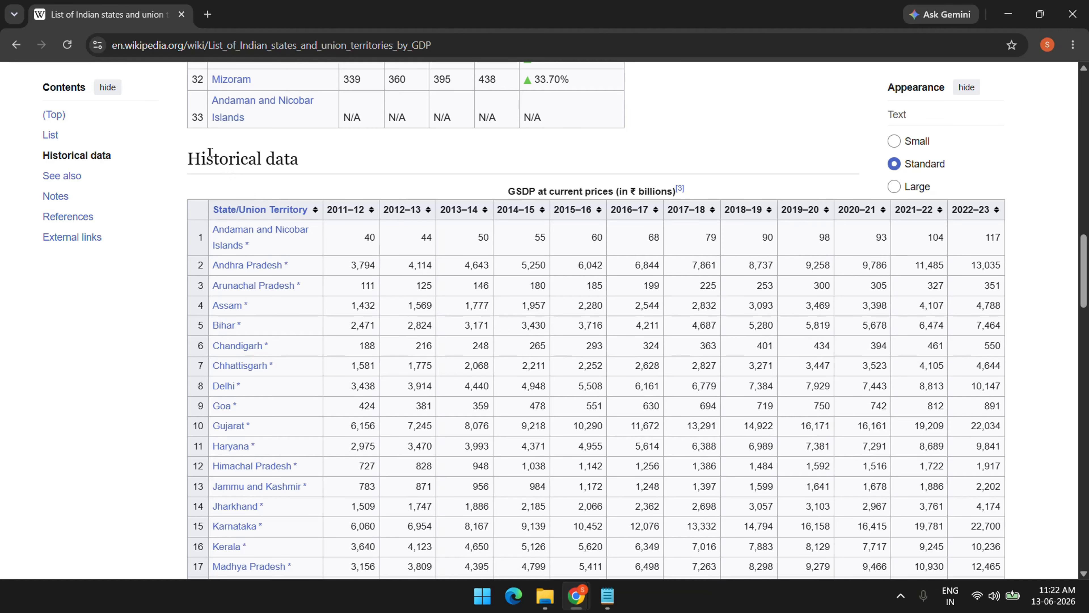
mouse_move(272, 217)
scroll(575, 365, down, 10)
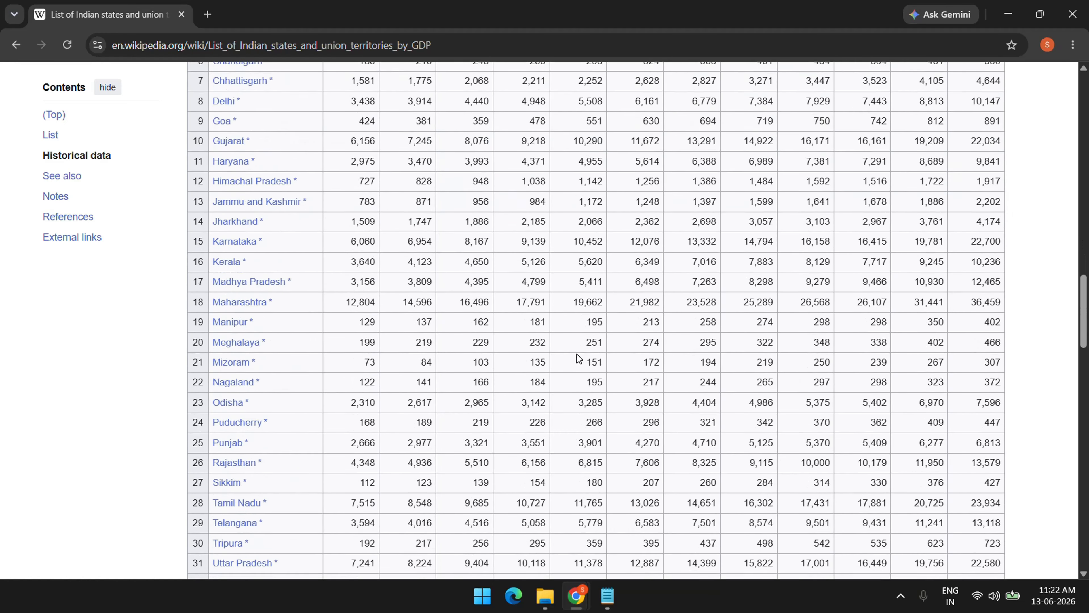
scroll(575, 365, up, 7)
scroll(574, 365, up, 3)
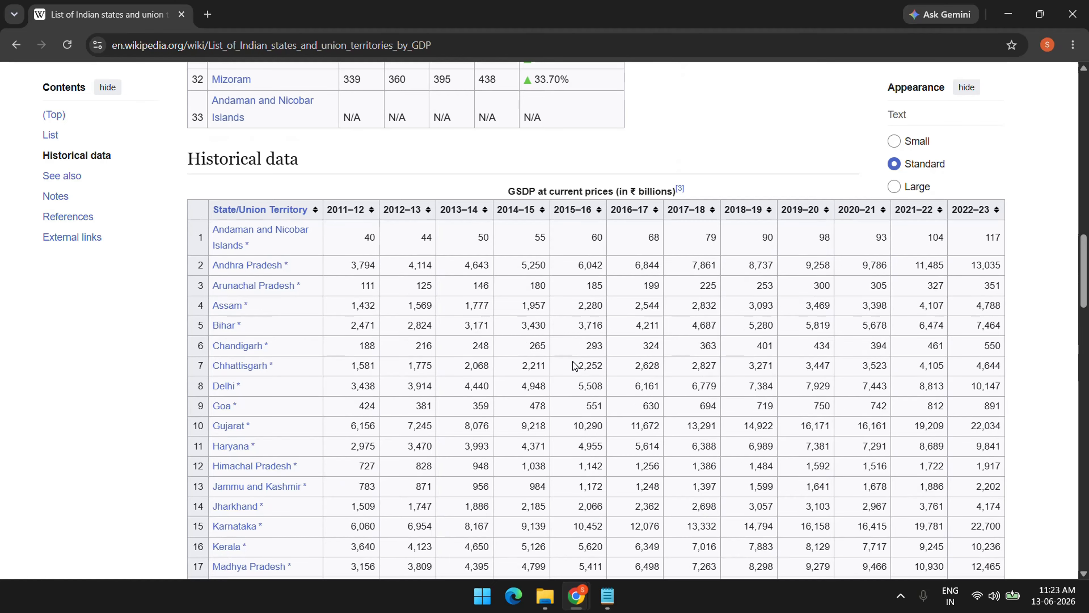
Review the Historical data GSDP table, then select the page's full URL in the address bar
scroll(573, 362, down, 8)
scroll(573, 363, up, 8)
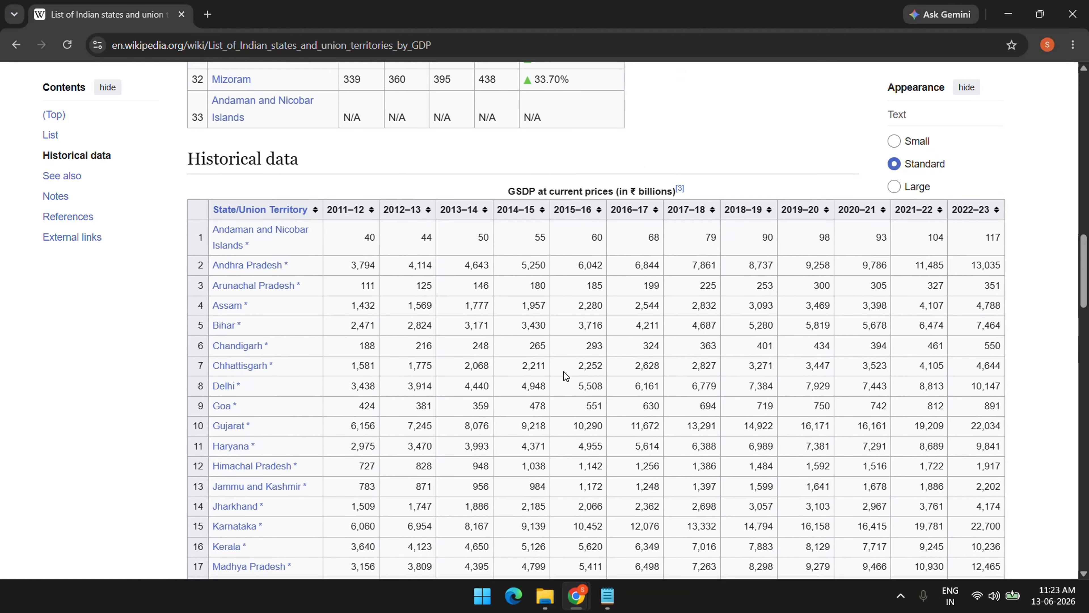
scroll(564, 371, down, 8)
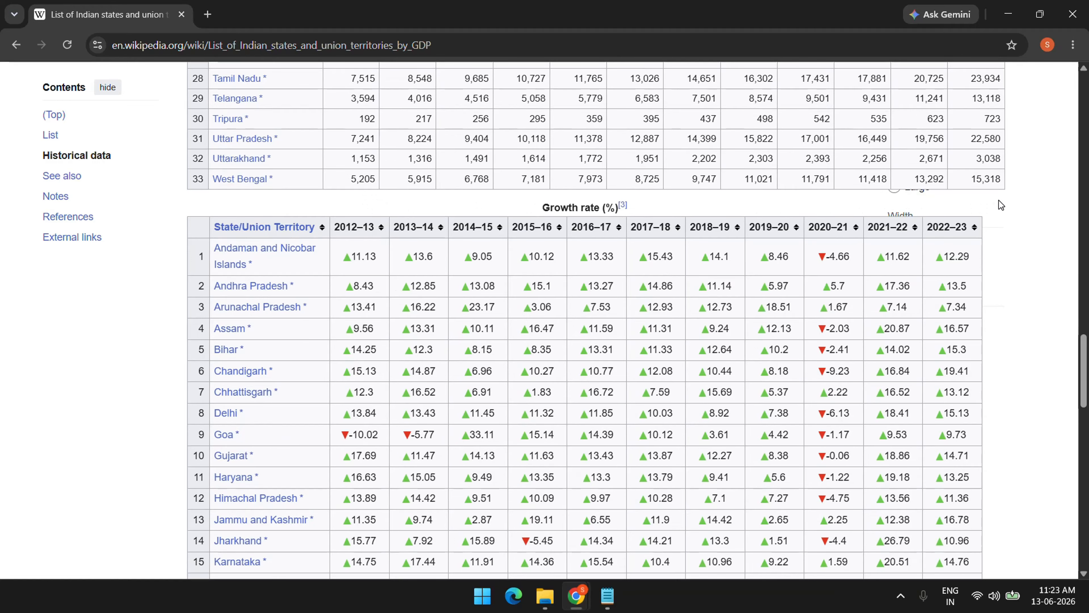
scroll(1001, 205, up, 8)
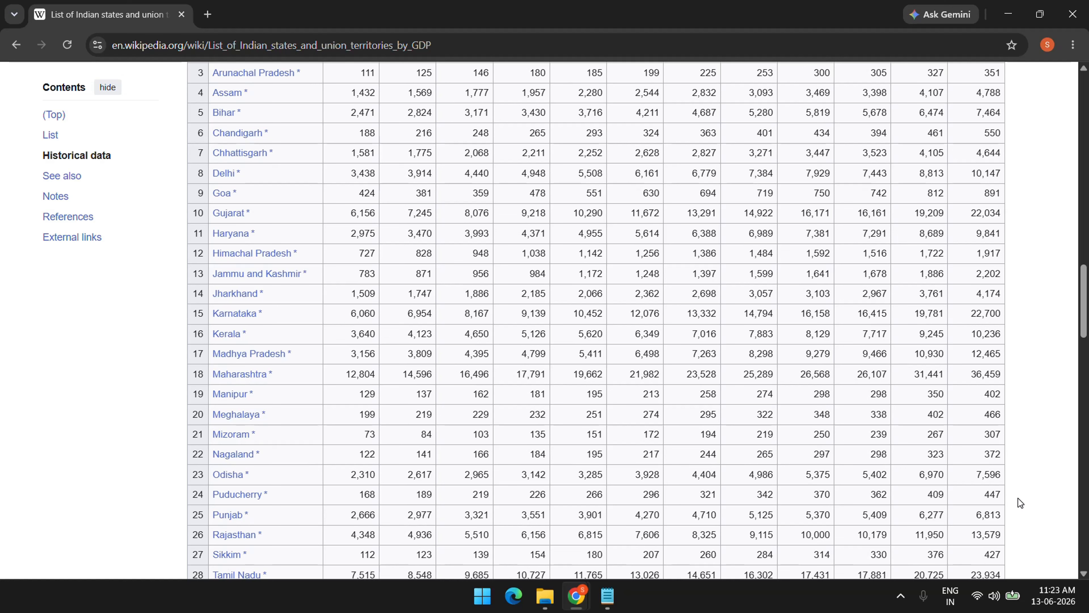
scroll(1018, 498, up, 8)
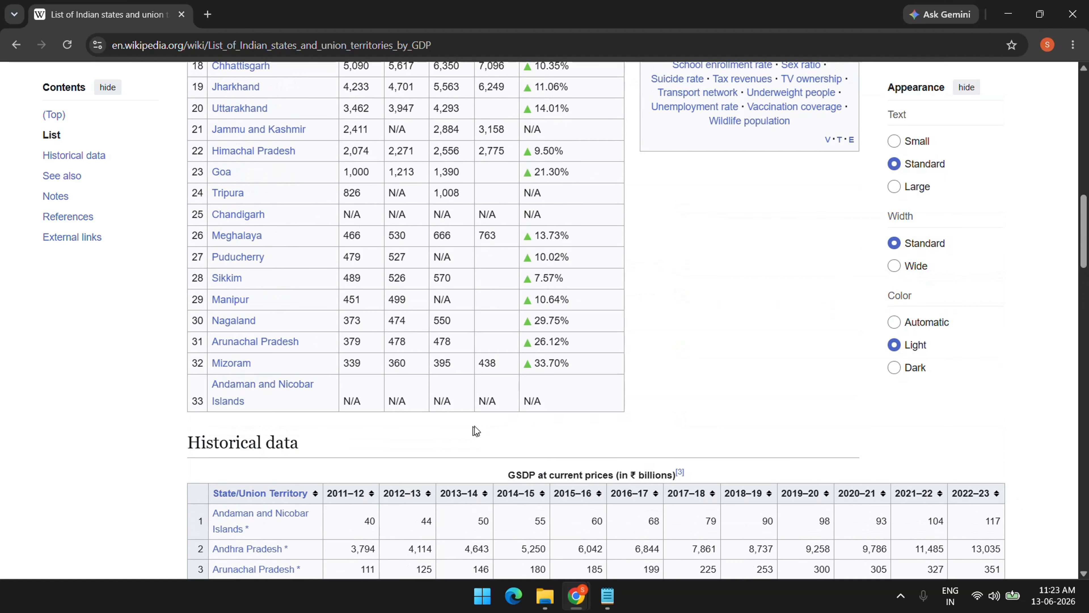
scroll(474, 426, down, 2)
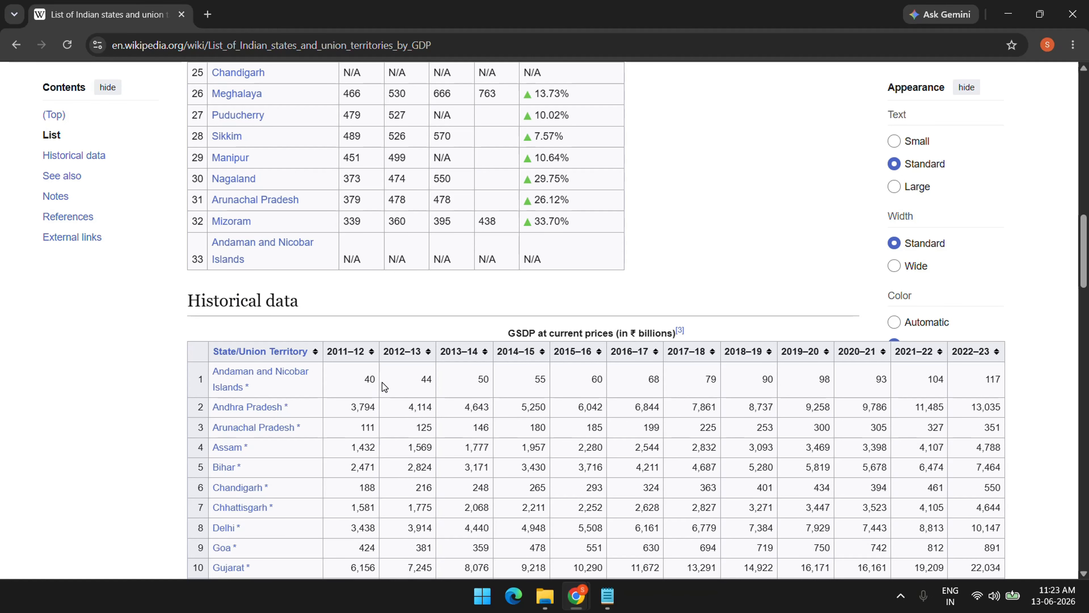
scroll(382, 382, down, 10)
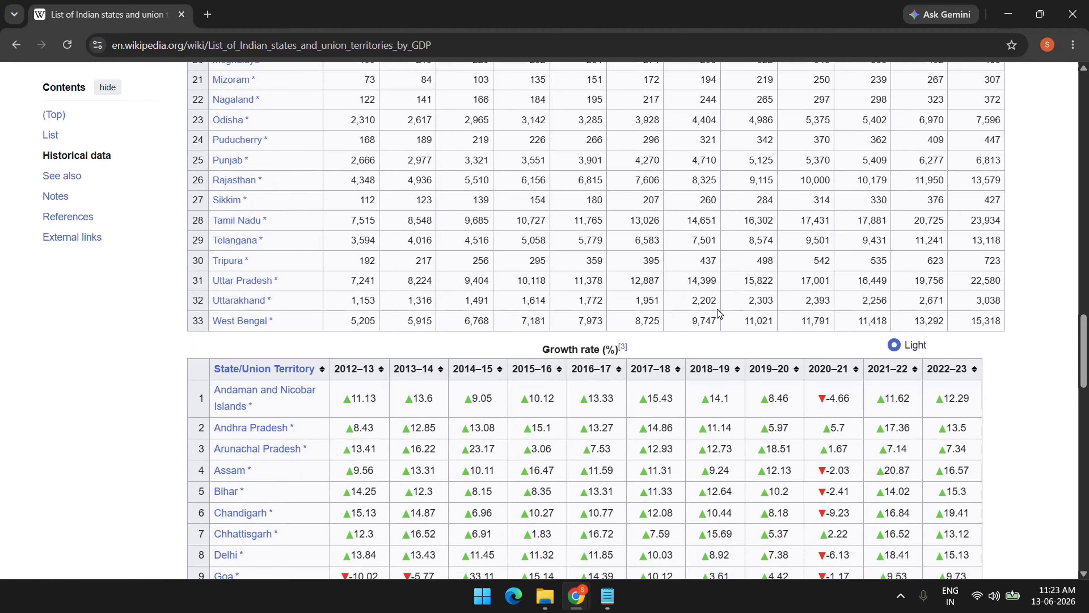
scroll(717, 309, up, 5)
scroll(718, 309, up, 3)
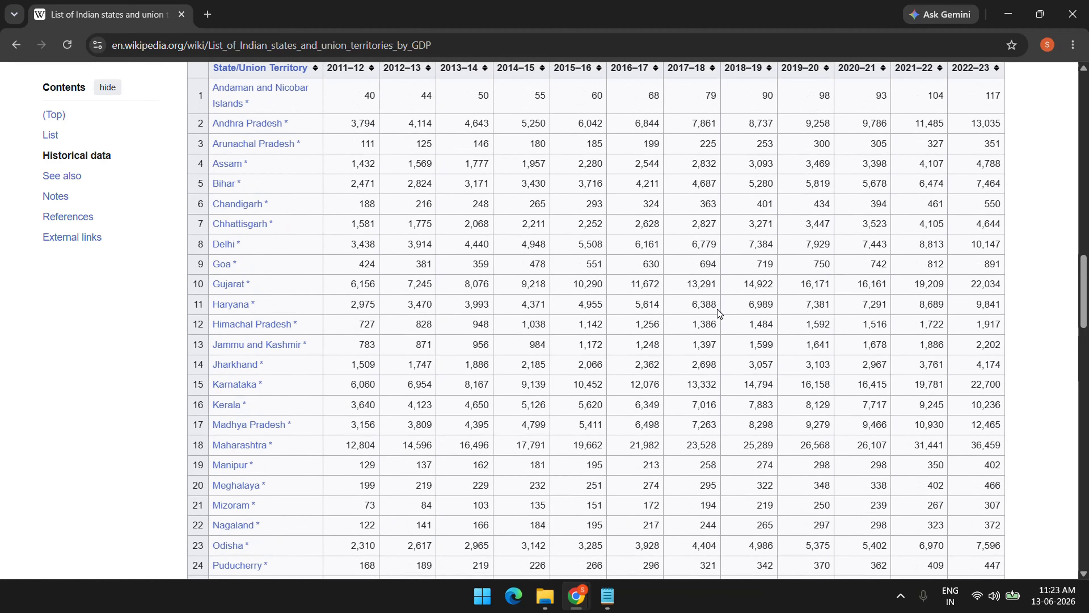
scroll(717, 309, up, 2)
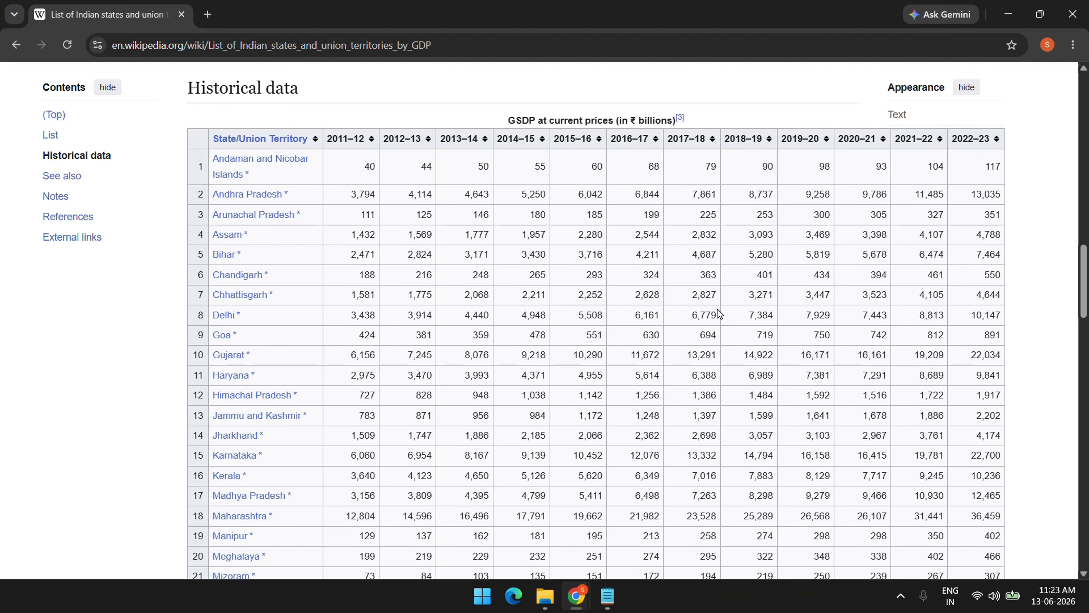
scroll(660, 191, up, 6)
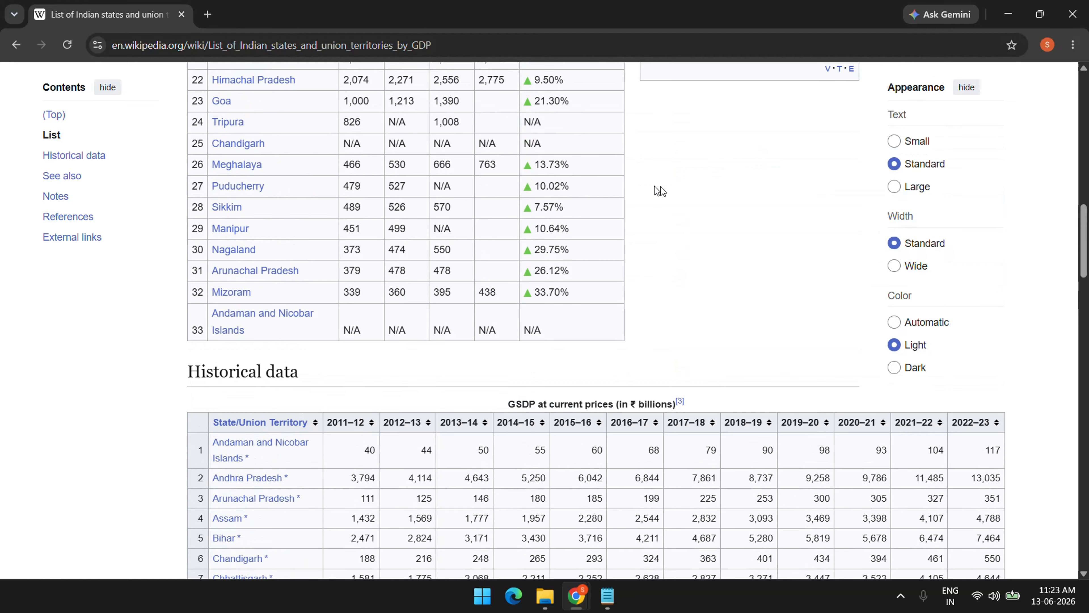
click(156, 45)
key(ctrl+c)
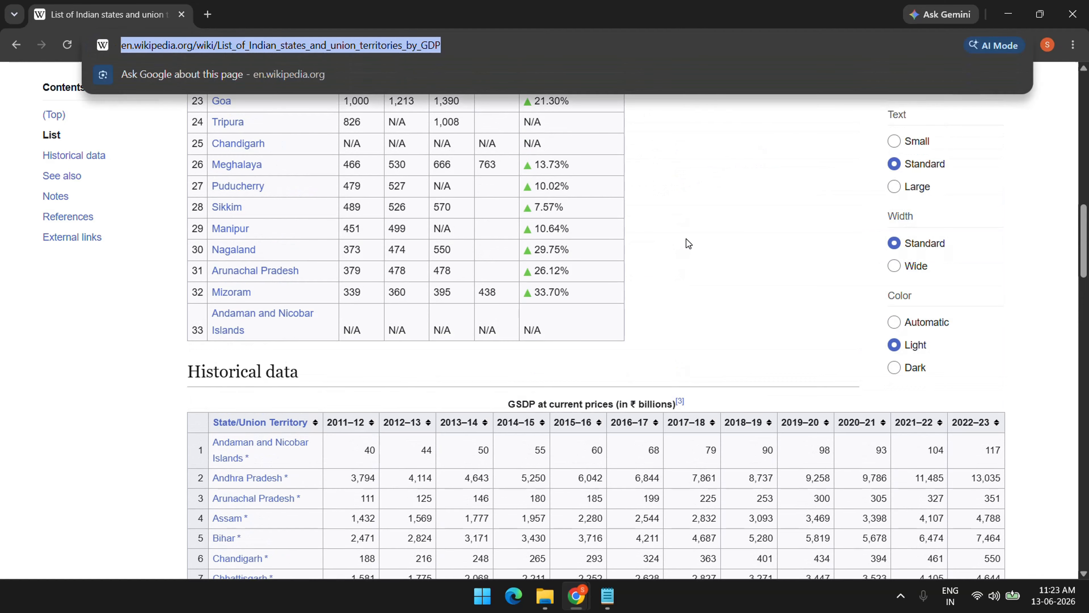
In the Read data from web workbook, choose Data > Get Data > From Other Sources > From Web
click(546, 608)
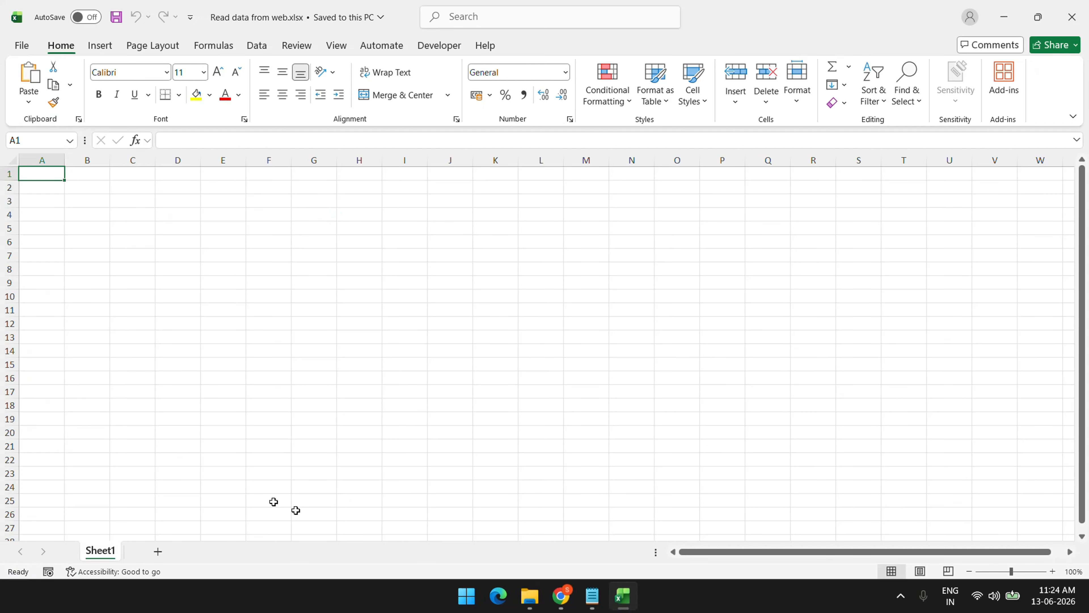
ctrl+scroll(163, 283, up, 4)
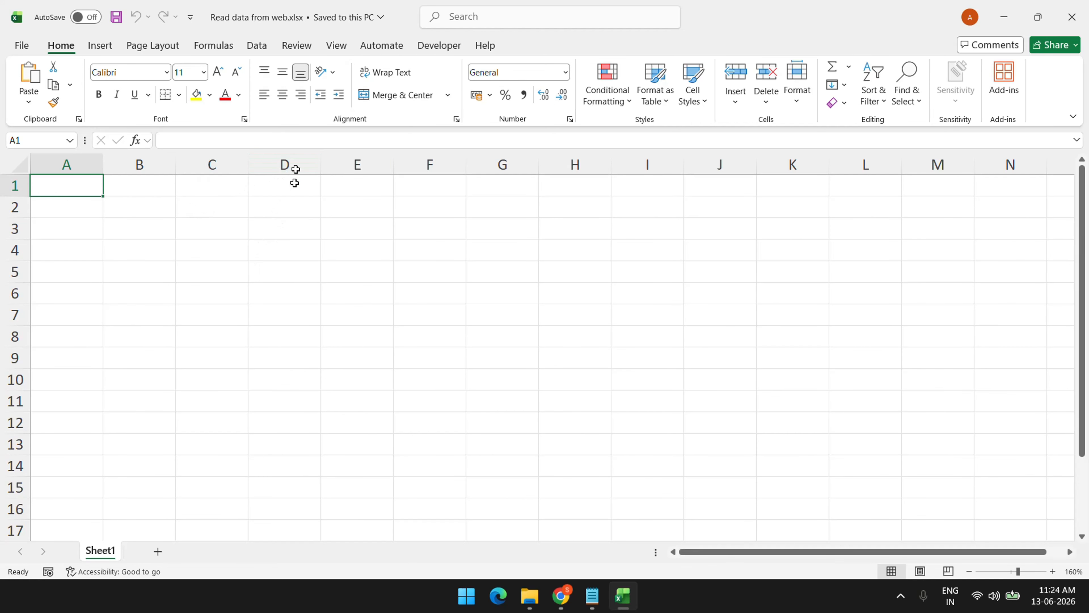
click(257, 47)
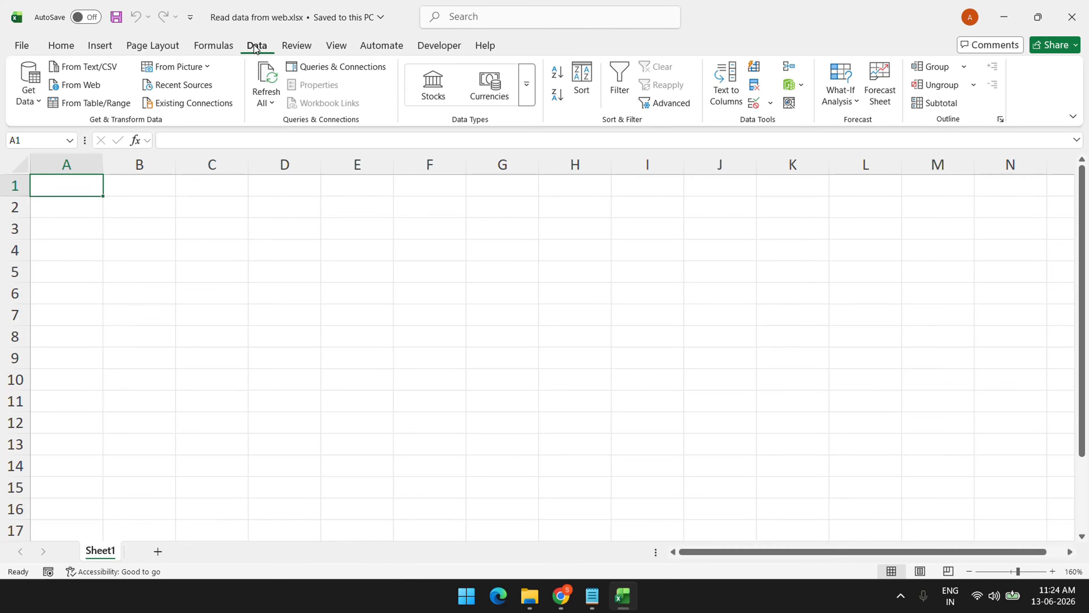
click(26, 103)
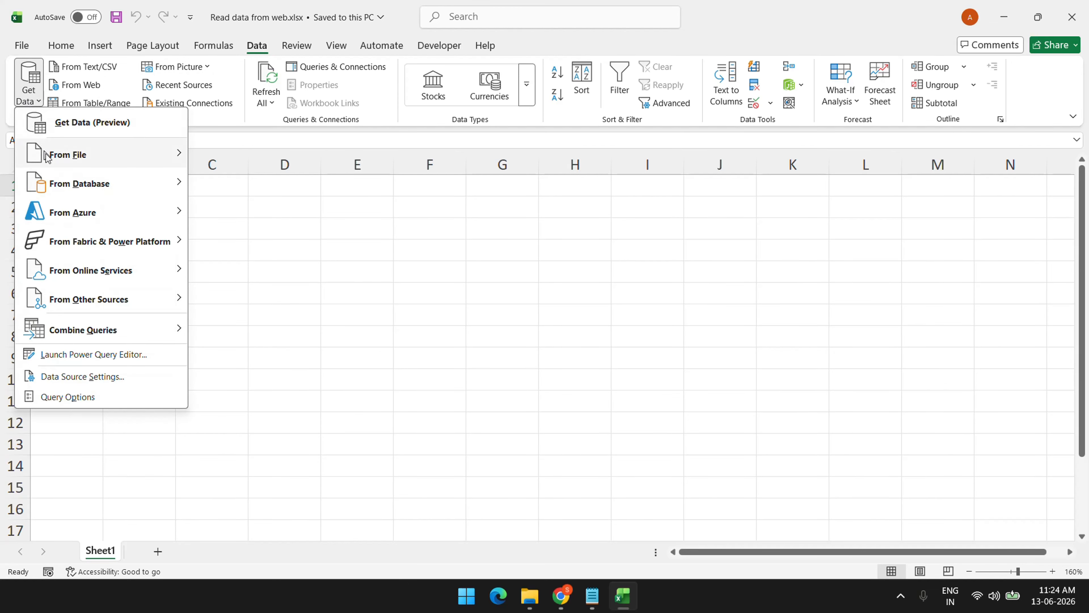
mouse_move(84, 298)
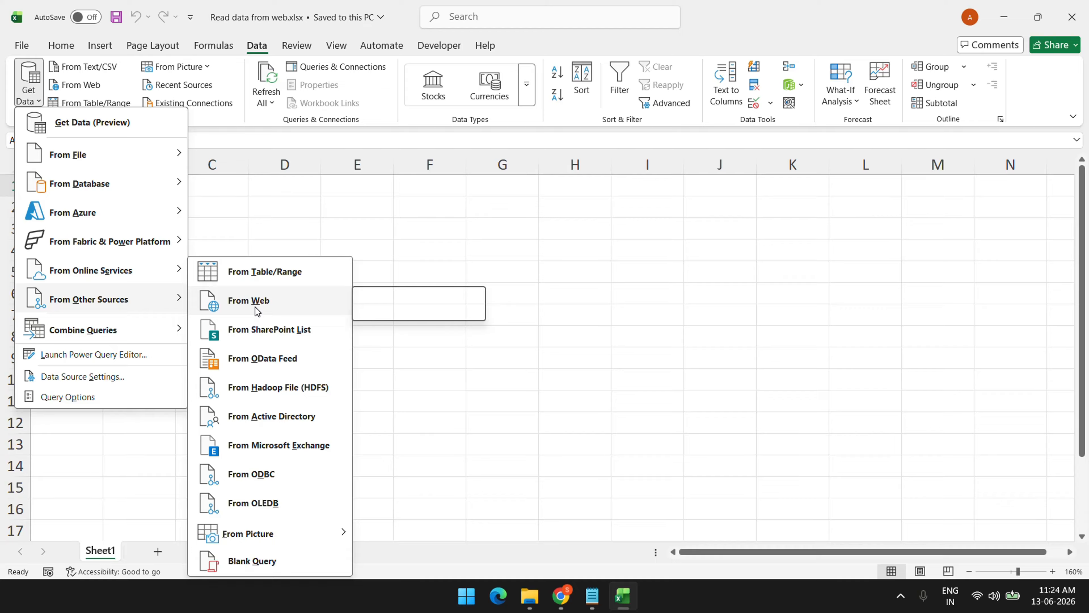
click(256, 301)
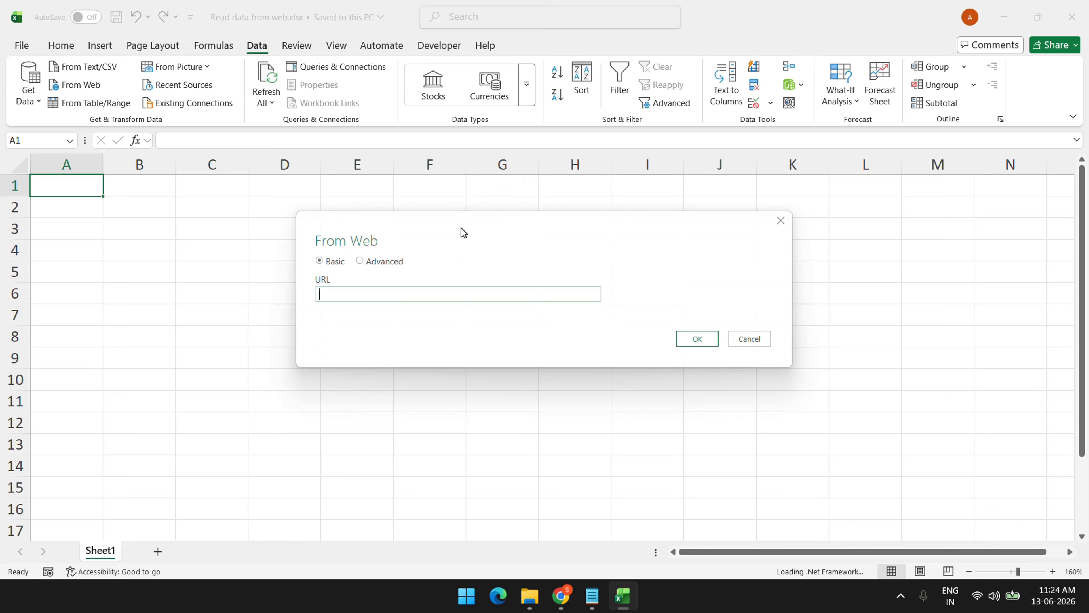
Connect to the pasted Wikipedia GDP URL and preview the GSDP at current prices (in ₹ billions)[3] table
drag(463, 232, 348, 199)
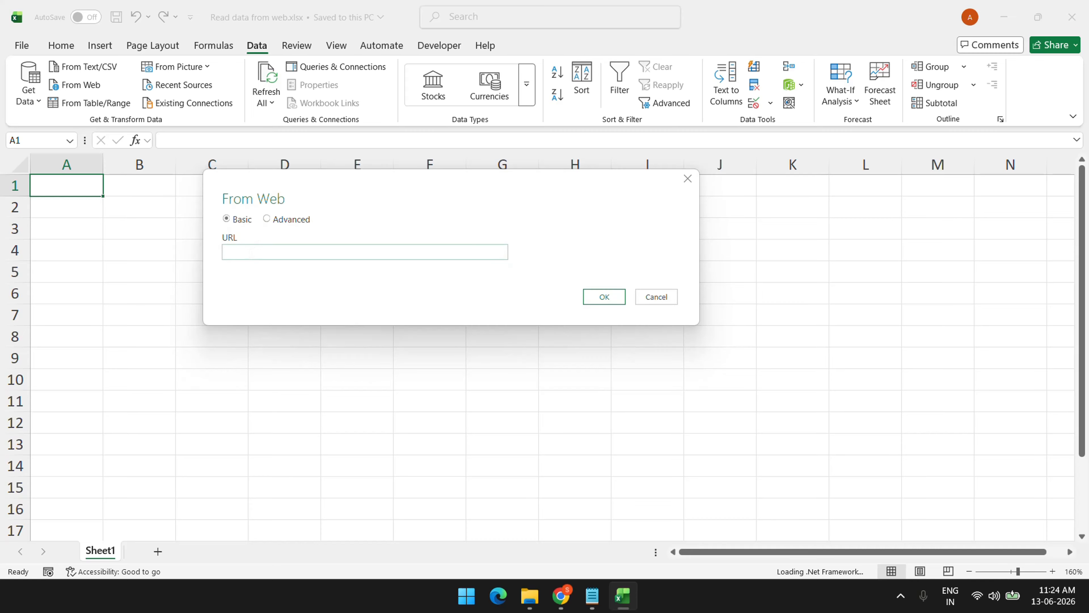
click(249, 253)
key(ctrl+v)
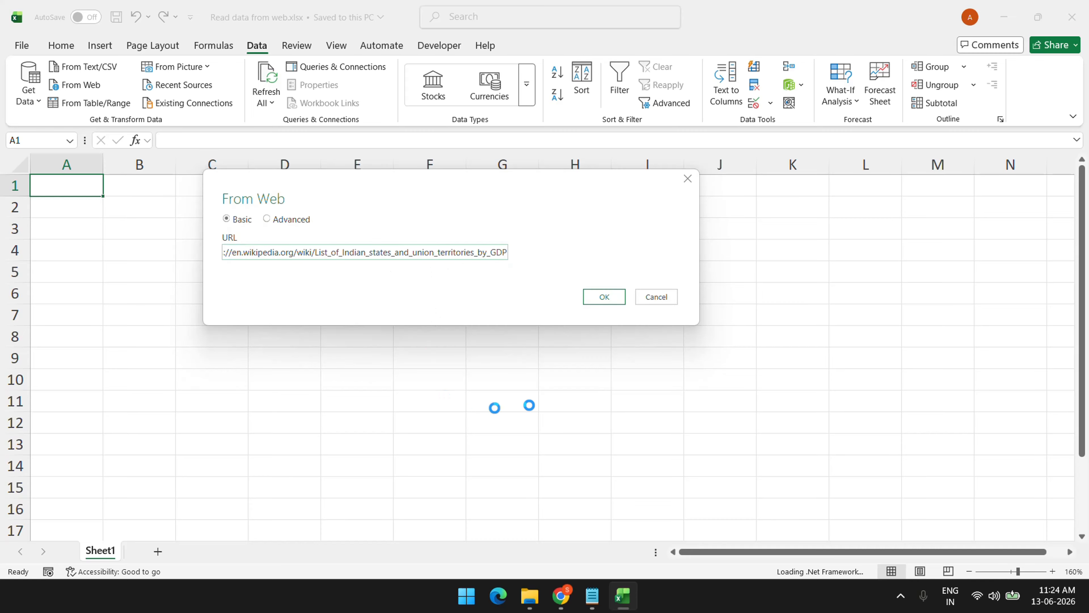
click(601, 302)
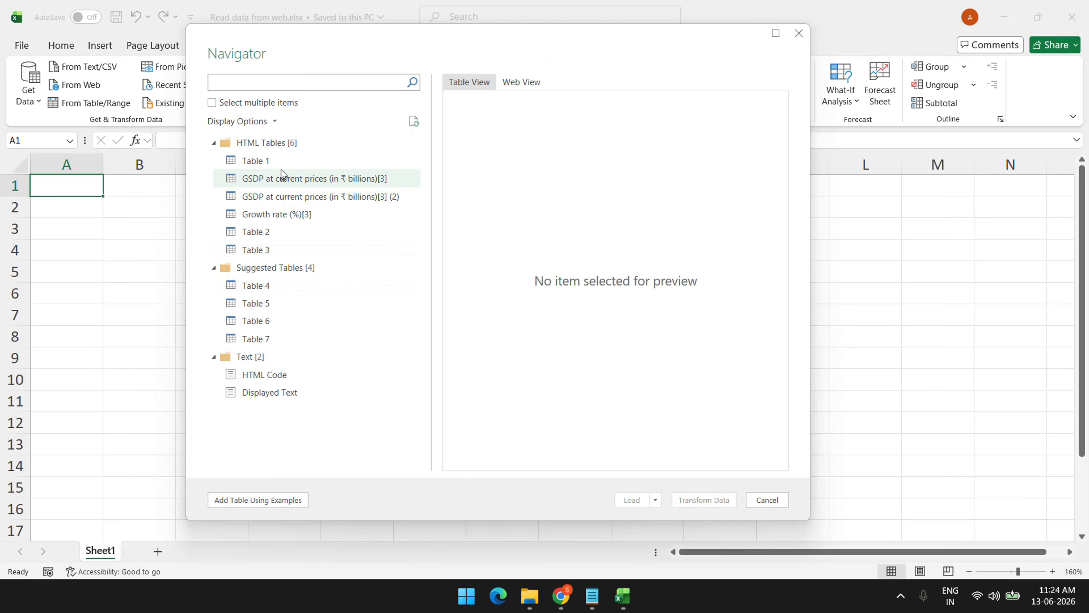
click(283, 180)
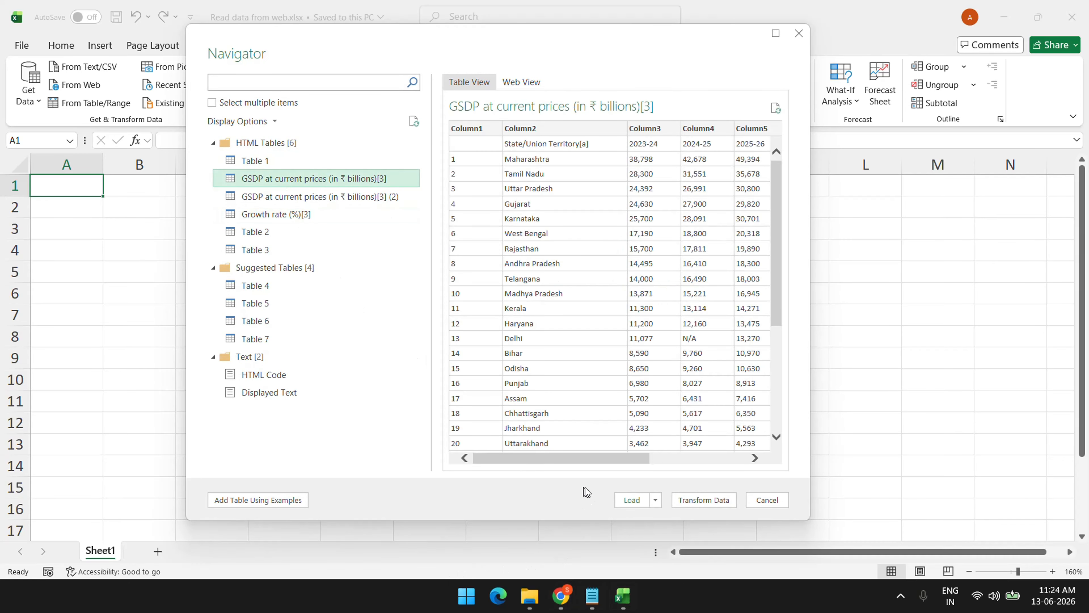
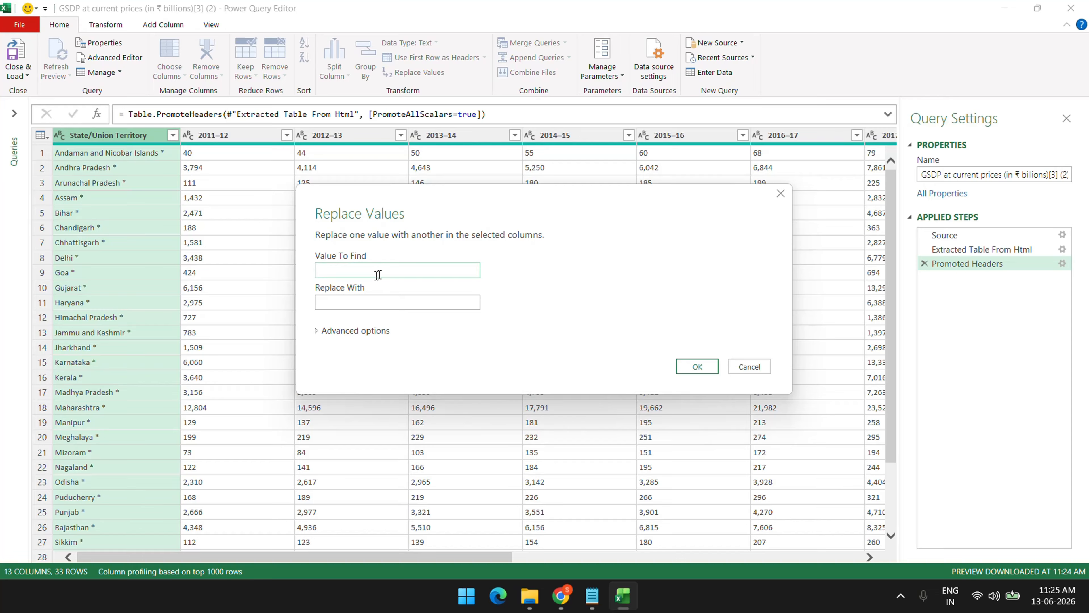
Replace ' *' with nothing so no State/Union Territory name has an asterisk, then select that column
click(704, 368)
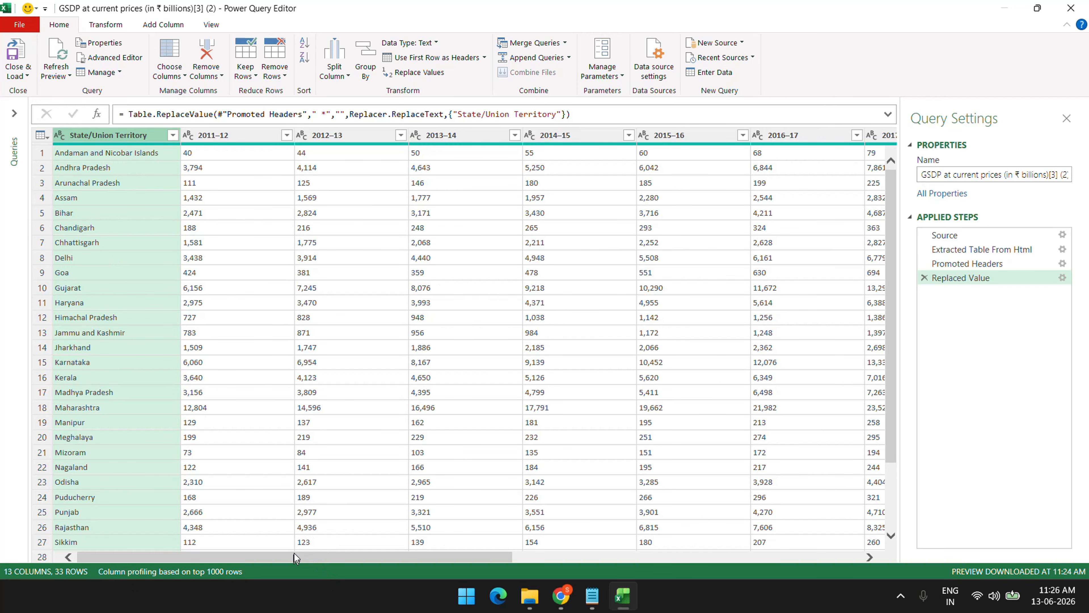
drag(295, 556, 73, 534)
click(686, 135)
drag(498, 561, 228, 543)
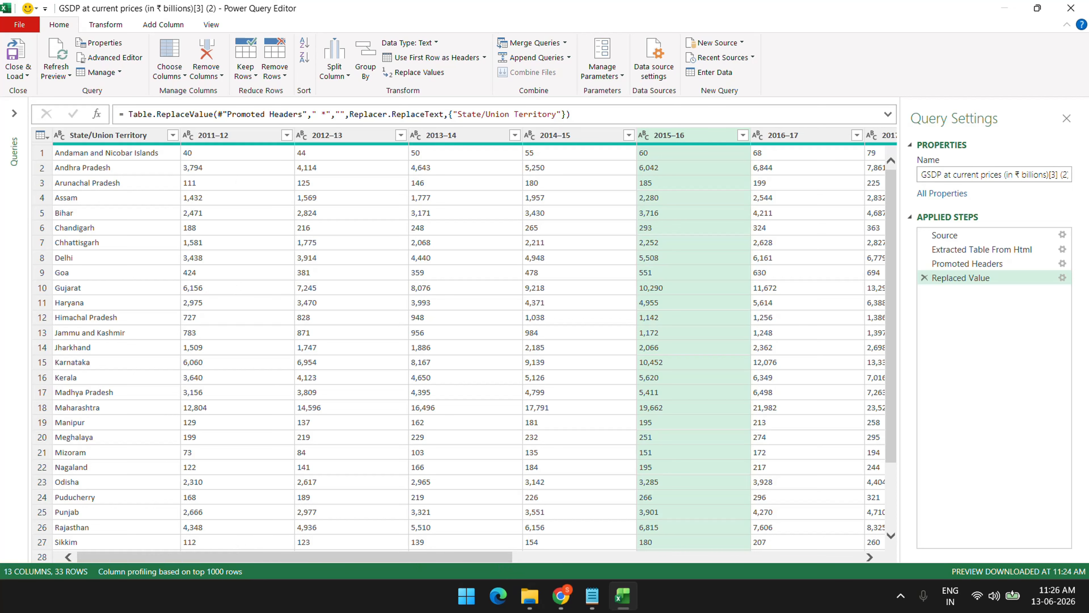
click(131, 139)
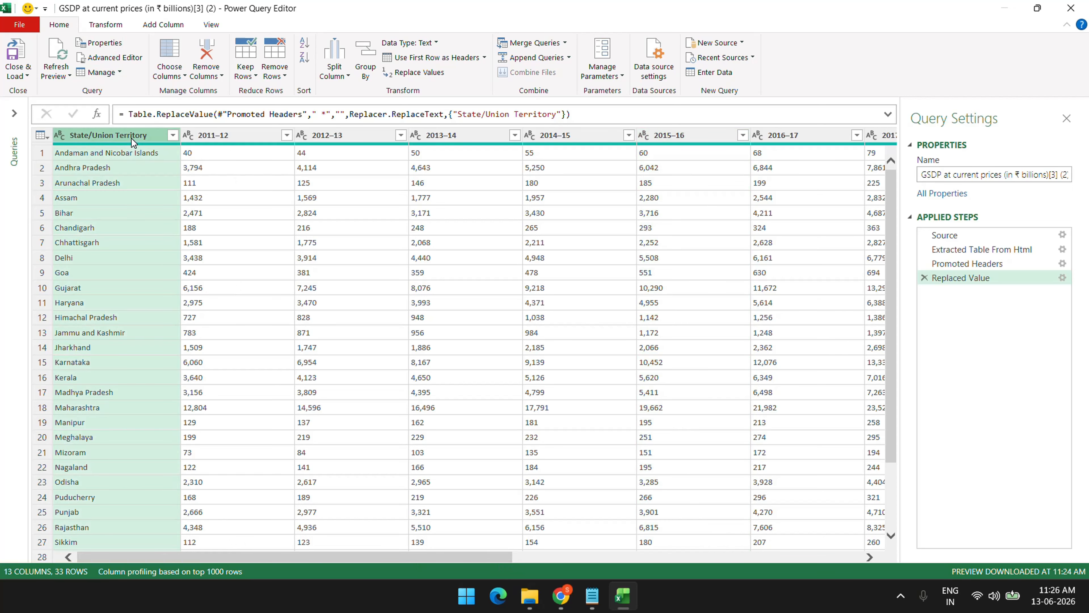
Unpivot every column except State/Union Territory
click(115, 24)
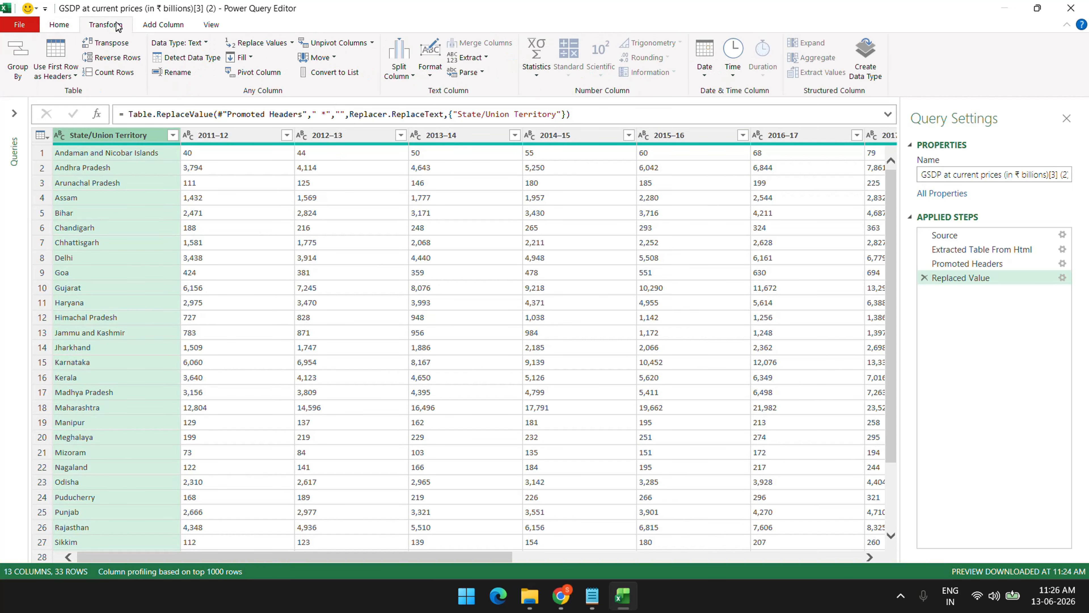
click(372, 43)
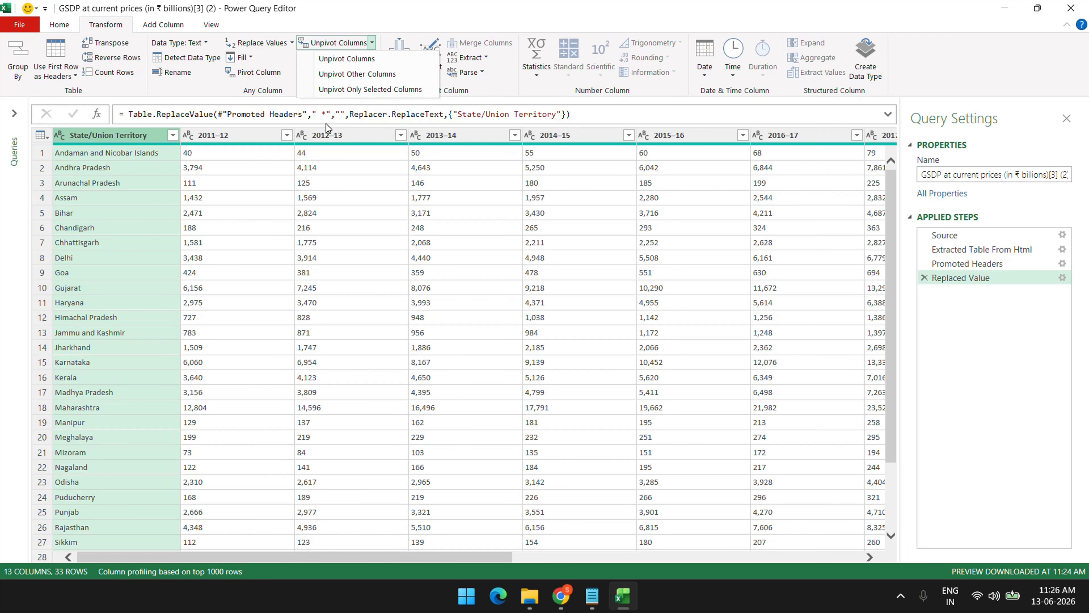
click(372, 75)
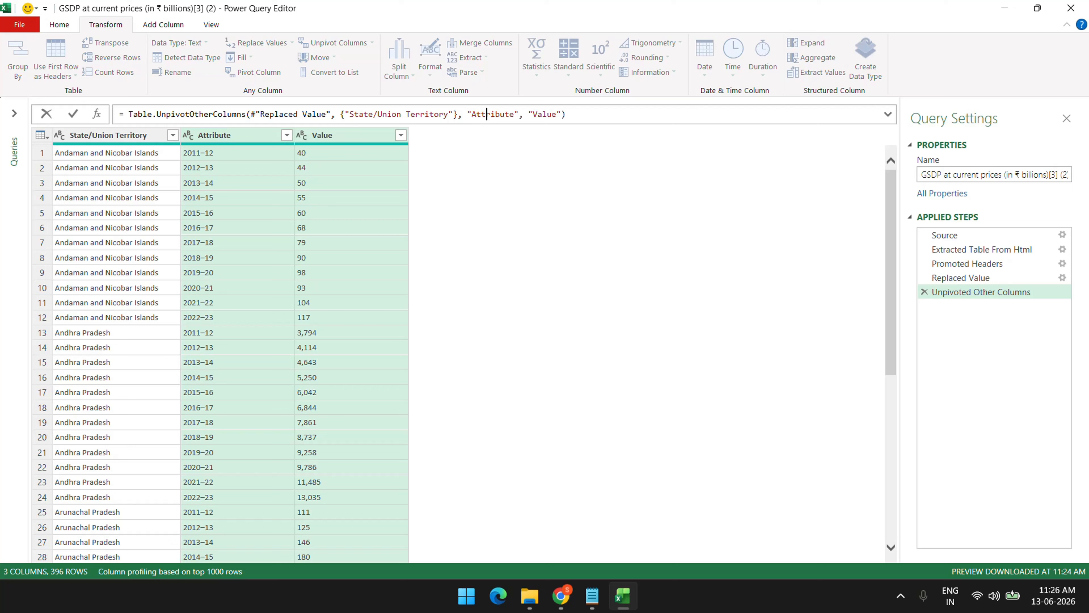
Rename the unpivoted Attribute and Value columns to Year and GDP (Billions) in the formula bar
double_click(493, 114)
key(BackSpace)
text(Year)
double_click(522, 115)
text(GDP (Bo)
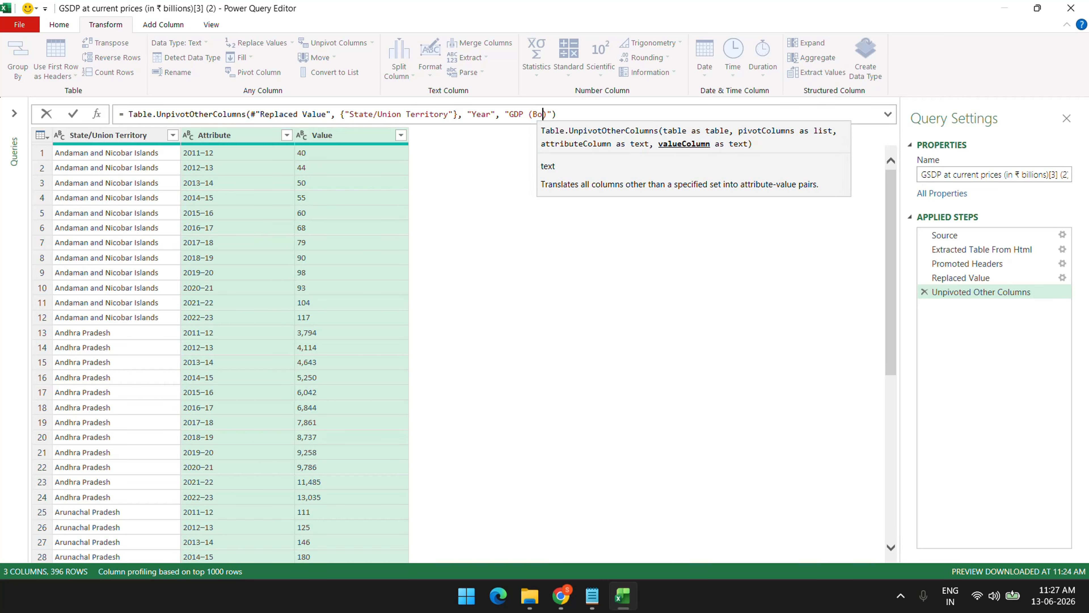
key(BackSpace)
text(illio)
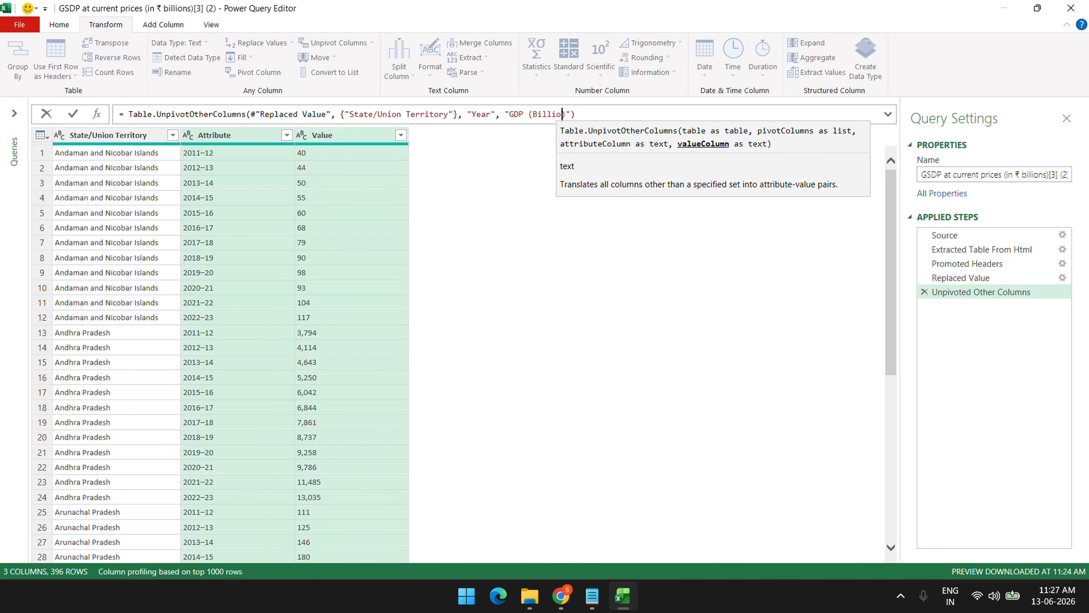
text(ns)
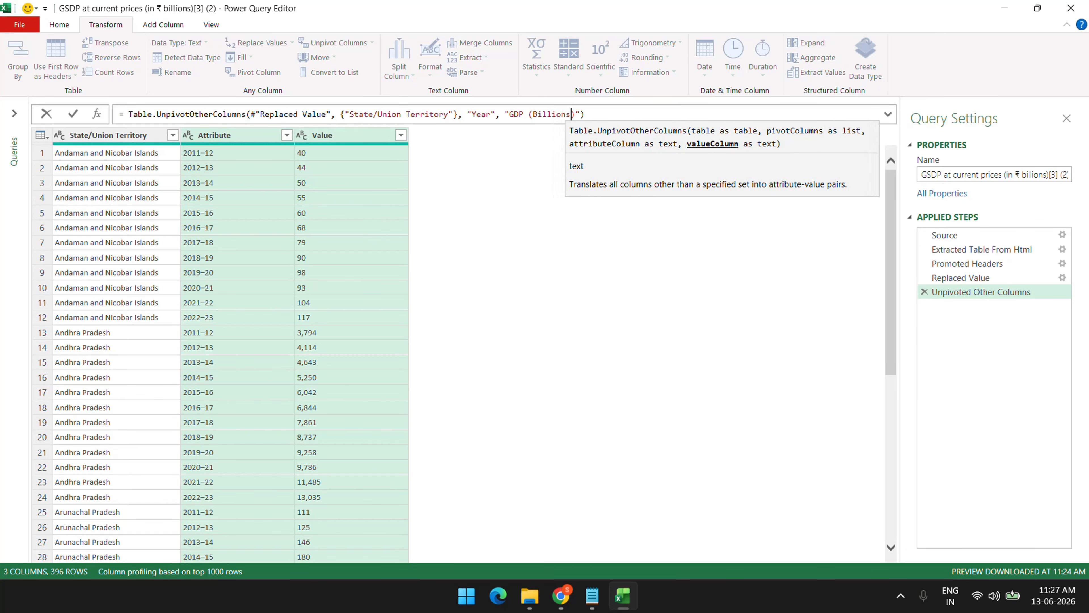
key(ctrl+shift+plus)
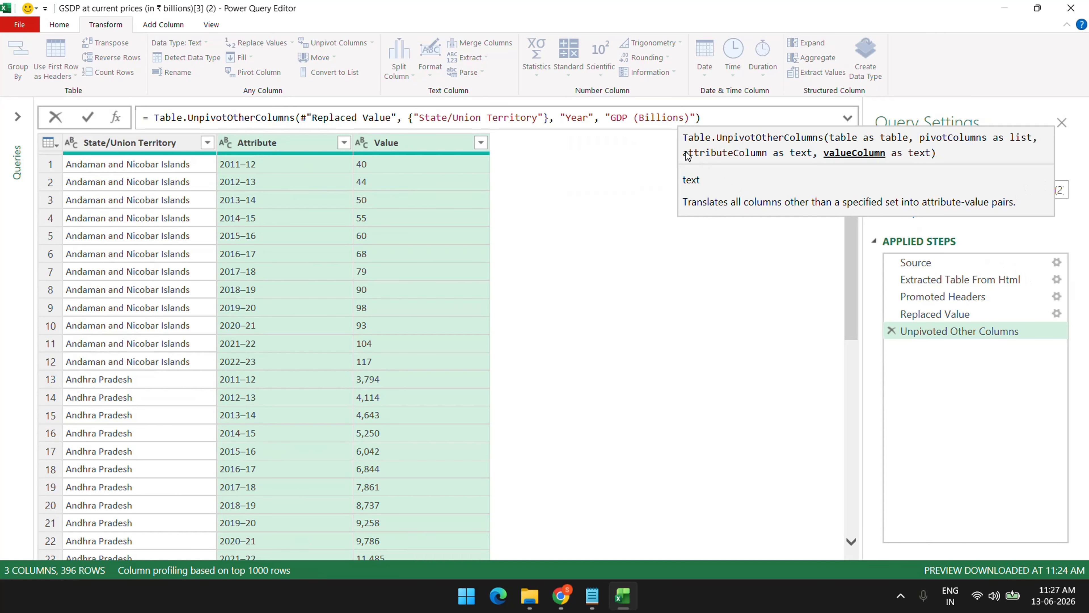
click(613, 117)
drag(613, 117, 679, 117)
key(Return)
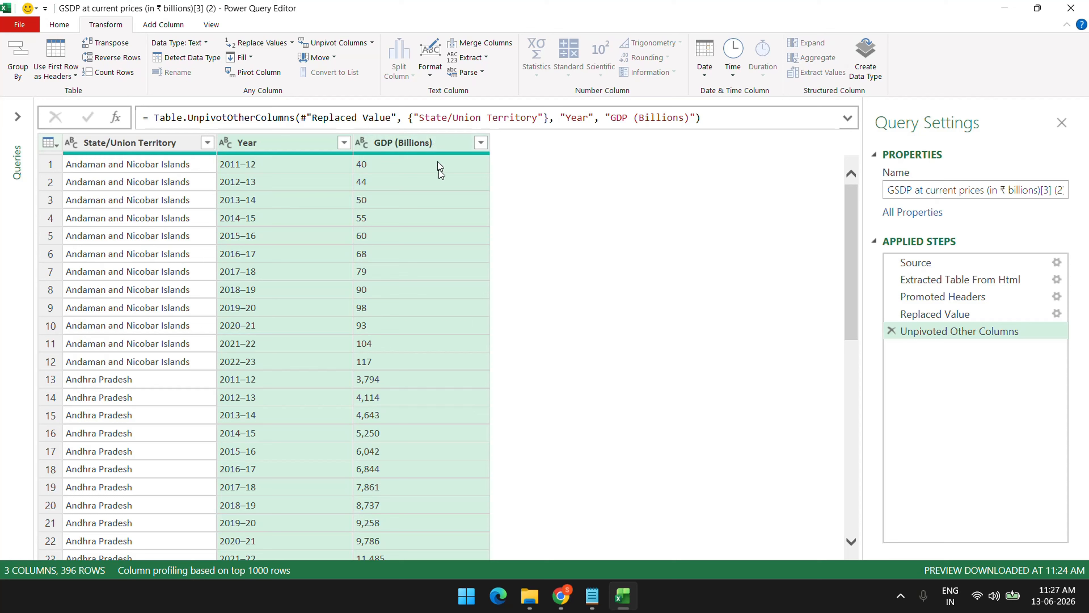
click(309, 146)
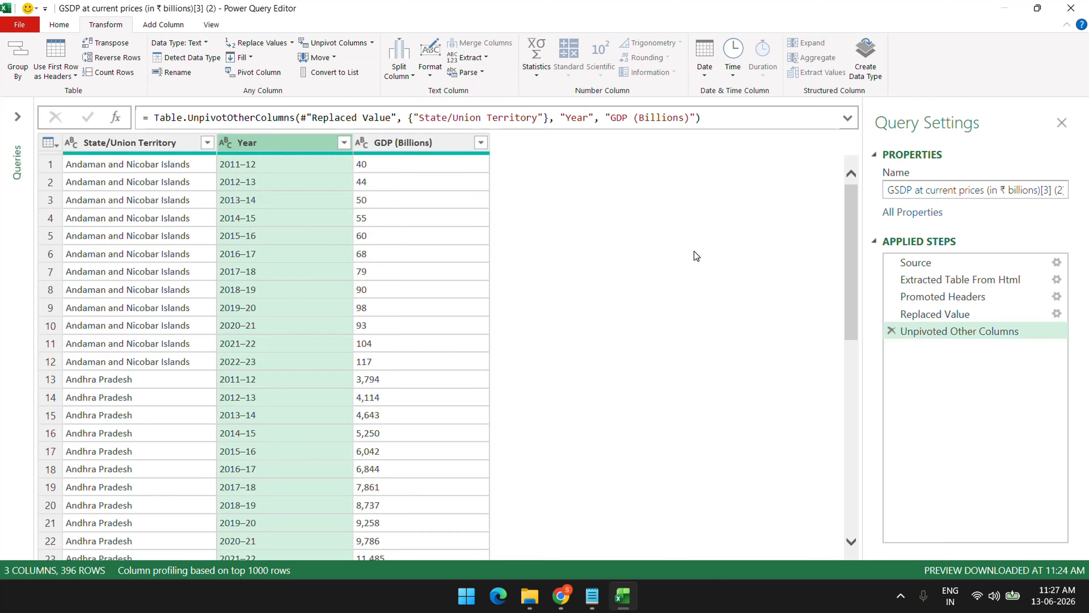
Inspect the Year values, such as 2011–12, in the unpivoted table
click(279, 164)
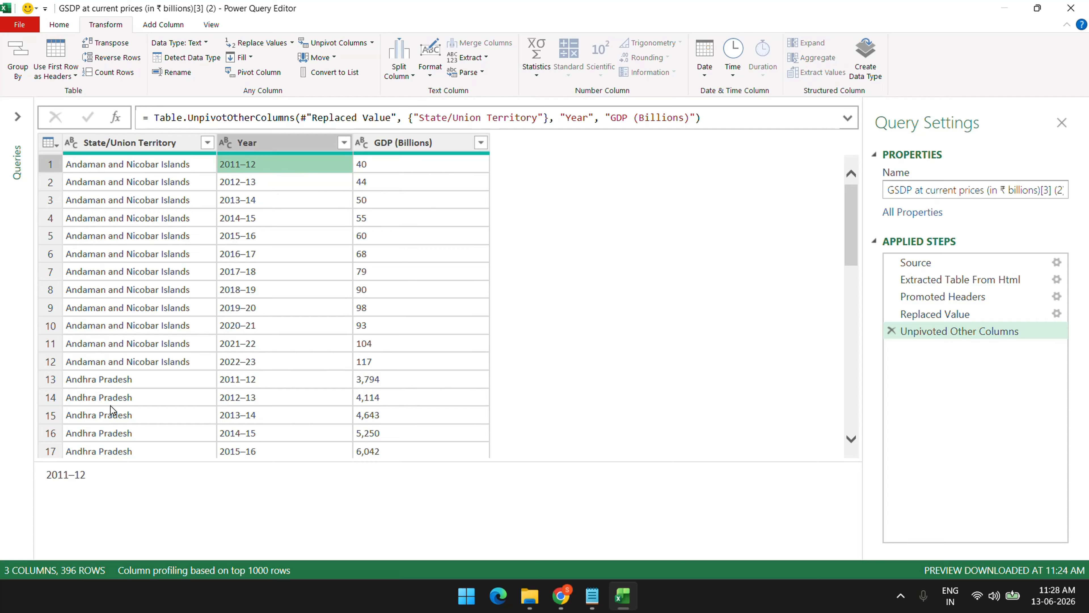
scroll(265, 405, down, 4)
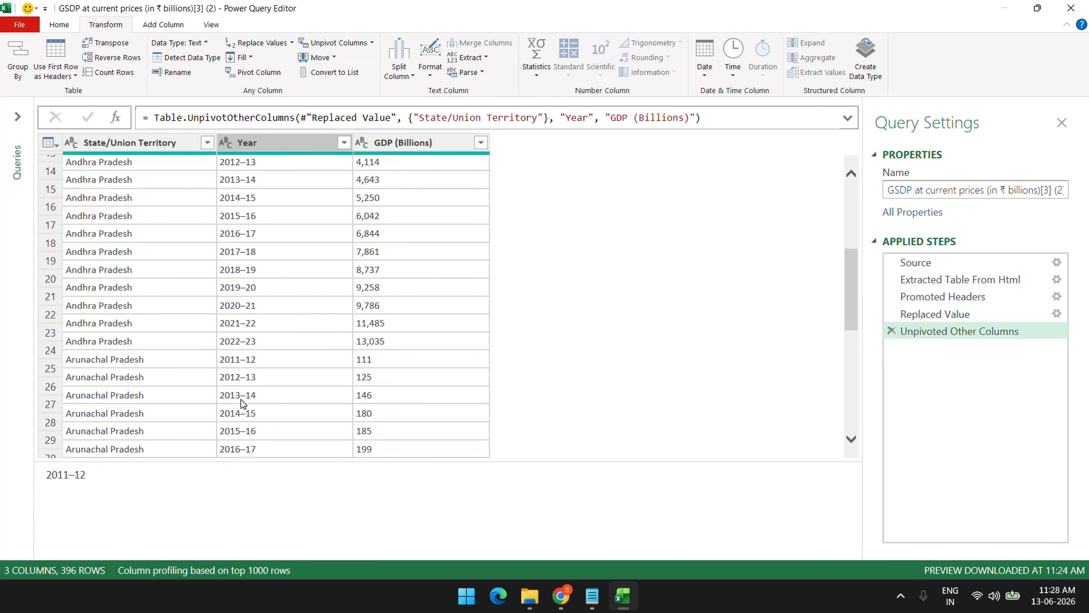
scroll(242, 403, down, 2)
scroll(318, 322, down, 4)
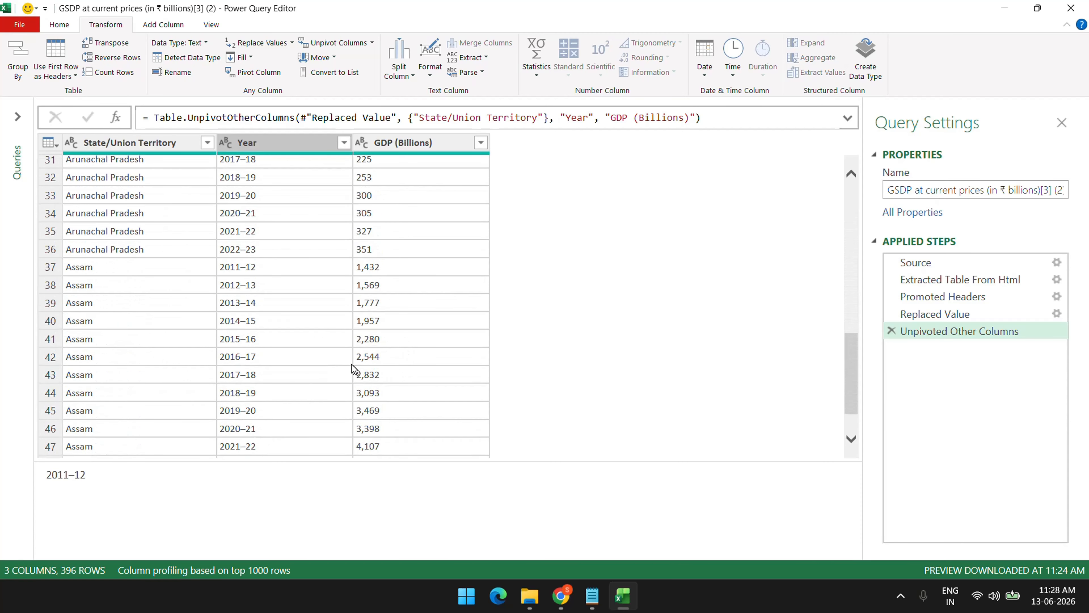
scroll(343, 344, down, 3)
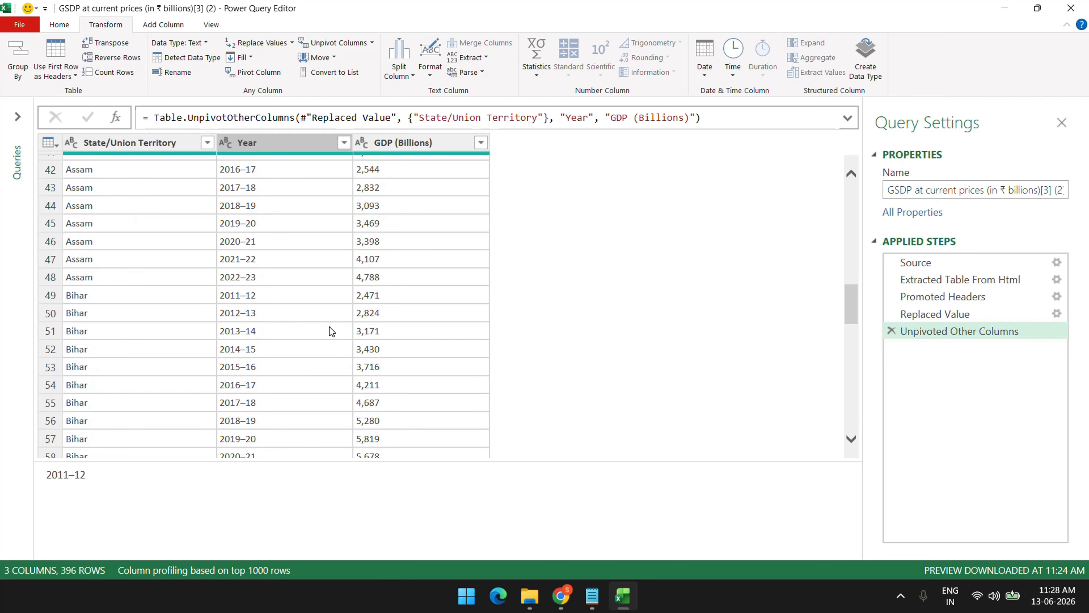
scroll(329, 327, up, 14)
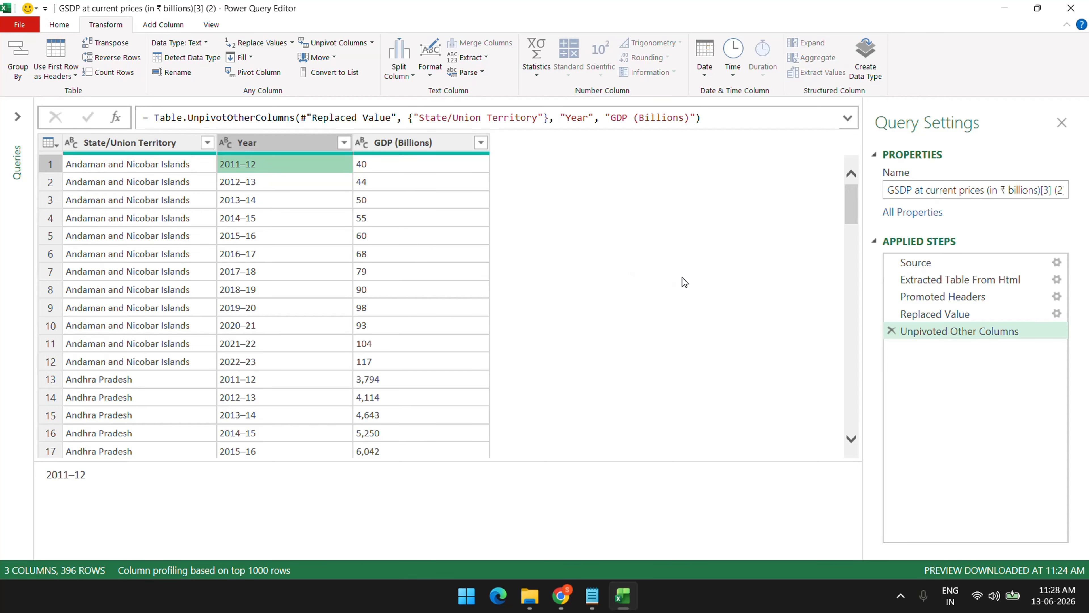
Detect data types for all three columns, then Close & Load the query
click(153, 143)
shift+click(415, 147)
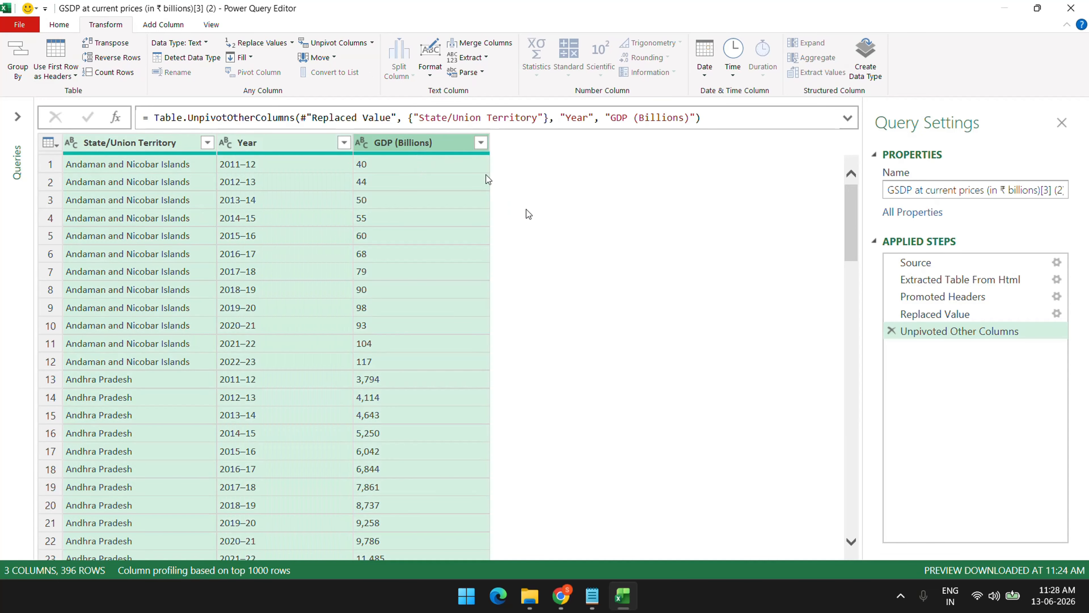
click(410, 210)
scroll(415, 387, down, 20)
scroll(415, 387, up, 20)
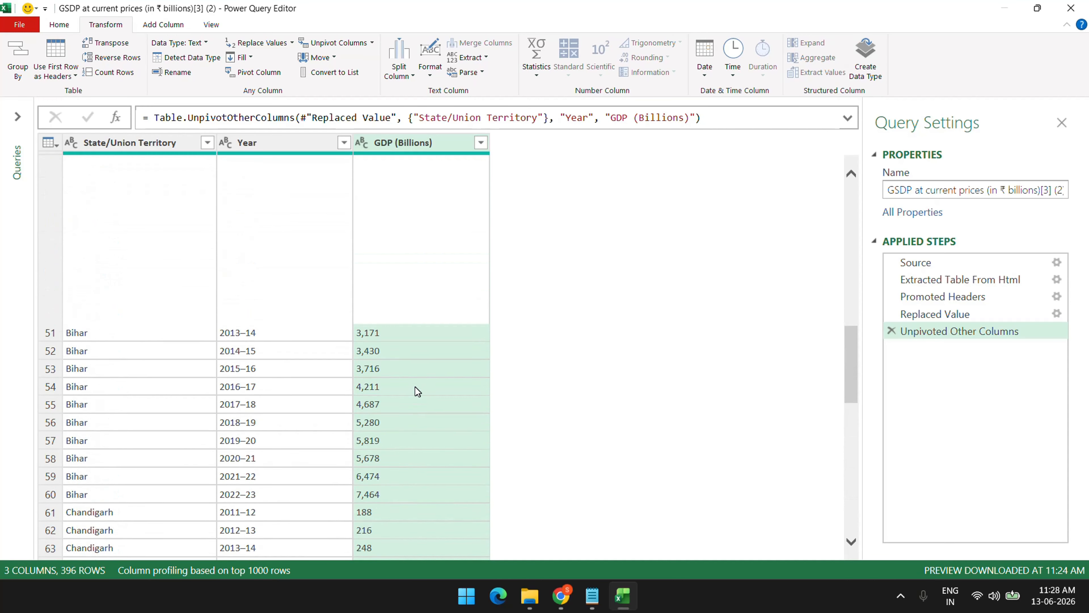
click(117, 148)
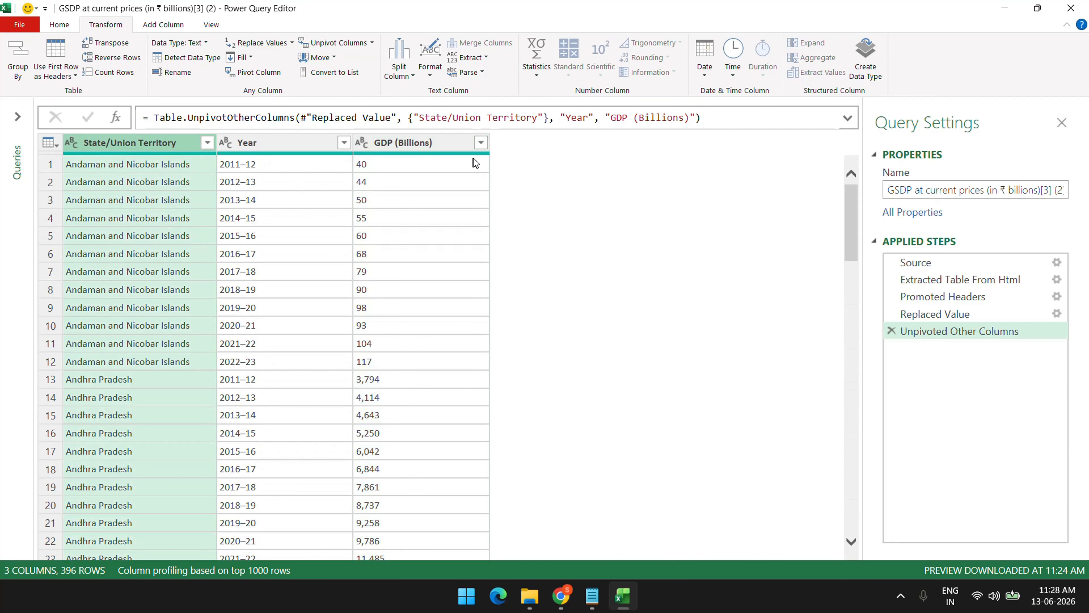
shift+click(427, 148)
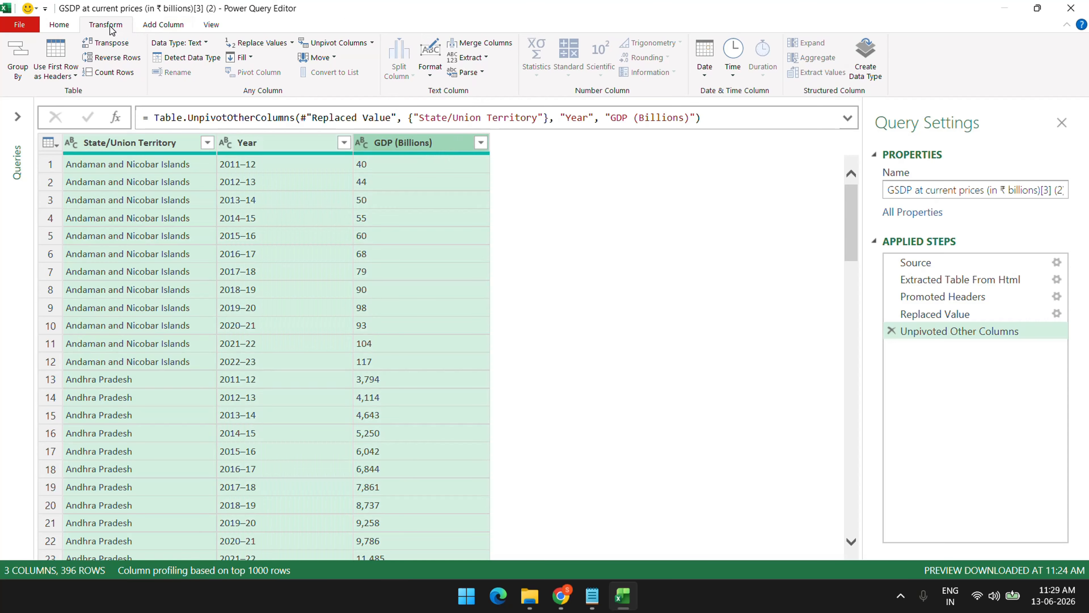
click(188, 57)
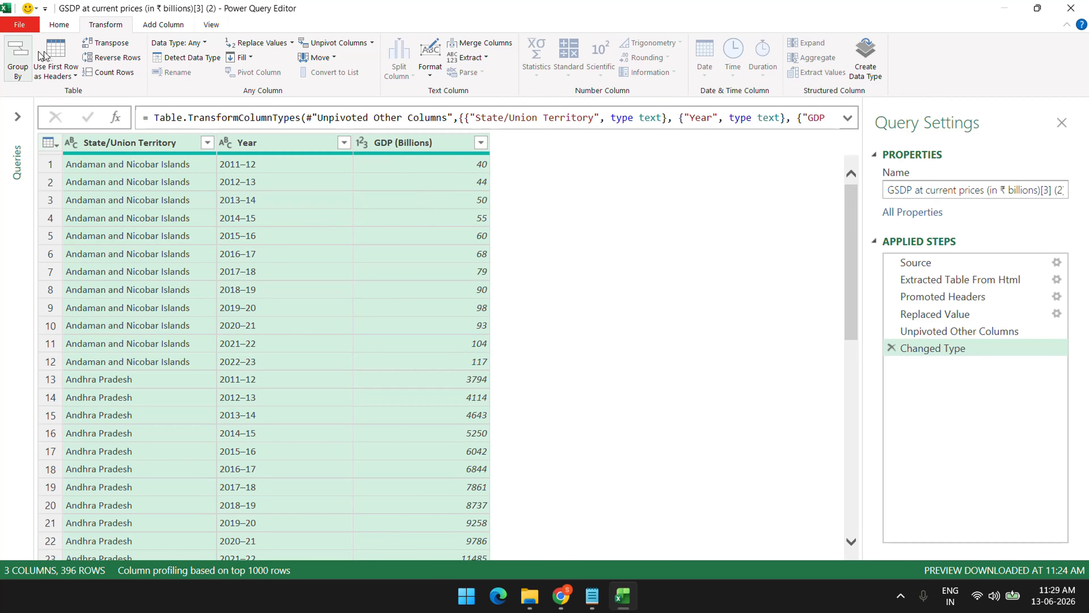
click(59, 25)
click(17, 49)
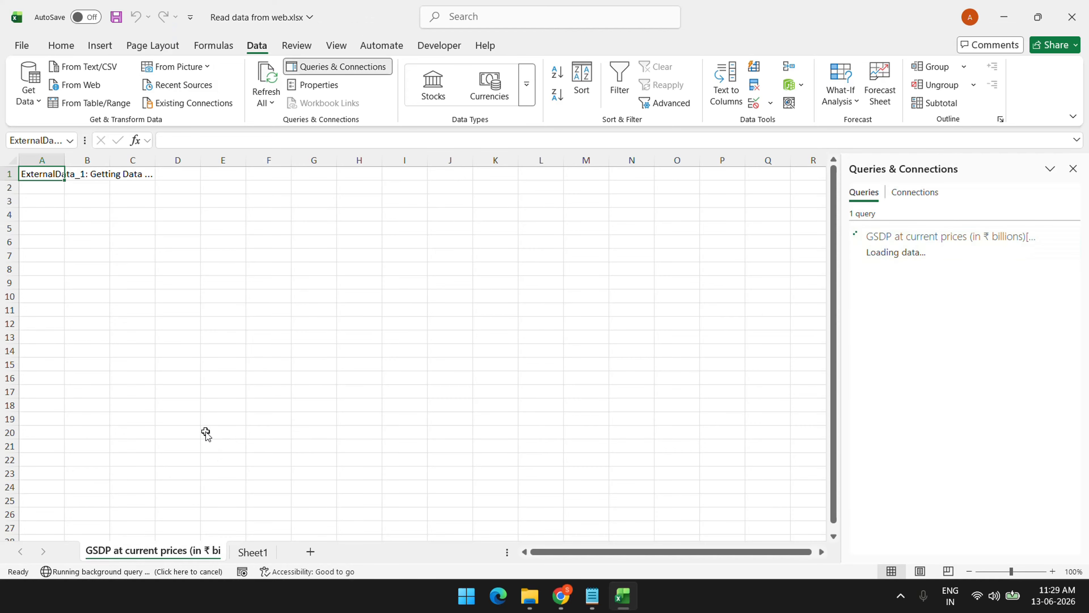
Review the loaded 396-row table, starting and then cancelling a formula beside it
scroll(195, 435, down, 5)
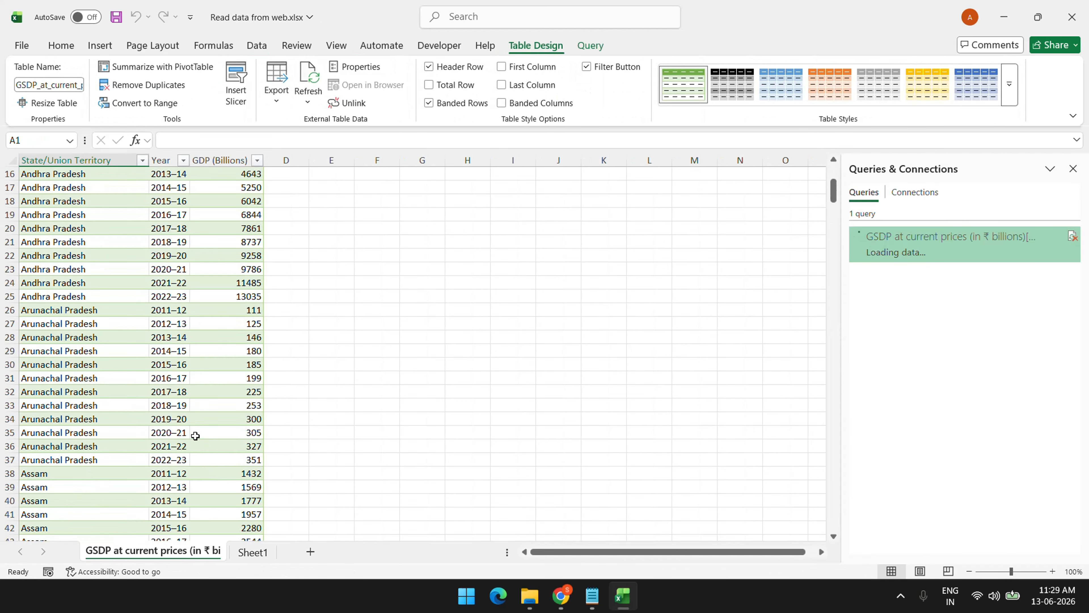
scroll(195, 436, up, 5)
scroll(376, 382, up, 3)
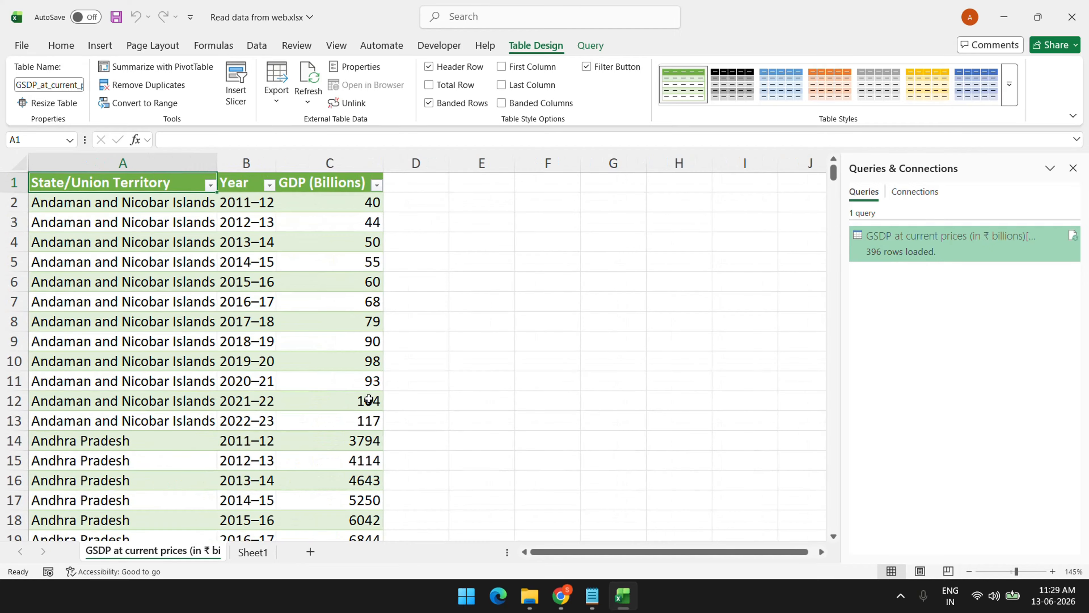
scroll(357, 409, down, 2)
scroll(347, 403, up, 2)
click(261, 204)
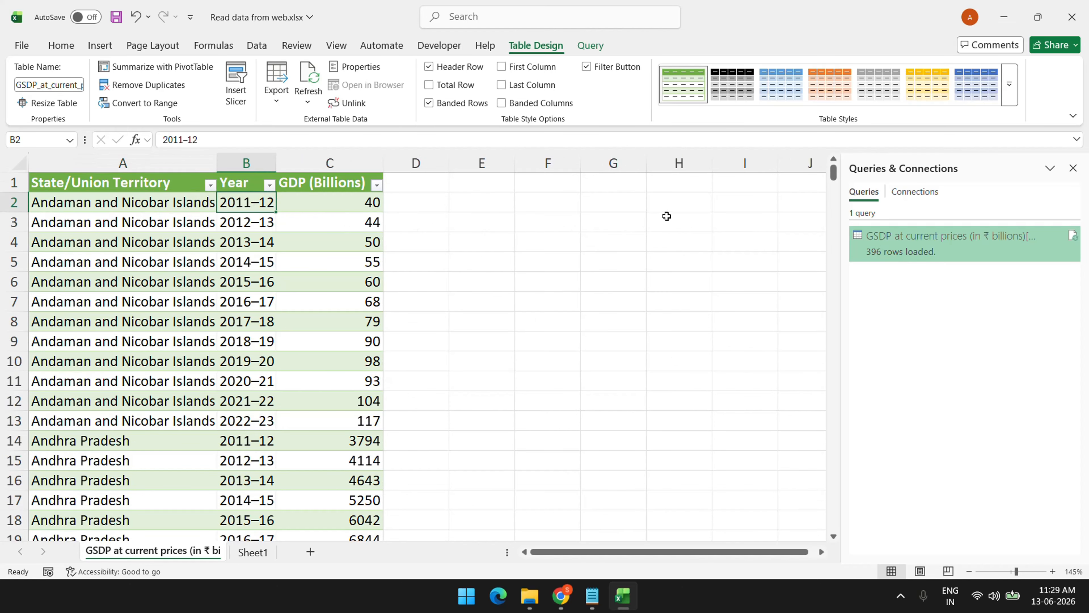
click(665, 201)
text(=)
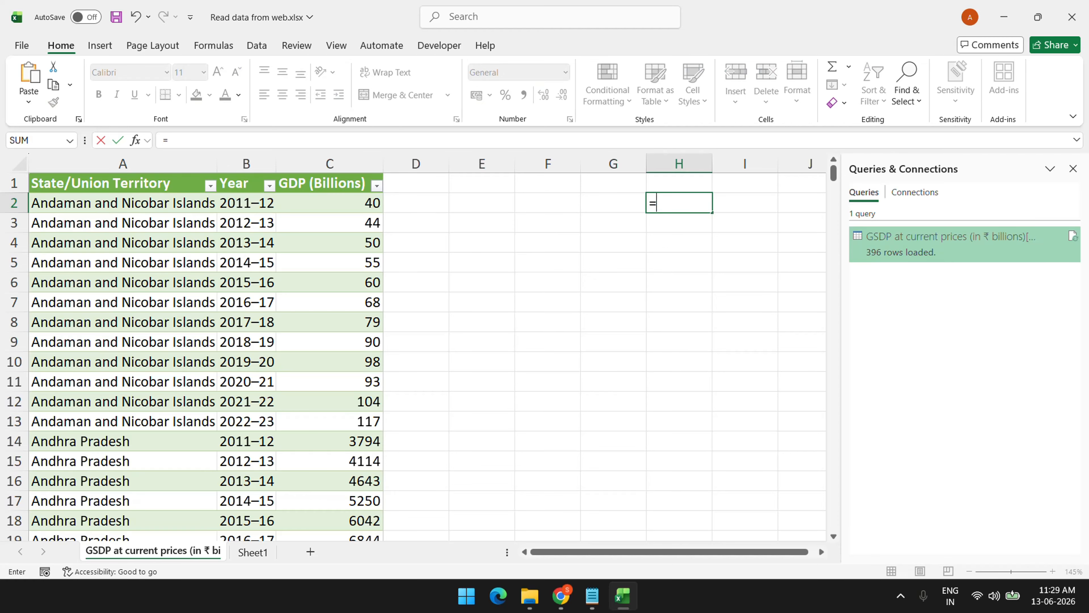
key(Escape)
Check the table's name, Data, in Table Design and enter =Data[Year] in G2
click(326, 358)
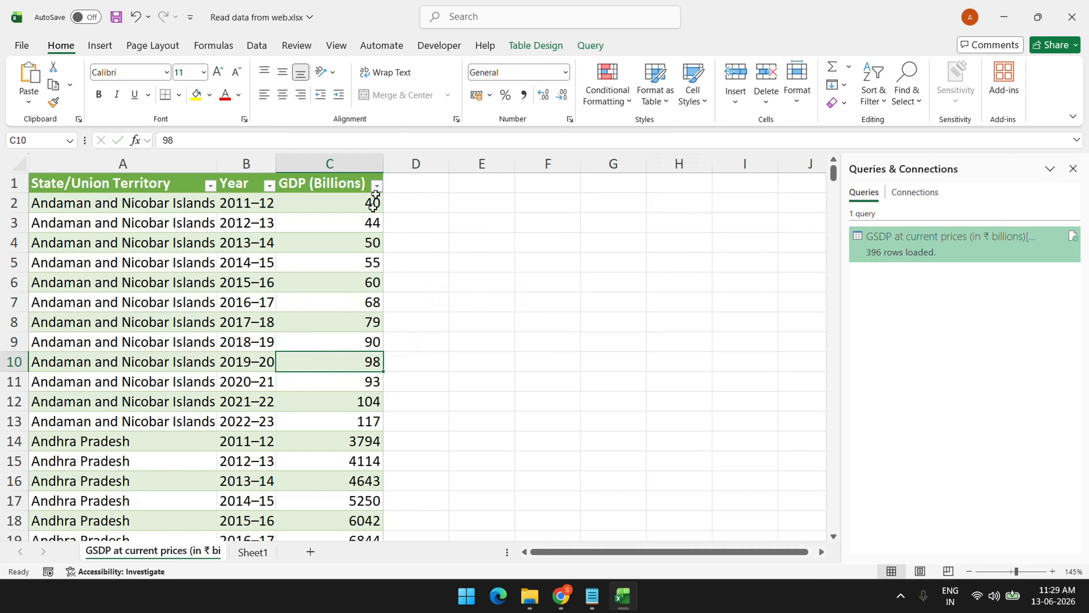
click(556, 50)
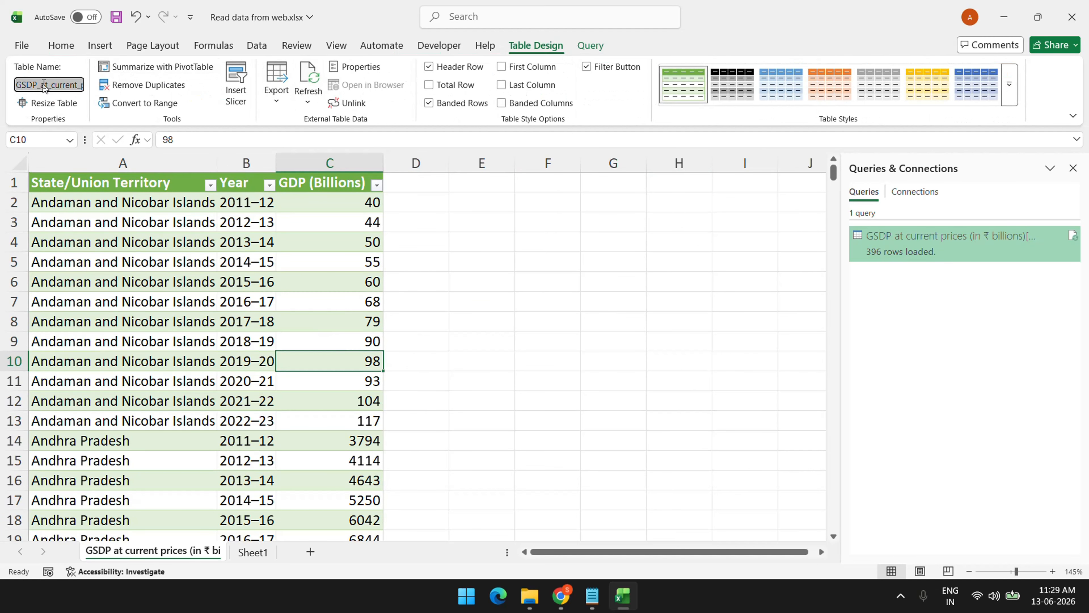
click(613, 201)
text(=Data)
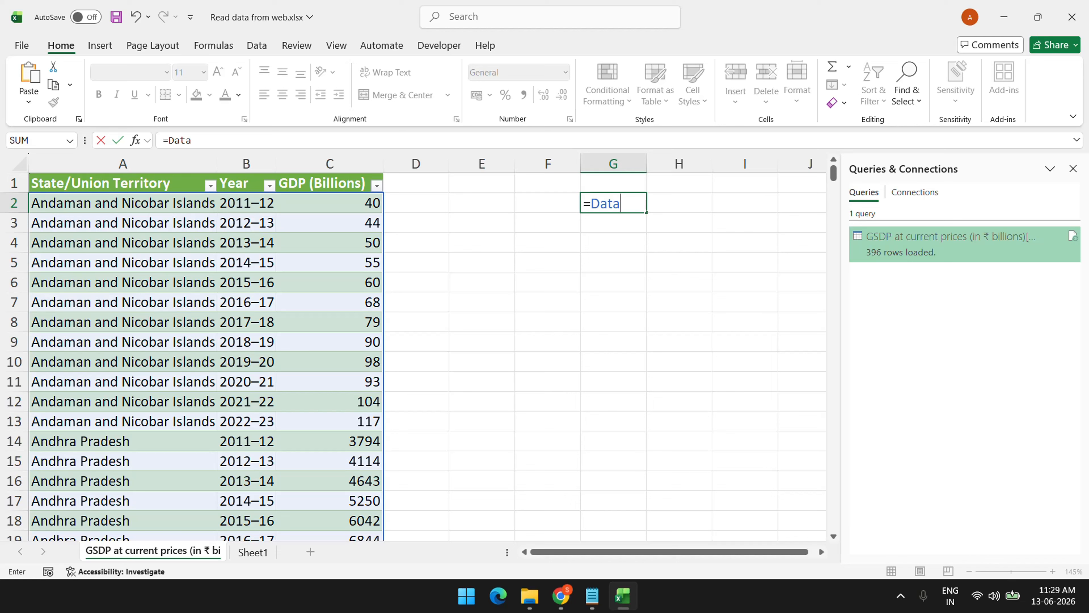
text([Year])
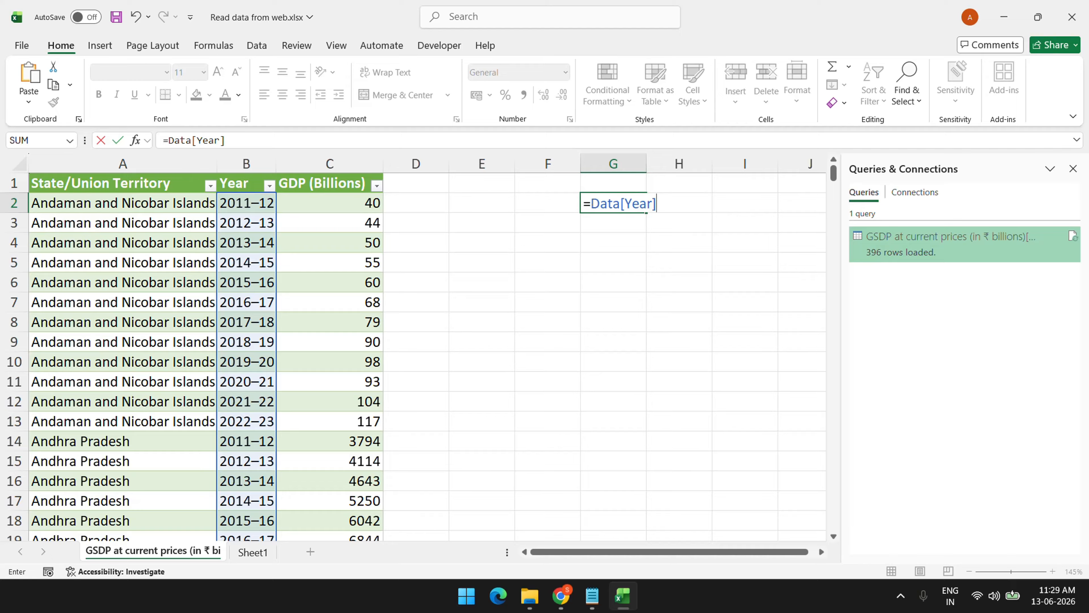
Make G2 =UNIQUE(Data[Year]) so the twelve years 2011–12 to 2022–23 spill down
drag(592, 203, 680, 204)
text(uni)
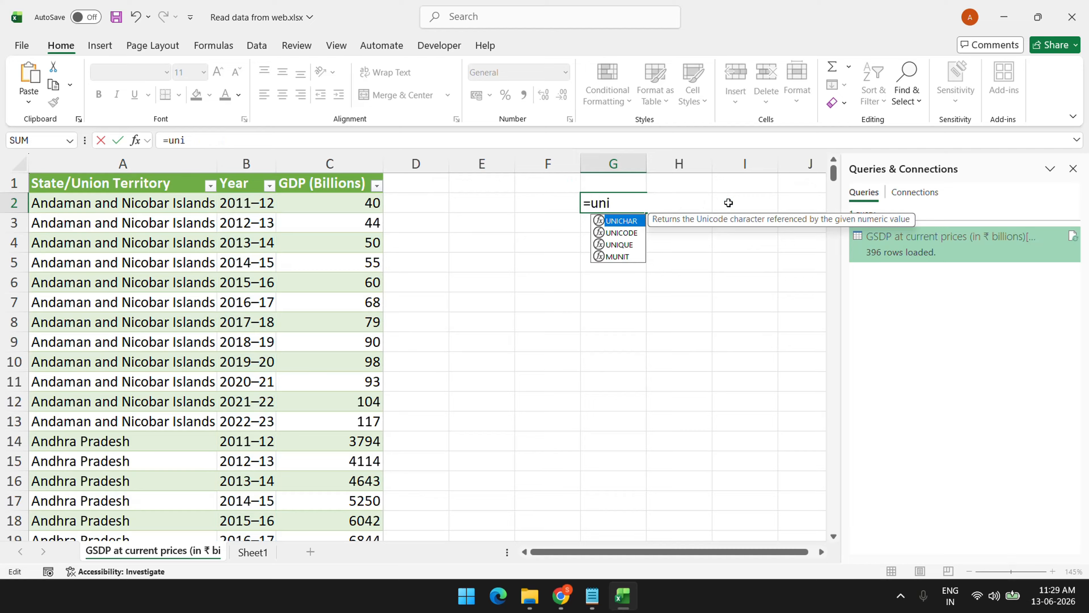
key(Down)
key(Down)
key(Tab)
text(Data[Year])
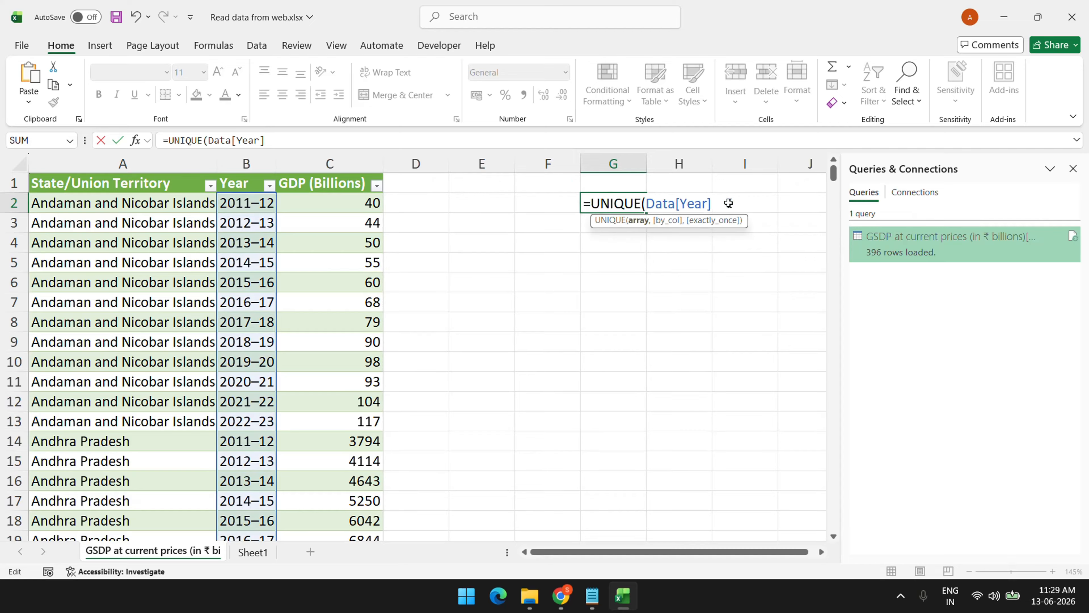
text())
key(Return)
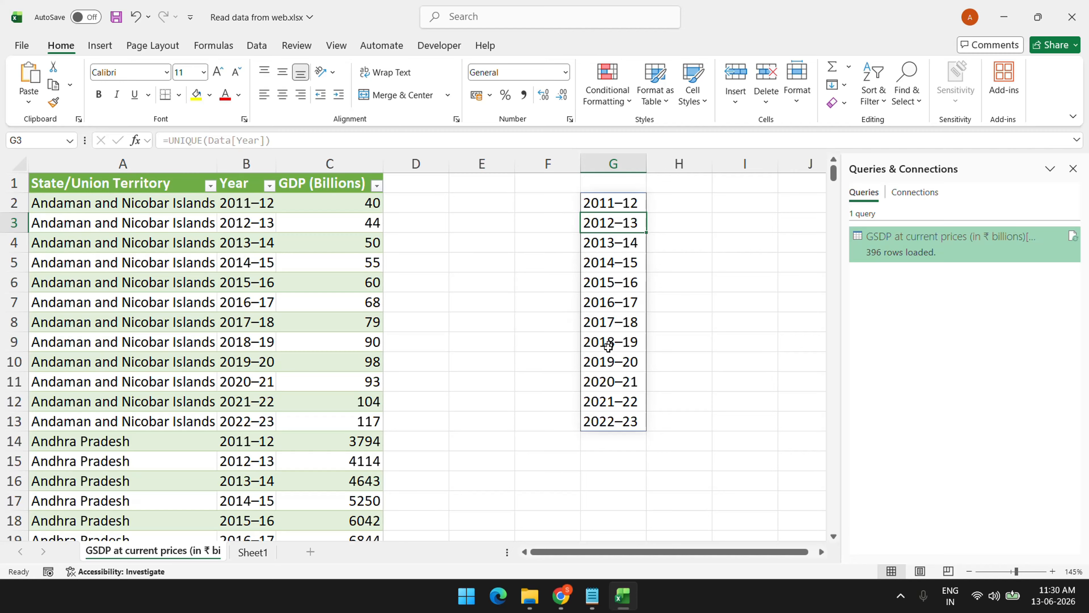
Enter =SUMIFS(C:C,B:B,G2) in H2 to total GDP for 2011–12
click(665, 202)
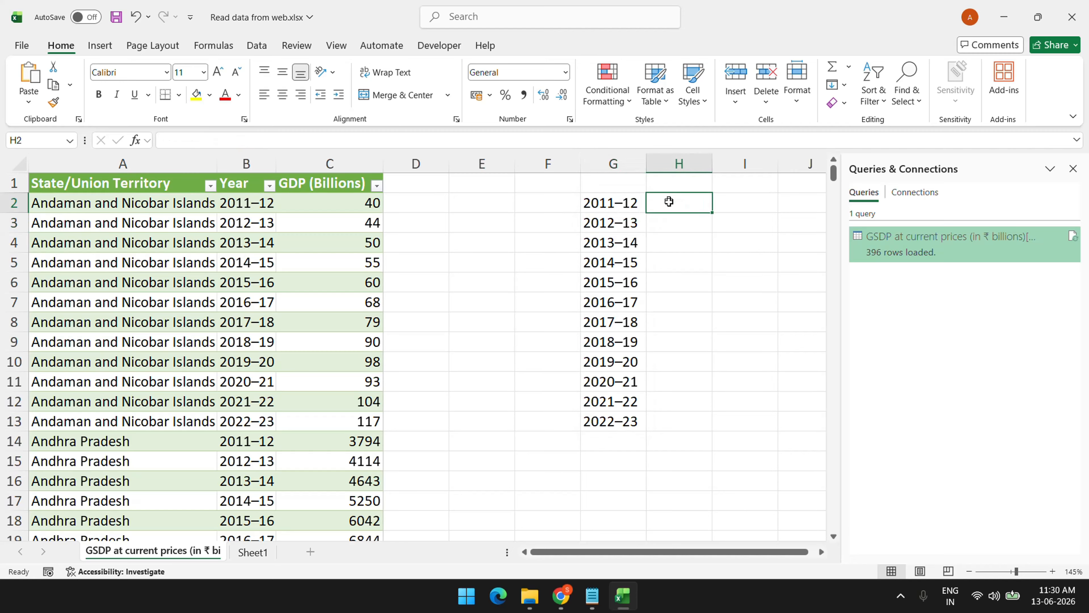
text(=sumi)
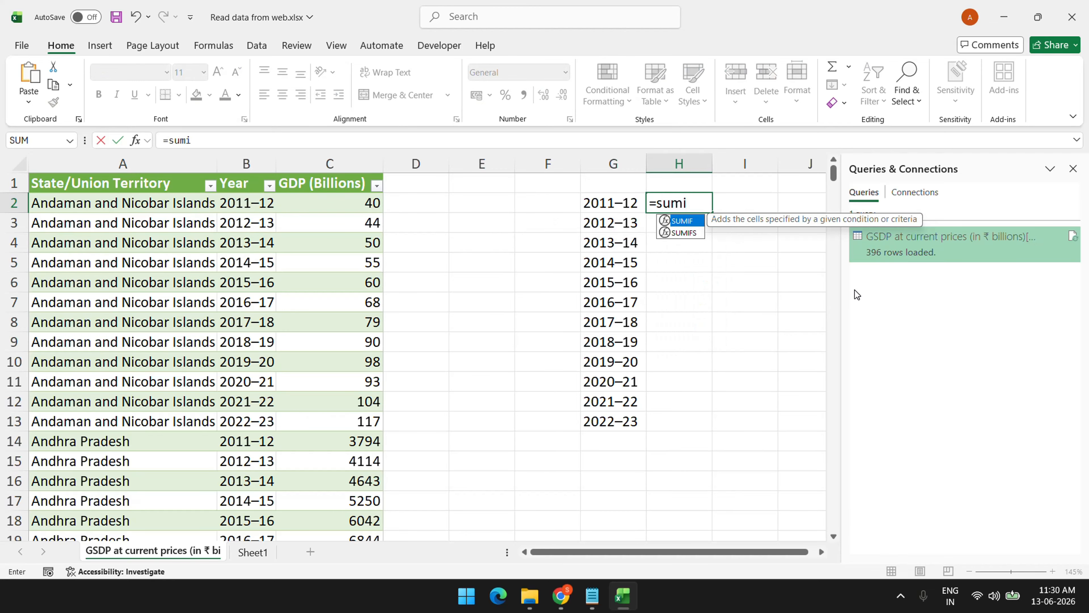
key(Down)
key(Tab)
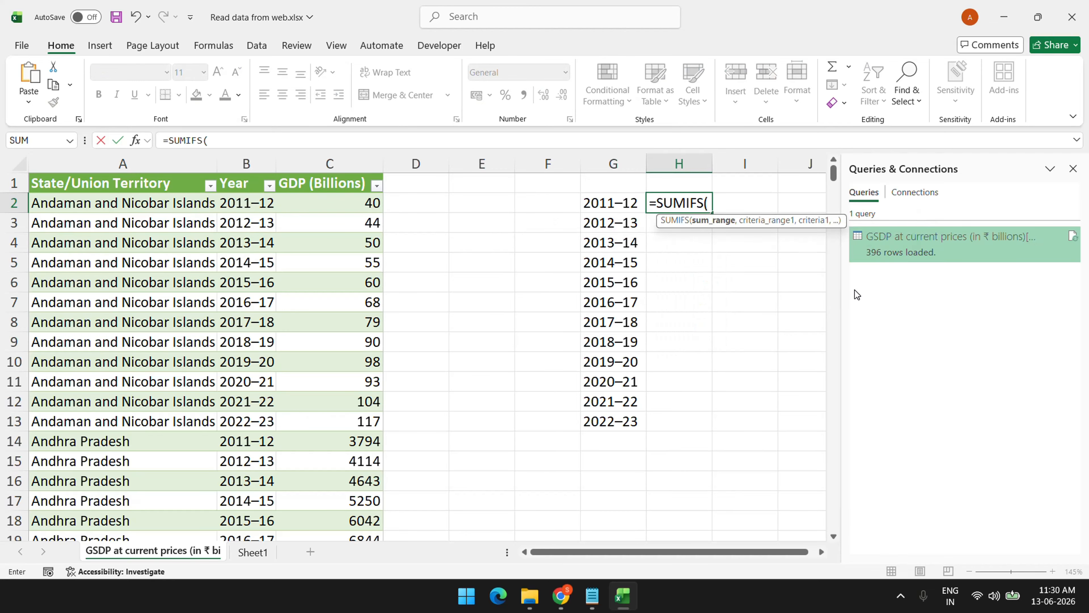
click(321, 166)
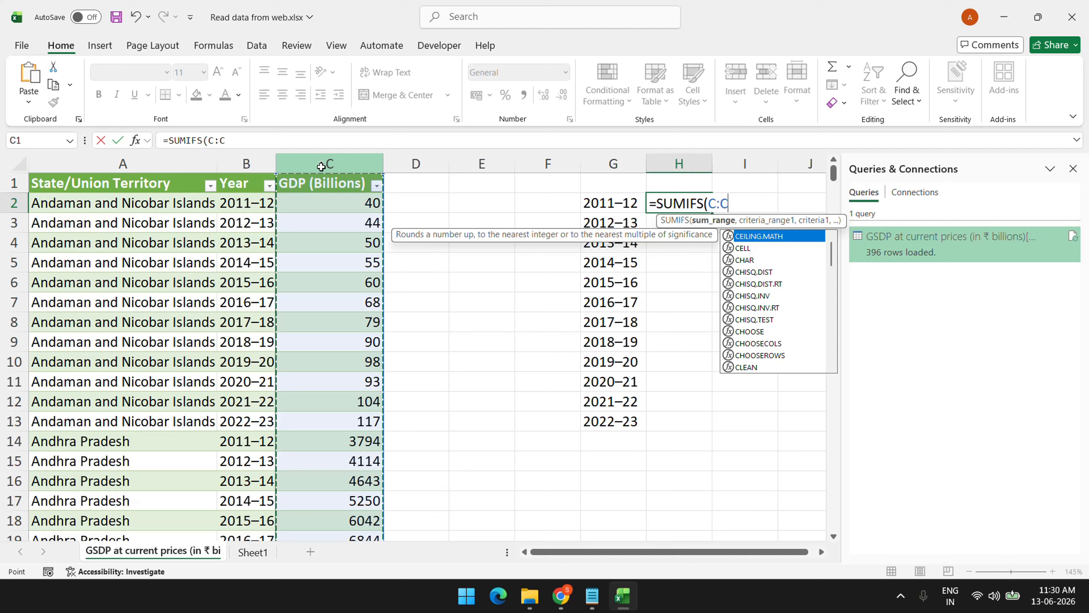
text(,)
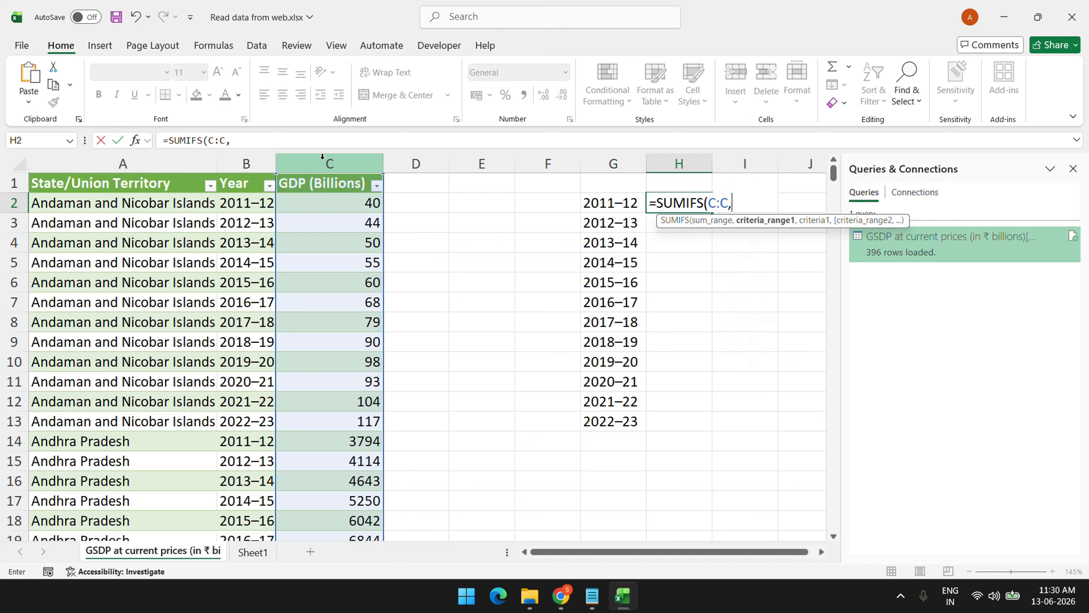
click(257, 165)
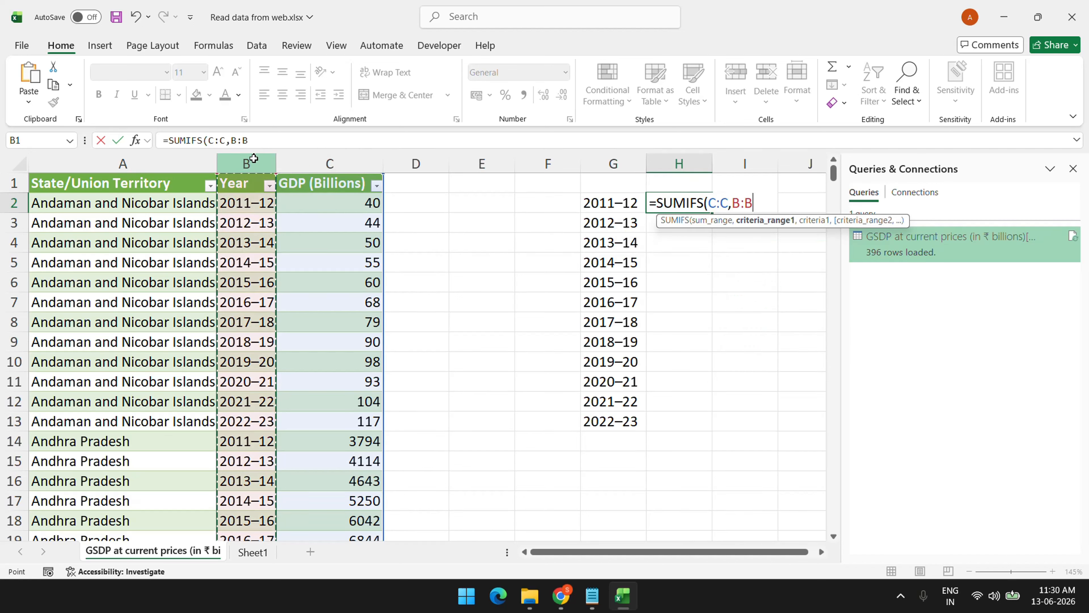
text(,)
click(606, 205)
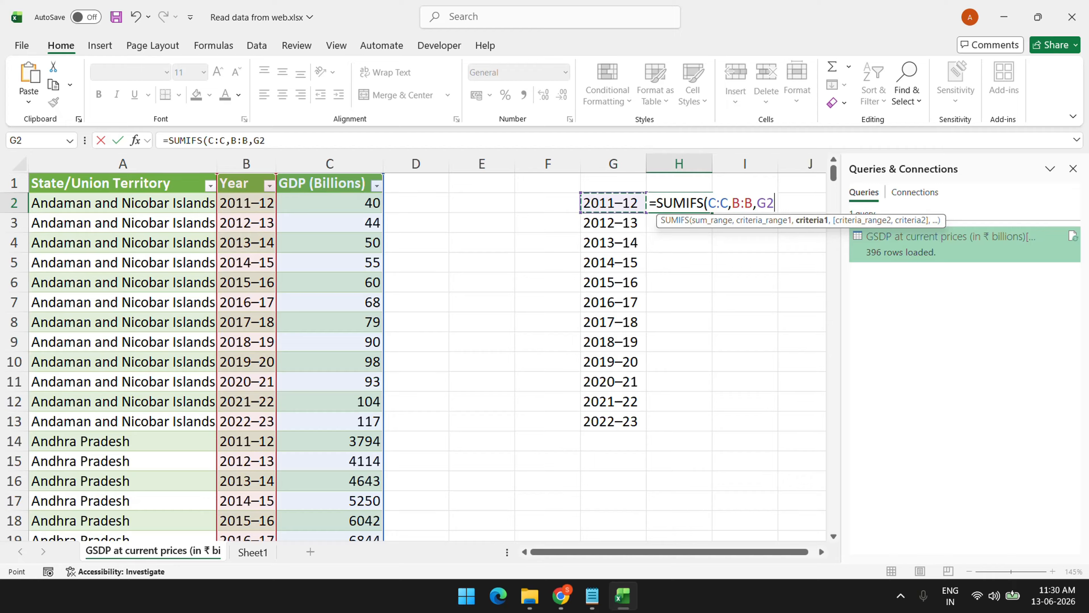
text())
key(Return)
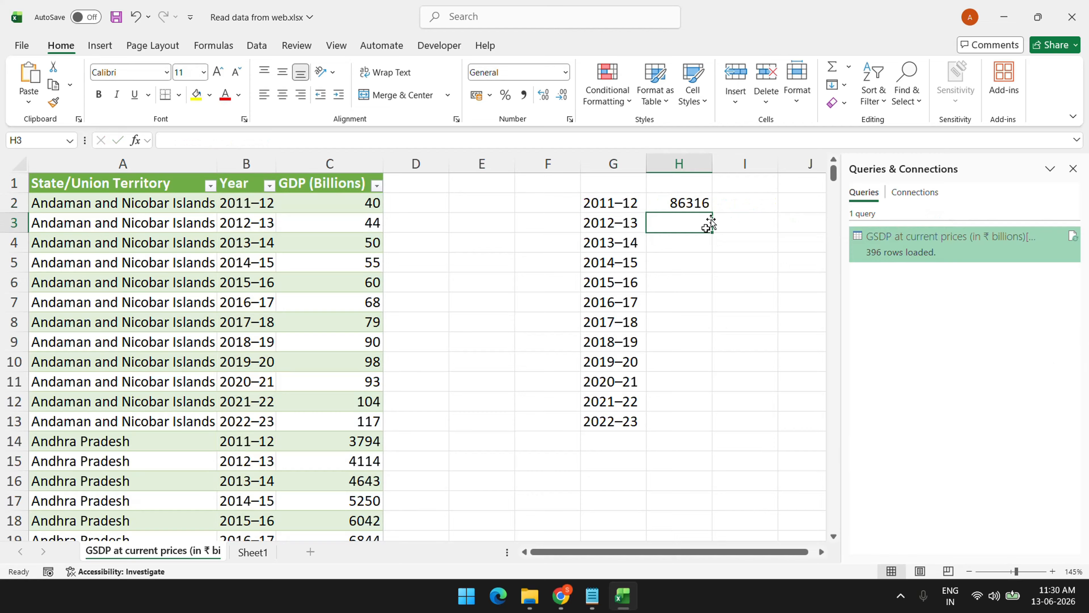
Fill the SUMIFS formula down to H13 and select the years with their totals
click(707, 206)
double_click(709, 210)
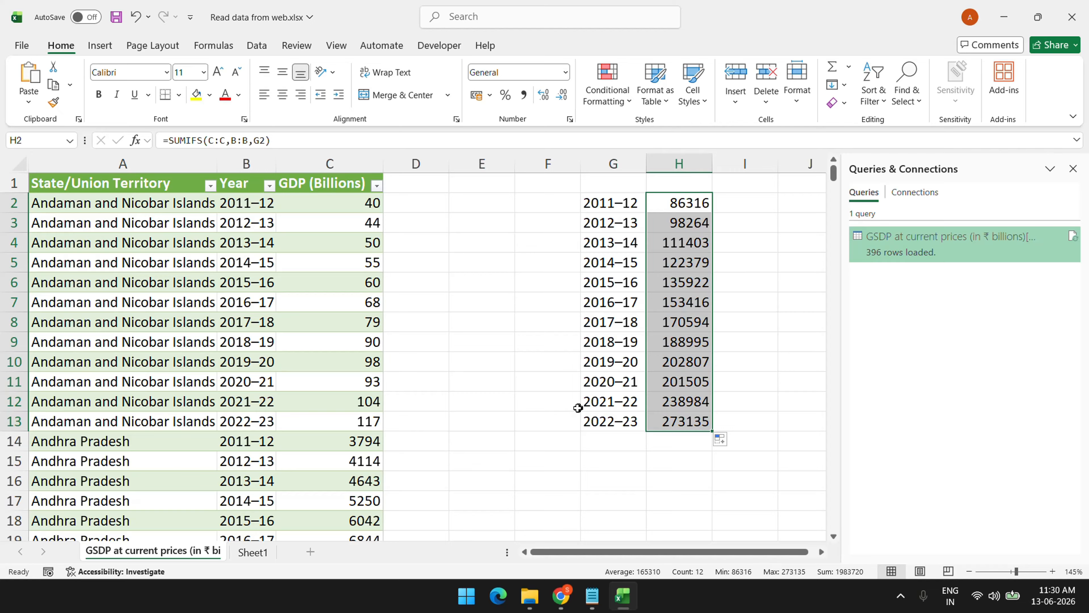
drag(611, 205, 679, 438)
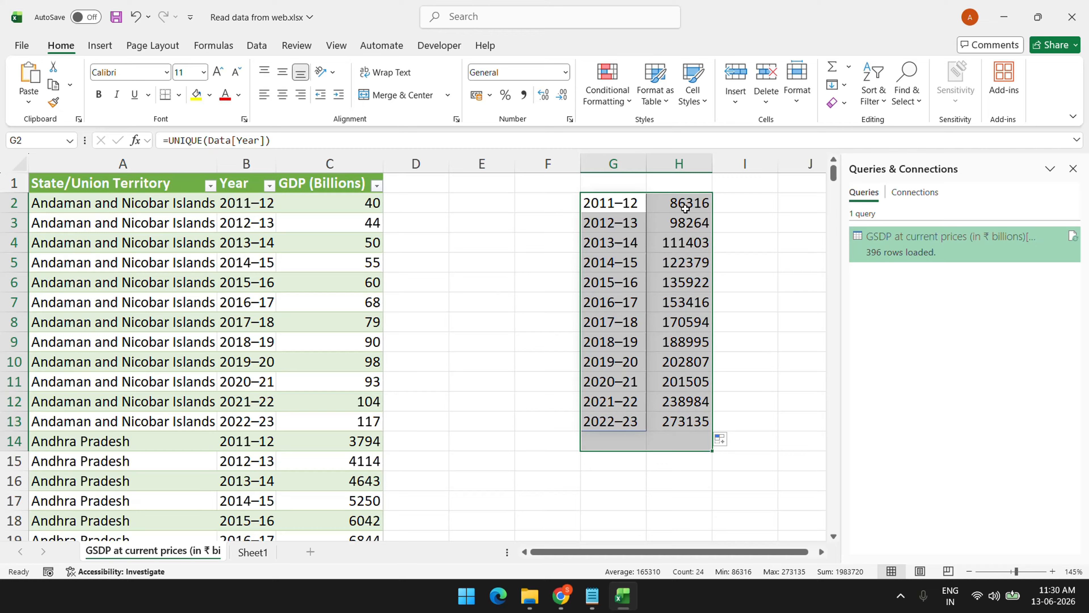
Clear columns G:I and reopen the GSDP query in Power Query with Year selected
click(250, 258)
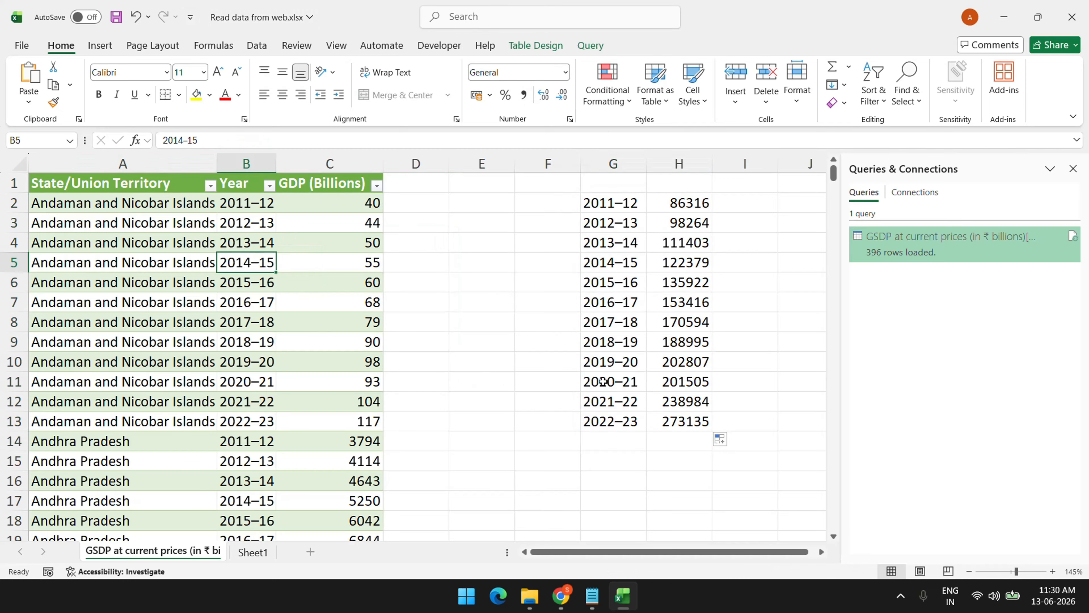
drag(643, 161, 718, 155)
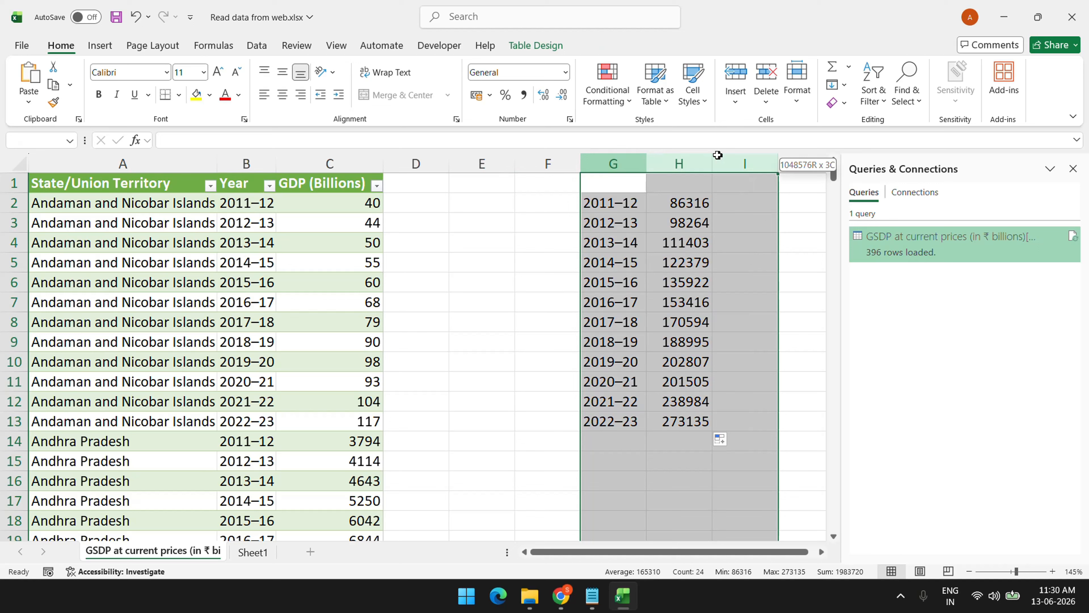
drag(718, 155, 717, 156)
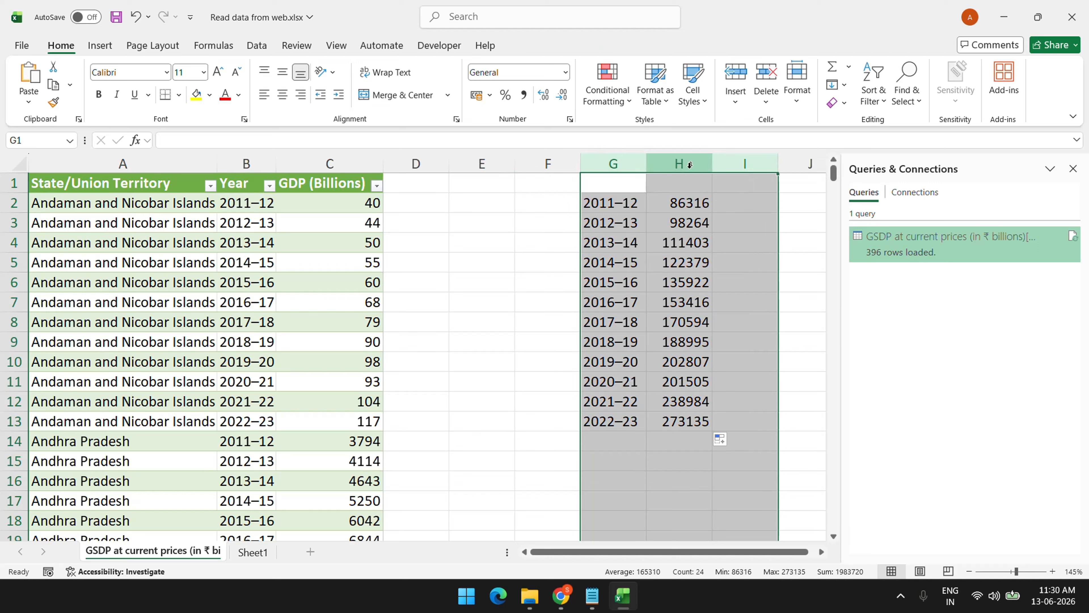
key(Delete)
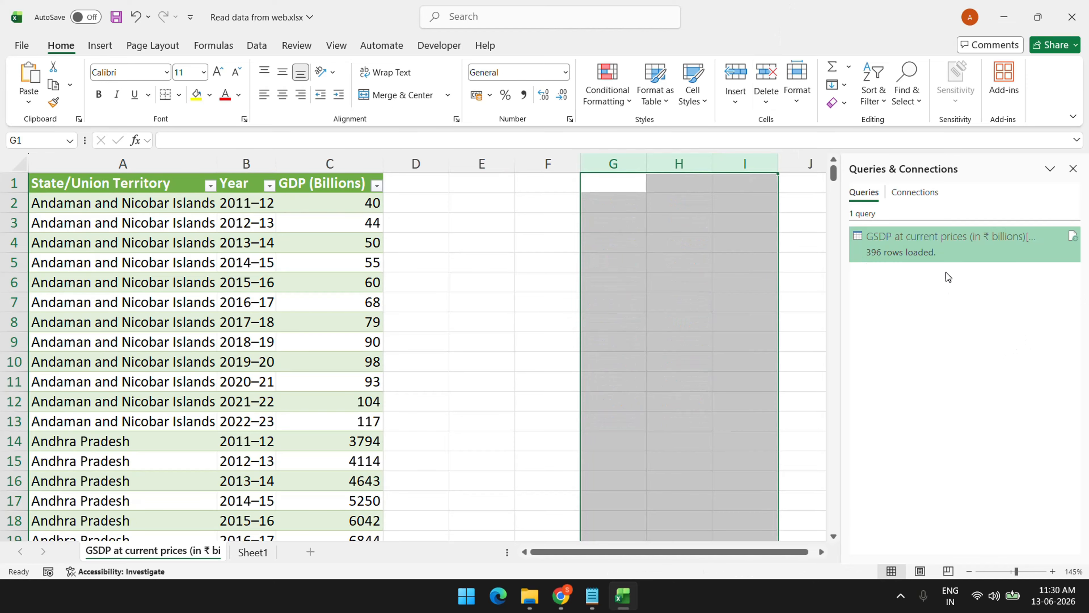
double_click(957, 250)
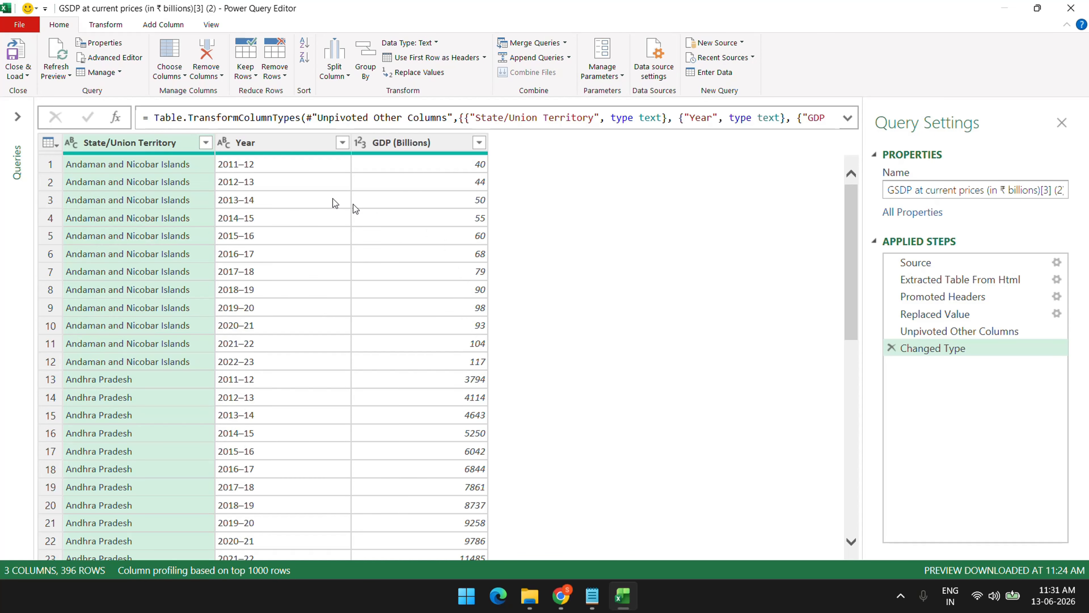
click(283, 143)
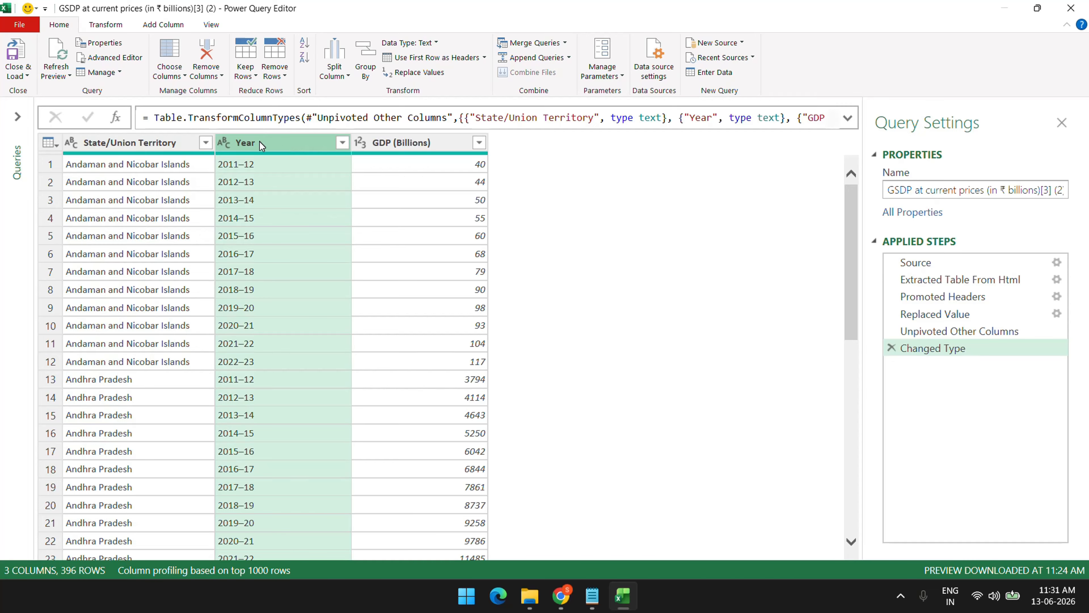
Group by Year into a new GDP Billions column summing GDP (Billions)
click(106, 24)
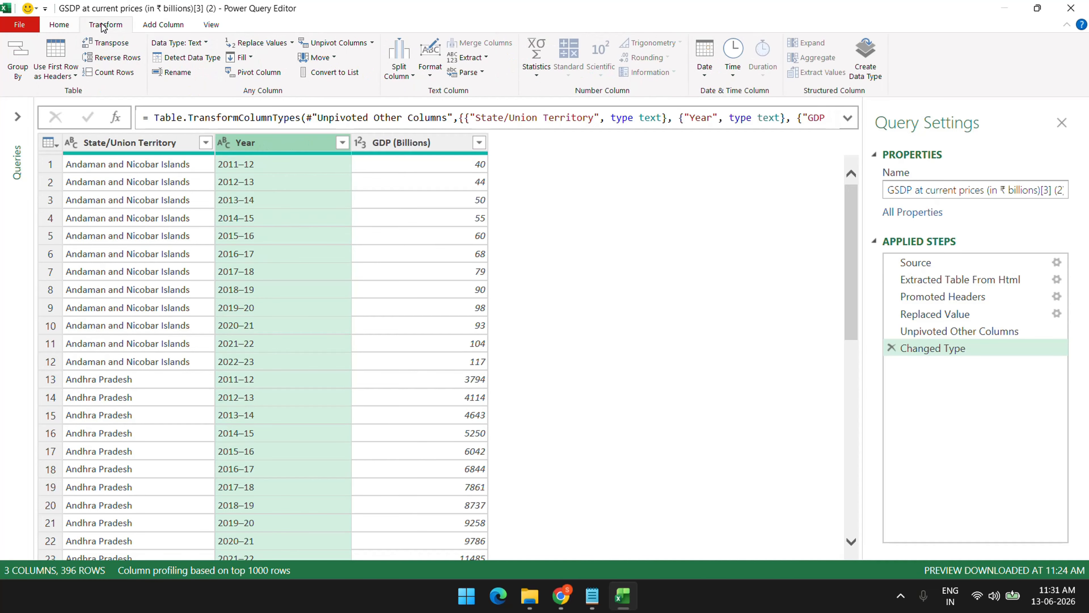
click(10, 53)
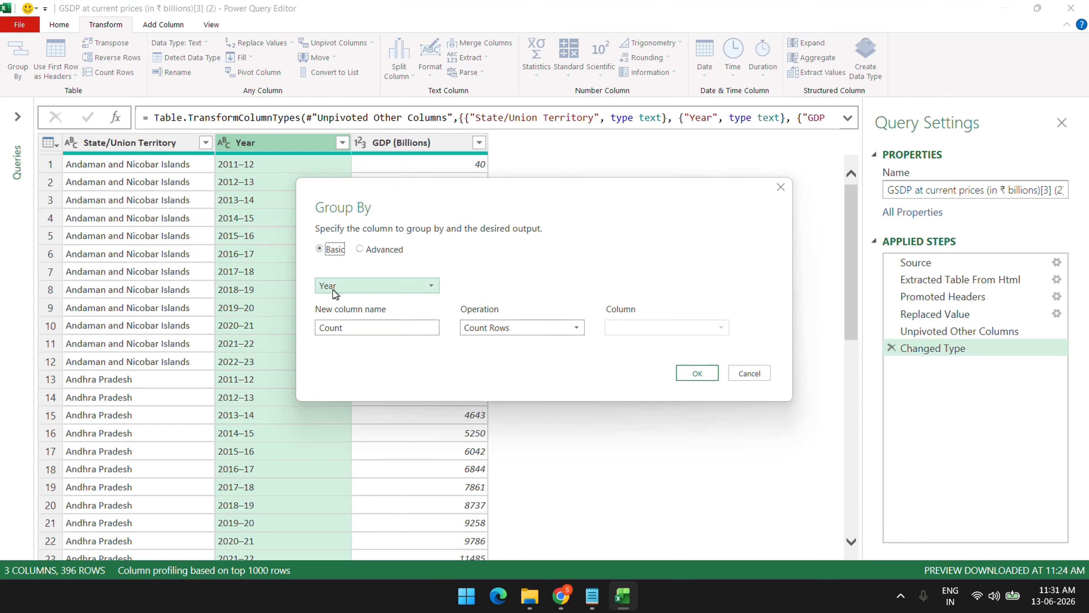
double_click(350, 330)
text(GDP Billions)
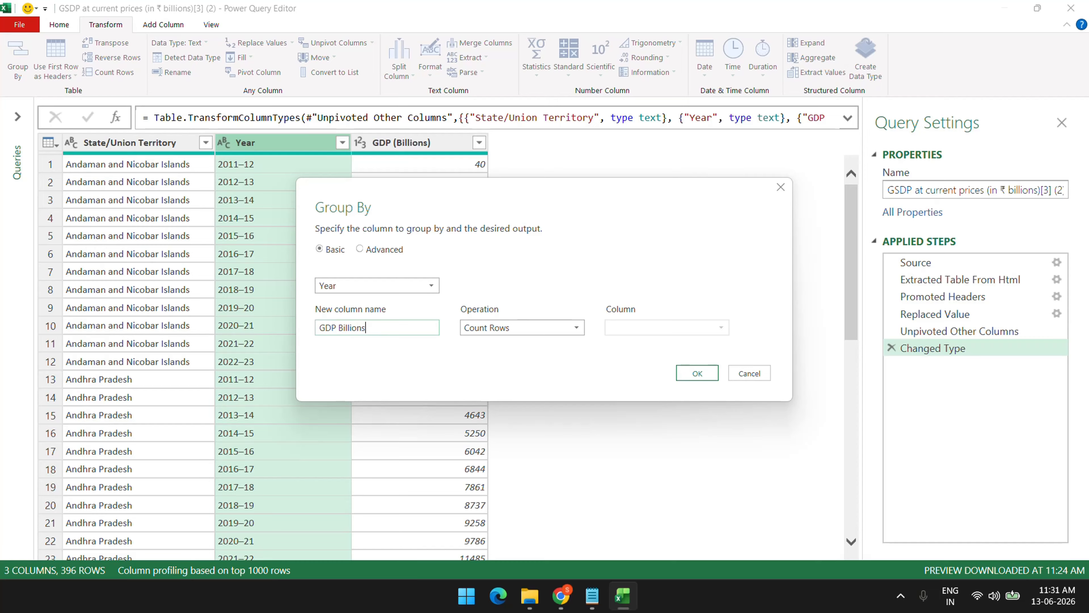
click(532, 333)
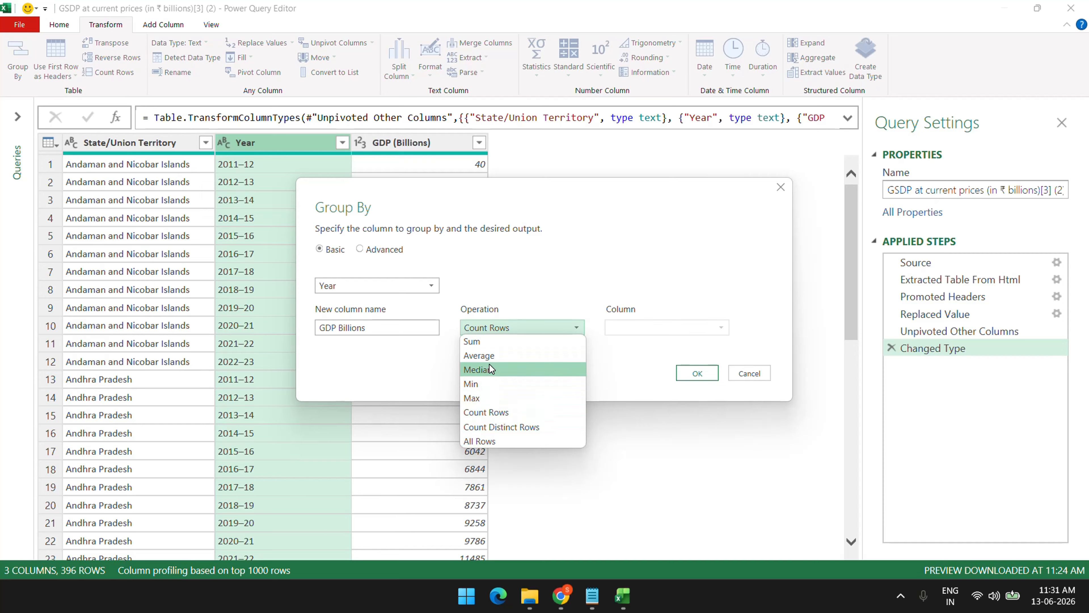
click(485, 343)
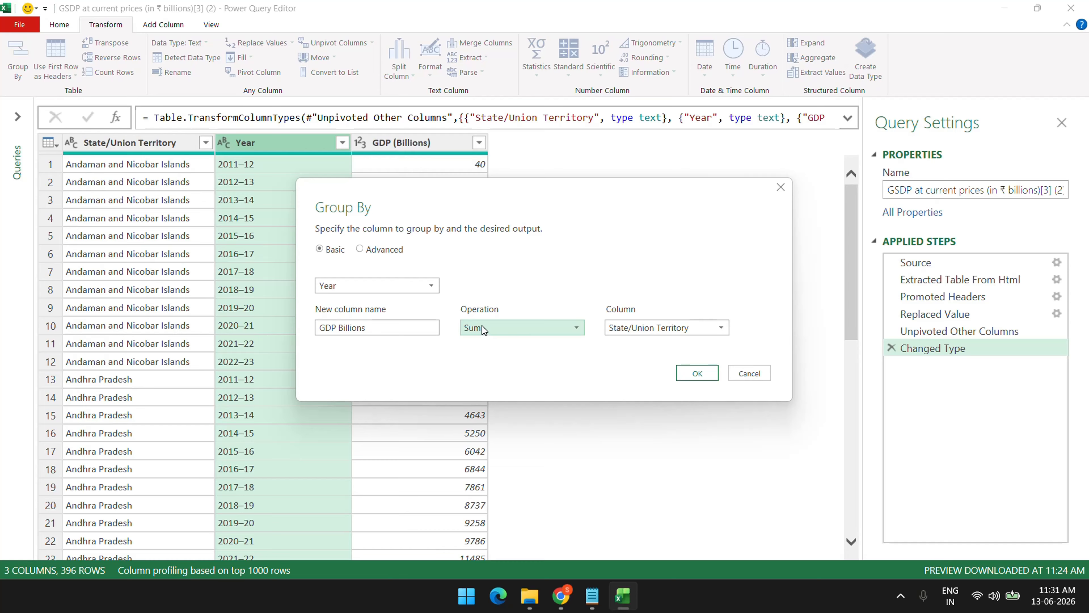
click(671, 331)
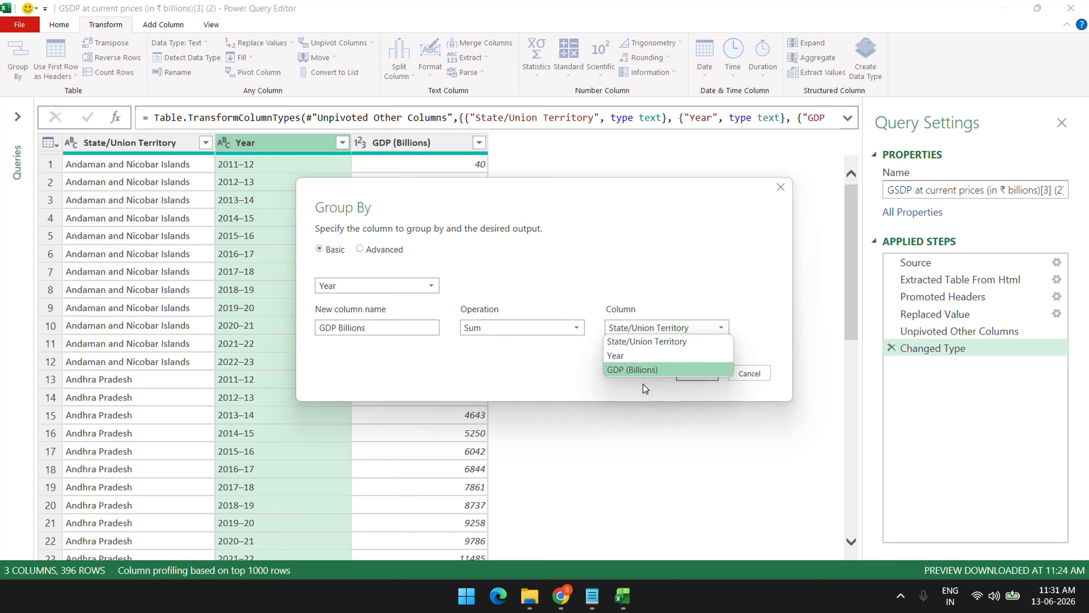
click(643, 370)
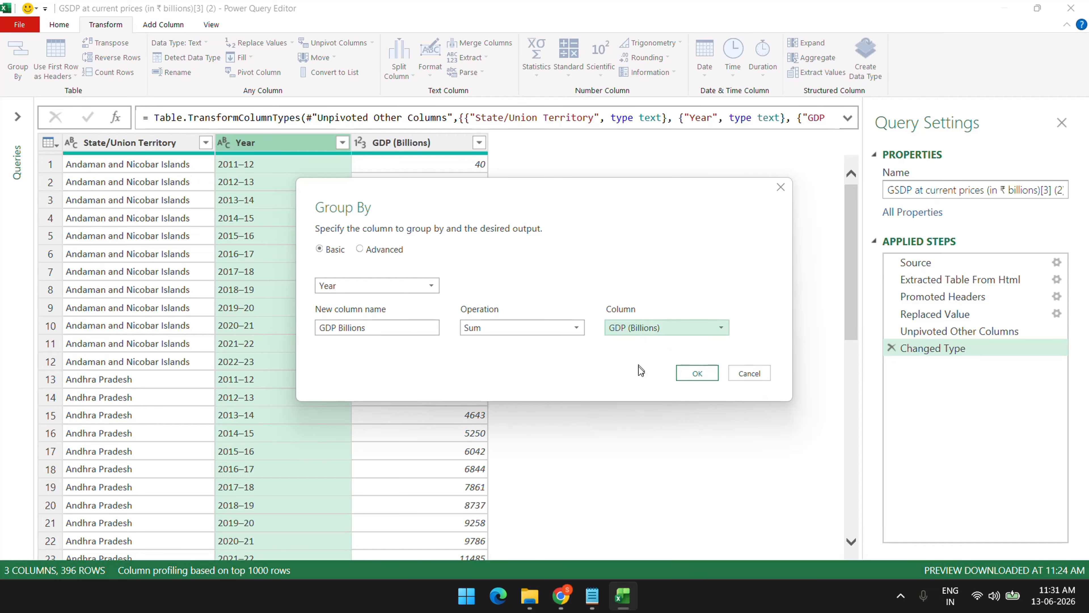
click(697, 373)
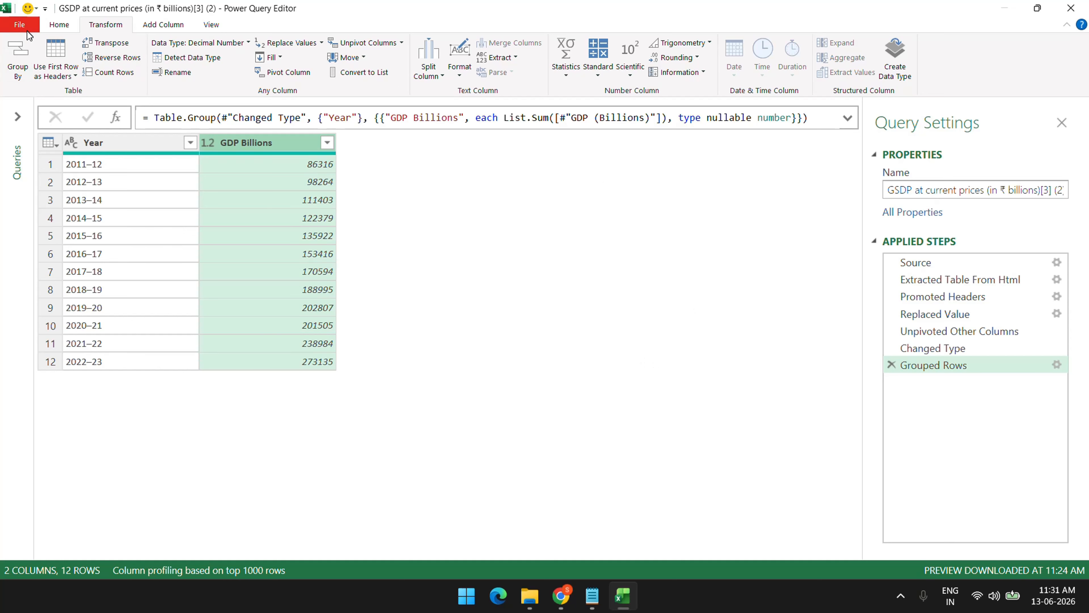
click(47, 23)
Close & Load the grouped Year query back into Excel
click(22, 76)
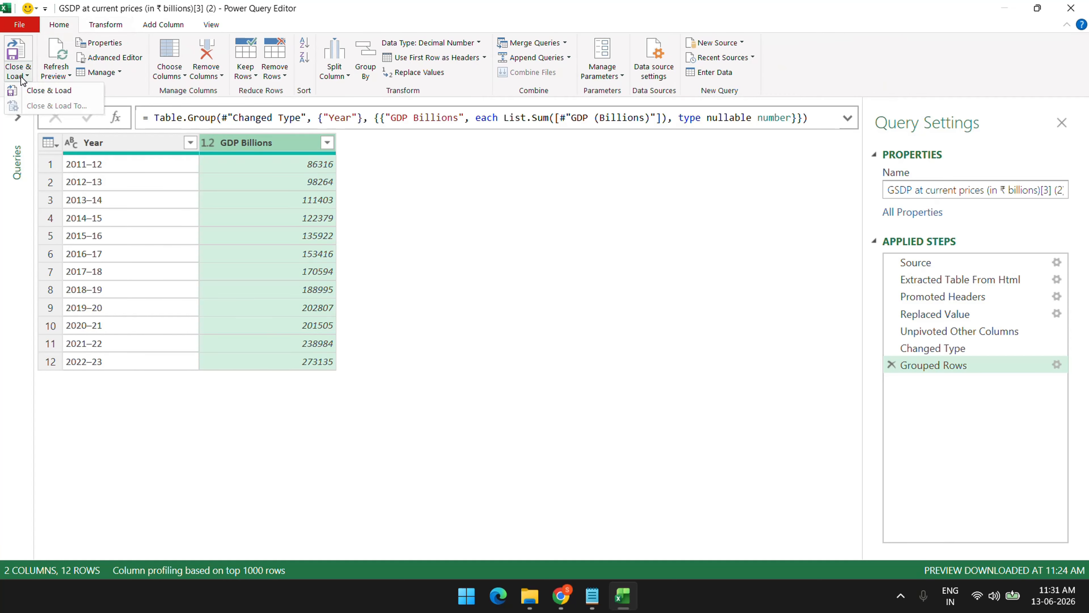
click(28, 90)
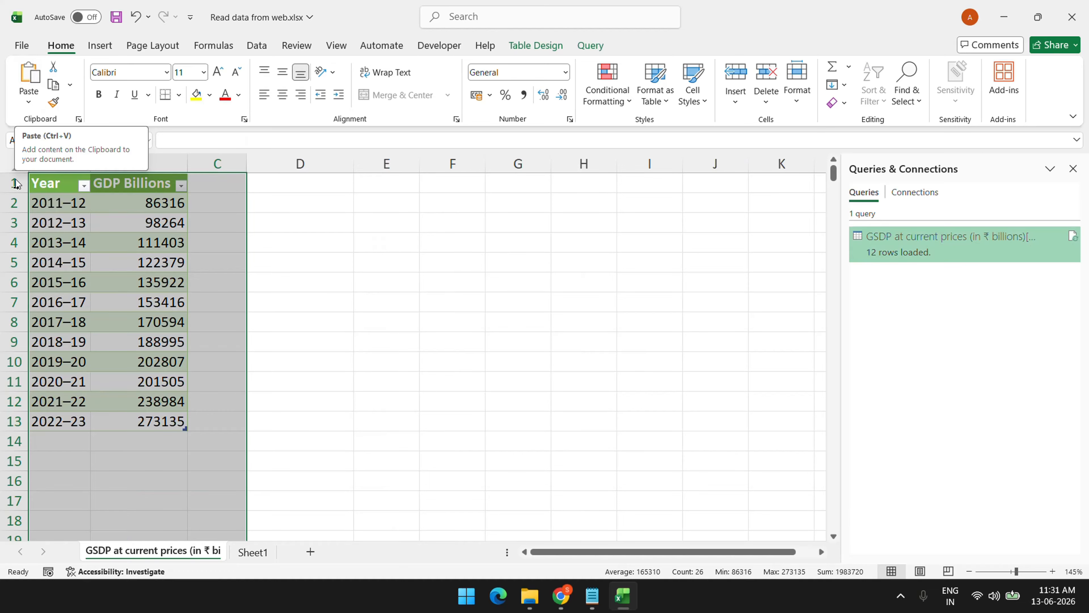
click(284, 253)
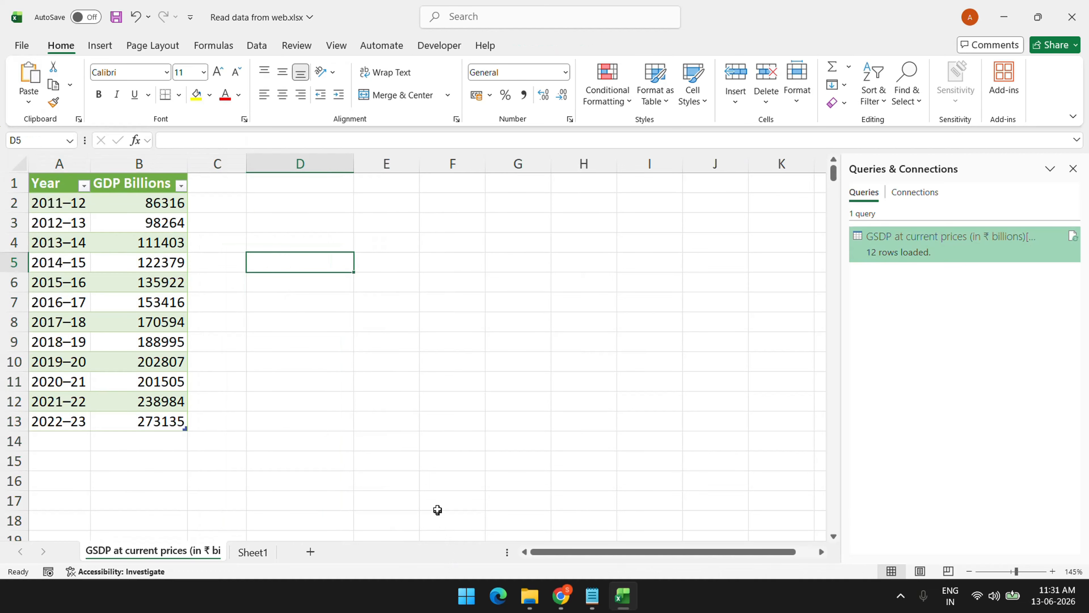
Delete the GSDP worksheet holding the loaded table
scroll(251, 292, up, 3)
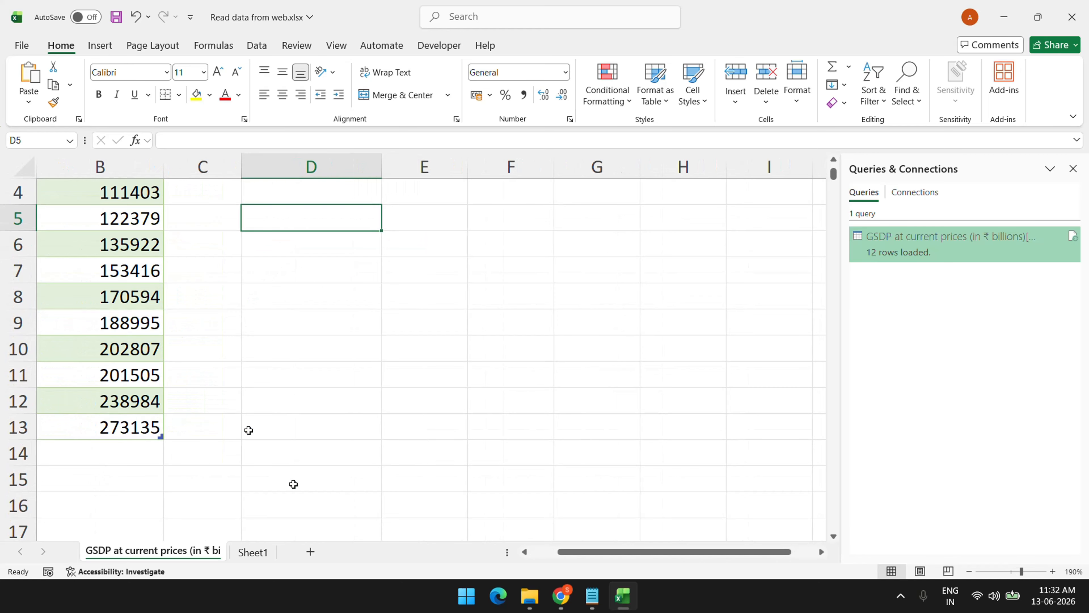
drag(576, 554, 444, 553)
scroll(167, 282, up, 1)
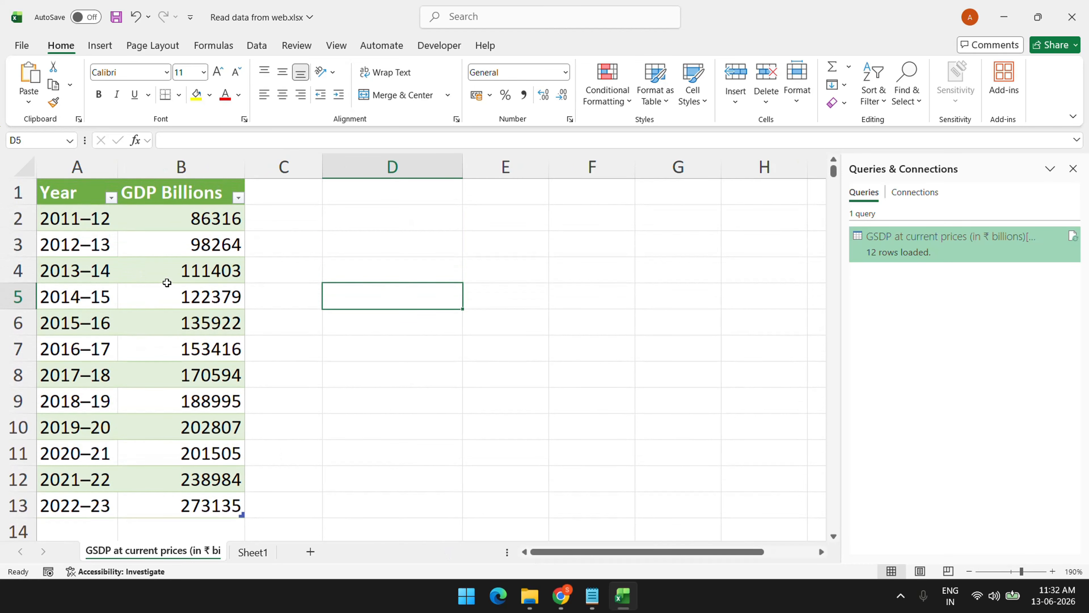
right_click(197, 553)
click(245, 349)
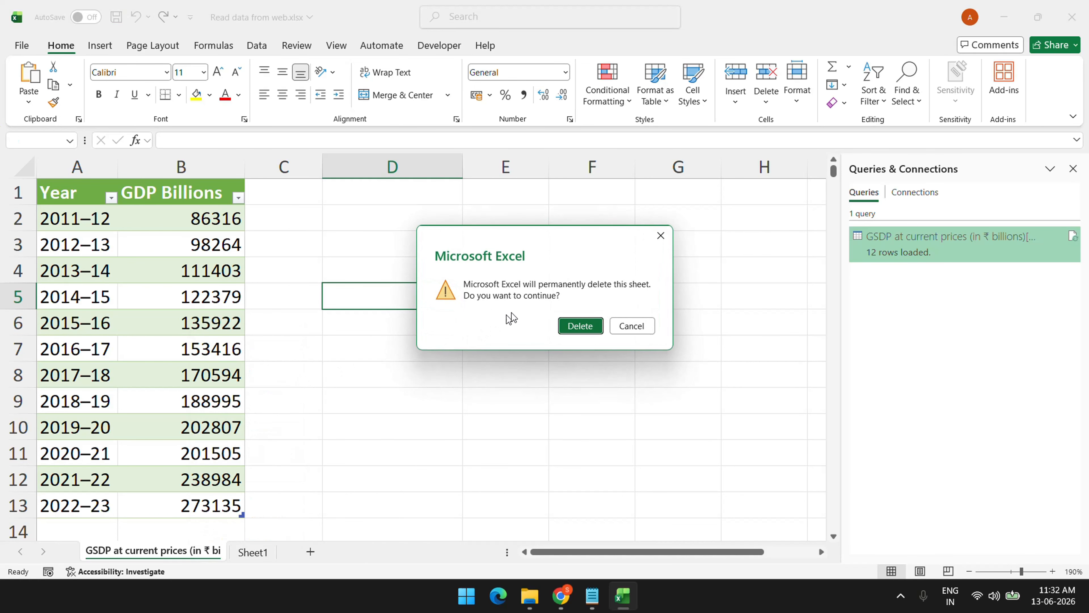
click(576, 329)
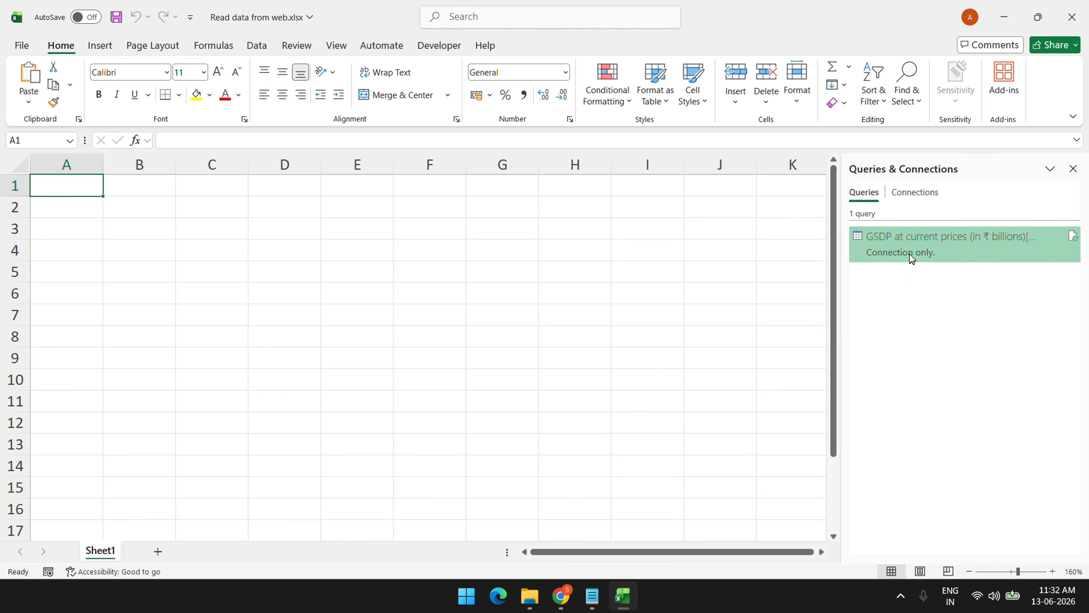
Load the GDP query into Sheet1 as a PivotChart via Load To
mouse_move(909, 255)
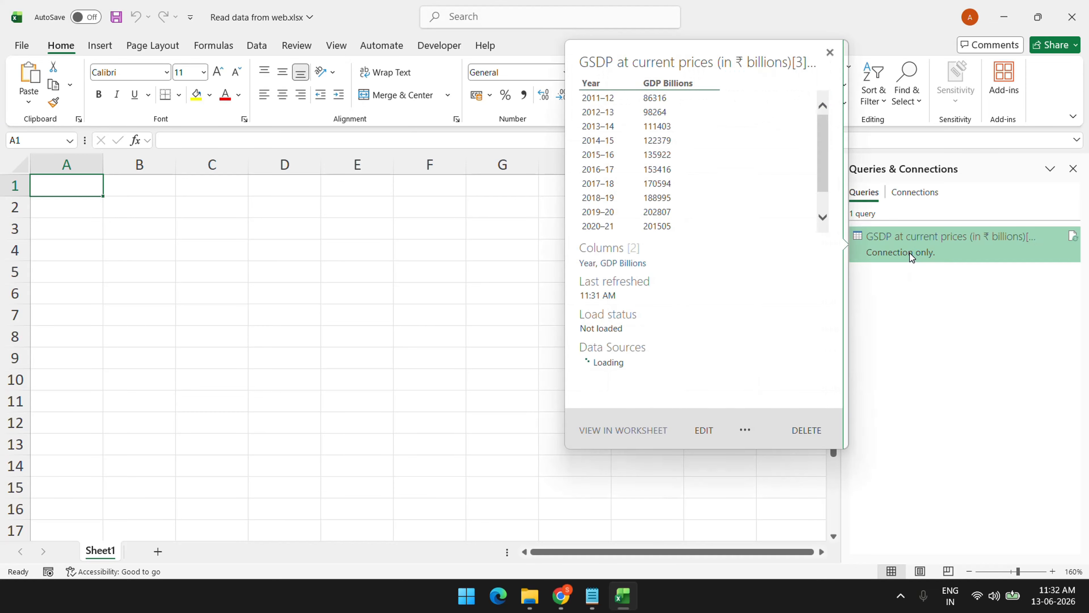
click(746, 431)
click(770, 446)
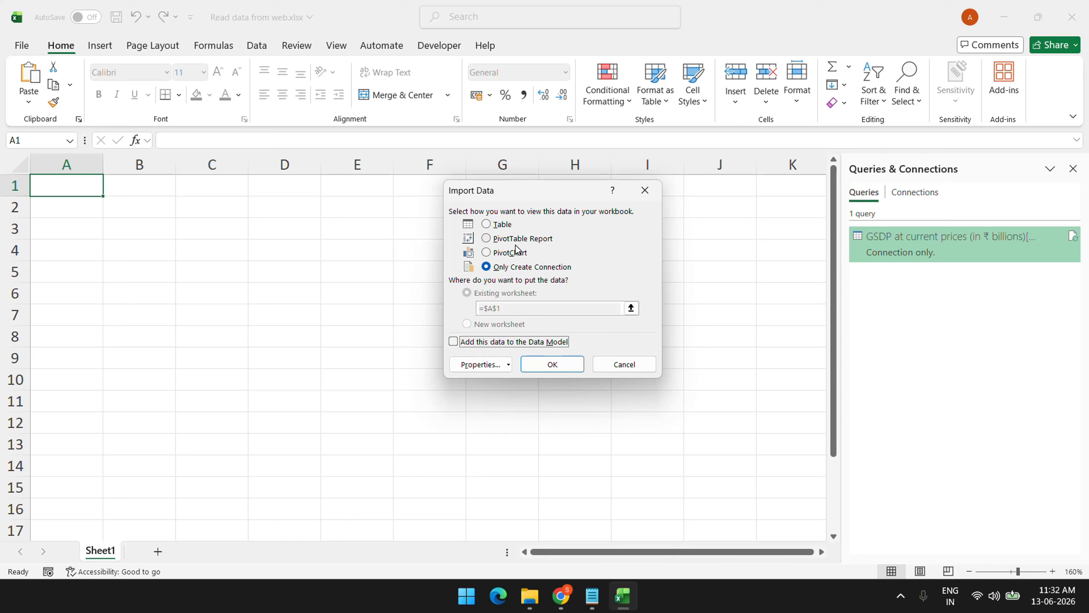
click(513, 255)
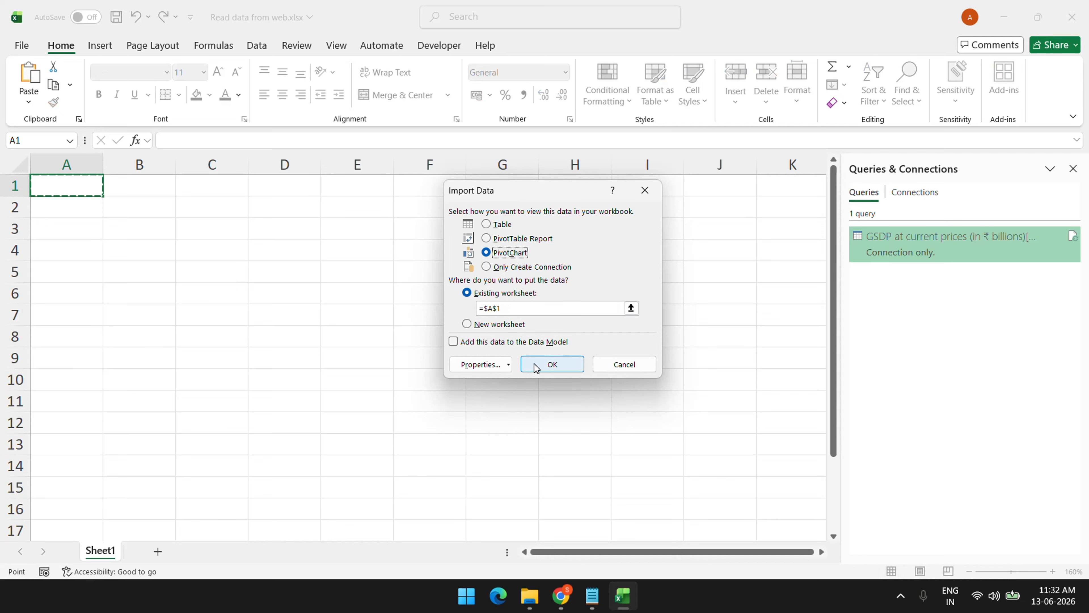
click(566, 371)
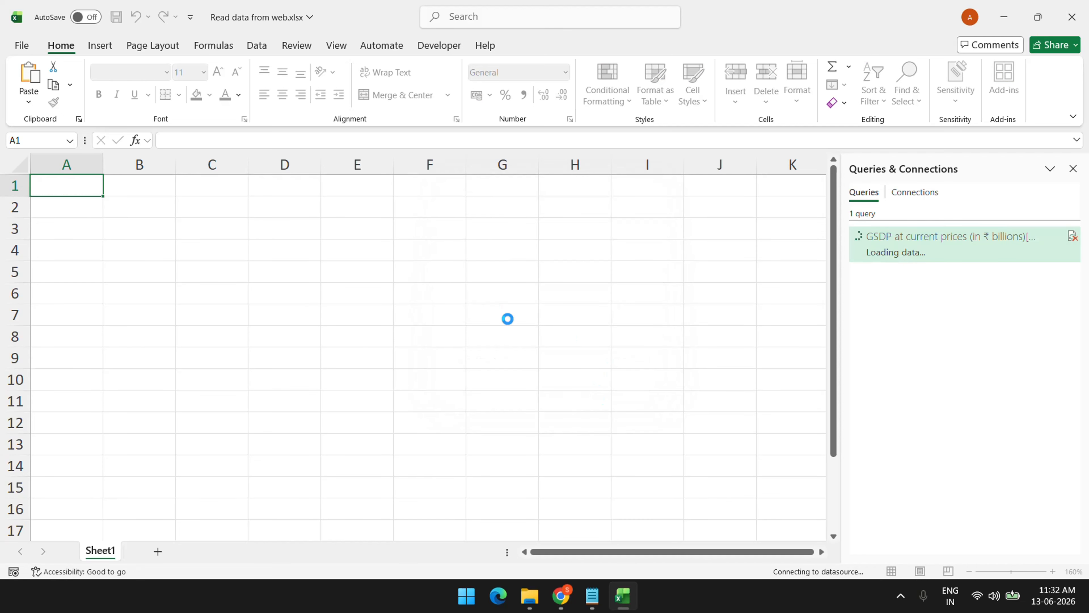
Plot Year on the axis with summed GDP Billions as values, and move the chart left
drag(392, 261, 423, 418)
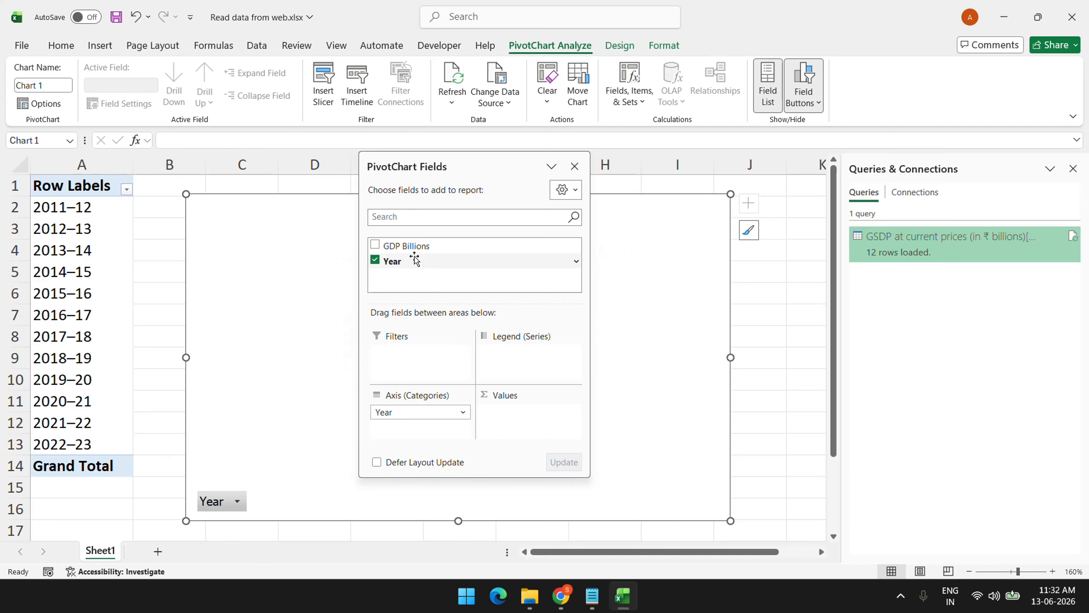
drag(410, 247, 524, 422)
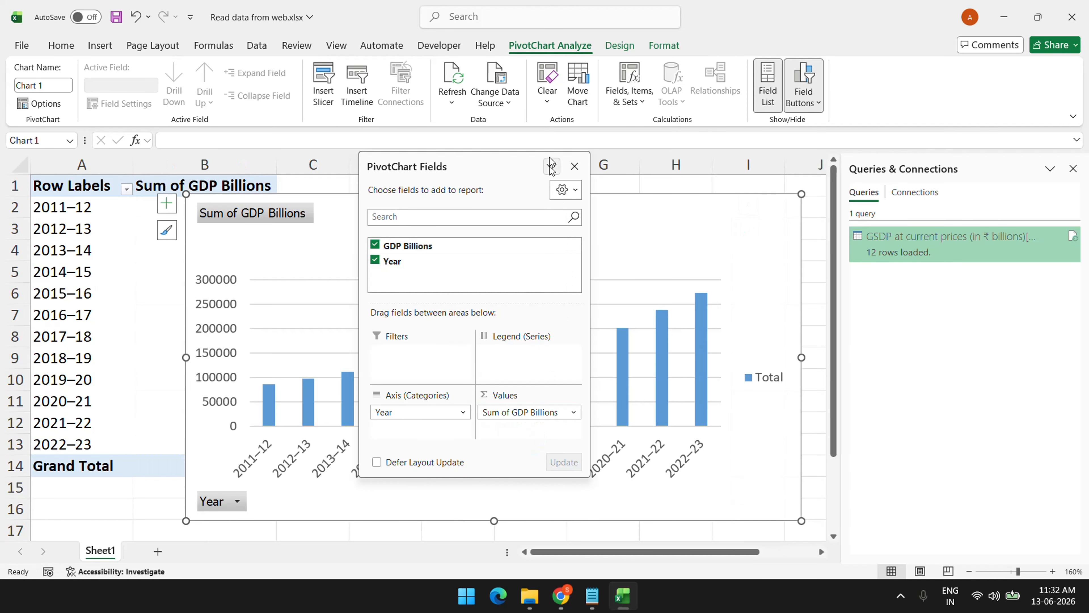
click(575, 166)
drag(599, 200, 371, 178)
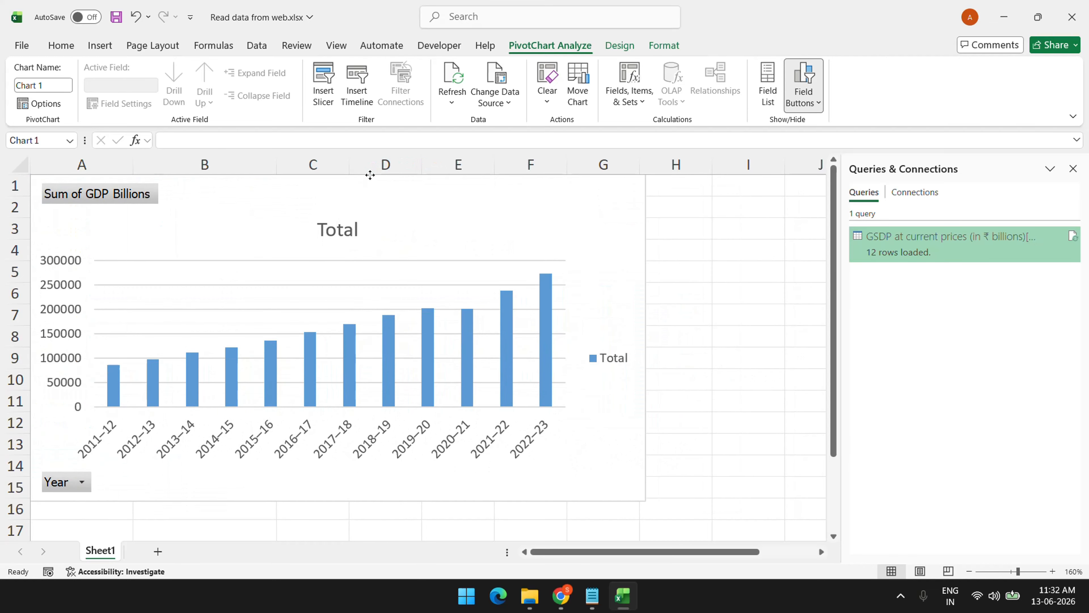
Hide all field buttons on the PivotChart and shrink the bar gap width to 22%
right_click(90, 196)
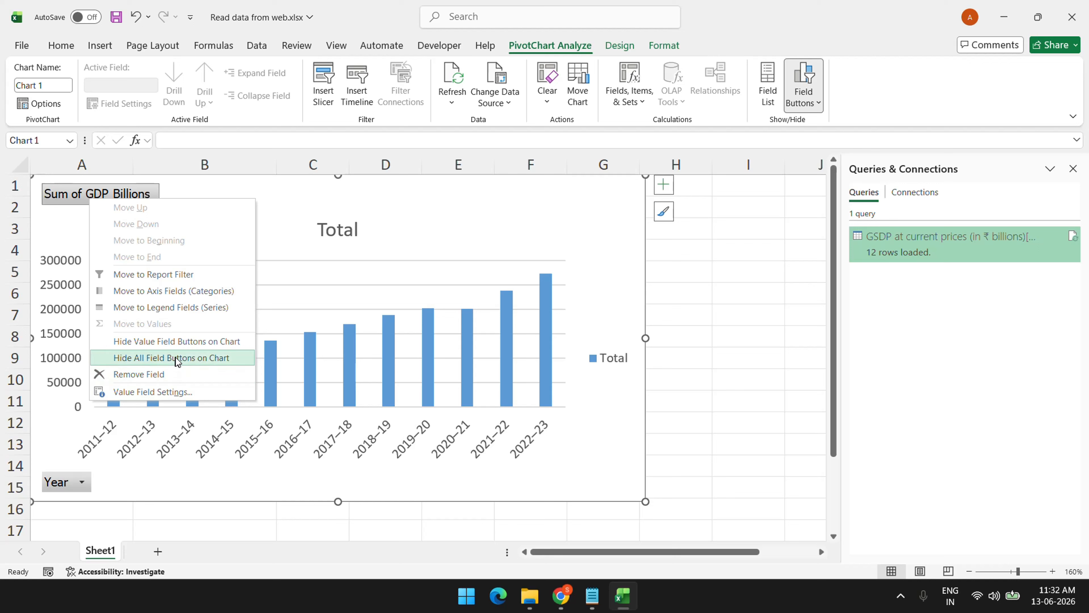
click(175, 357)
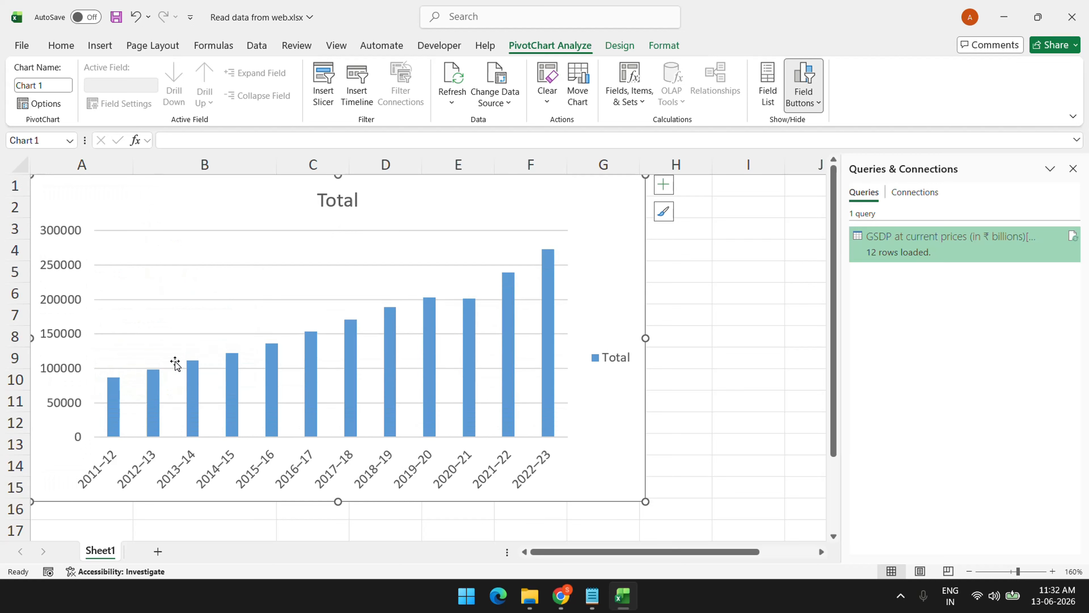
click(154, 385)
right_click(155, 384)
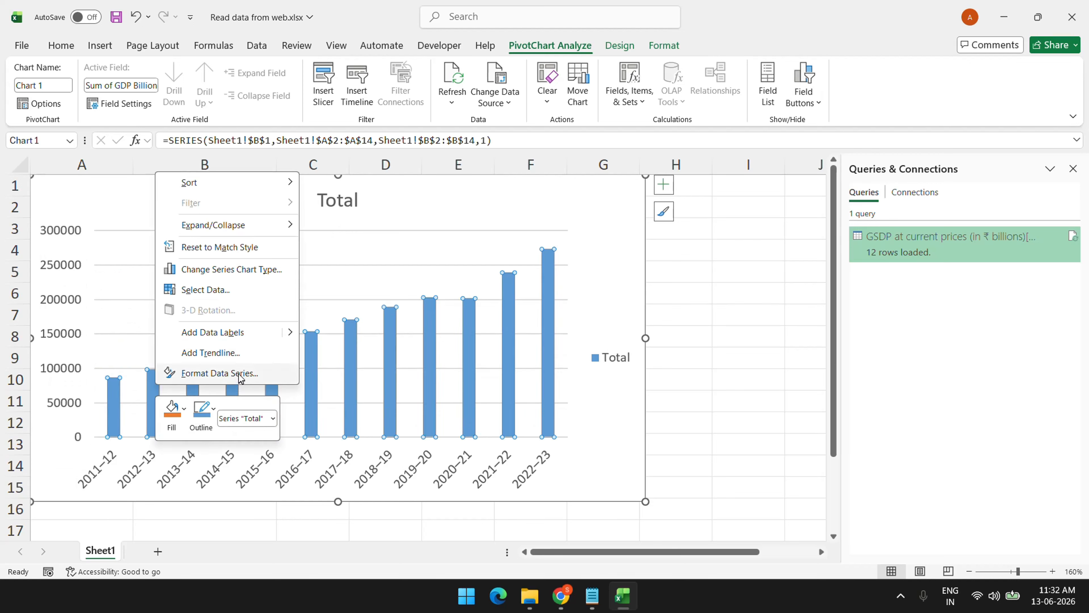
click(239, 370)
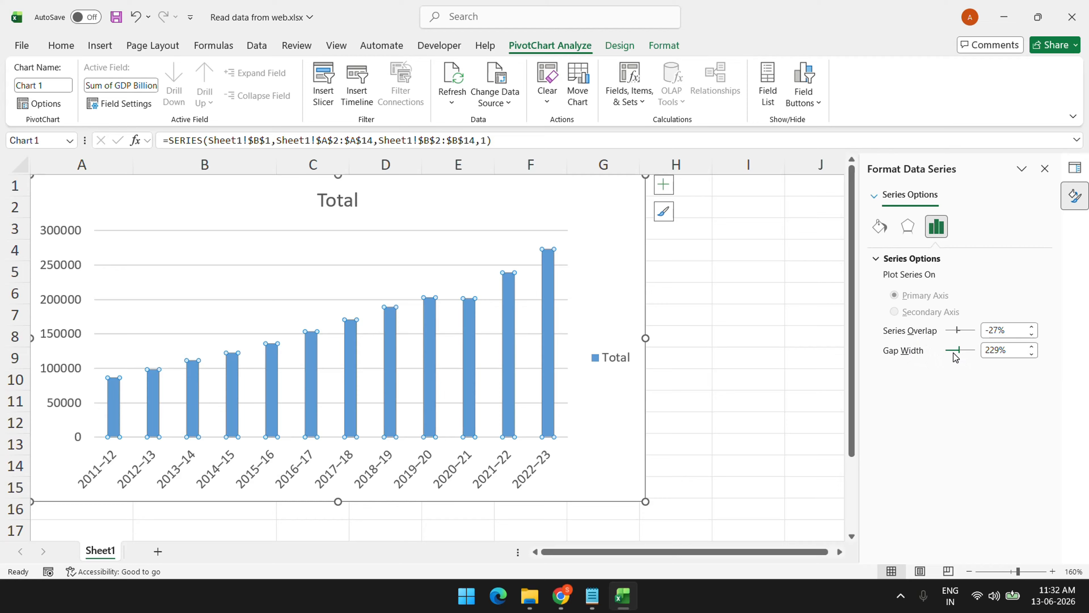
drag(959, 351, 947, 352)
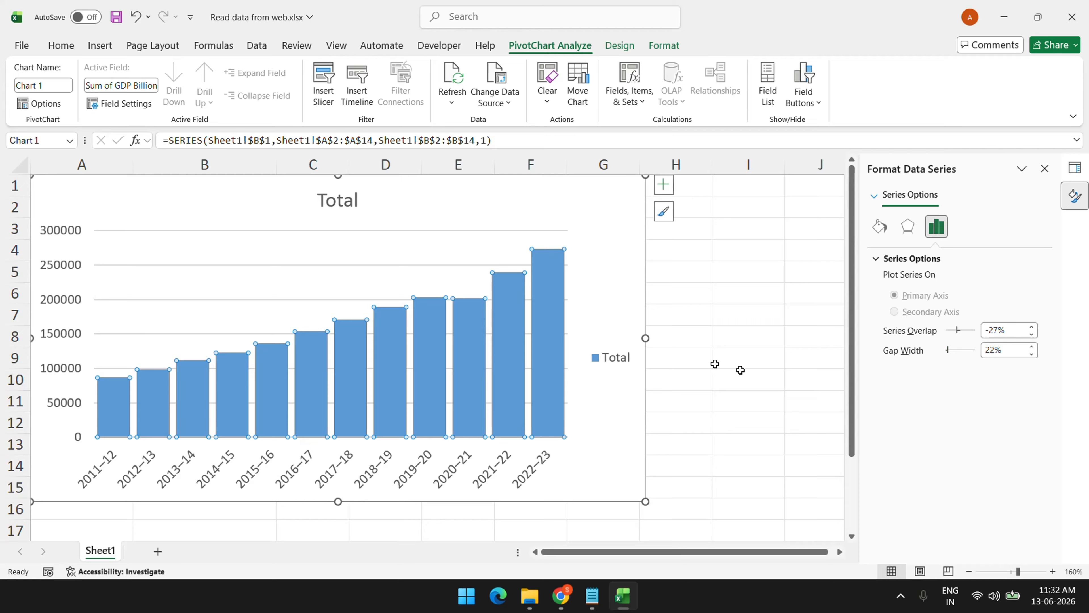
Delete the Total legend and retitle the chart 'Total GDP by year in billions'
click(618, 349)
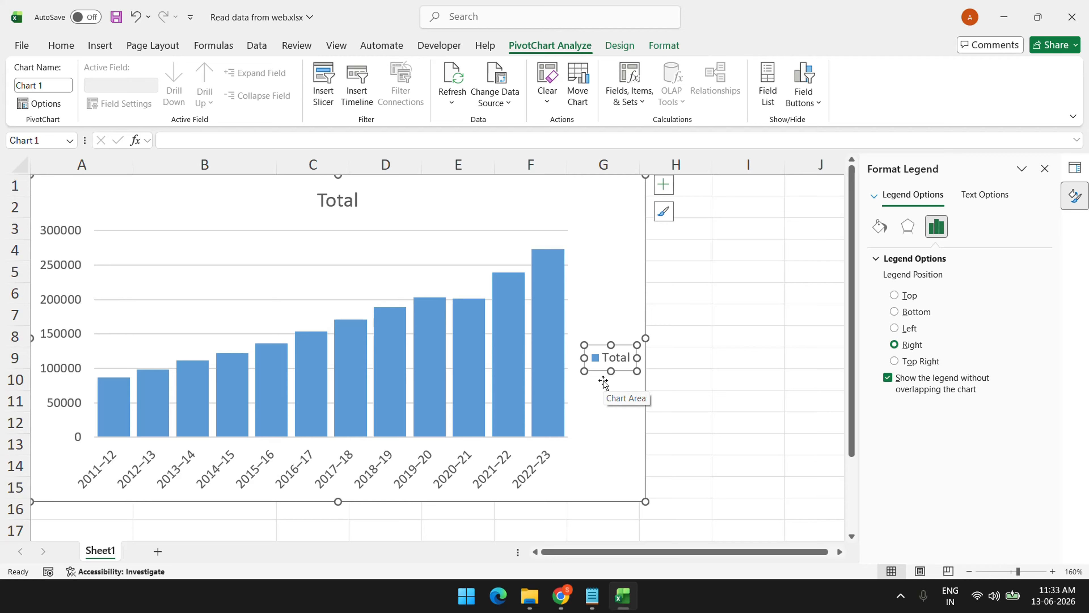
key(Delete)
click(335, 201)
click(325, 200)
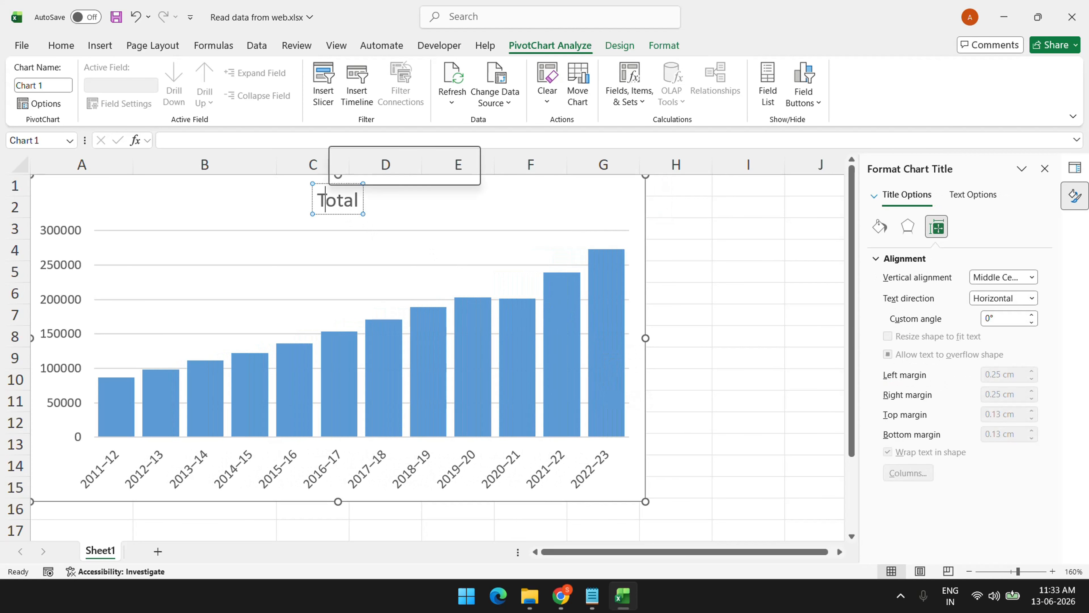
double_click(325, 200)
text(Total)
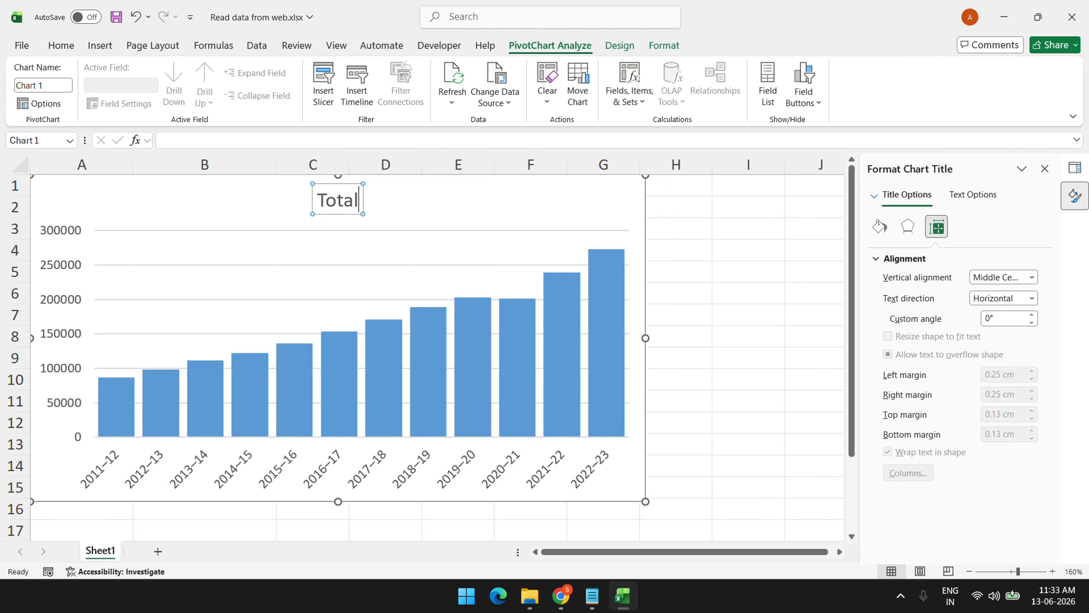
text( GDP)
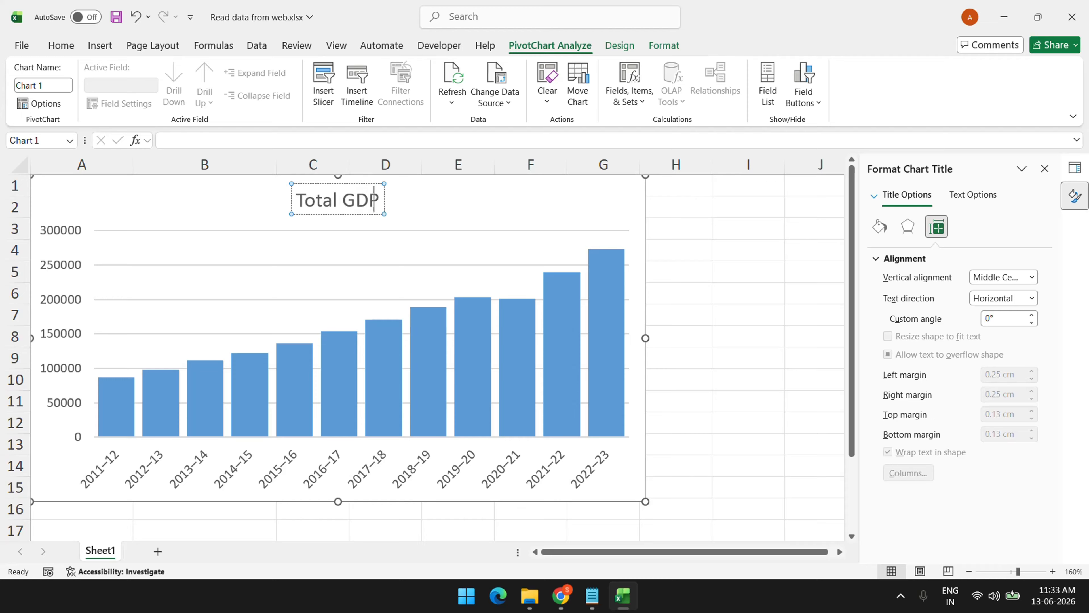
text( by)
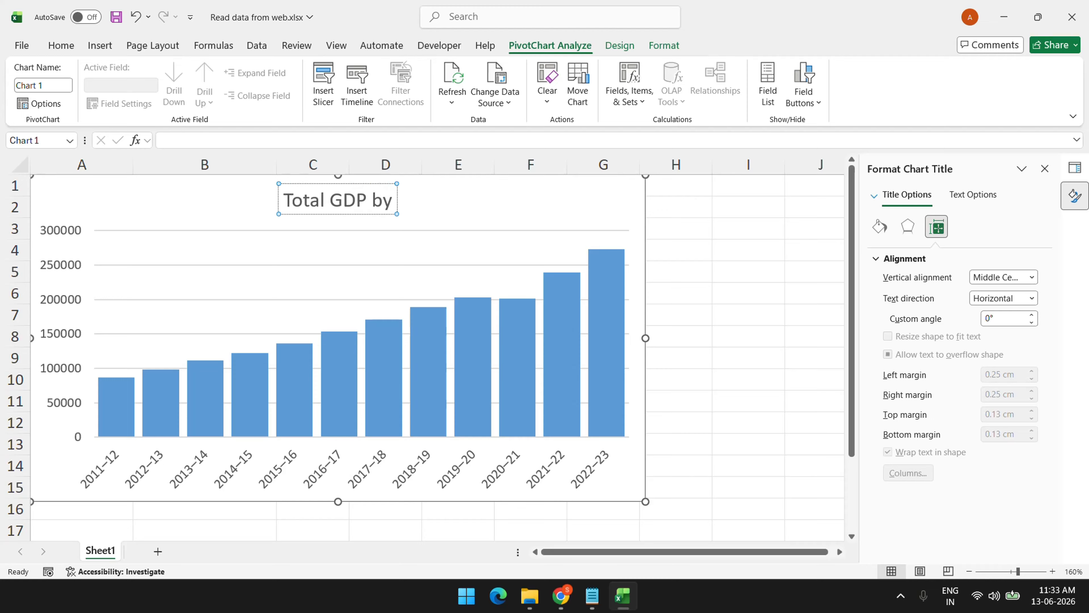
text( year)
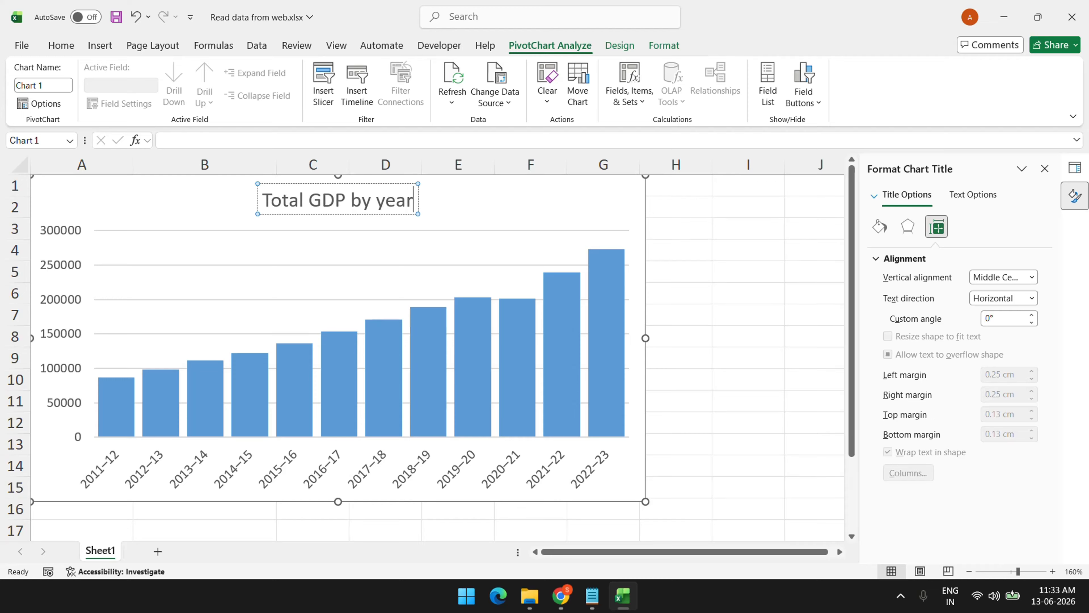
text( in)
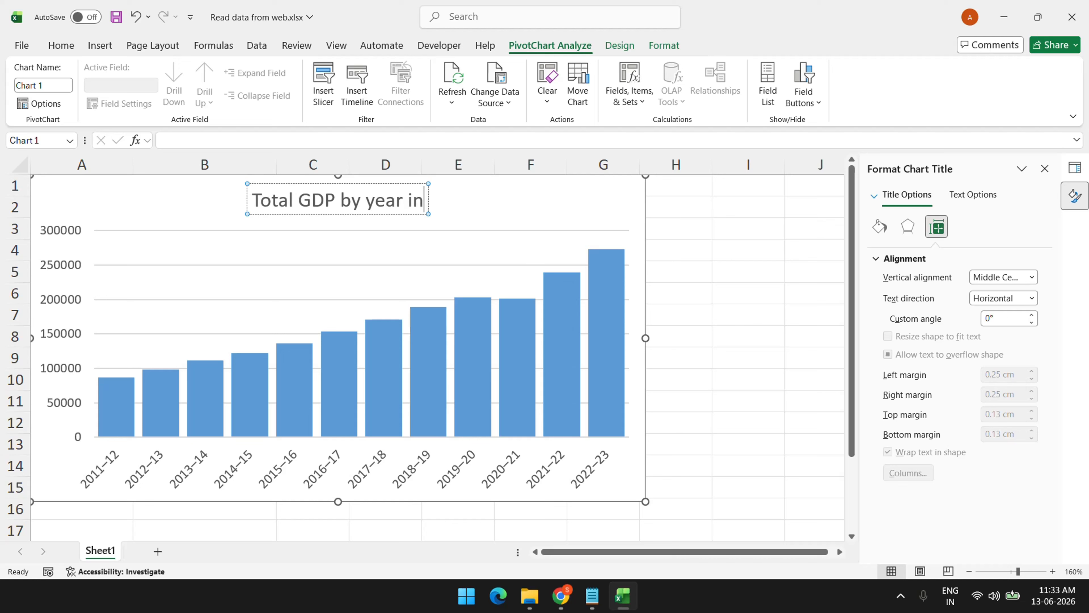
text( bill)
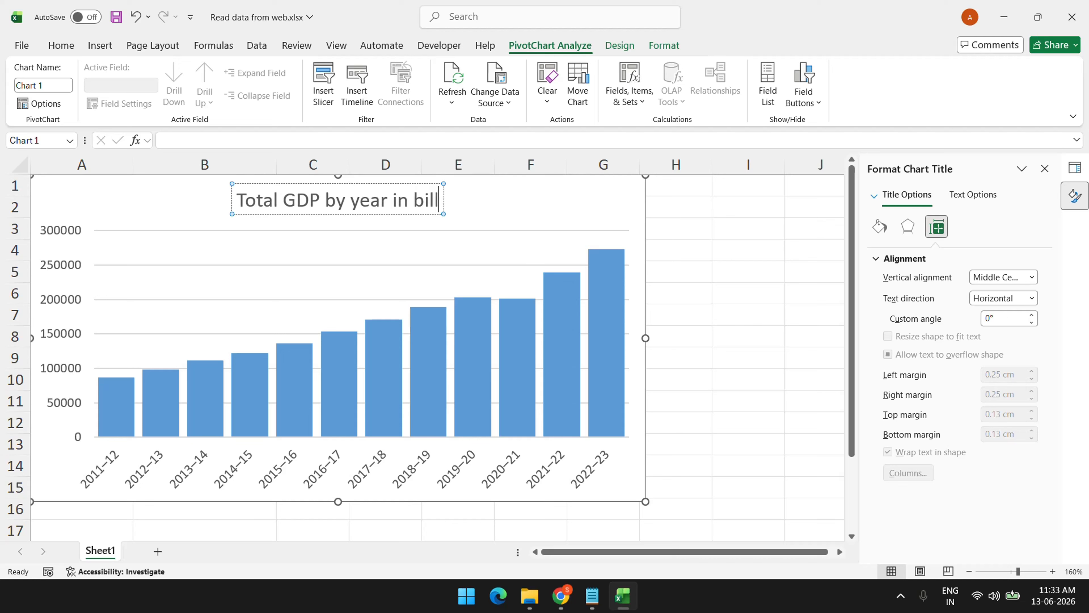
text(ions)
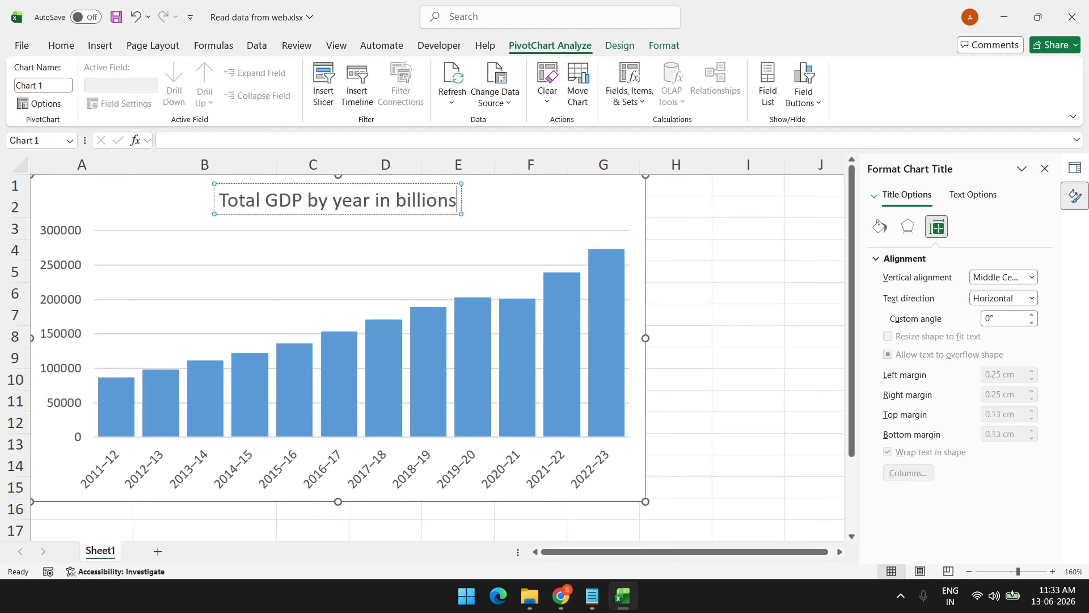
click(810, 359)
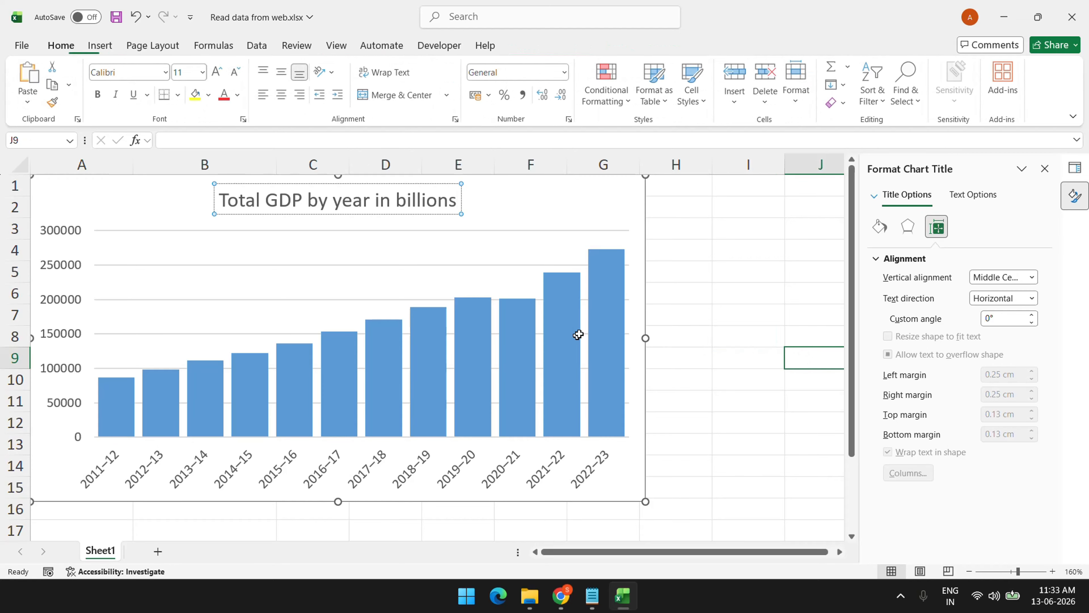
click(308, 264)
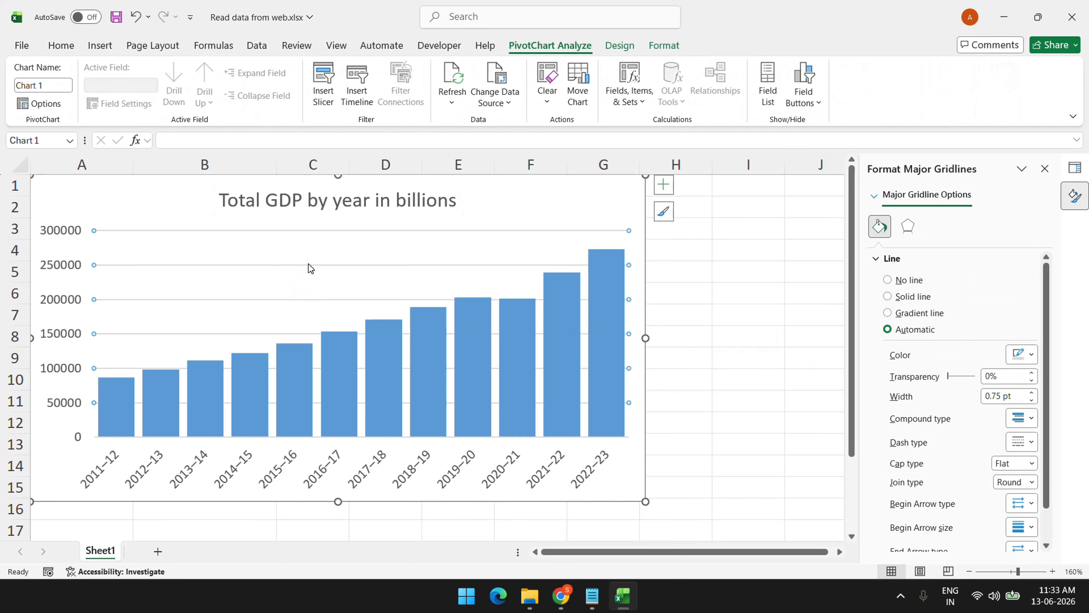
Give the GDP bar series a solid light purple fill from the Standard colours palette
click(349, 342)
click(608, 324)
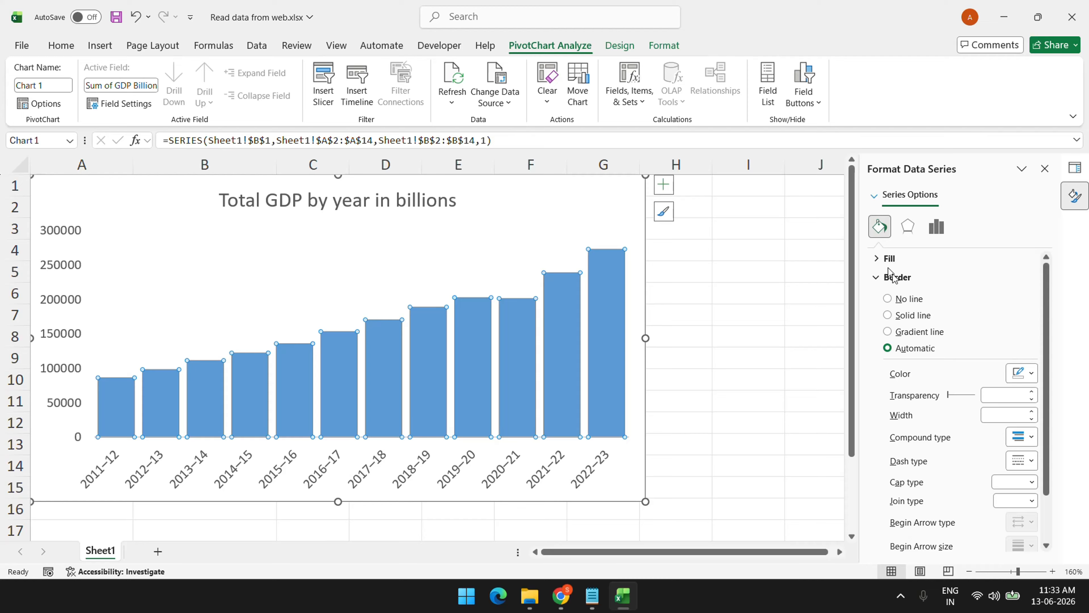
click(896, 259)
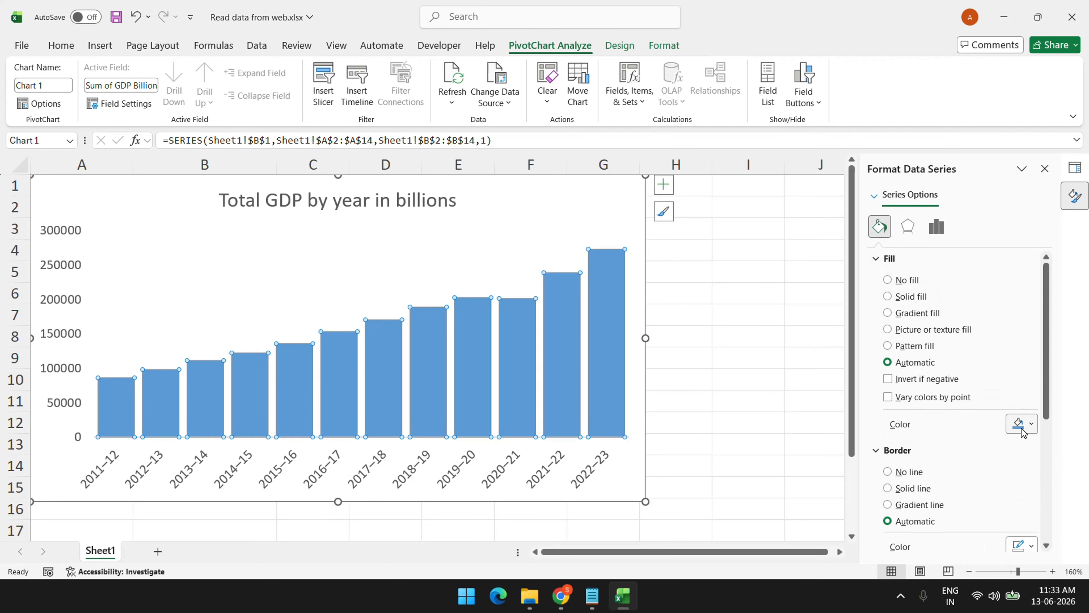
click(1031, 424)
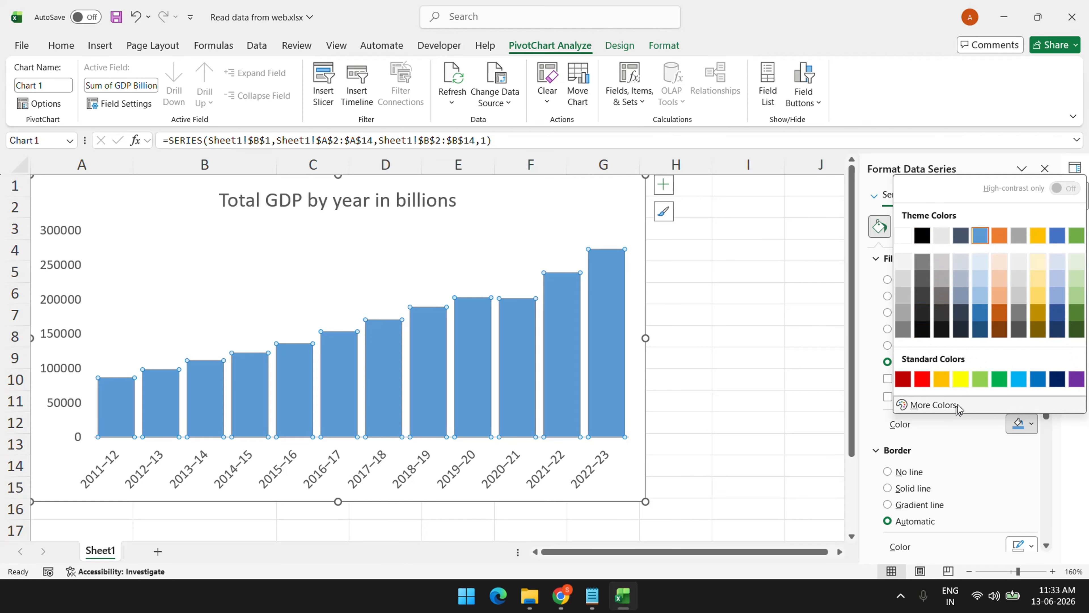
click(943, 405)
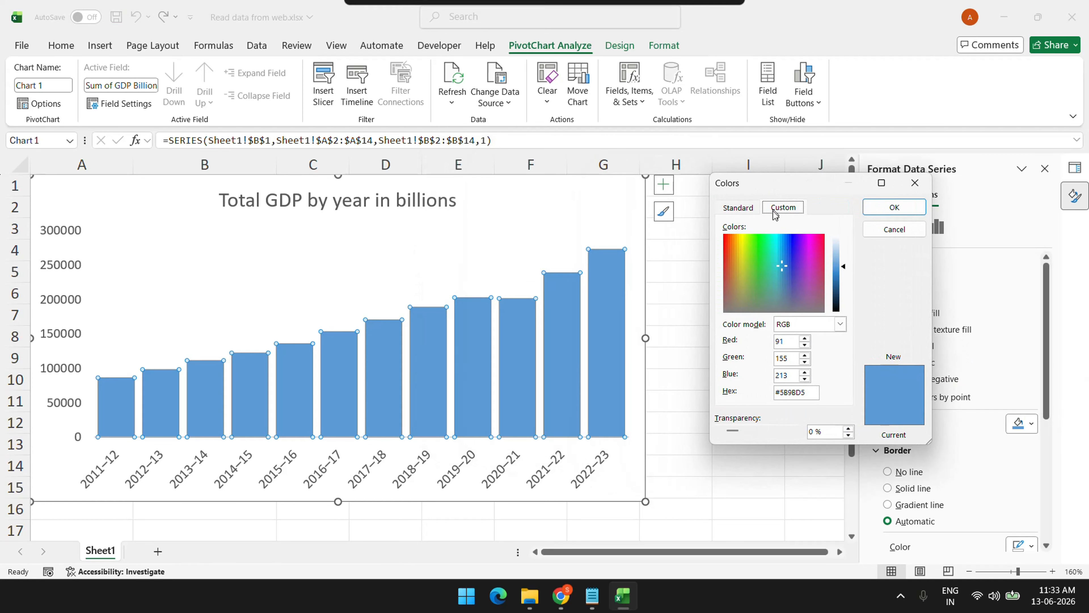
click(740, 210)
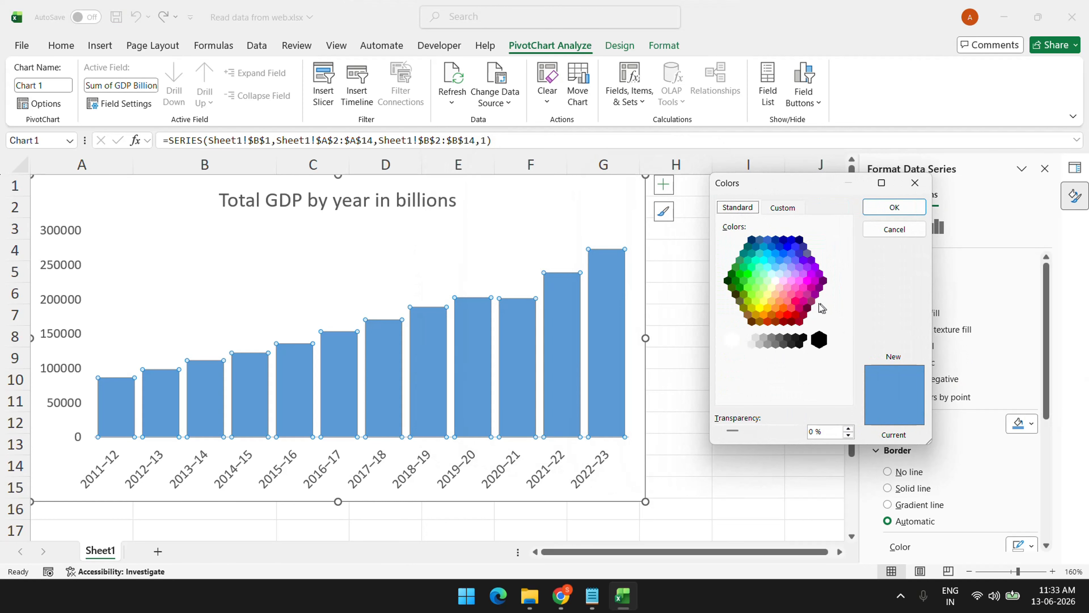
click(796, 274)
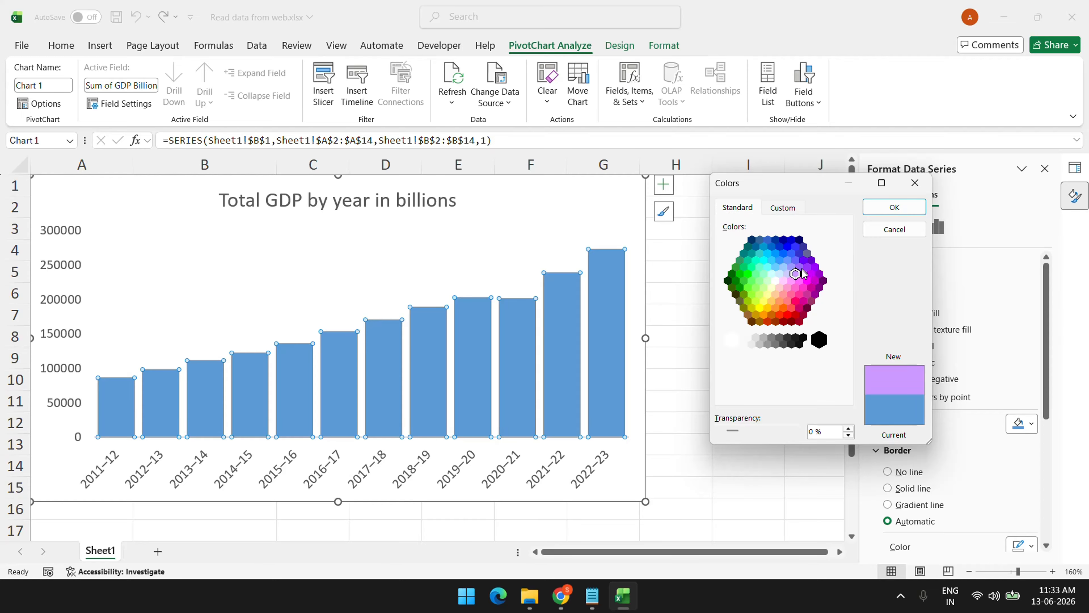
click(888, 208)
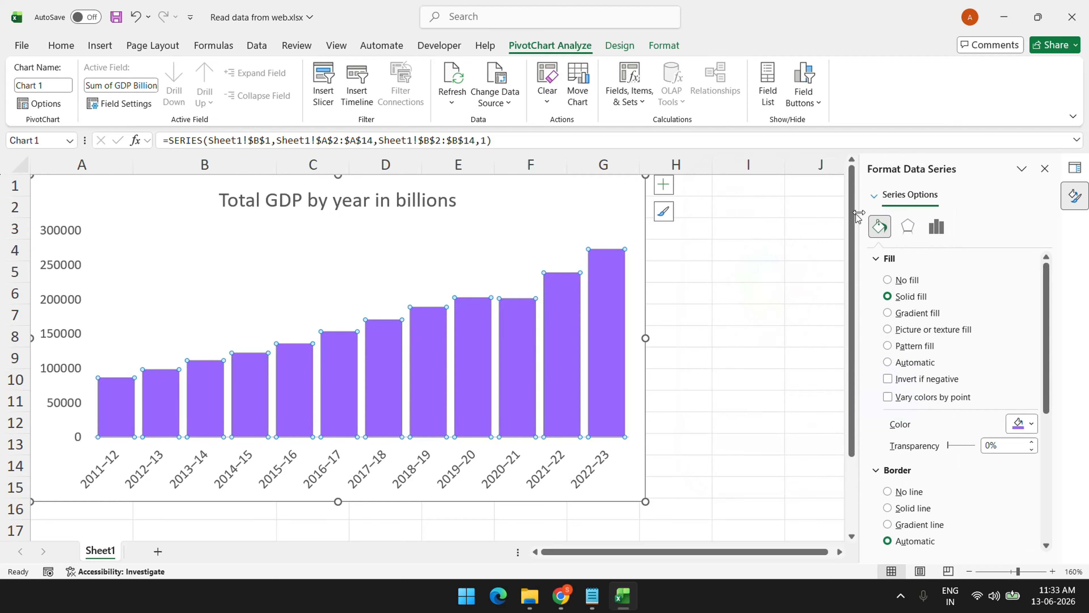
click(750, 298)
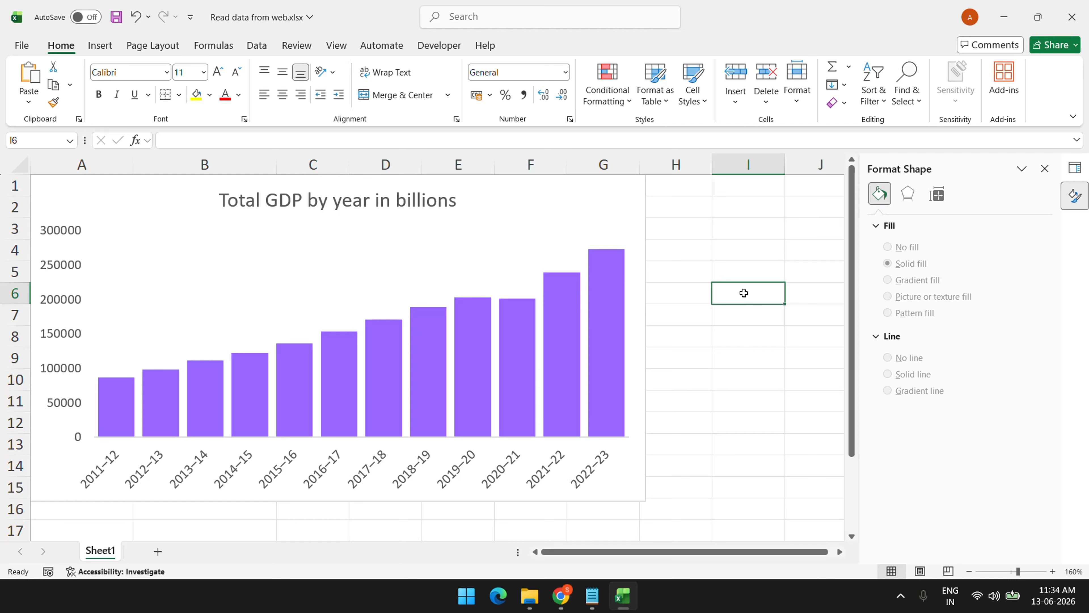
Stretch the chart's right edge to column H, then Refresh All workbook data
click(613, 202)
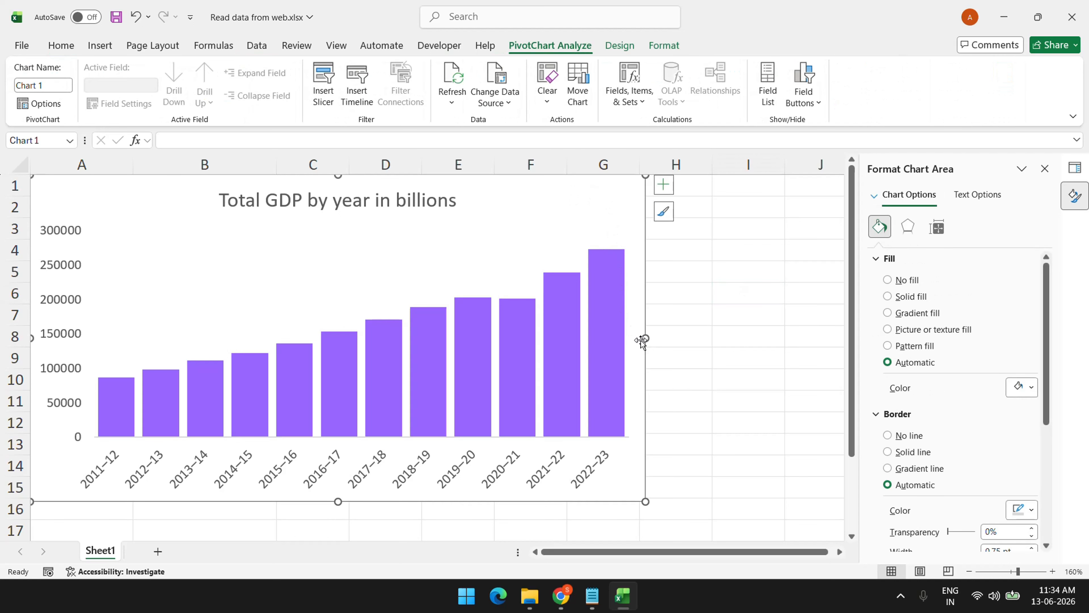
drag(642, 342, 715, 338)
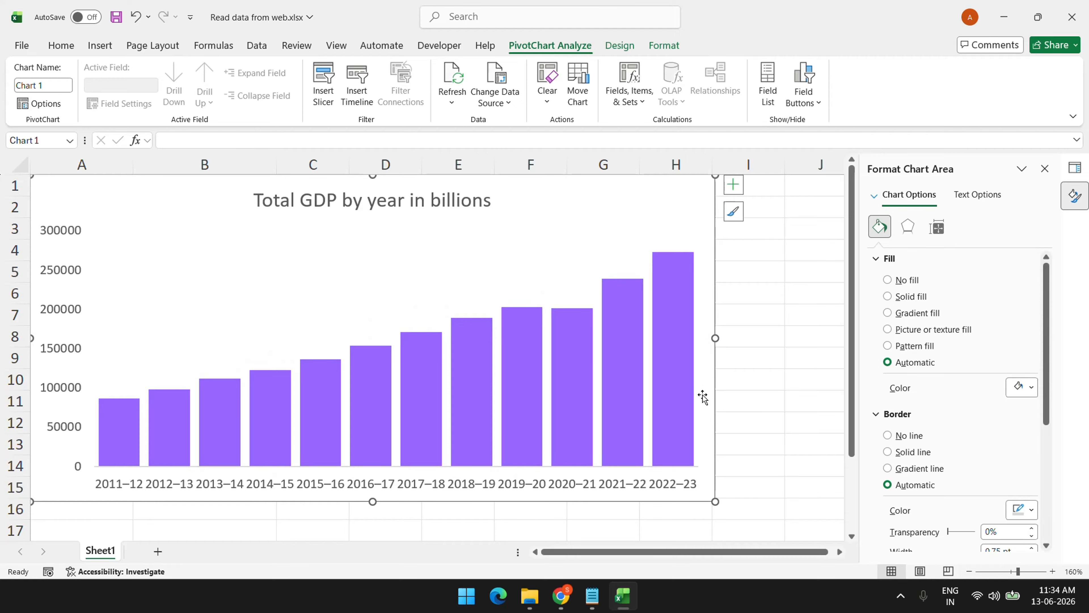
click(758, 349)
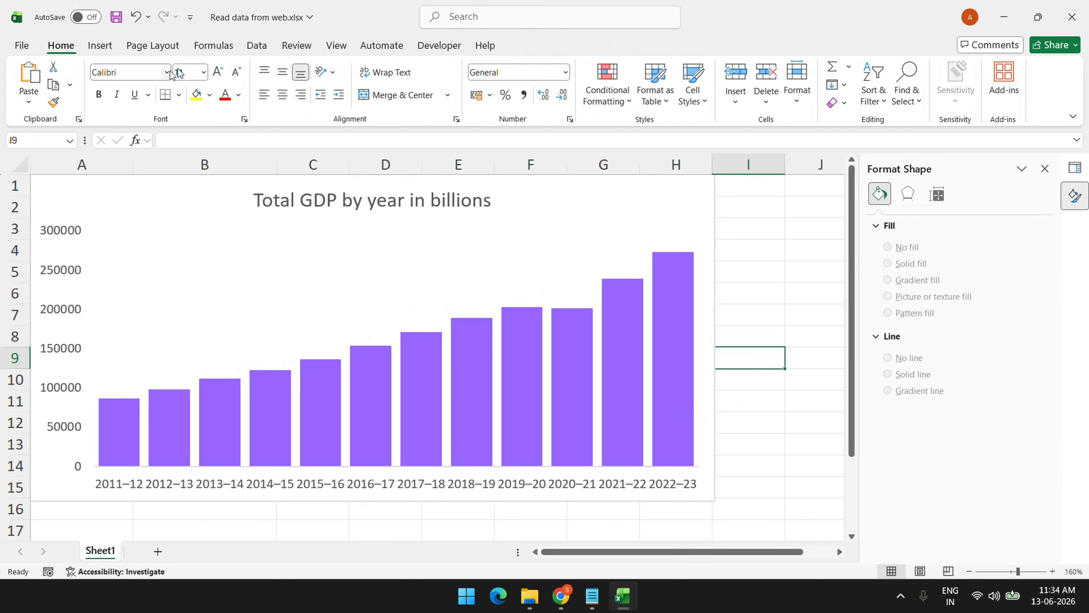
click(257, 45)
click(266, 82)
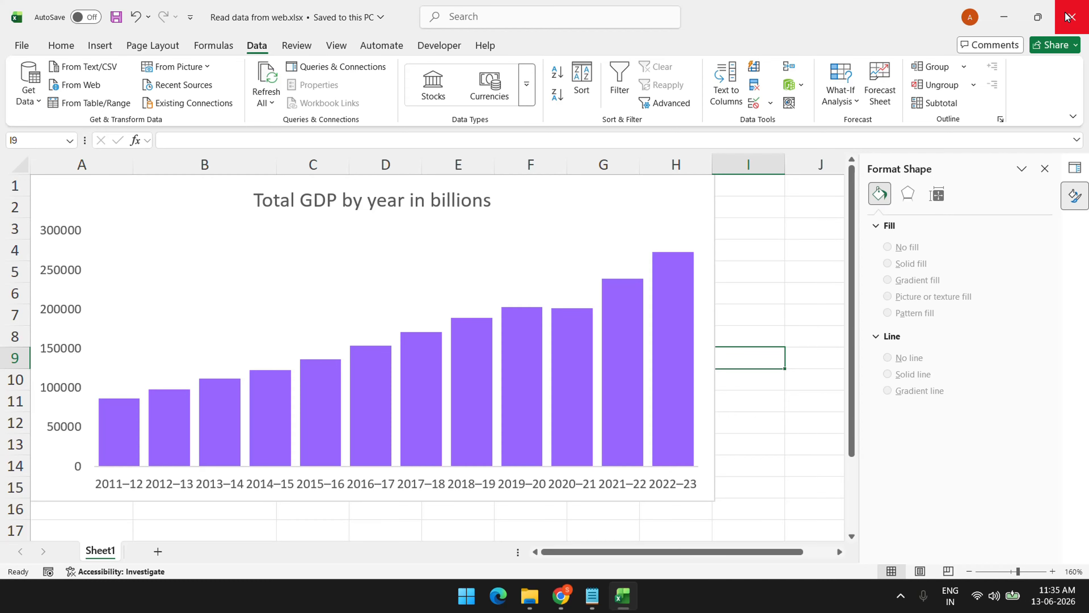
Resize the GDP chart's height so its bottom ends near row 15
click(1066, 17)
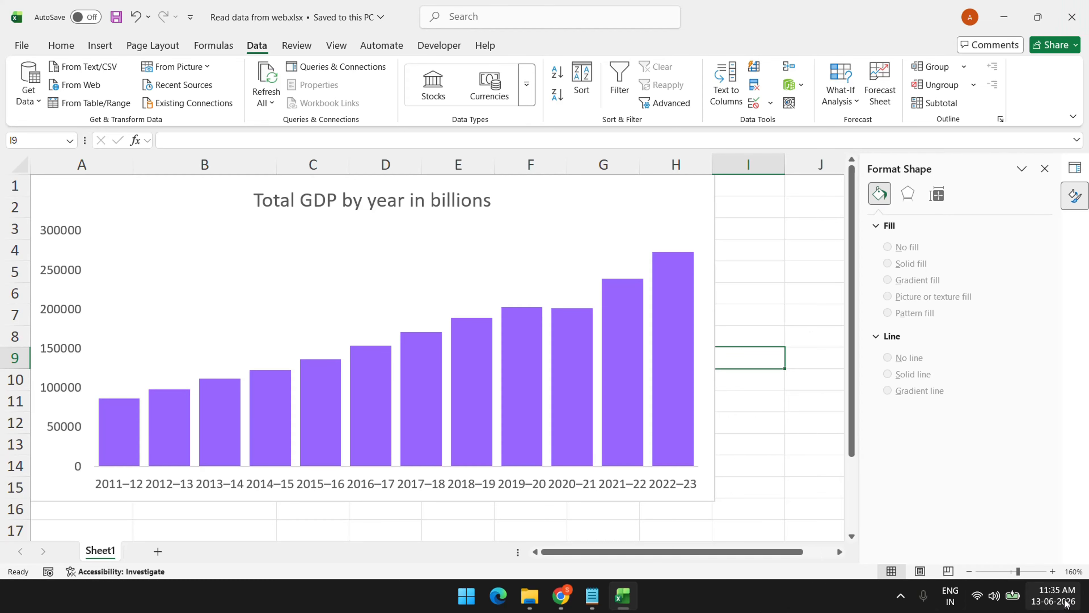
click(1047, 596)
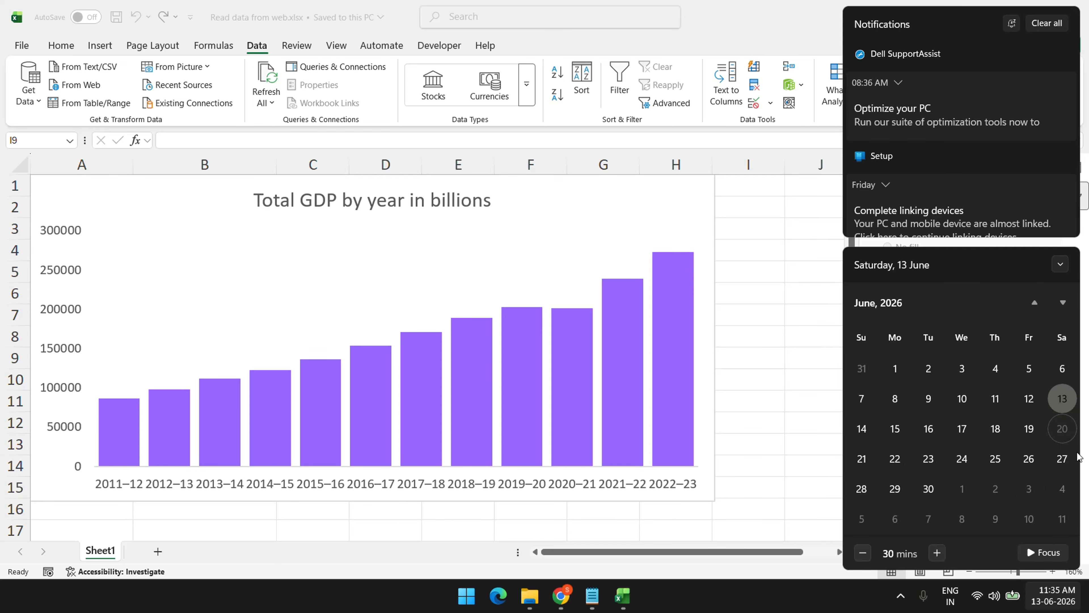
click(384, 505)
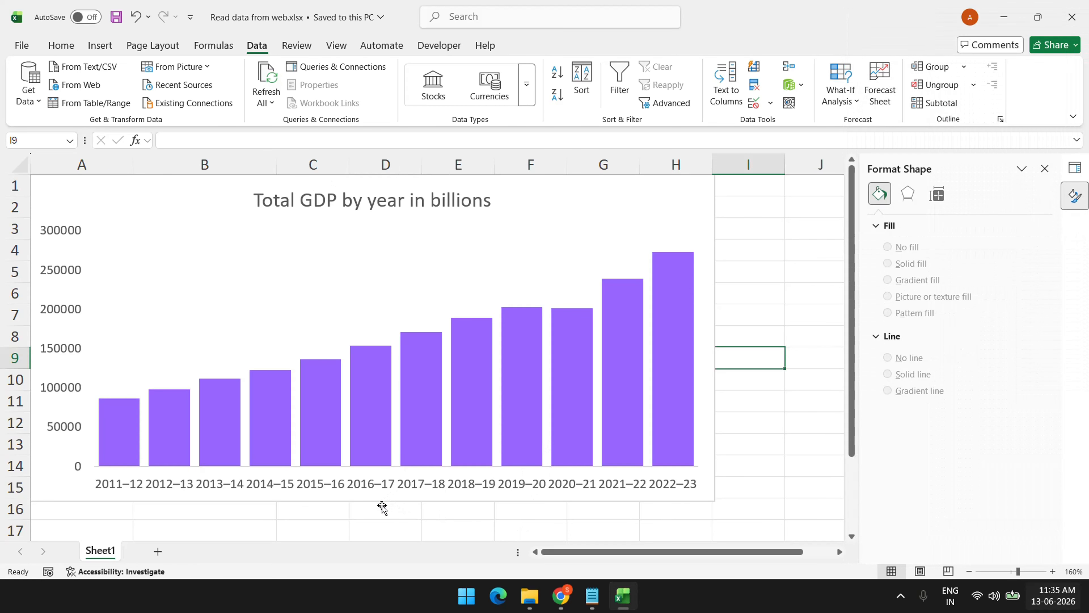
click(373, 501)
mouse_move(374, 501)
mouse_down()
mouse_move(374, 482)
mouse_move(372, 499)
mouse_up()
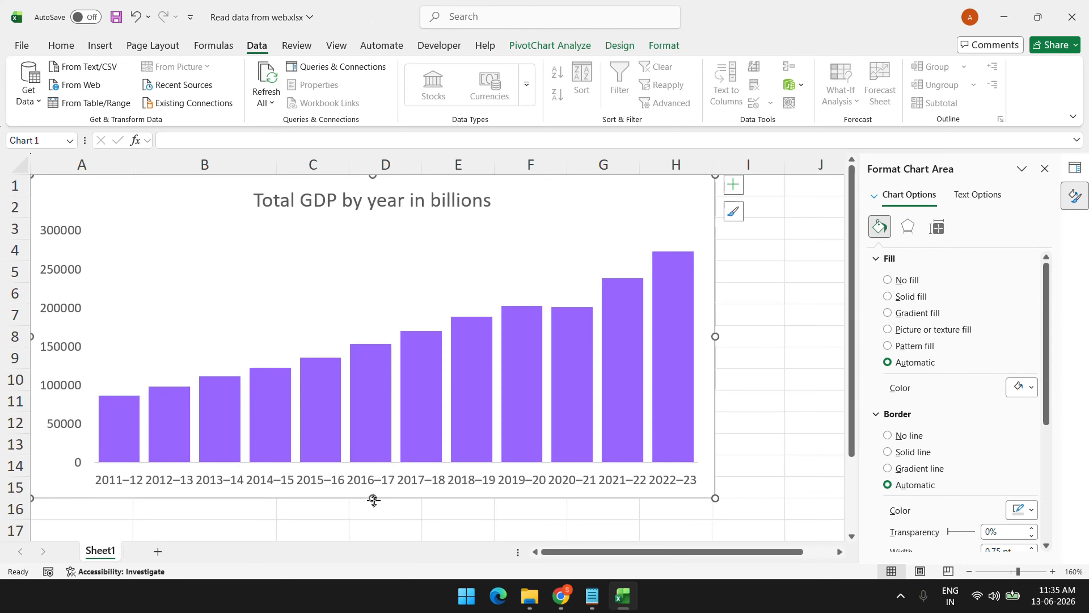
click(768, 273)
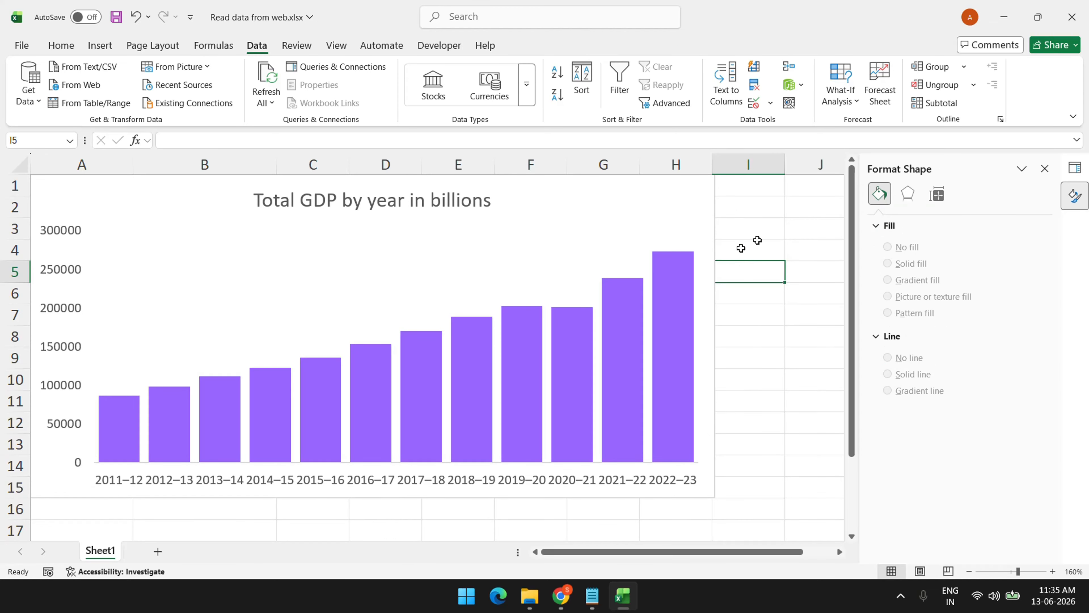
click(329, 209)
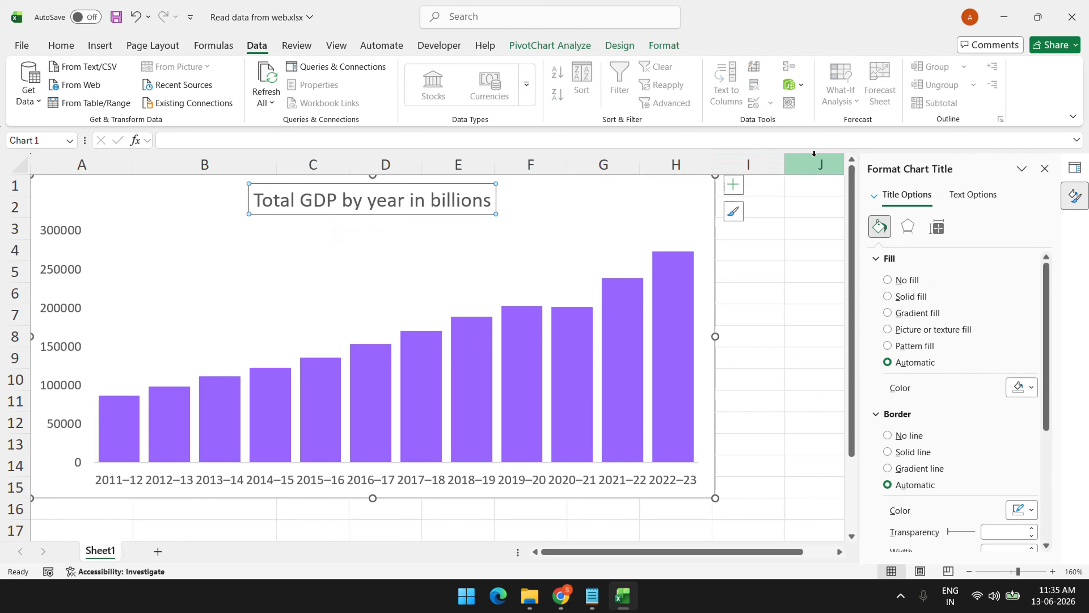
Open Power Query.xlsx from the PQ Demo 13-Jun folder
click(633, 595)
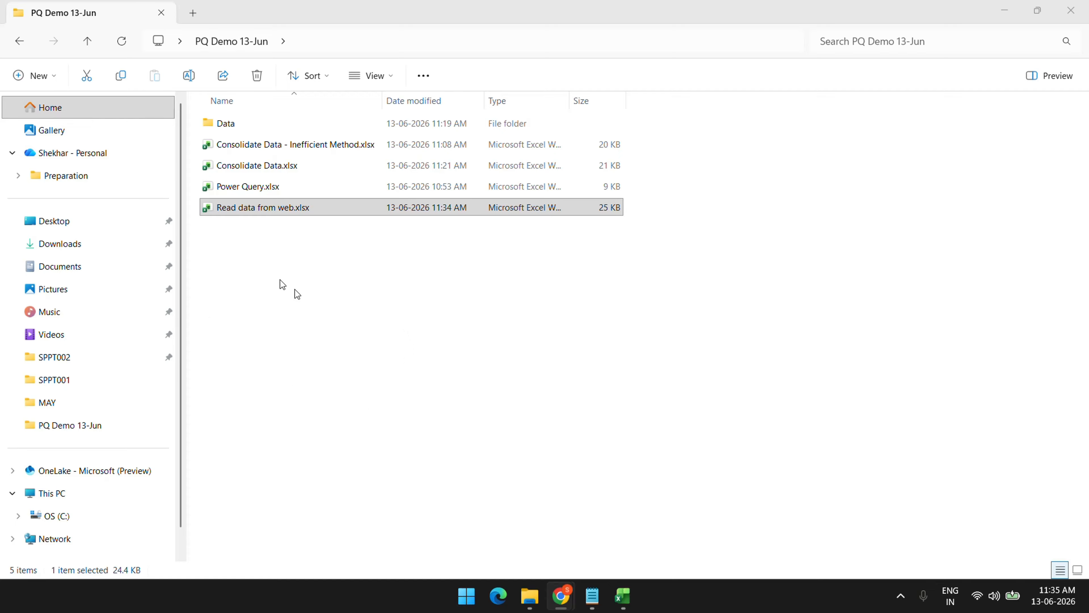
click(347, 210)
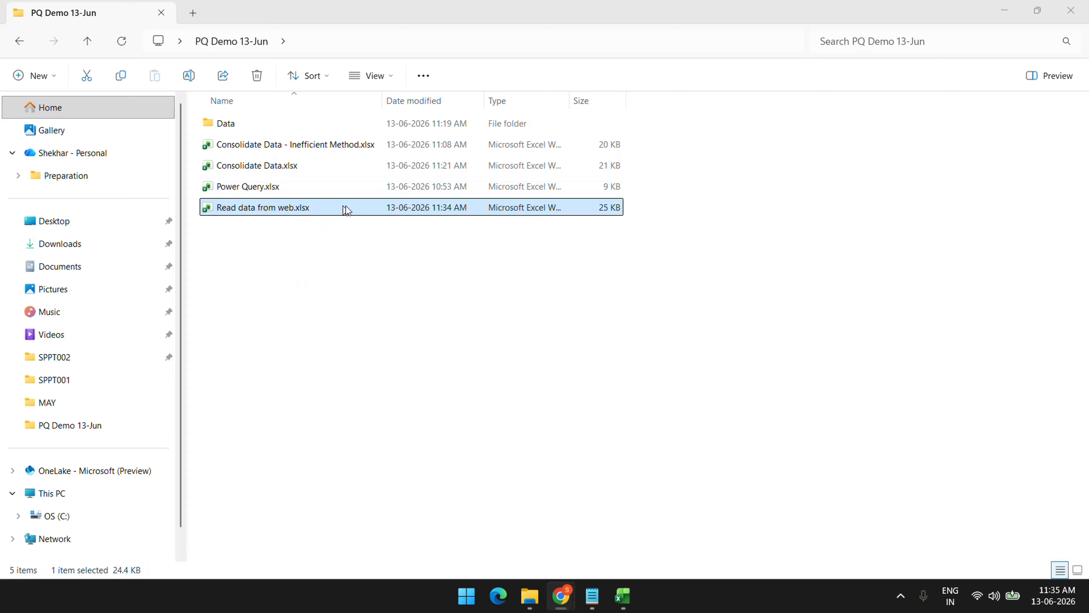
double_click(371, 193)
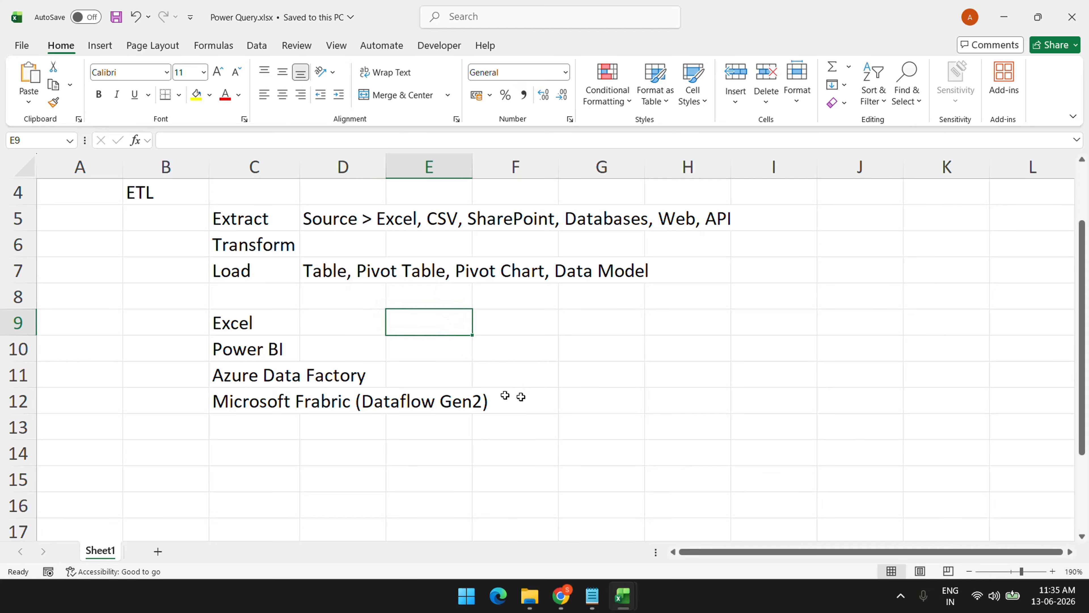
Enter the contact person's full name in cell A14 below the ETL tools list
scroll(64, 336, down, 4)
scroll(303, 393, up, 5)
scroll(284, 397, down, 5)
scroll(300, 430, up, 3)
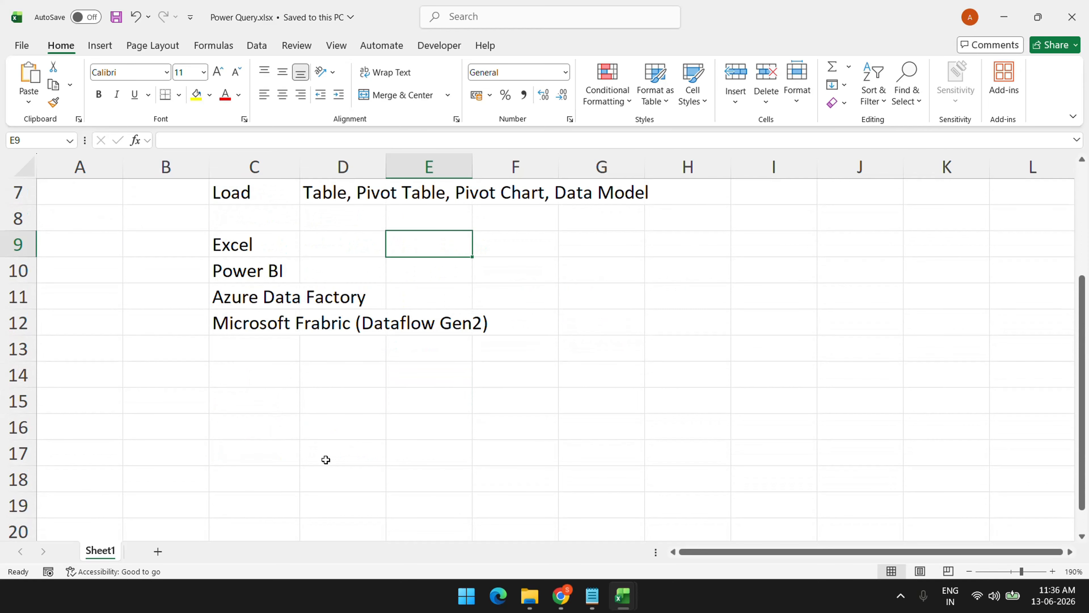
click(65, 376)
scroll(309, 433, down, 1)
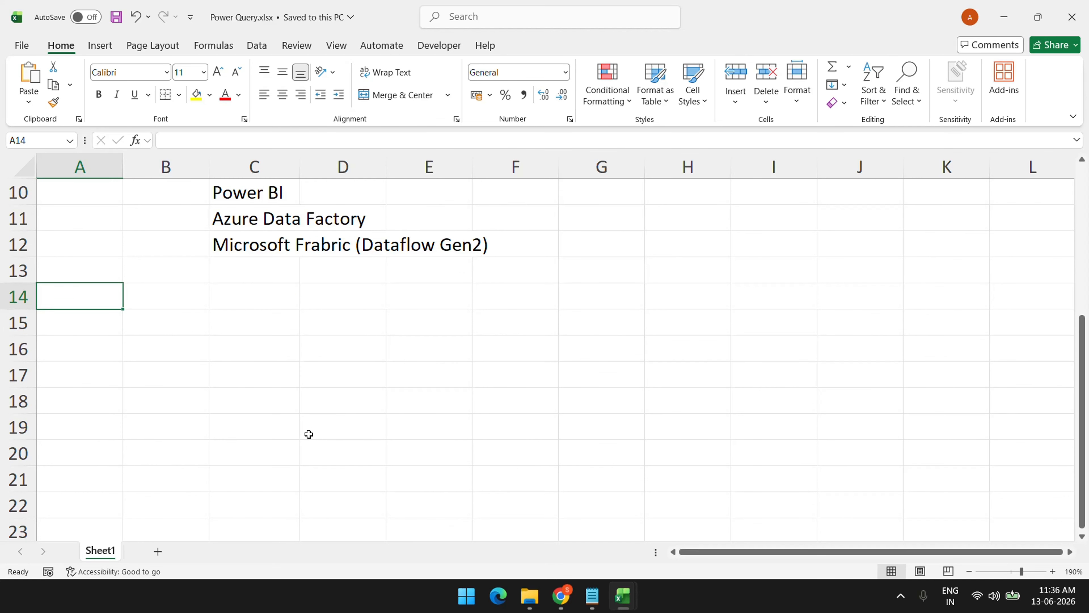
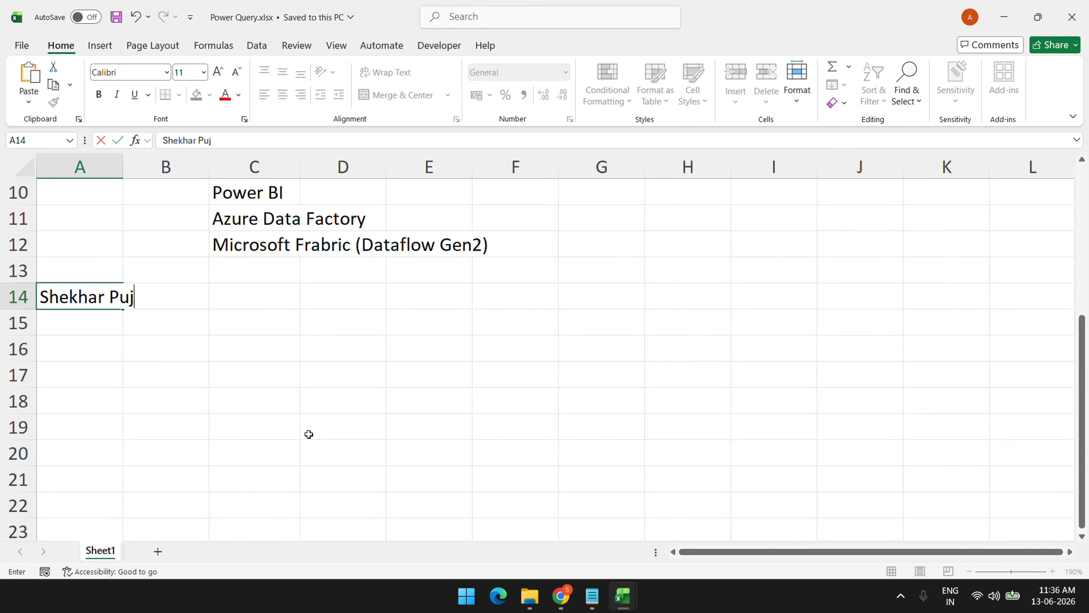
key(shift+Home)
click(60, 324)
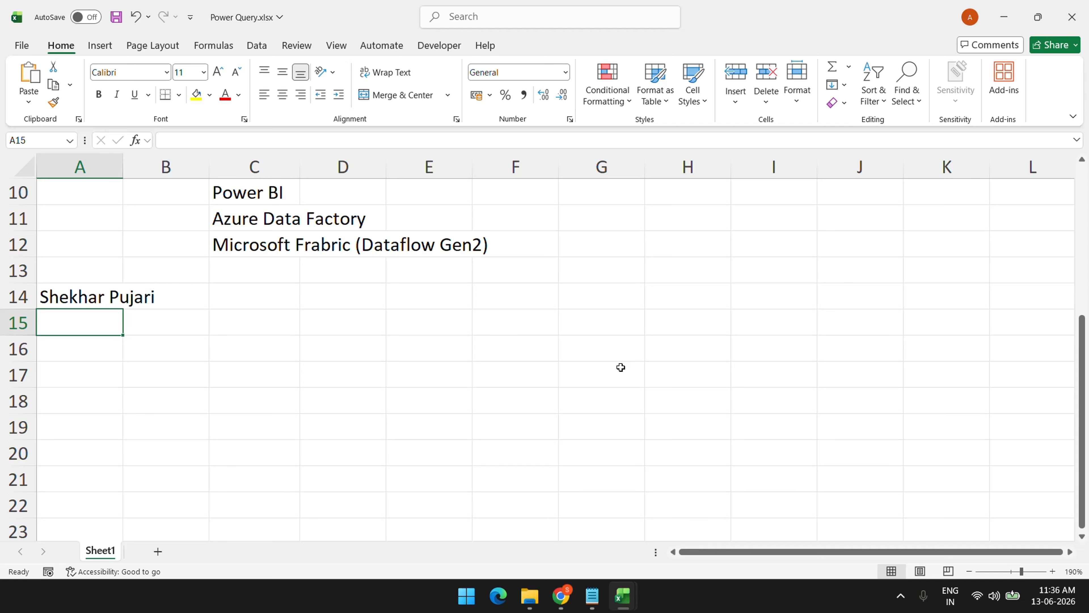
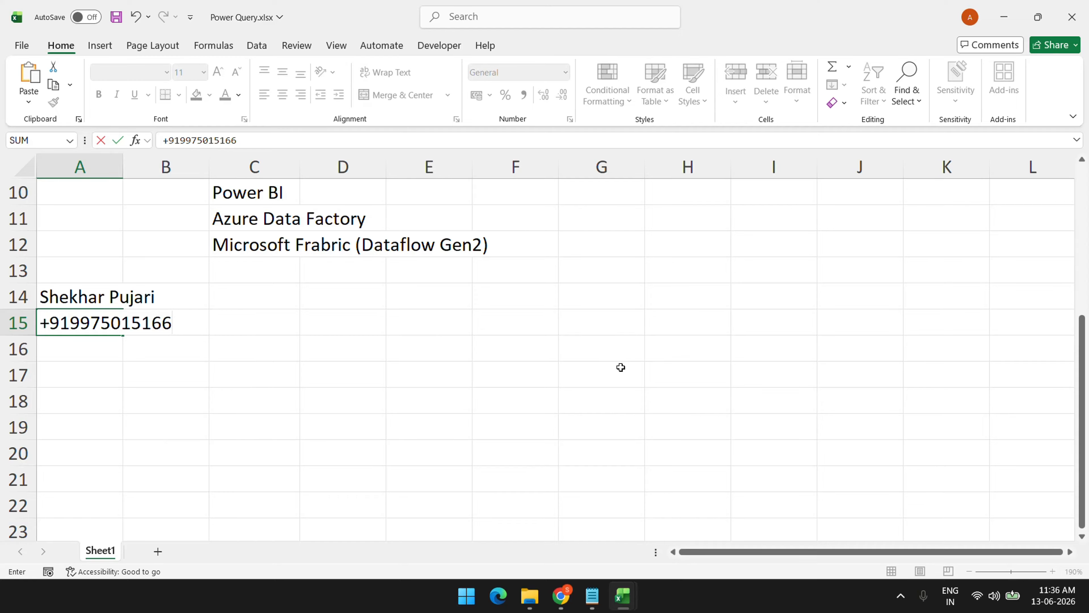
Enter the contact's phone number in A15 as text, with the +91 country code spaced apart
key(Return)
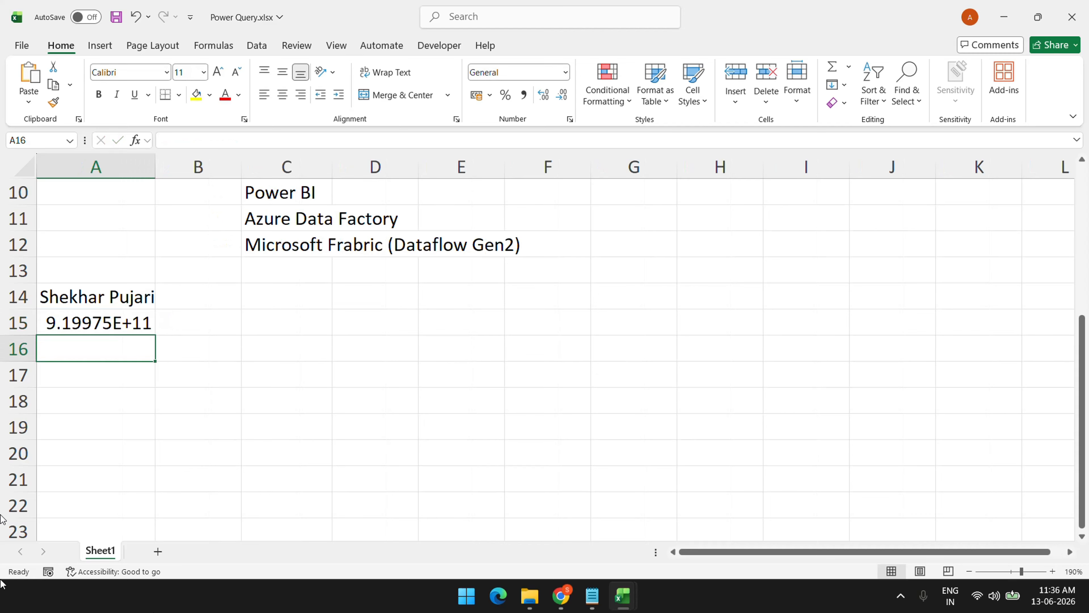
click(117, 327)
double_click(39, 324)
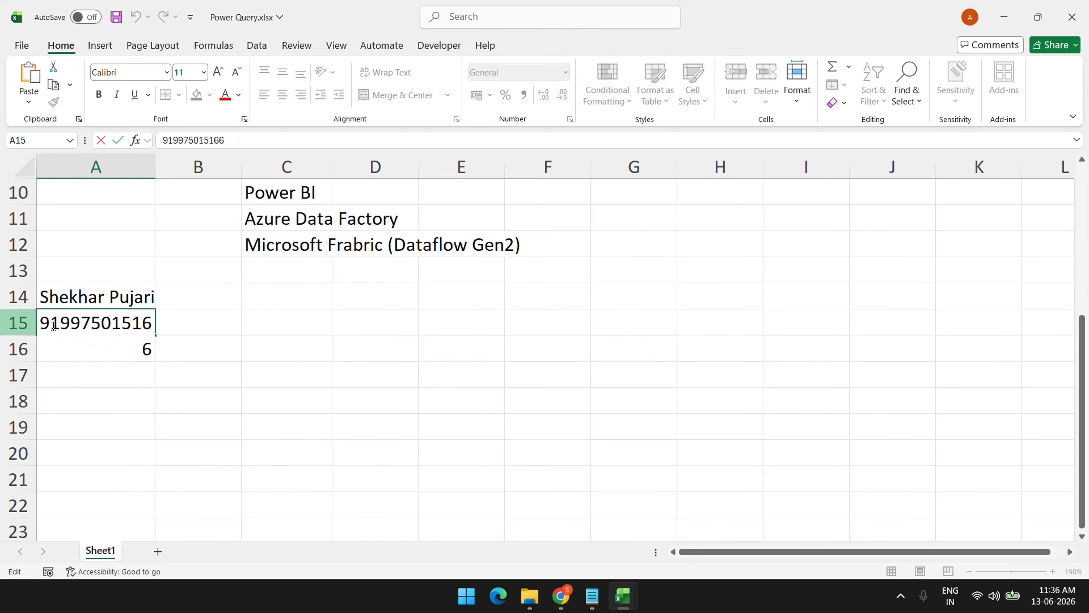
text('+)
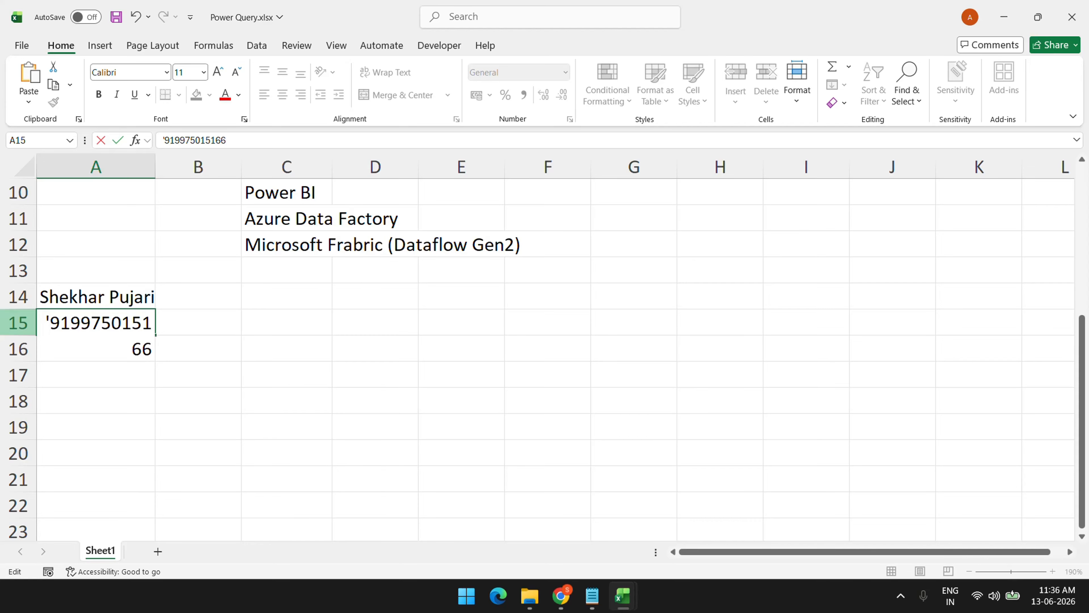
key(Right)
key(Right)
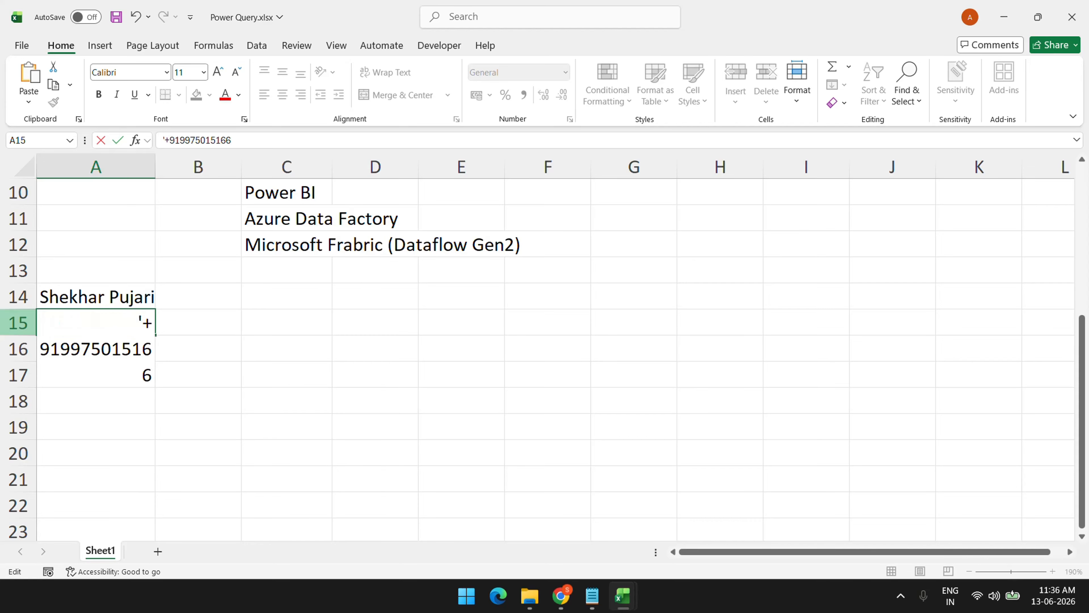
key(Return)
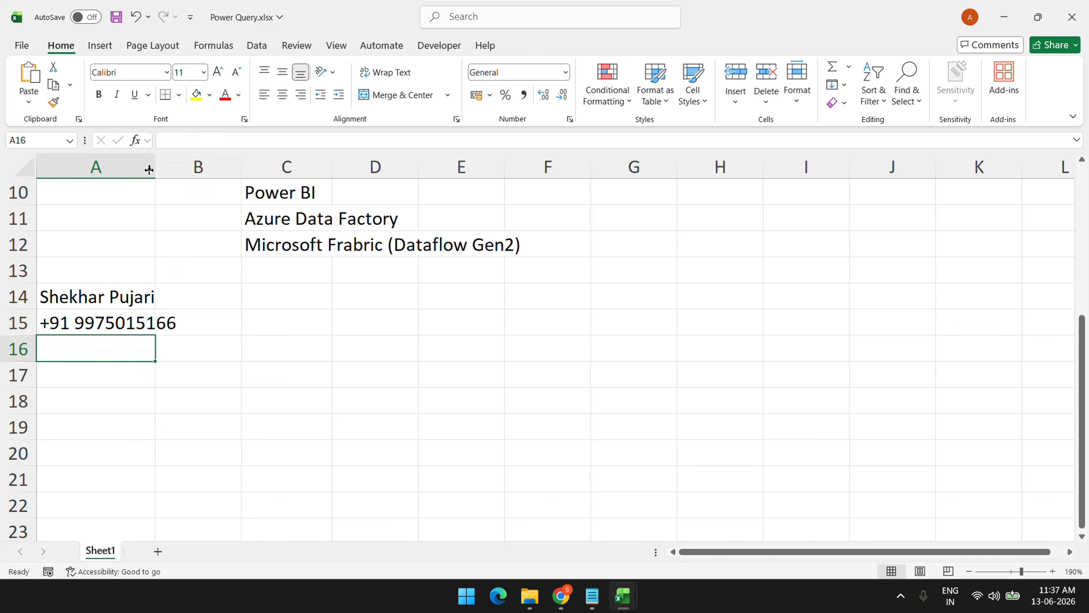
Autofit column A, narrow it again, and select the contact name and phone cells
double_click(155, 167)
scroll(149, 413, up, 3)
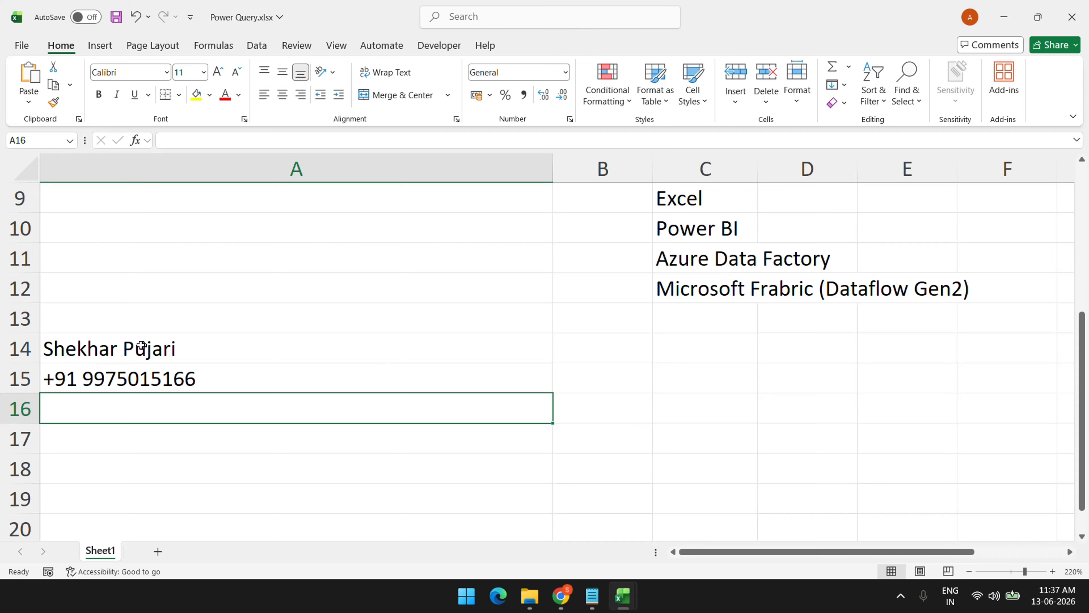
drag(549, 164, 157, 165)
drag(83, 350, 74, 401)
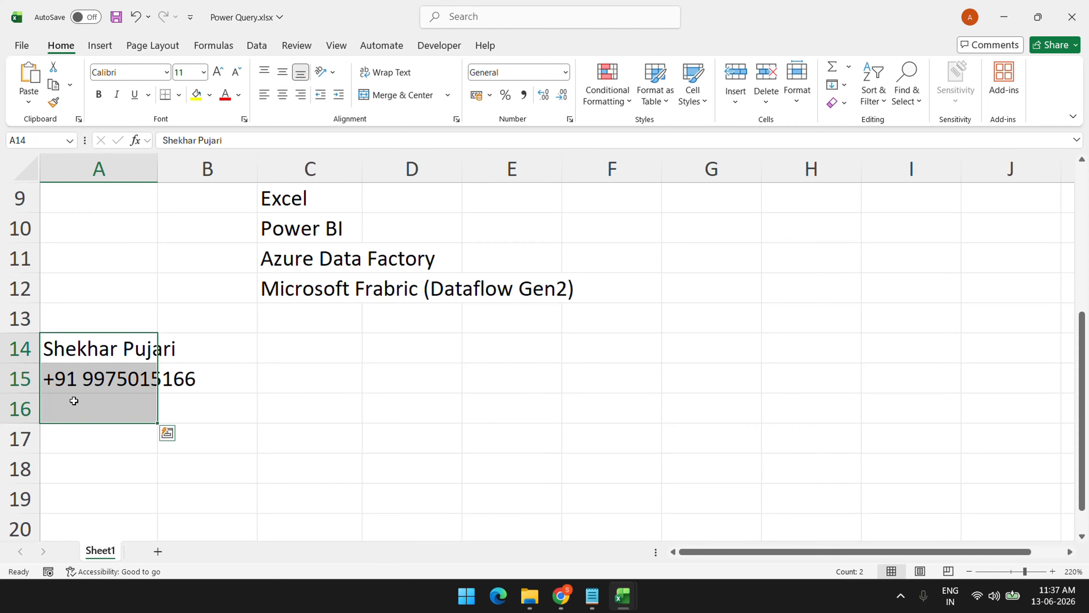
Clear the contact name and phone number from column A
key(Delete)
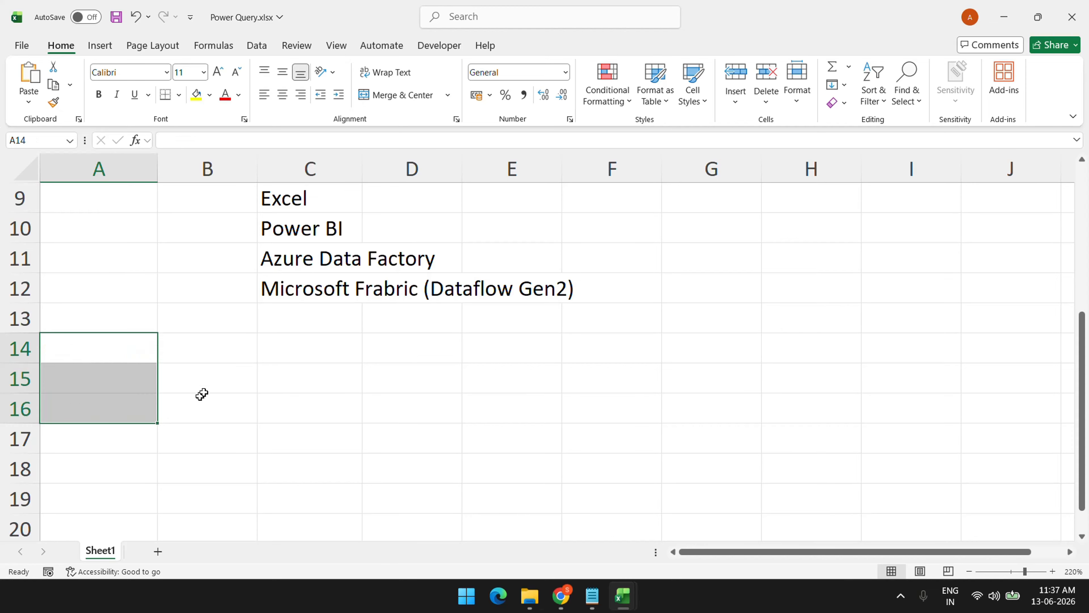
key(Right)
click(97, 381)
click(105, 413)
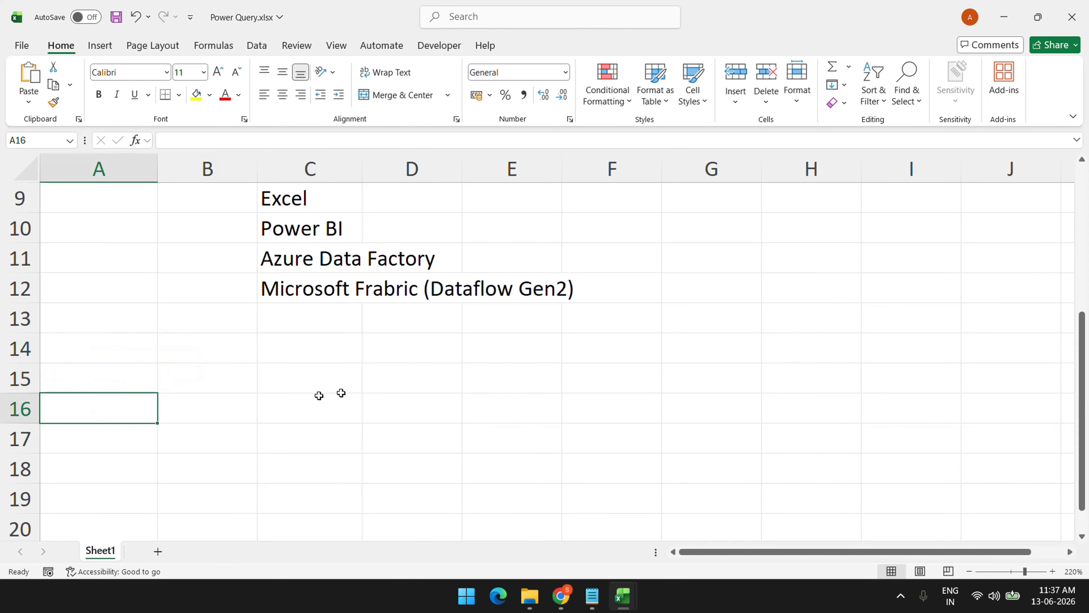
scroll(233, 386, down, 2)
scroll(233, 386, up, 2)
Add the label Batch Start Date in A15 with 20-Jun-2026 in C15
click(119, 382)
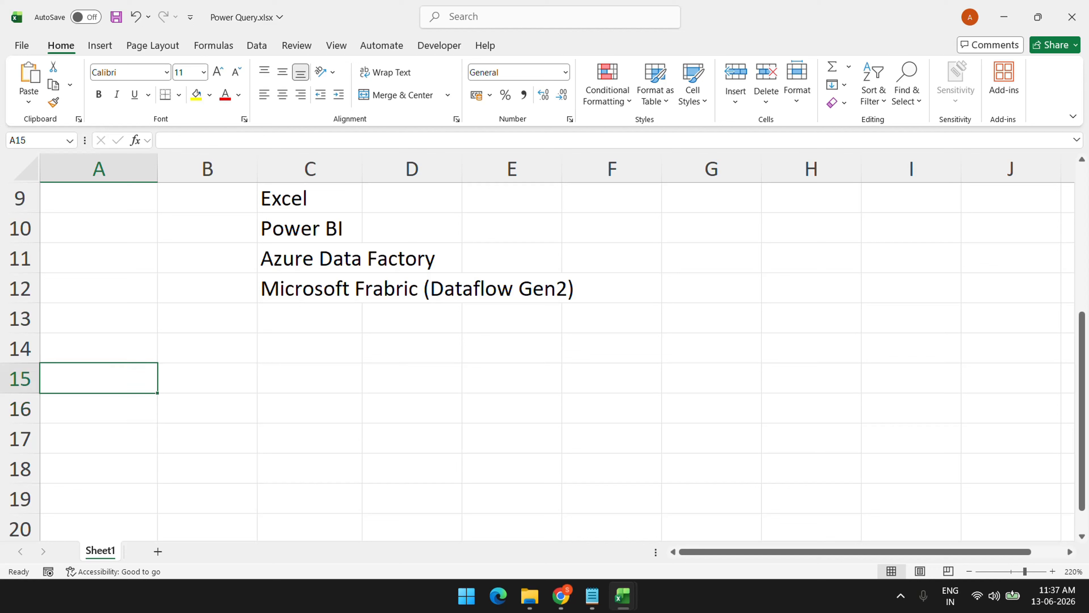
text(B)
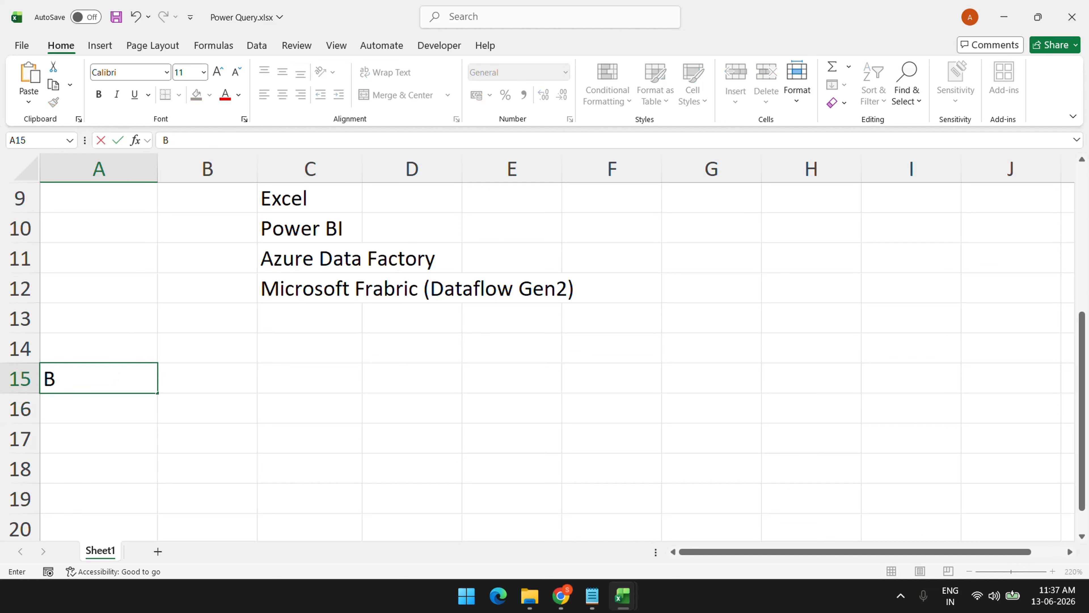
text(atch Sta)
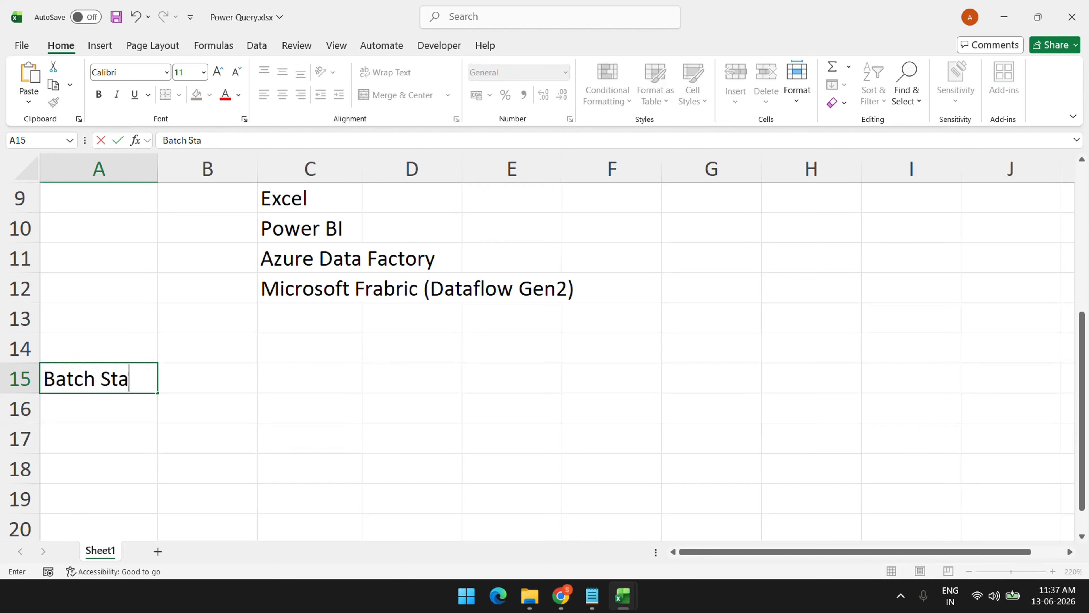
text(rt Date)
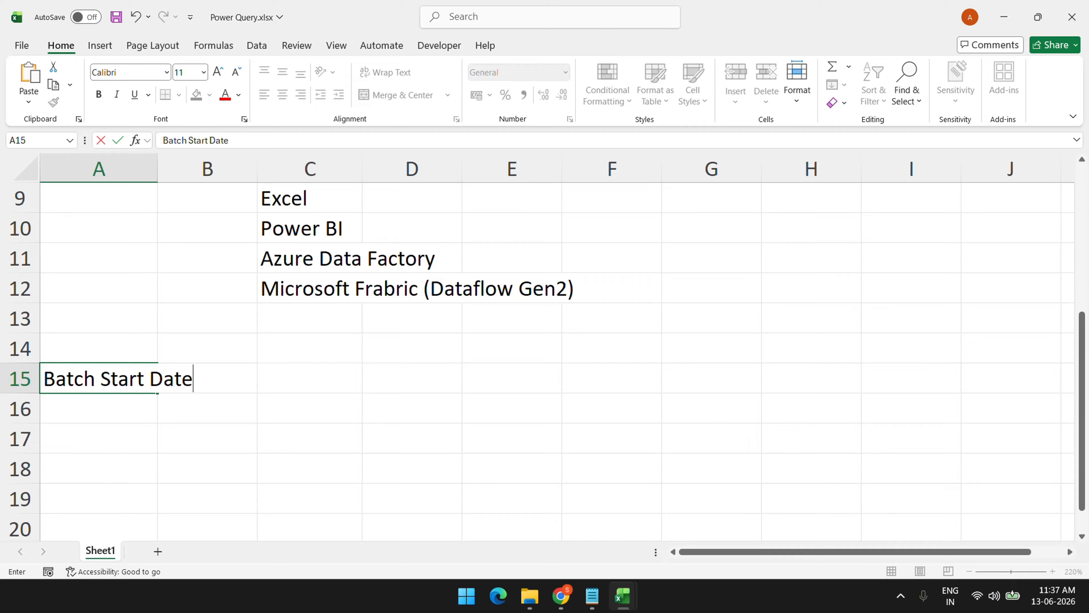
key(Return)
key(Right)
key(Up)
key(Right)
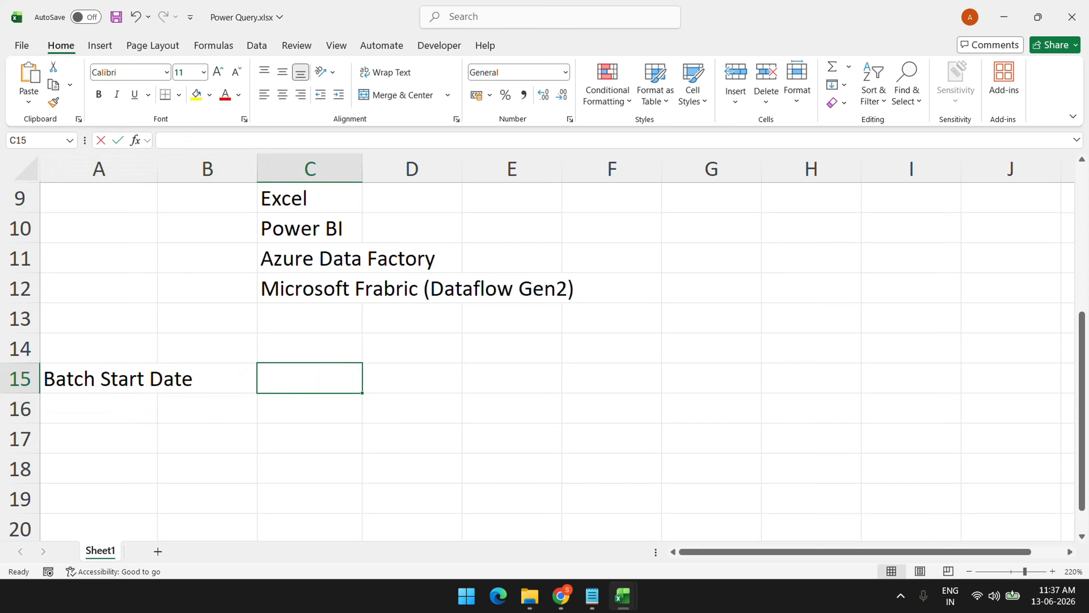
text(20-Jun)
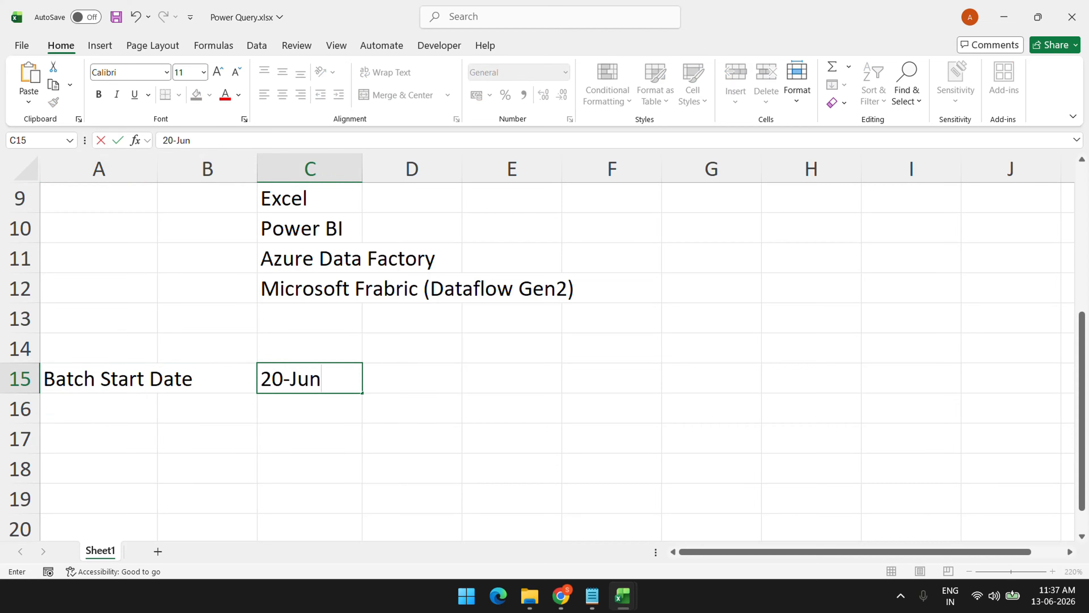
text(-2026)
key(Return)
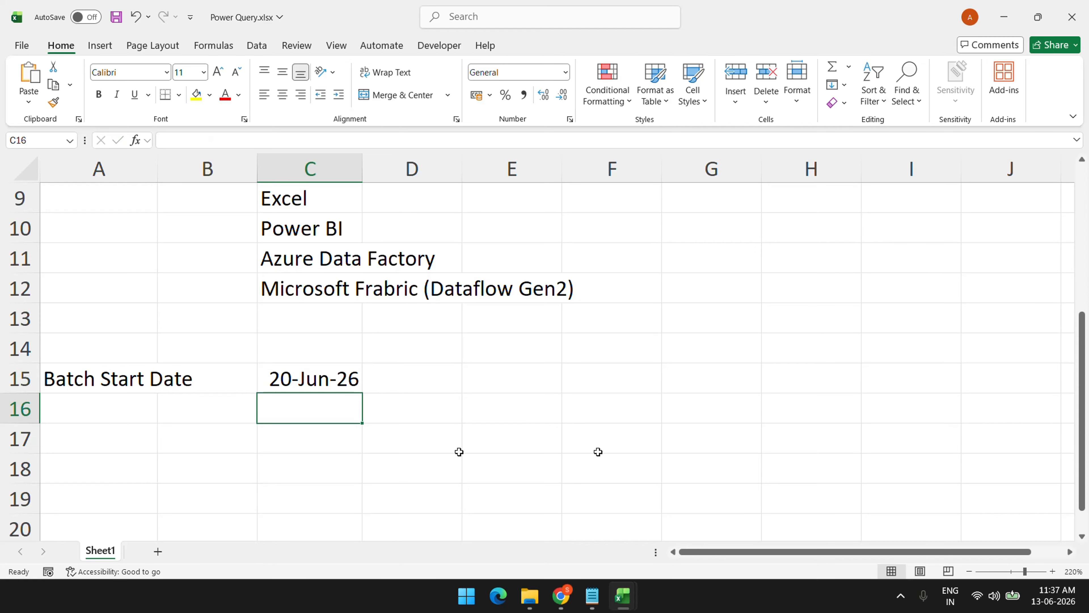
Add the label Timing in A16 with 'From 10:30 AM to 01:30 PM' in C16
click(106, 425)
click(146, 408)
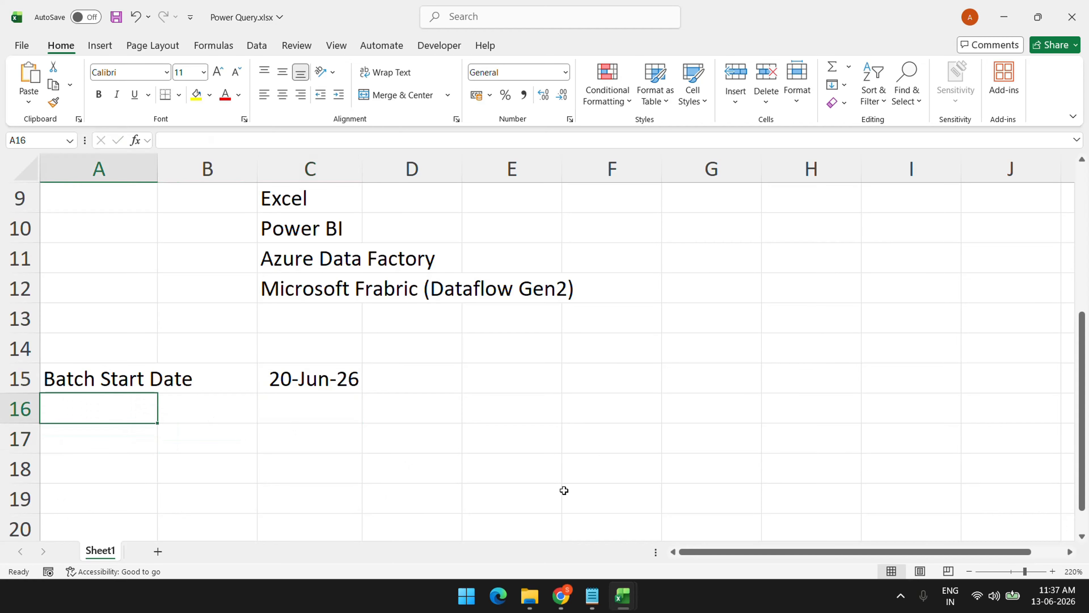
text(Timing)
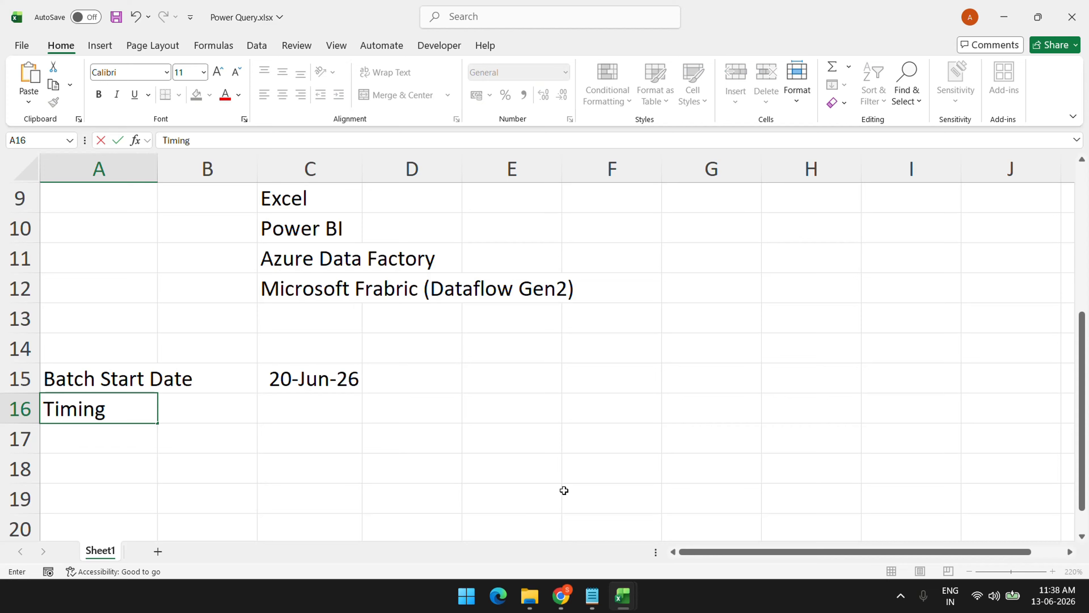
key(Return)
key(Right)
key(Right)
key(Up)
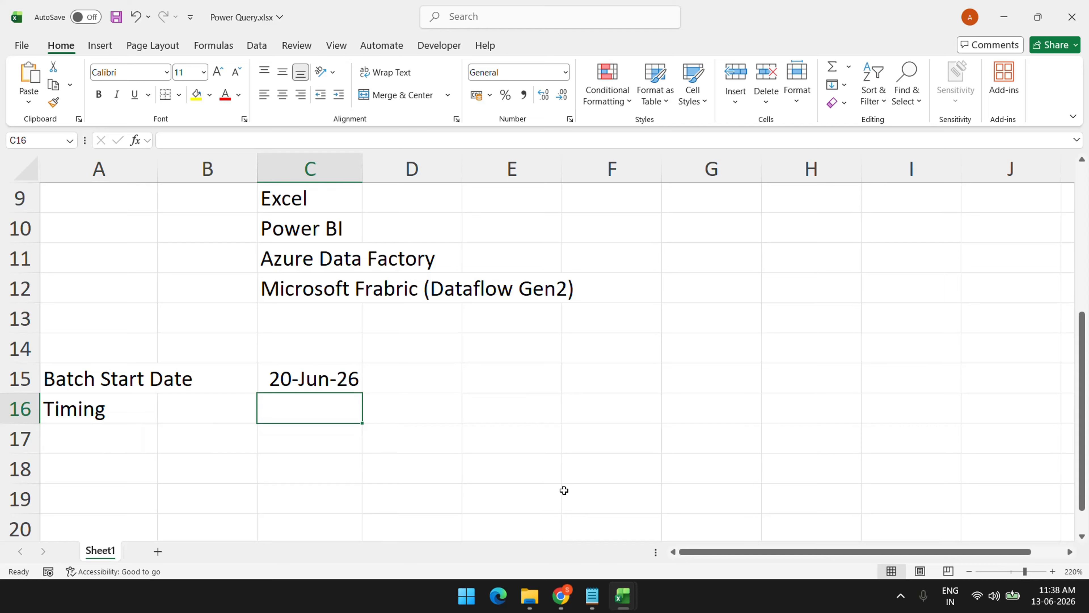
text(From )
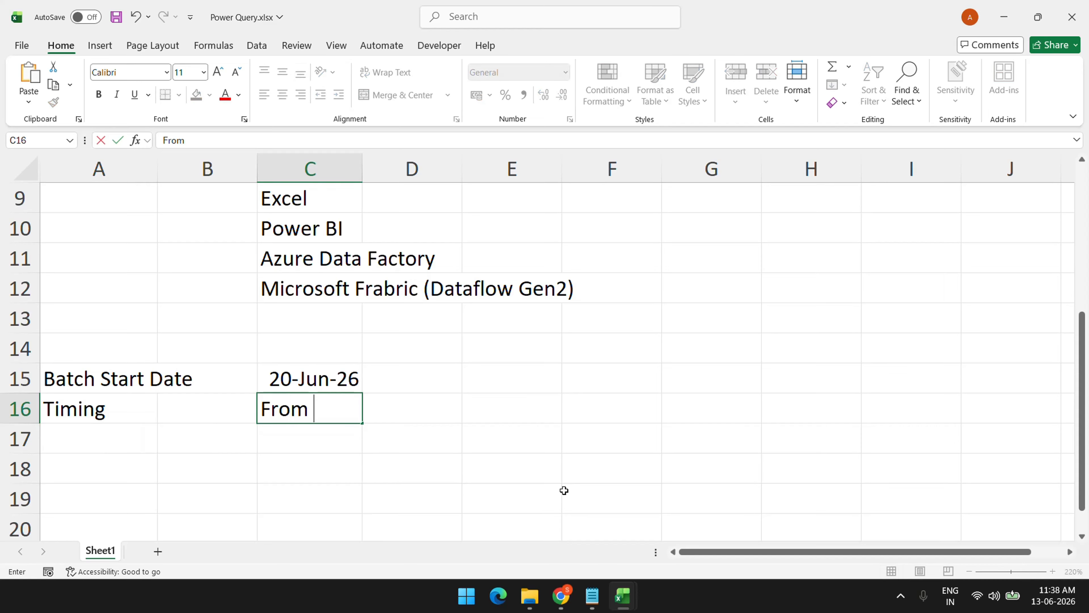
text(10:30 A)
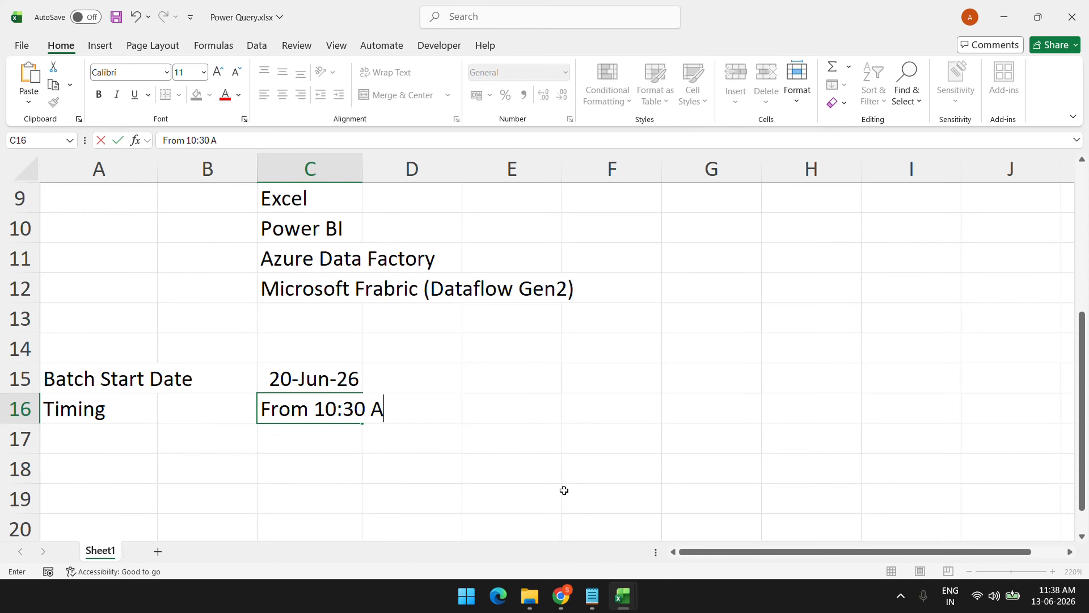
text(M to 01)
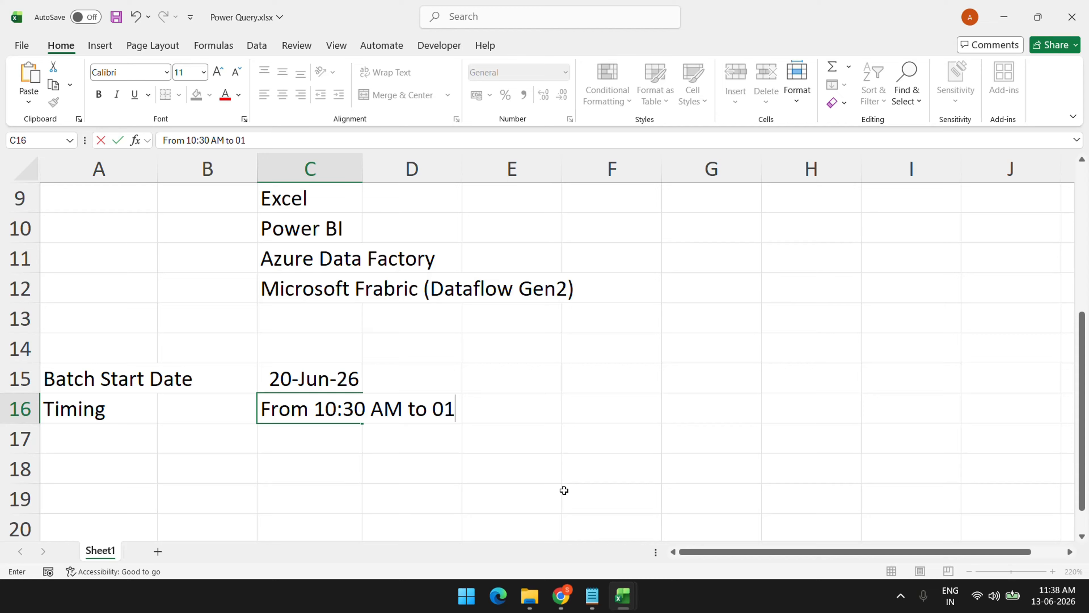
text(:30 P<)
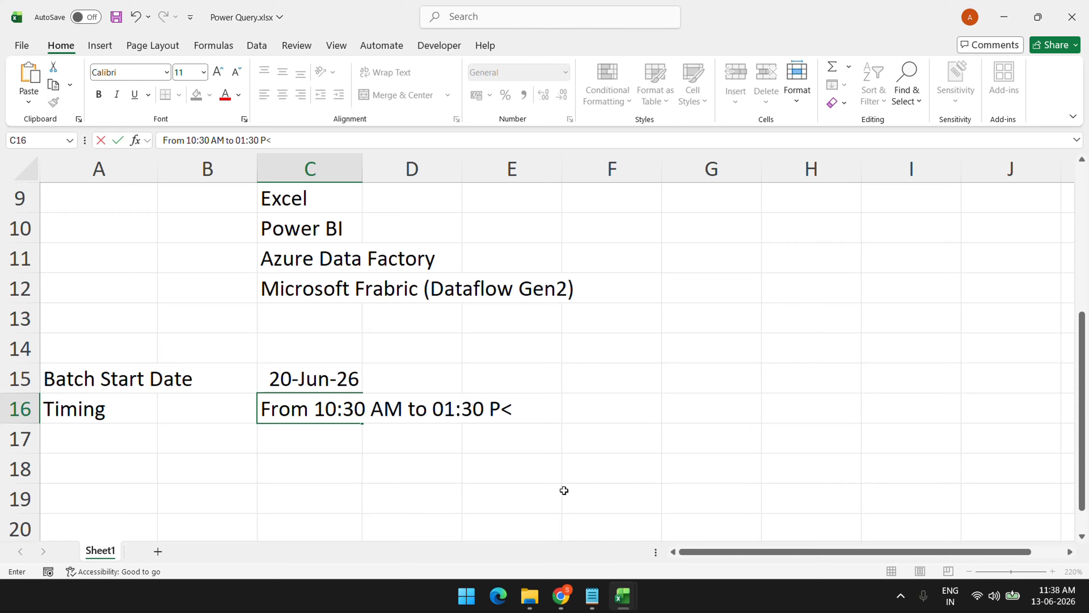
key(BackSpace)
text(M)
key(Return)
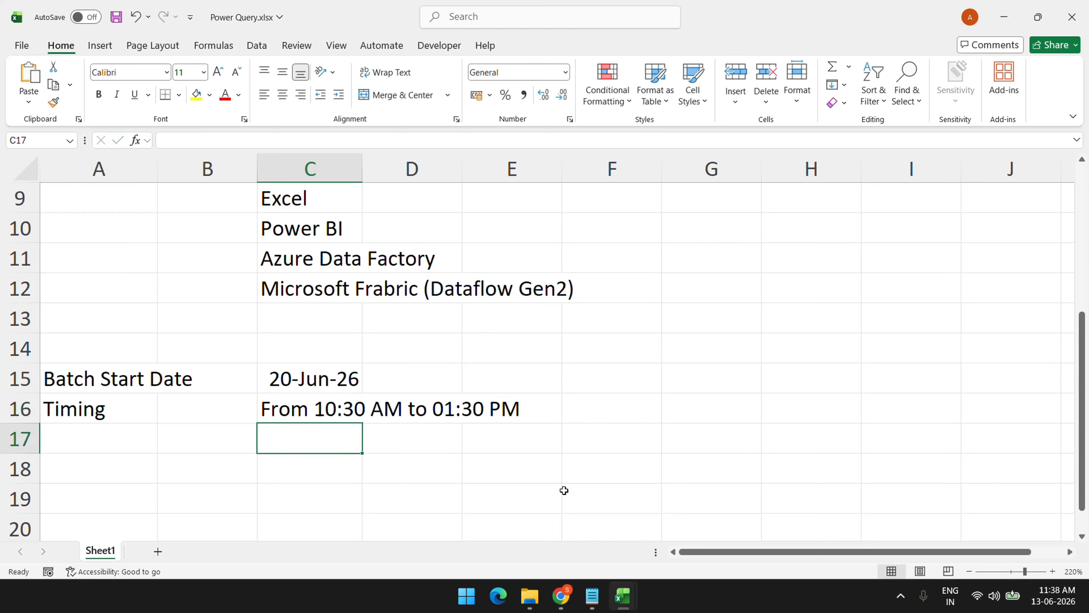
key(Left)
key(Left)
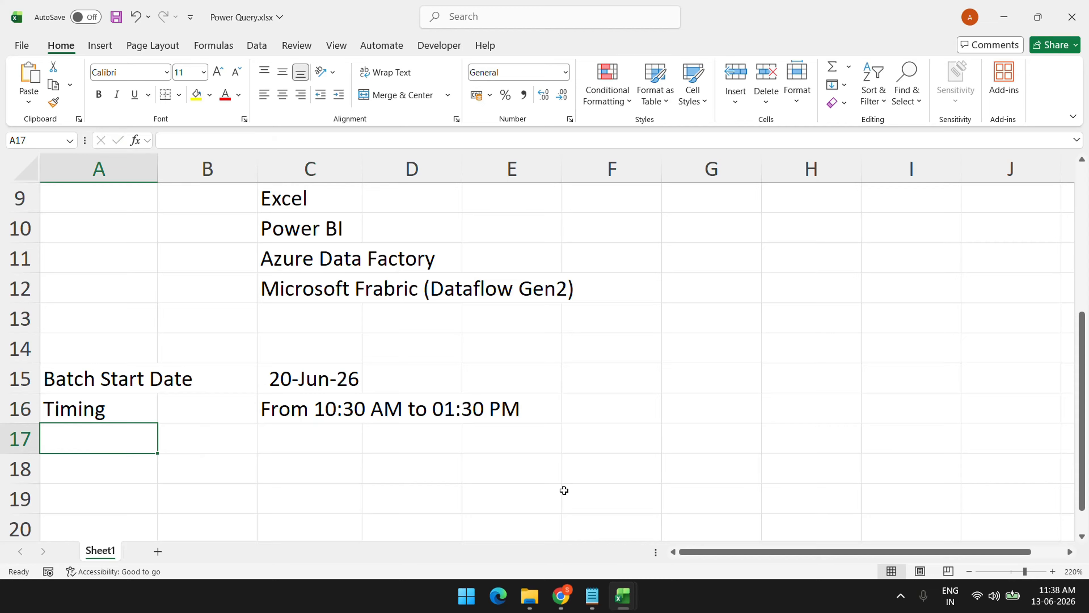
Add the Frequency label in A17 with 'Every Saturday' in C17
text(Fr)
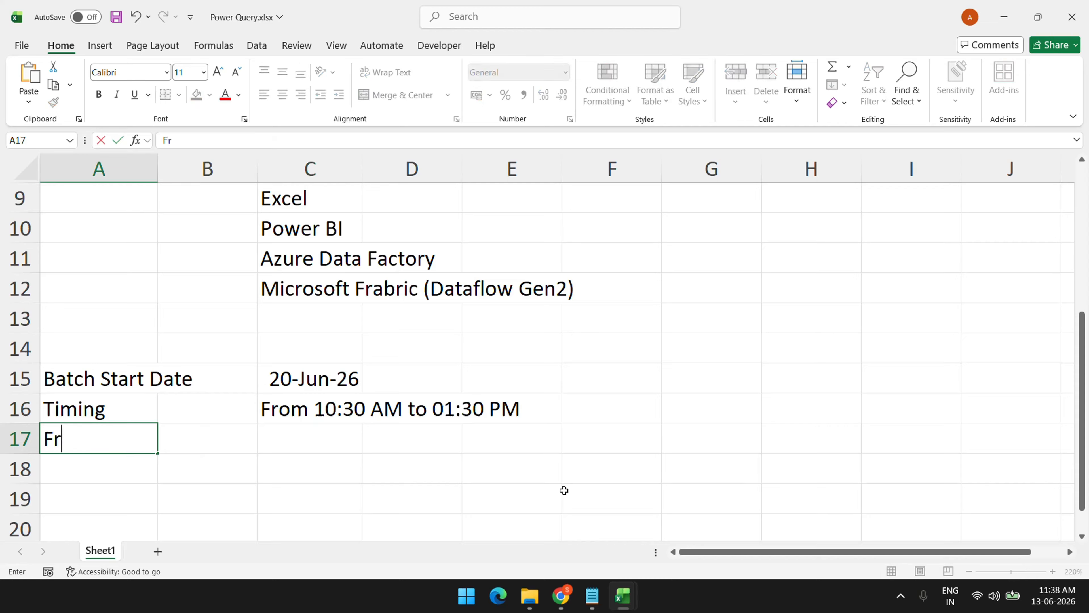
text(equency)
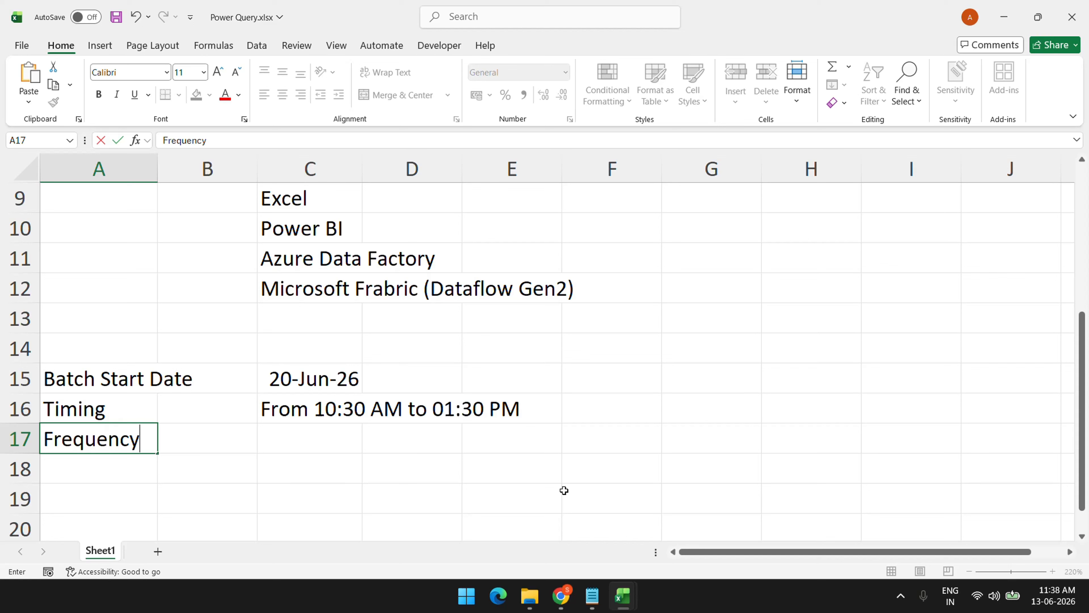
key(Return)
key(Tab)
key(Up)
key(Right)
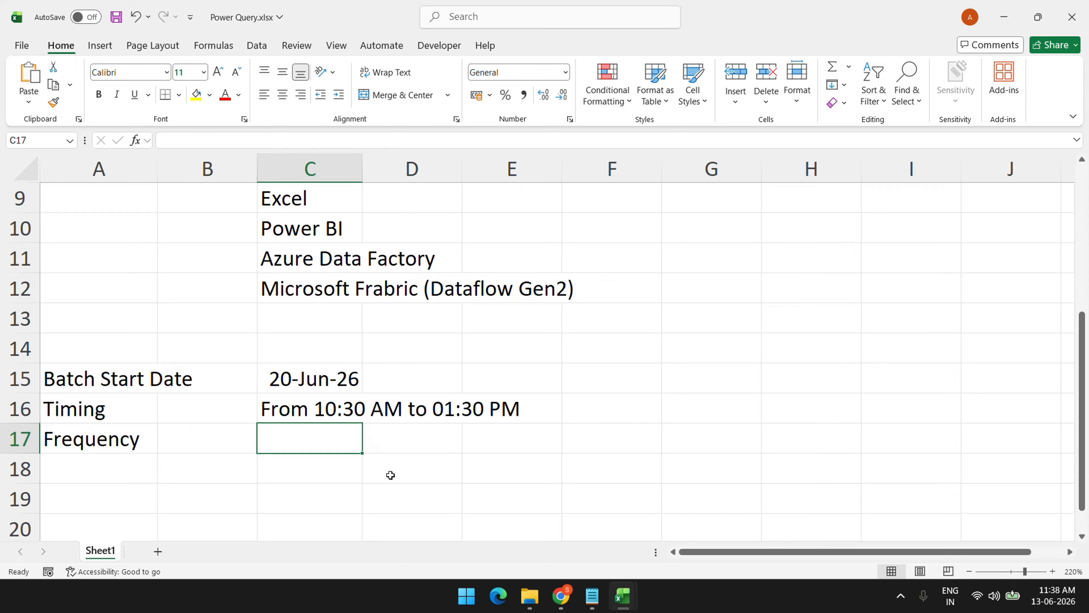
text(Every S)
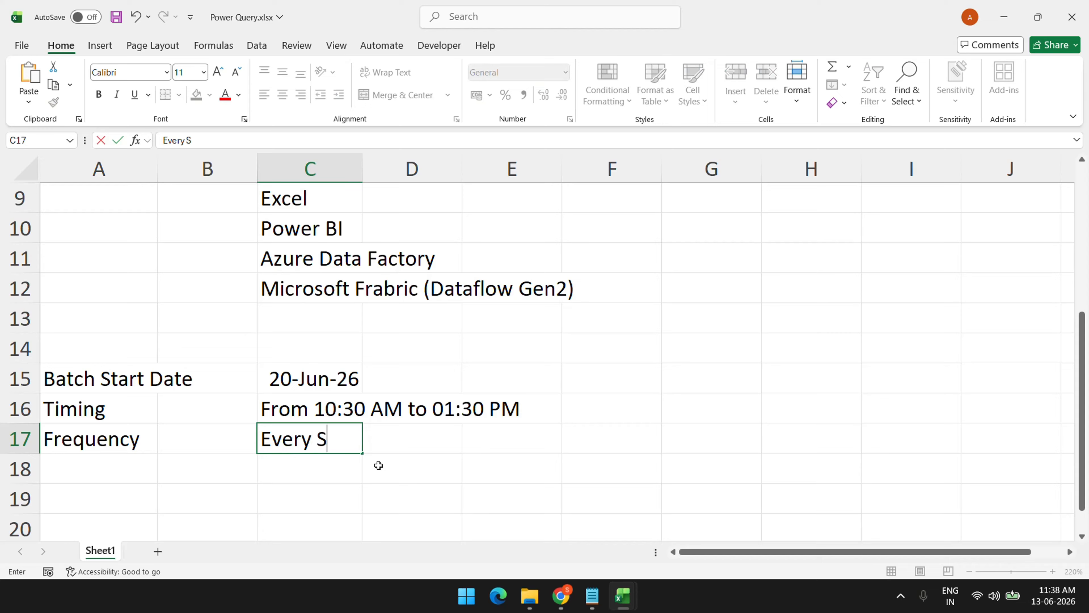
text(aturday)
key(Return)
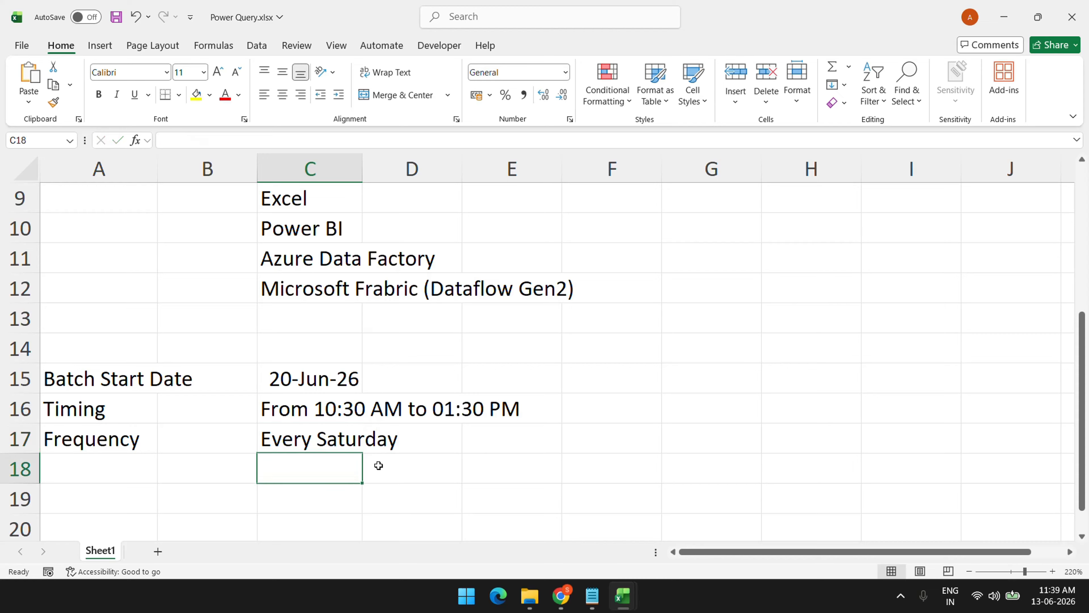
key(Left)
key(Left)
Add the Duration label with the value '~ 4 Months' in C18
text(Duration)
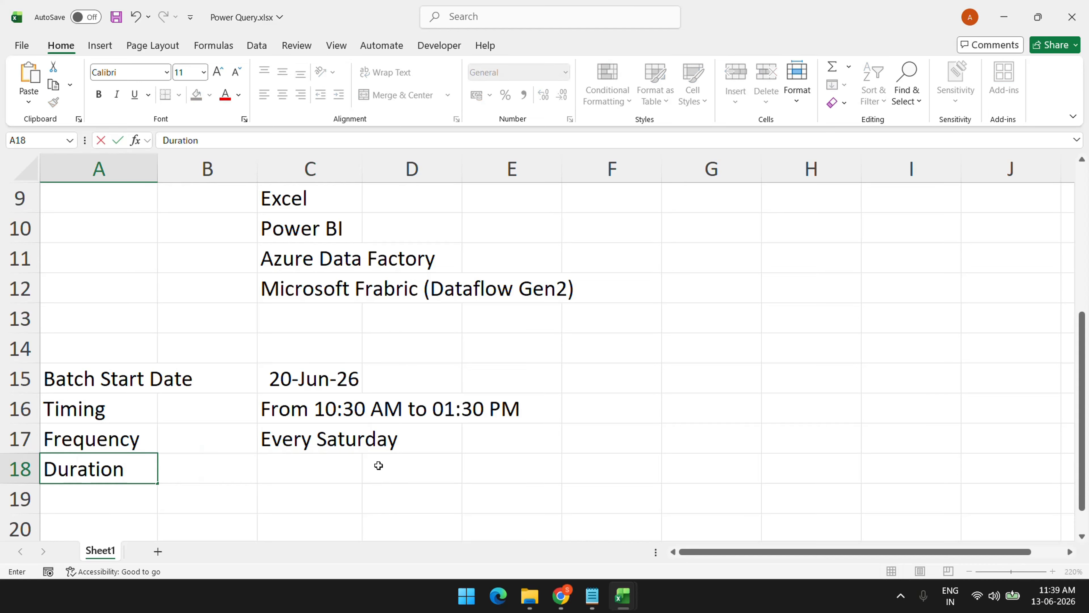
key(Return)
key(Right)
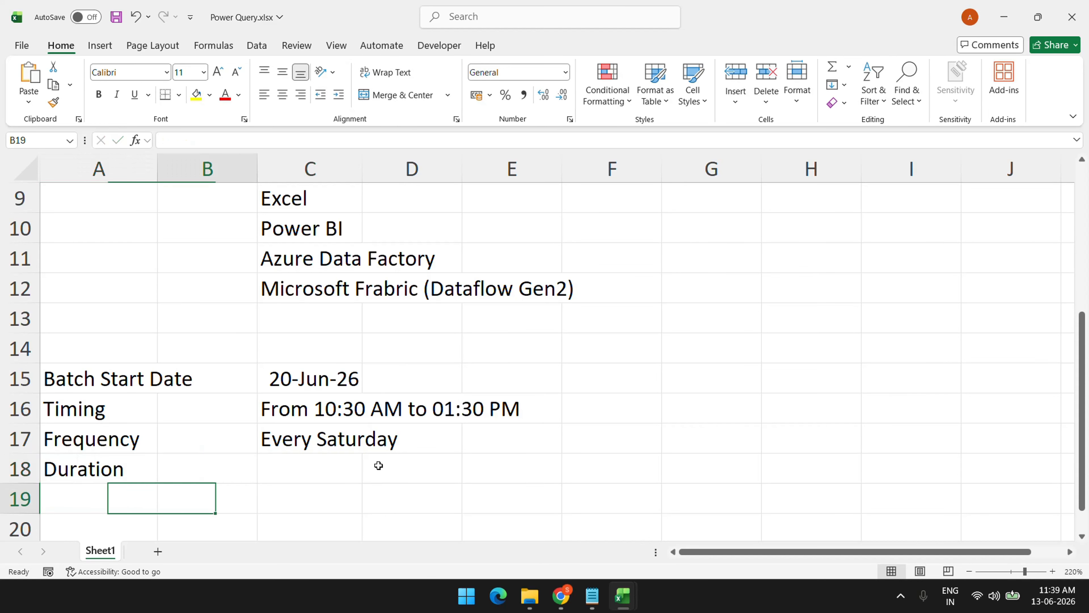
key(Up)
key(Up)
key(Right)
key(Down)
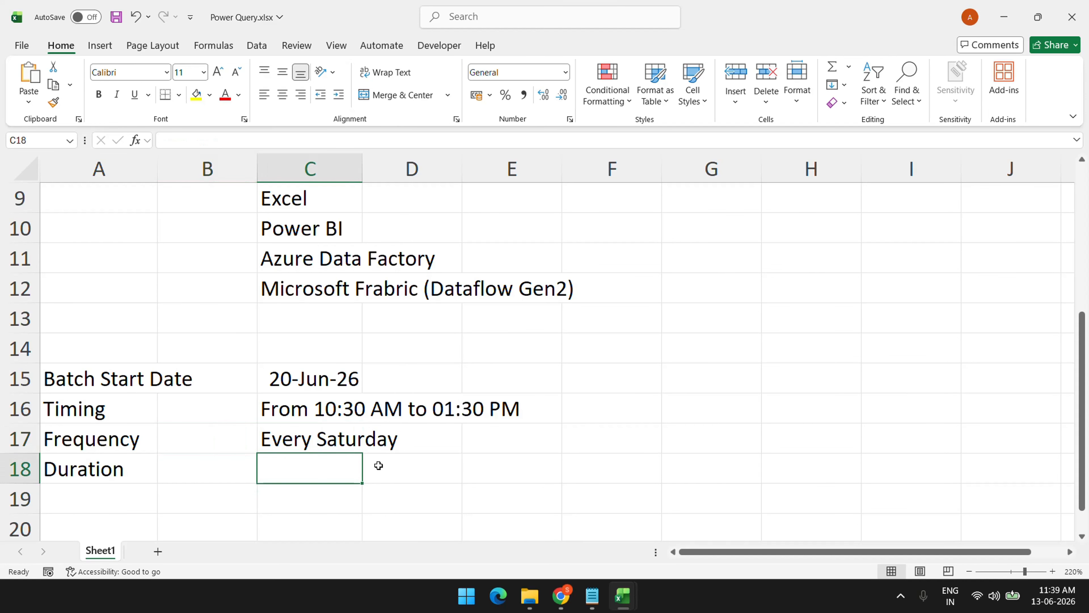
text(~ 4)
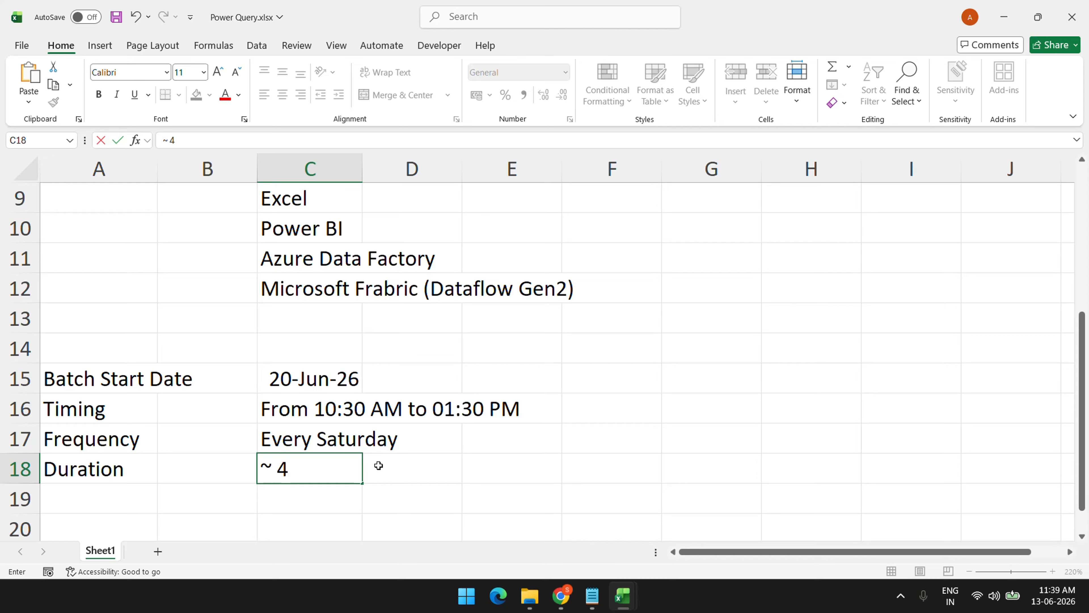
text( Appro)
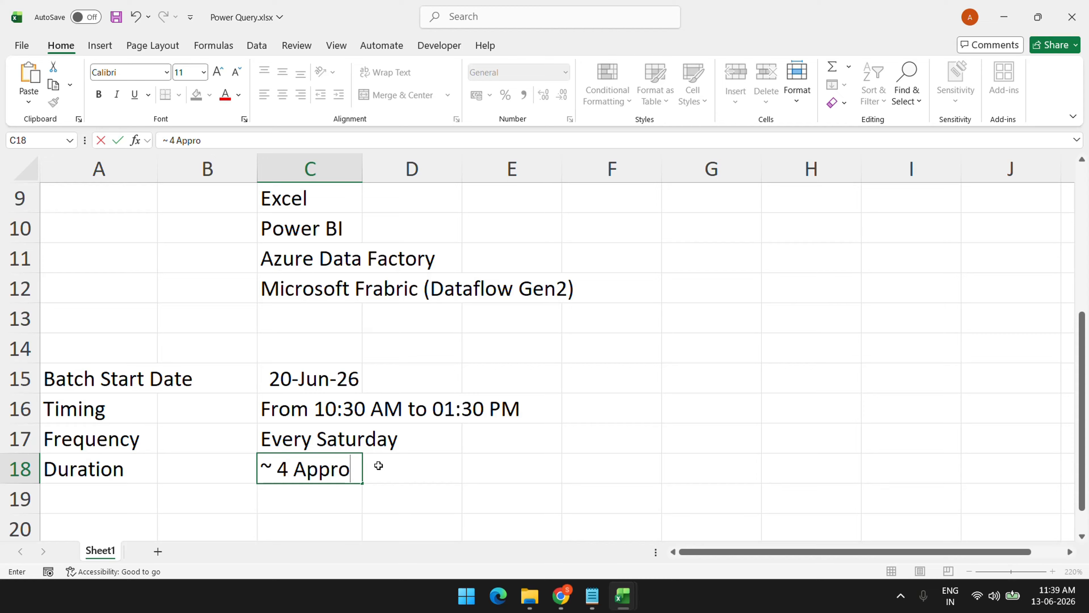
text(x)
key(Return)
key(Up)
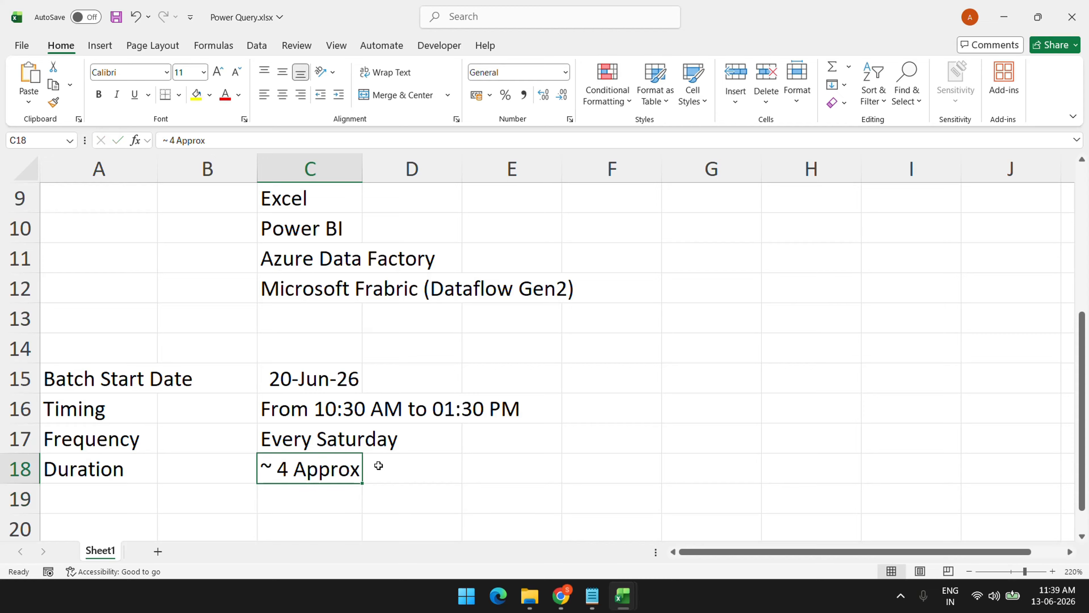
key(F2)
key(BackSpace)
key(BackSpace)
key(BackSpace)
key(BackSpace)
key(BackSpace)
key(BackSpace)
key(BackSpace)
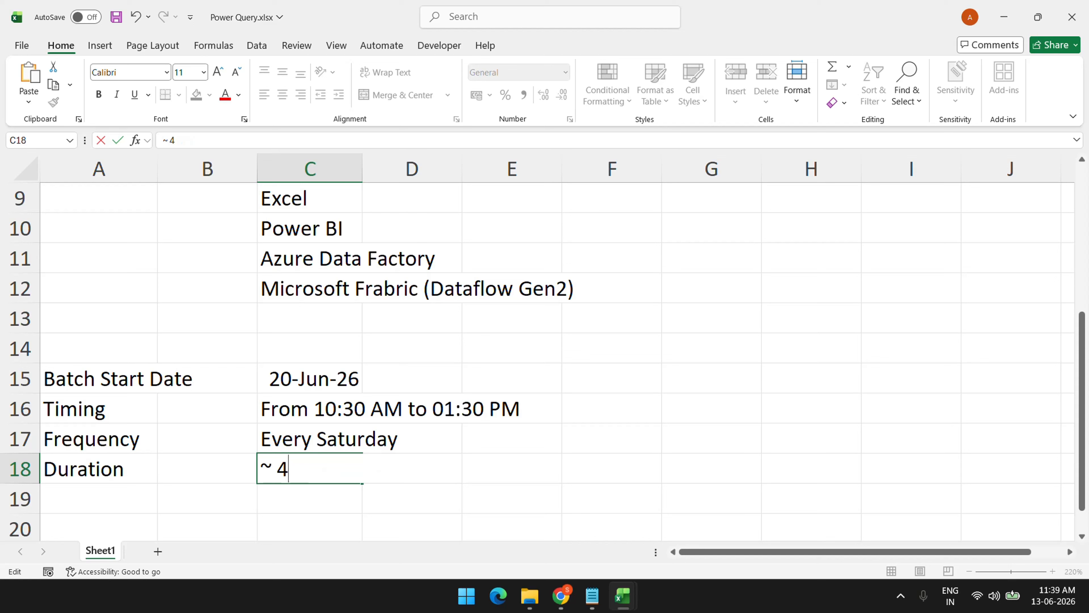
text(onths)
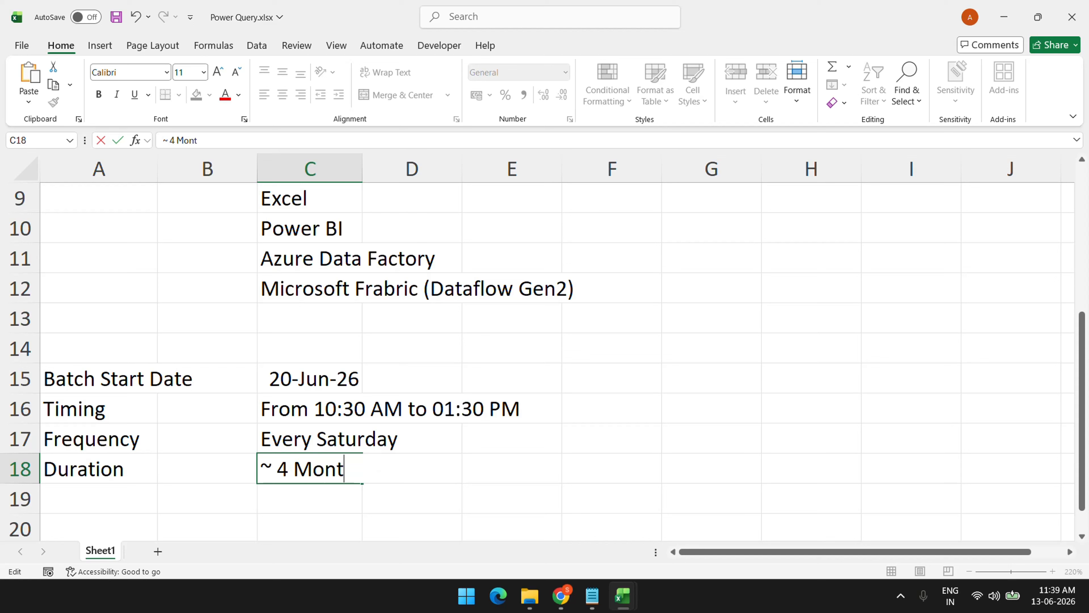
key(Return)
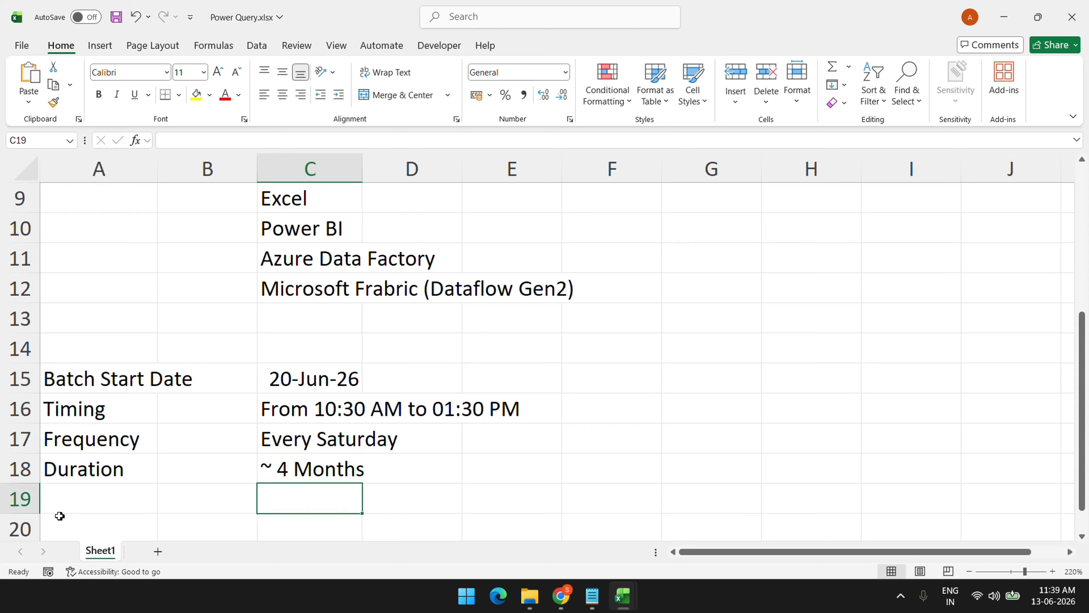
Add a Fees label in A19 with the amount 12000 in C19
click(72, 516)
click(84, 497)
text(Fess)
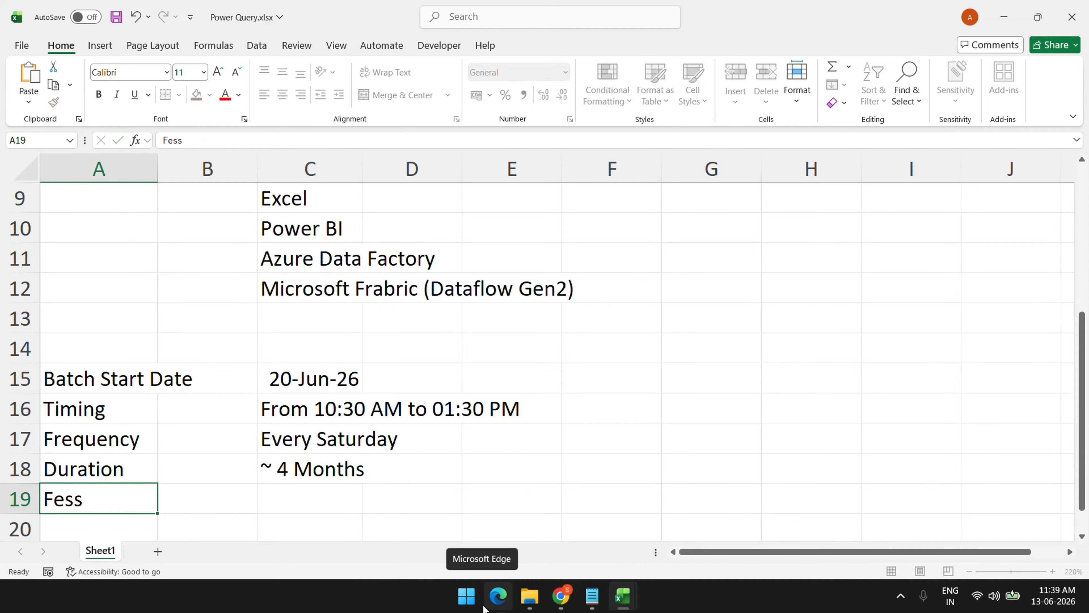
key(Return)
key(Up)
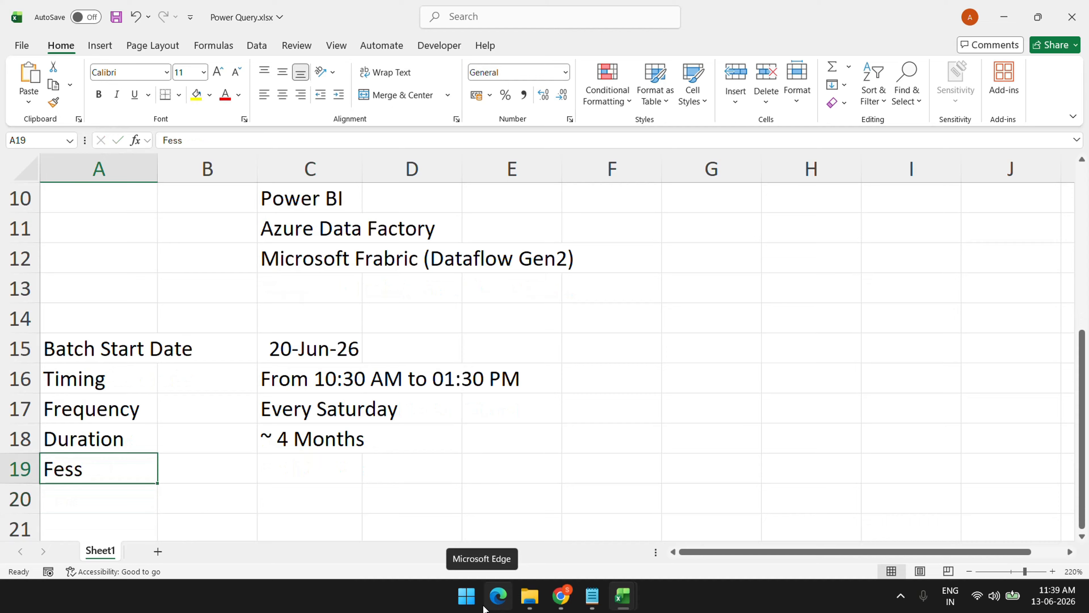
text(Fess)
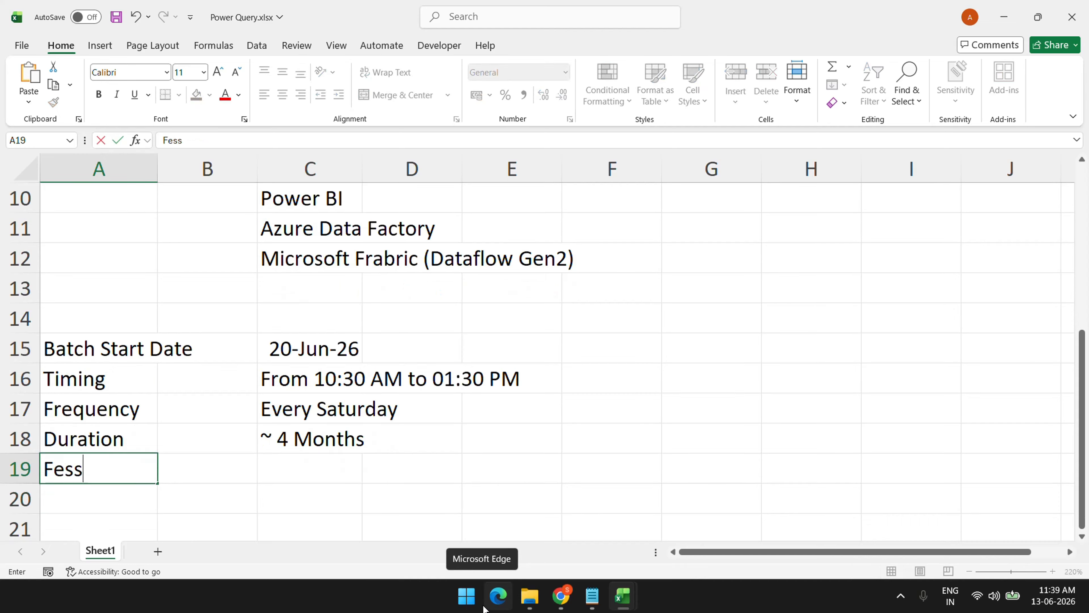
key(BackSpace)
key(BackSpace)
text(es)
key(Return)
key(Right)
key(Right)
key(Up)
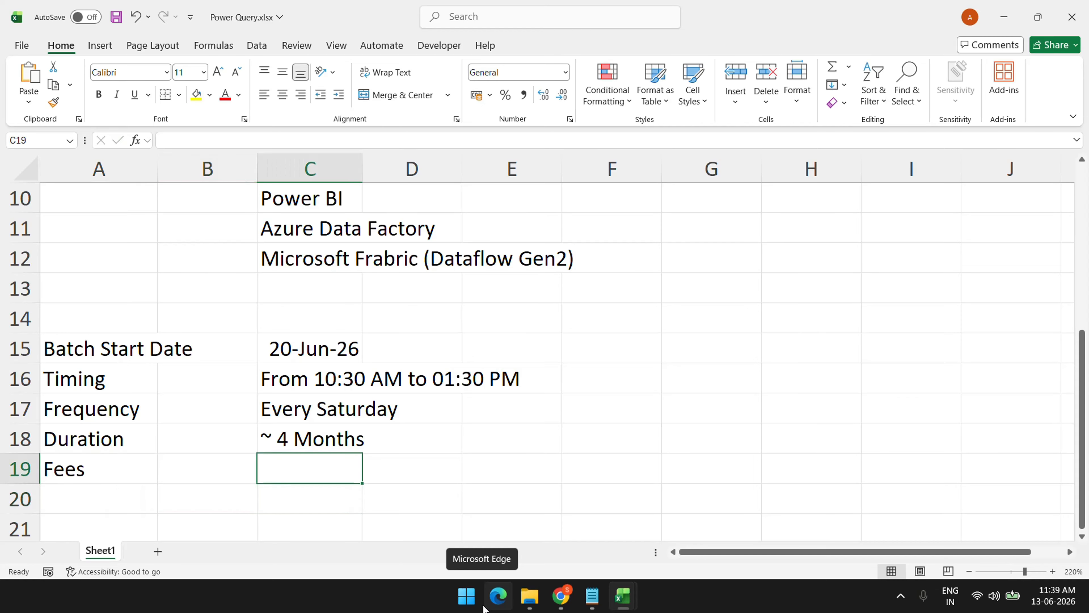
text(12000)
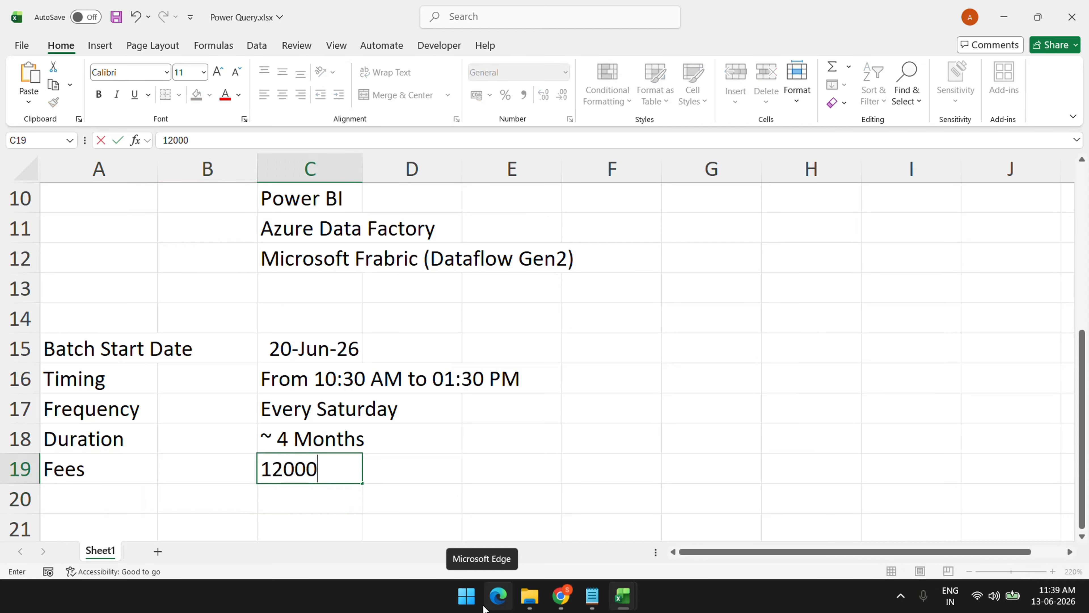
key(Return)
Start typing the full-payment discount note in C21
scroll(261, 457, down, 2)
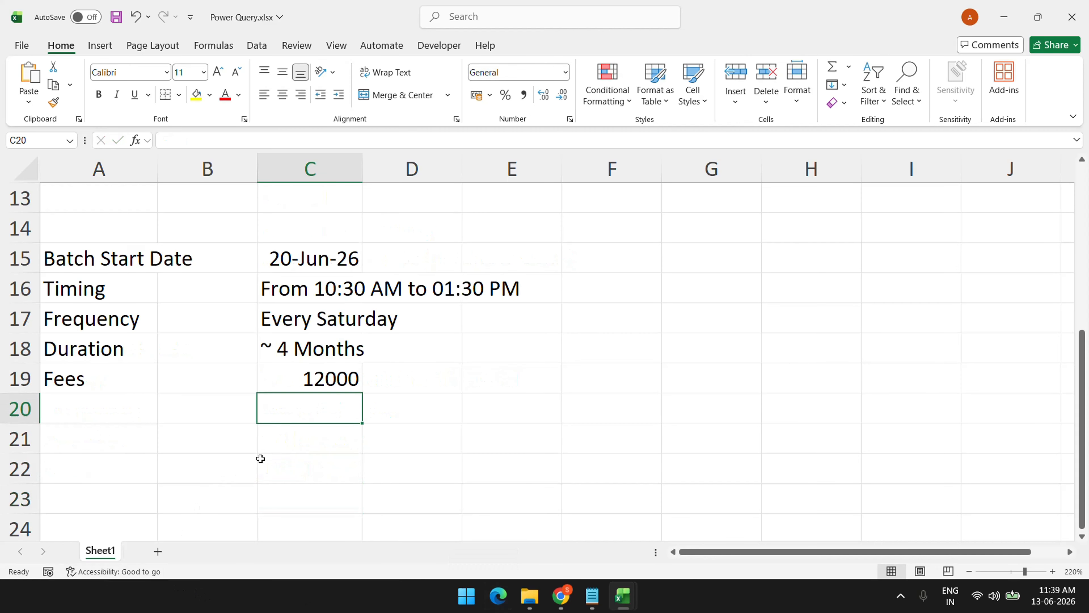
click(322, 354)
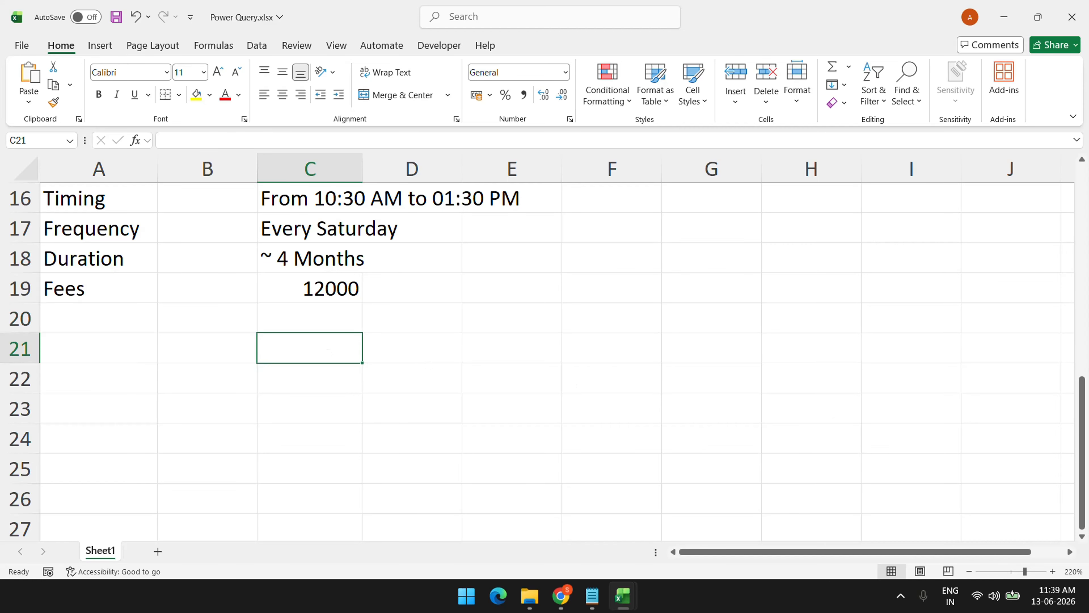
text(Fulll)
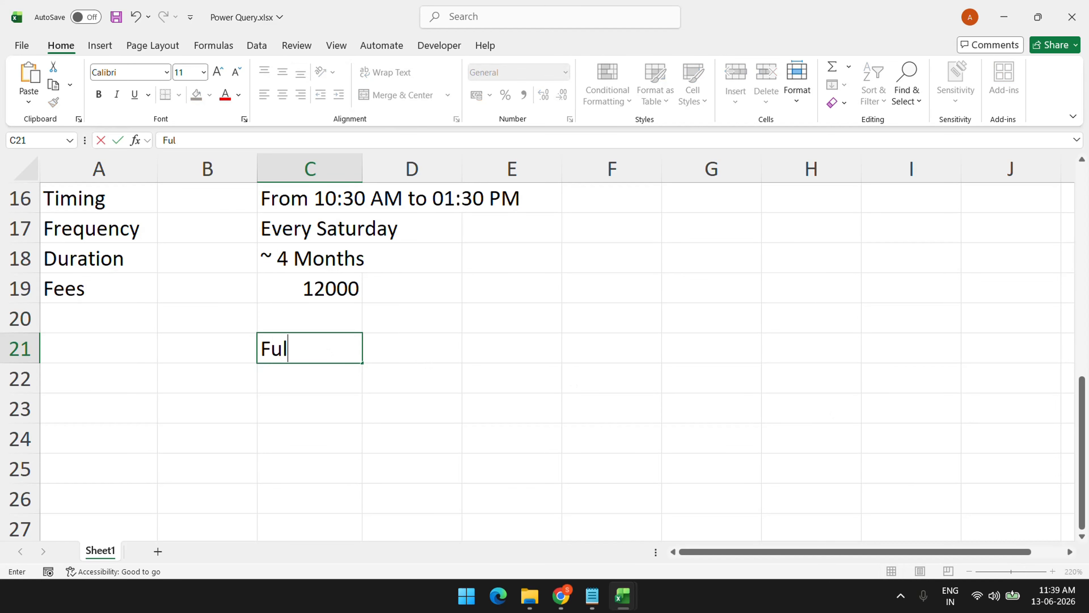
Write 'If paid the full amount then 10% Discount' in C21
key(BackSpace)
text(A)
key(BackSpace)
key(BackSpace)
key(BackSpace)
key(BackSpace)
key(BackSpace)
key(BackSpace)
text(If paid the )
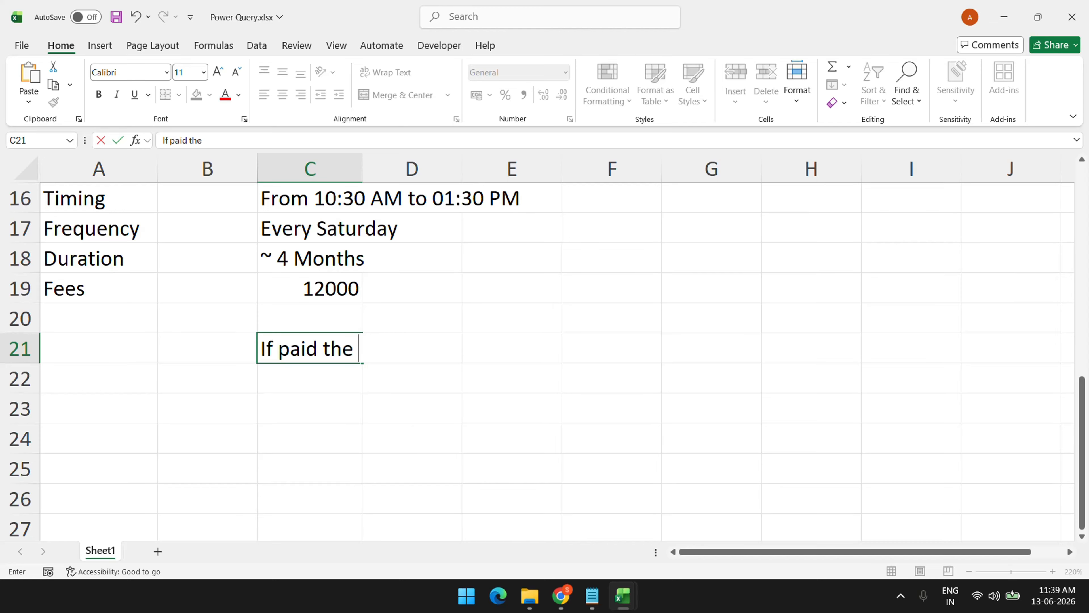
text(full am)
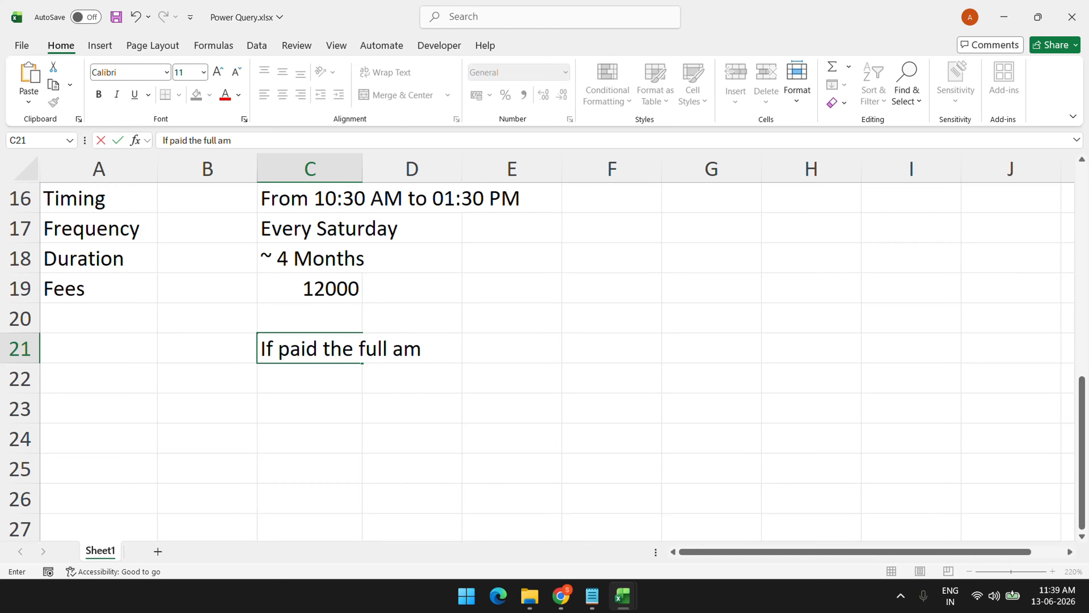
text(ount the)
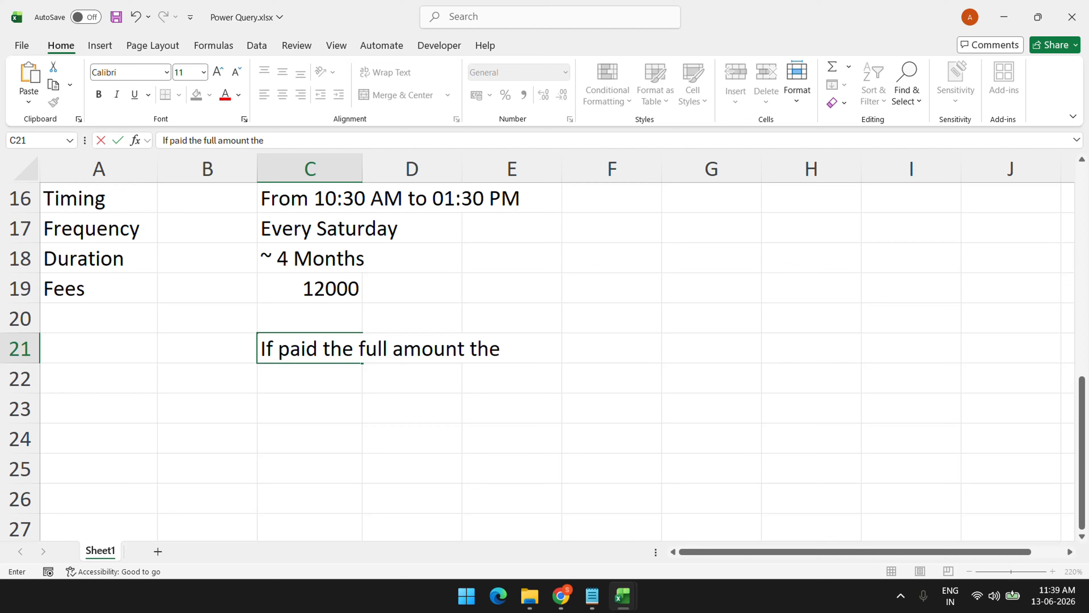
text(n 10%)
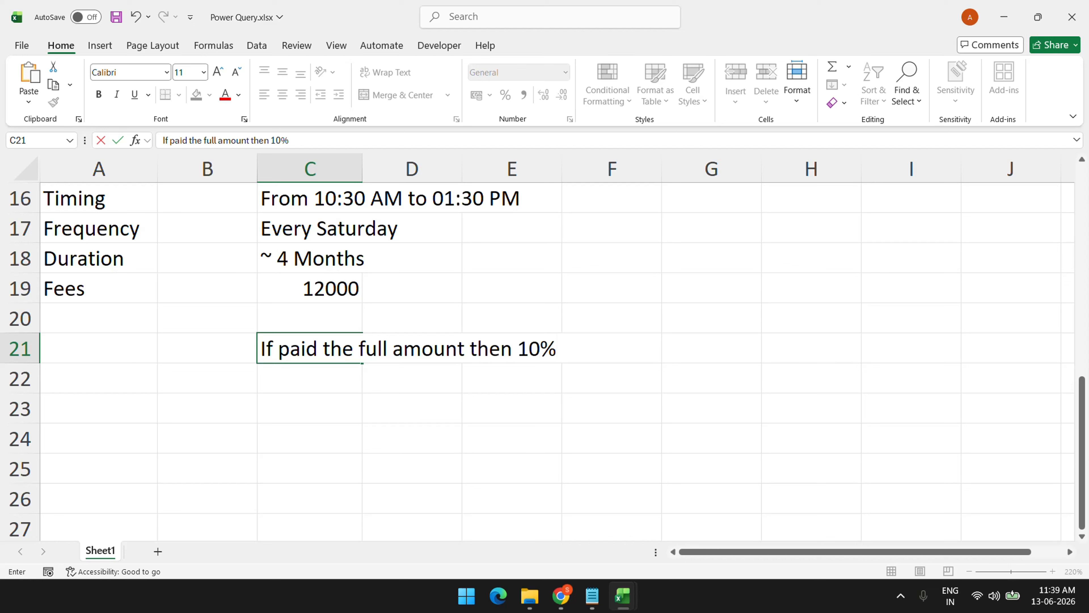
text( Discount)
key(Return)
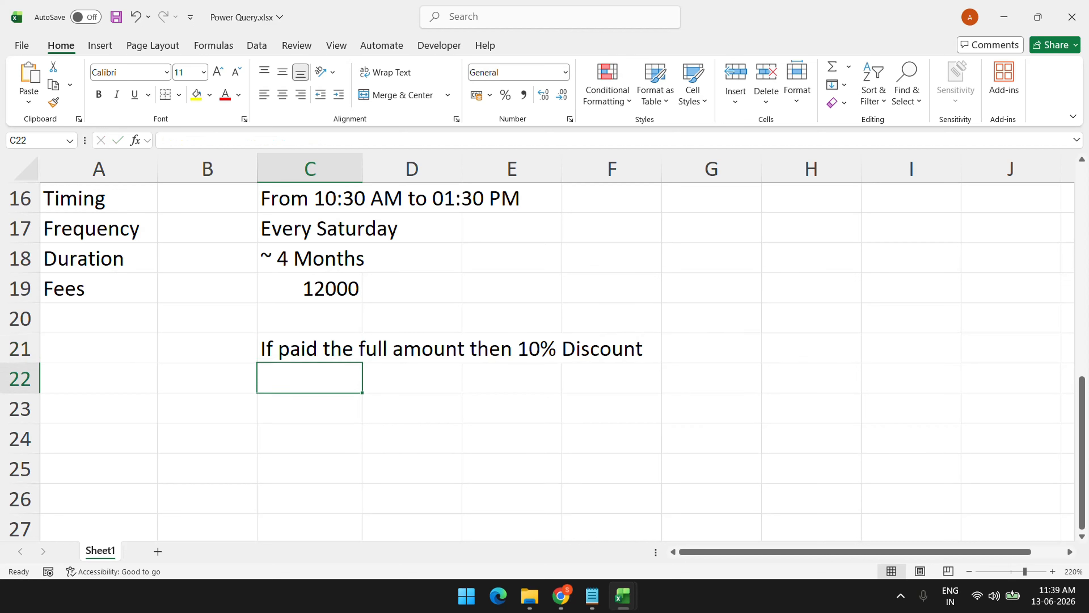
Enter =12000 - (12000*10%) in D22 to show the discounted fee 10800
key(Right)
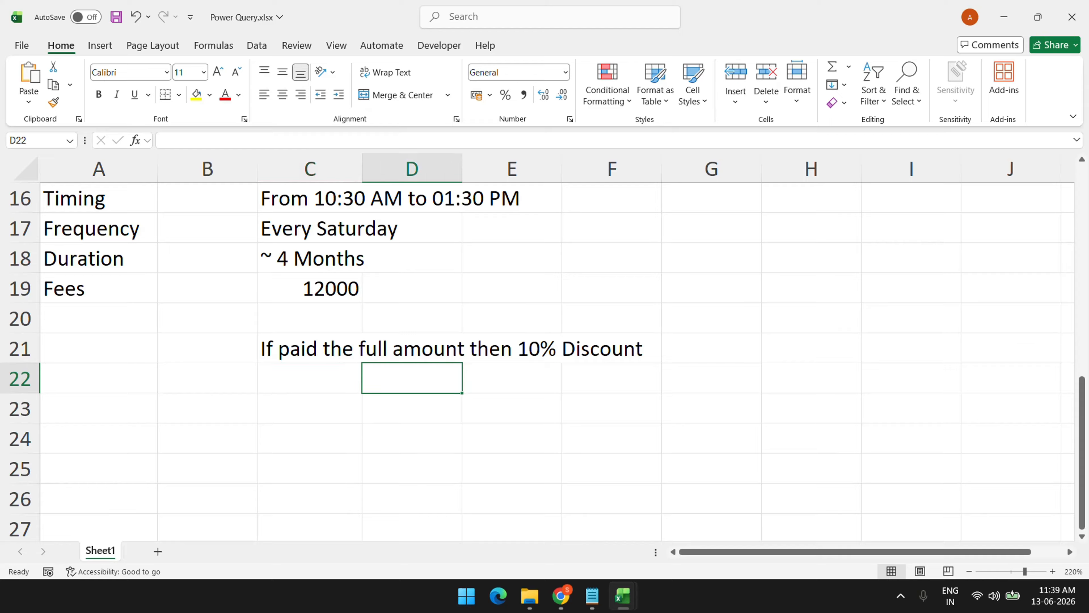
key(Down)
key(Up)
text(=)
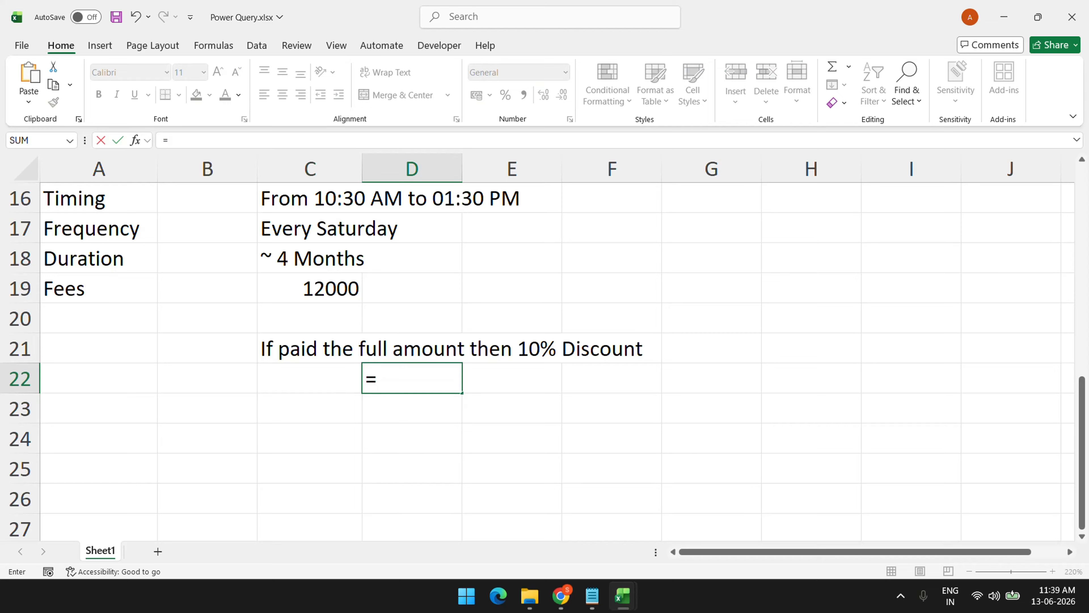
text(12000)
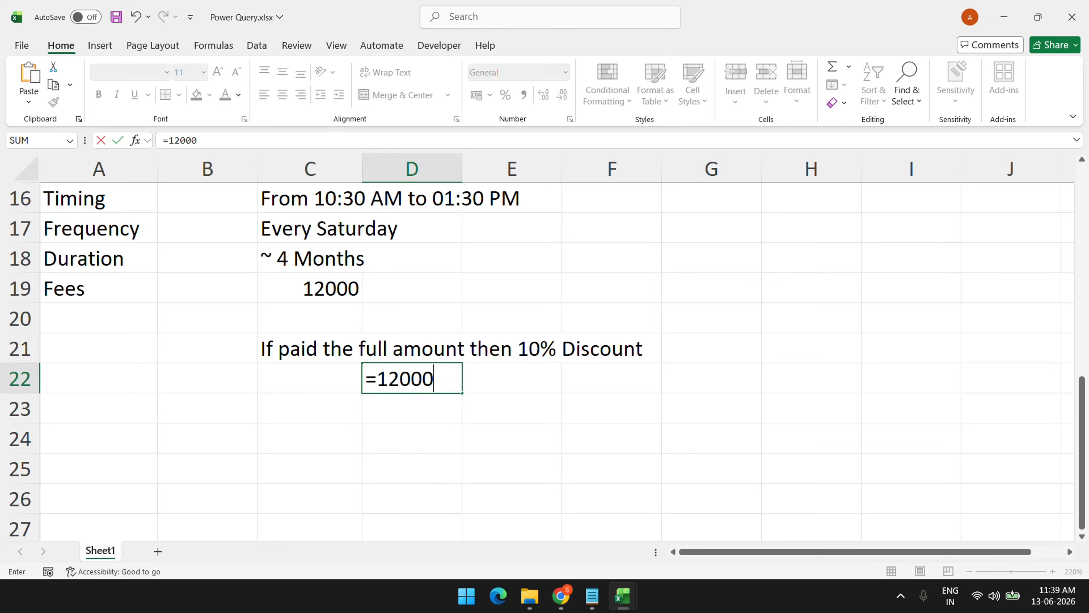
text( - (12000)
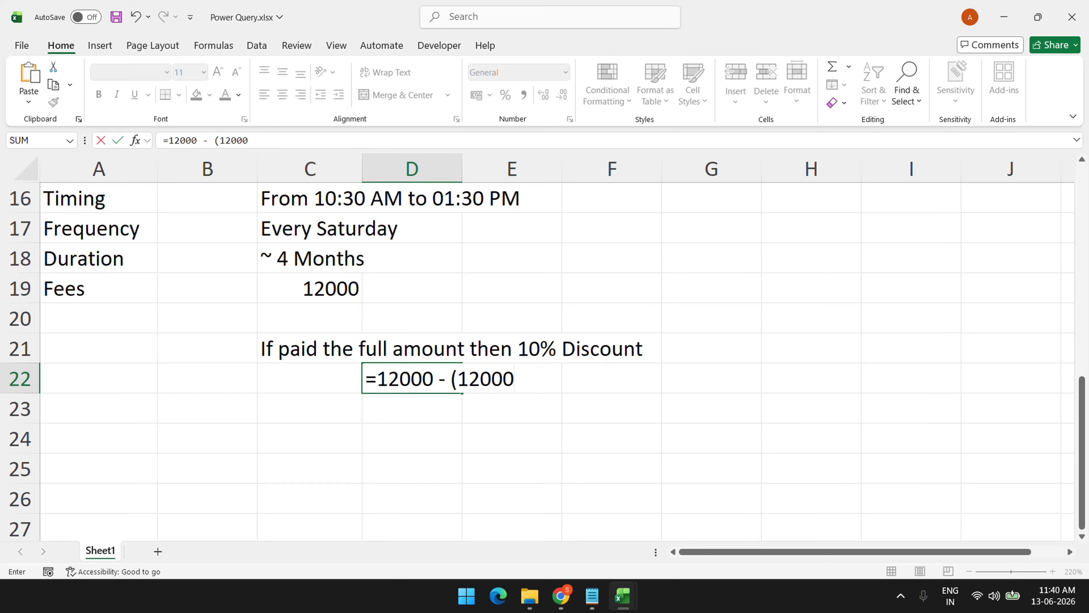
text(*10%))
key(Return)
click(412, 378)
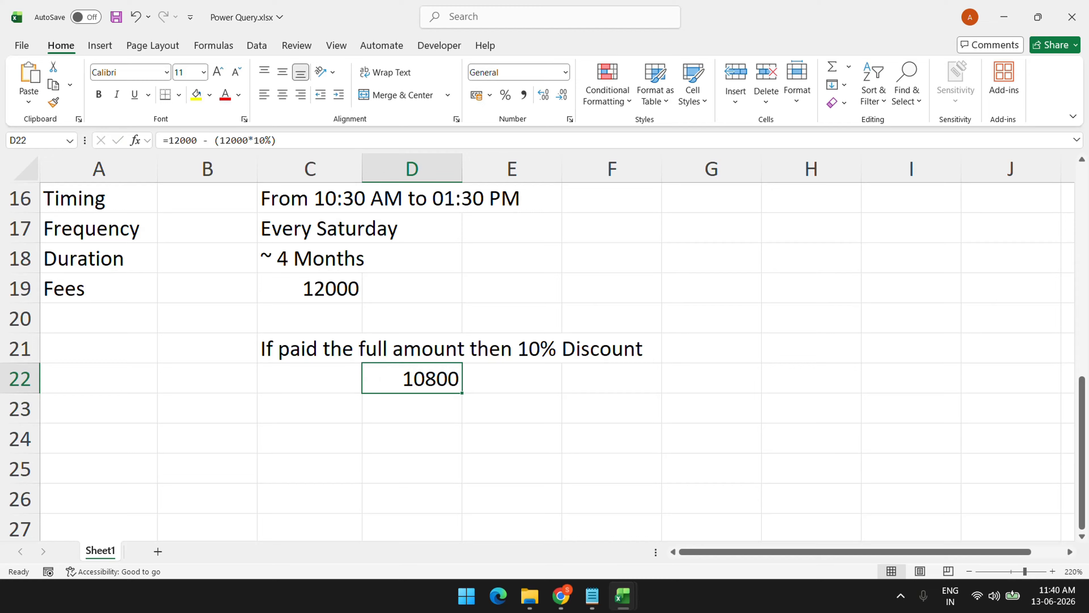
click(310, 378)
click(310, 408)
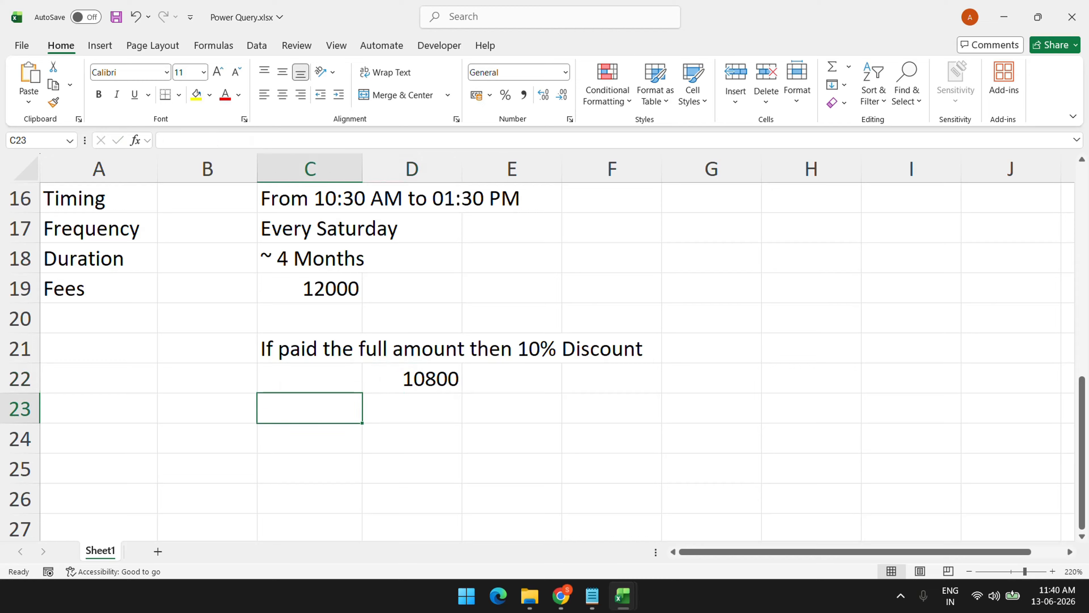
Finish the Installment heading and enter First as the first installment label
text(Inst)
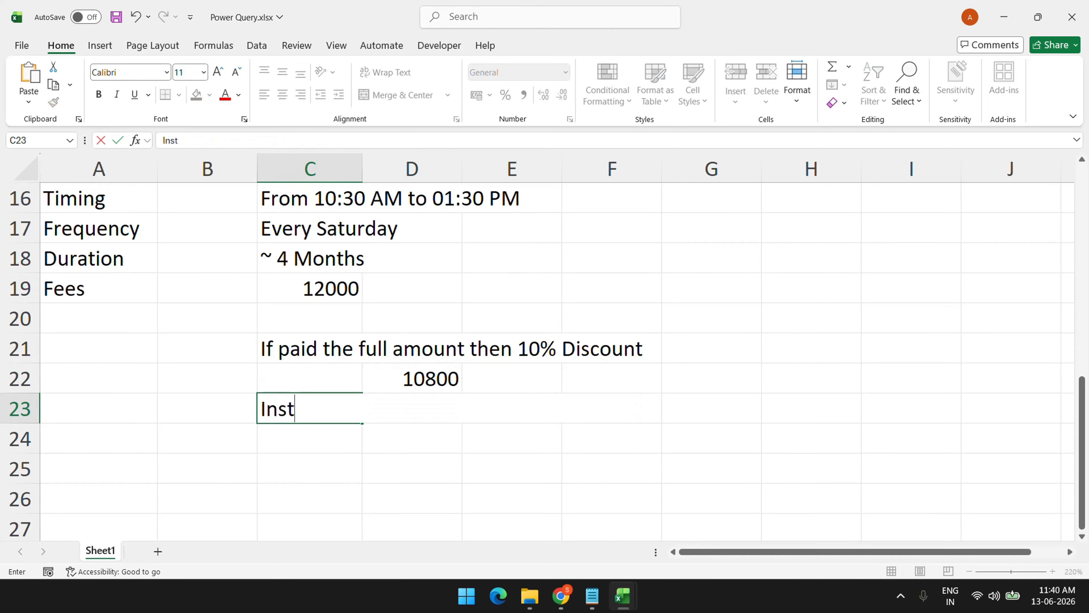
text(allment)
key(Return)
click(412, 438)
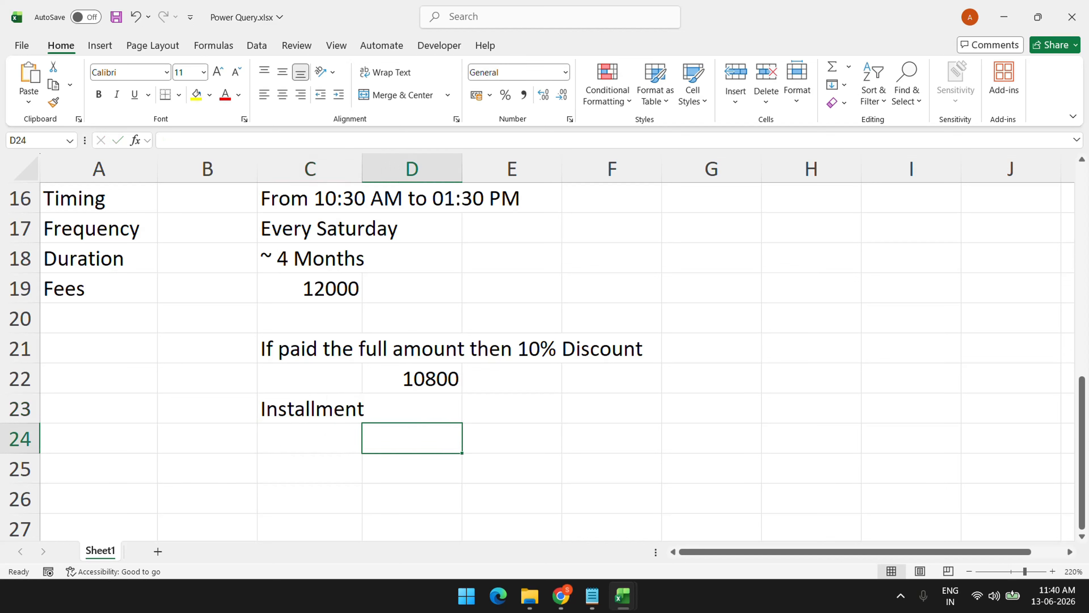
text(First)
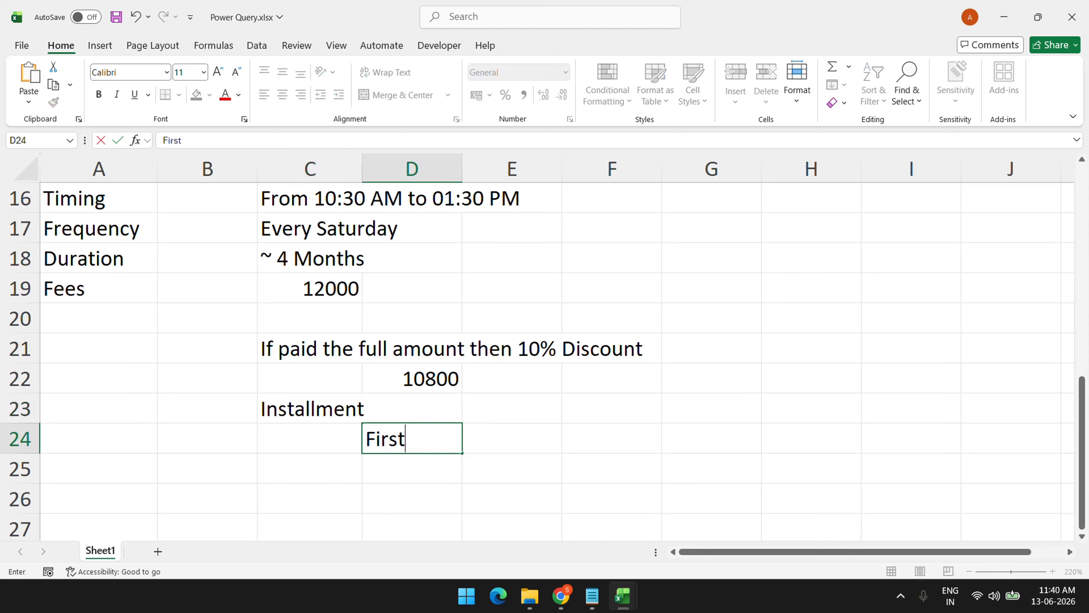
key(Return)
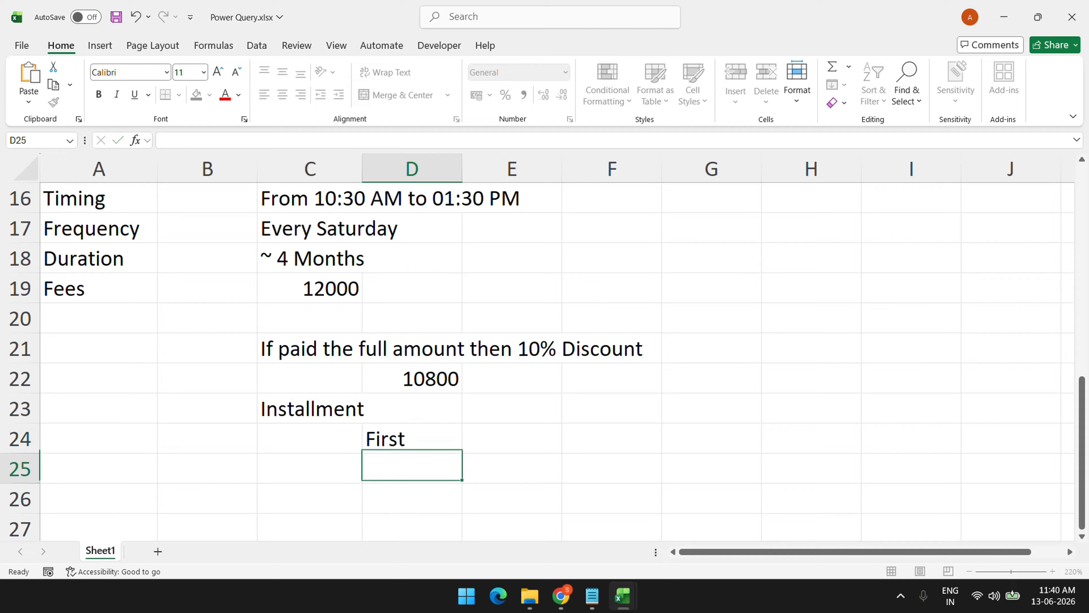
Add Second and Third beneath First in column D
text(Secod)
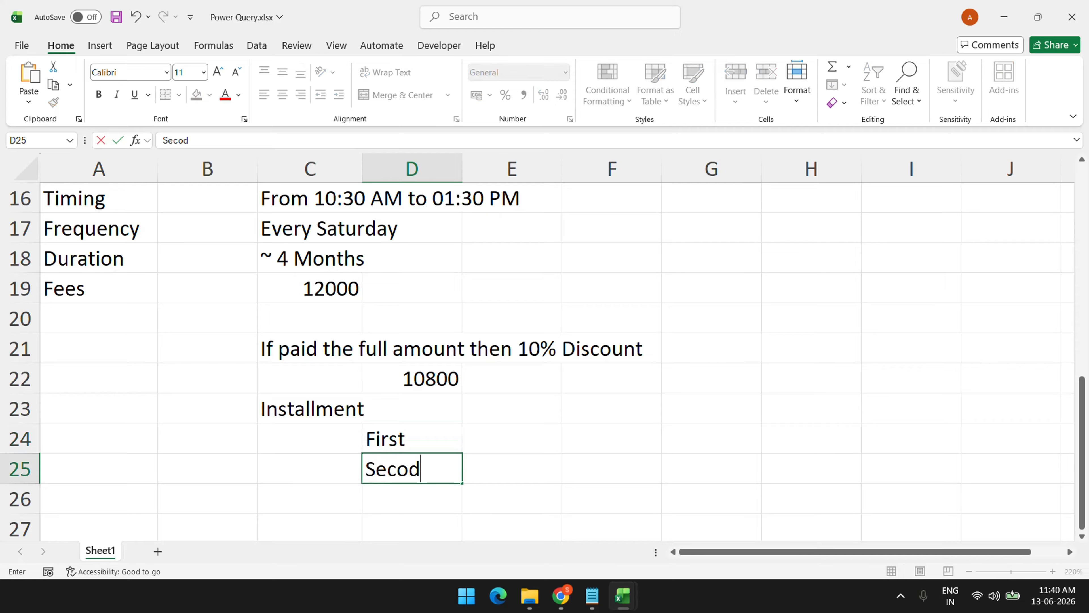
key(BackSpace)
text(nd)
key(Return)
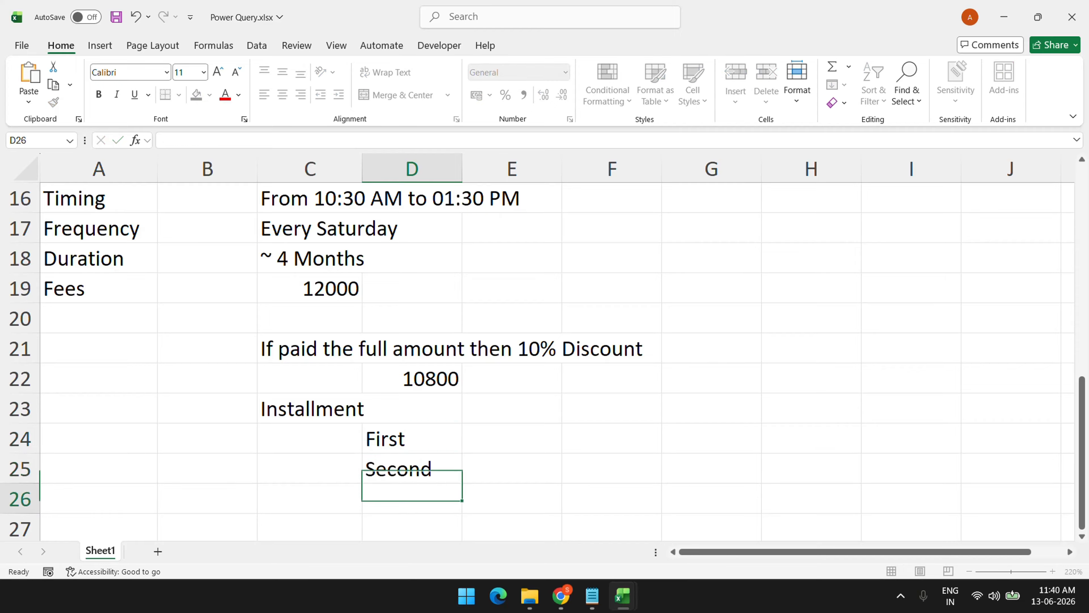
text(Third)
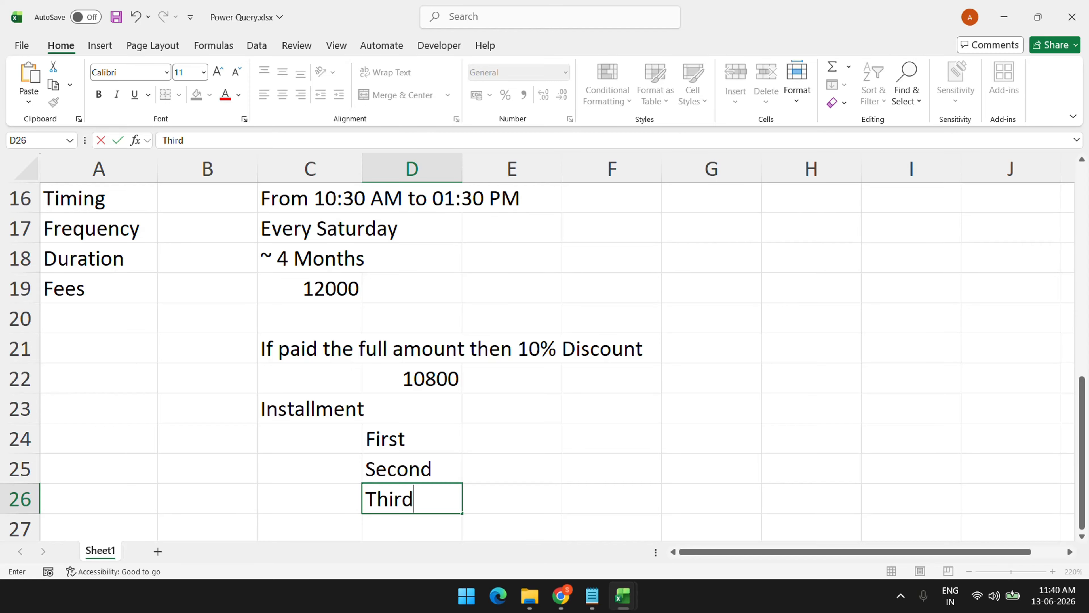
key(Return)
Start typing the due date 'On or B' in the cell beside First
key(Right)
key(Right)
key(Up)
key(Up)
key(Left)
key(Up)
key(Left)
key(Right)
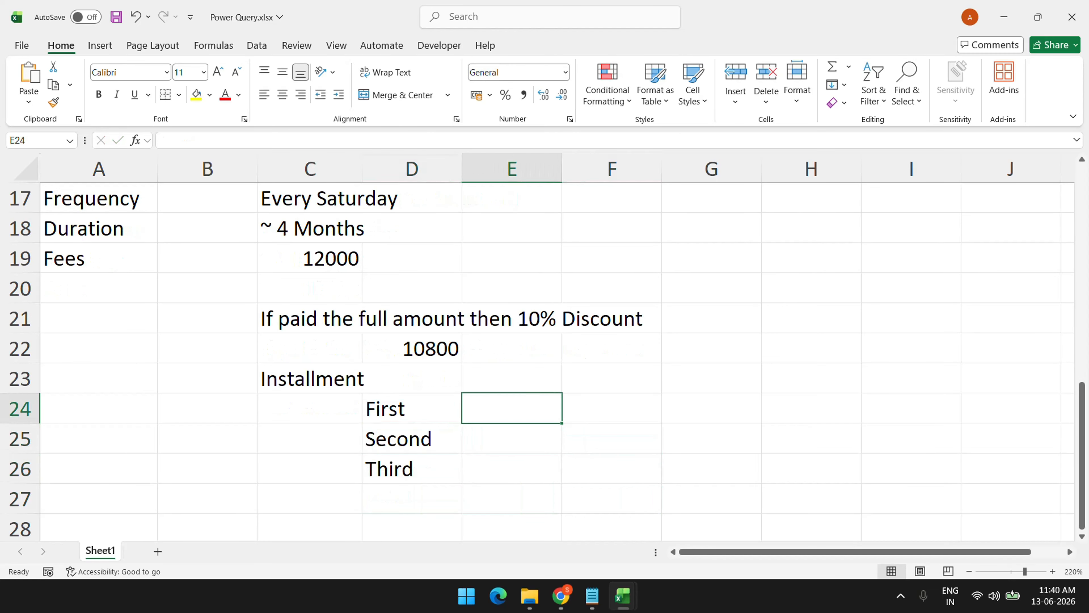
text(On o)
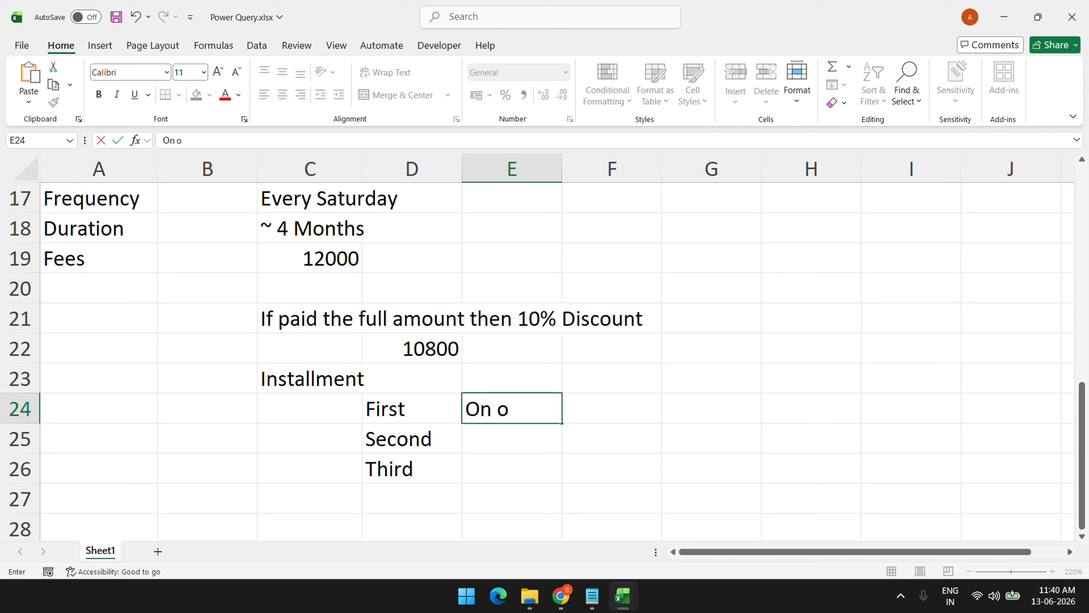
text(r before 20)
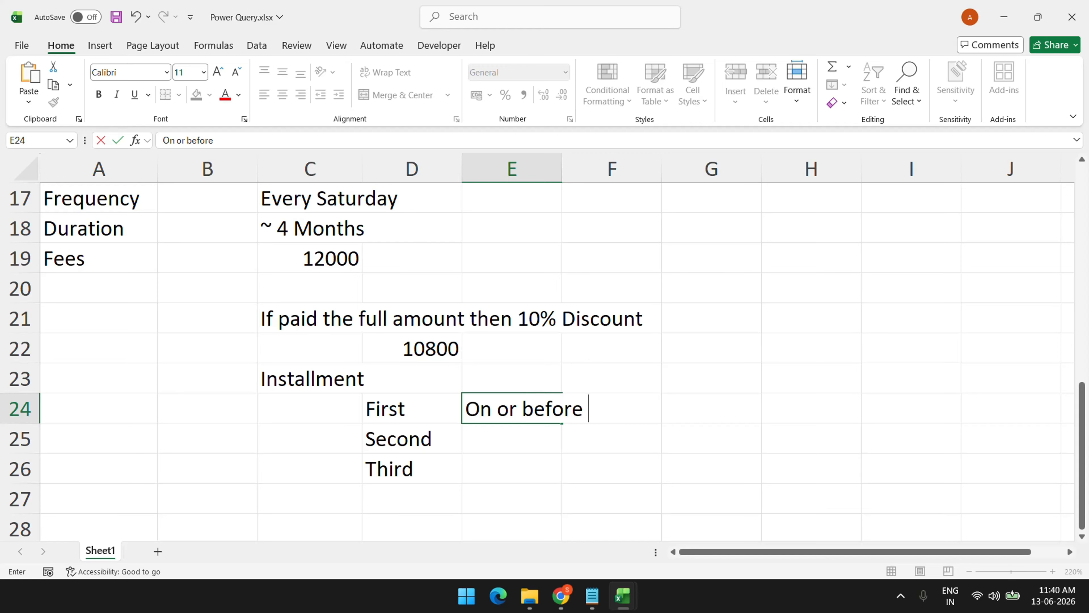
Complete E24's due date as 'On or before 20-Jun-2026'
text(-Jun)
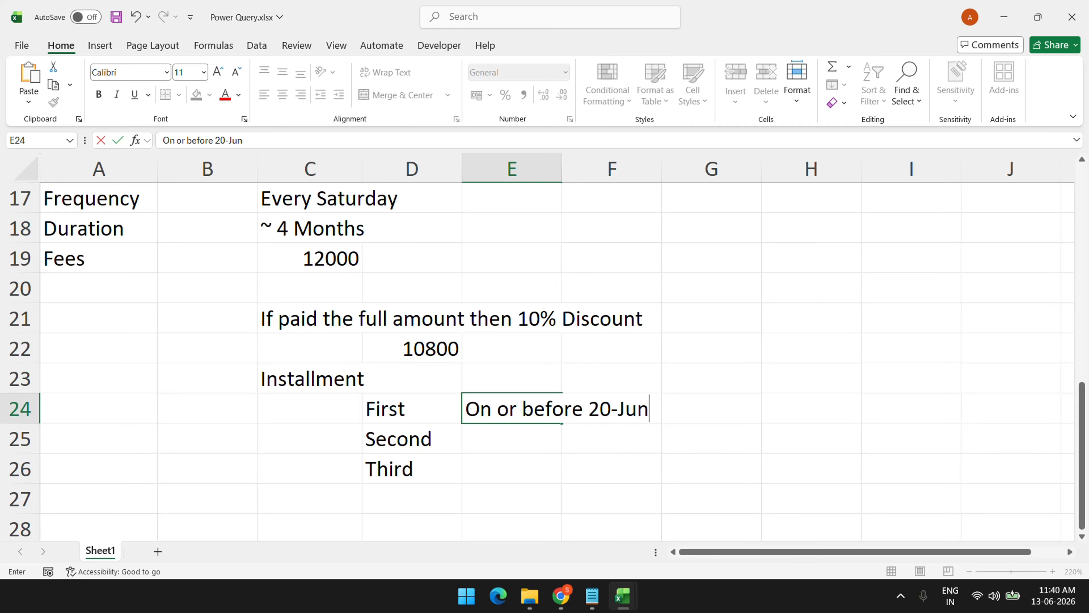
text(-2026)
key(Return)
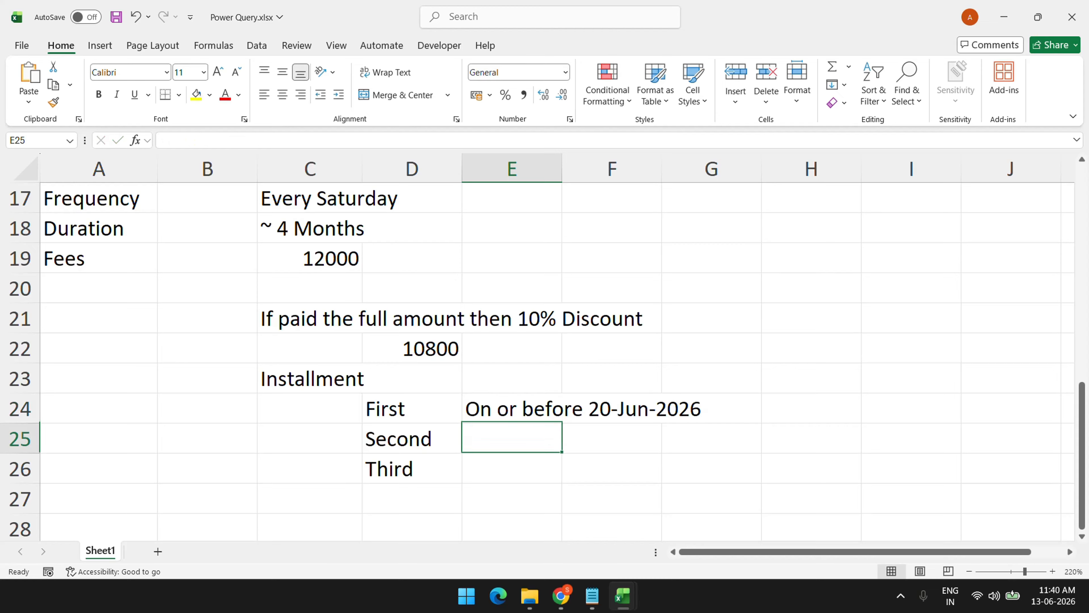
Copy the due date into E25 and change it to 20-Jul-2026
key(ctrl+d)
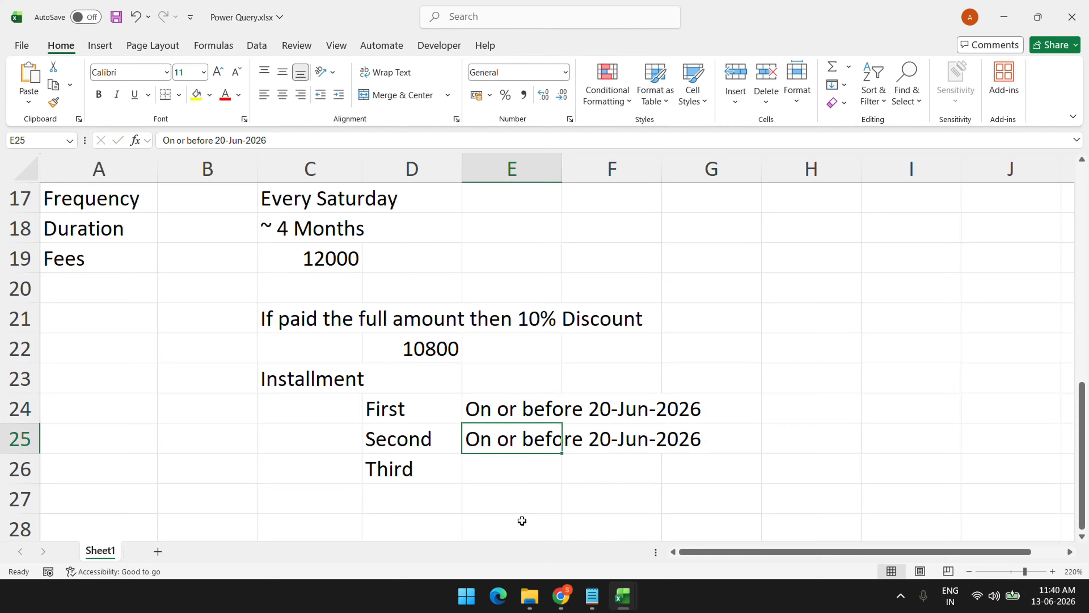
double_click(505, 447)
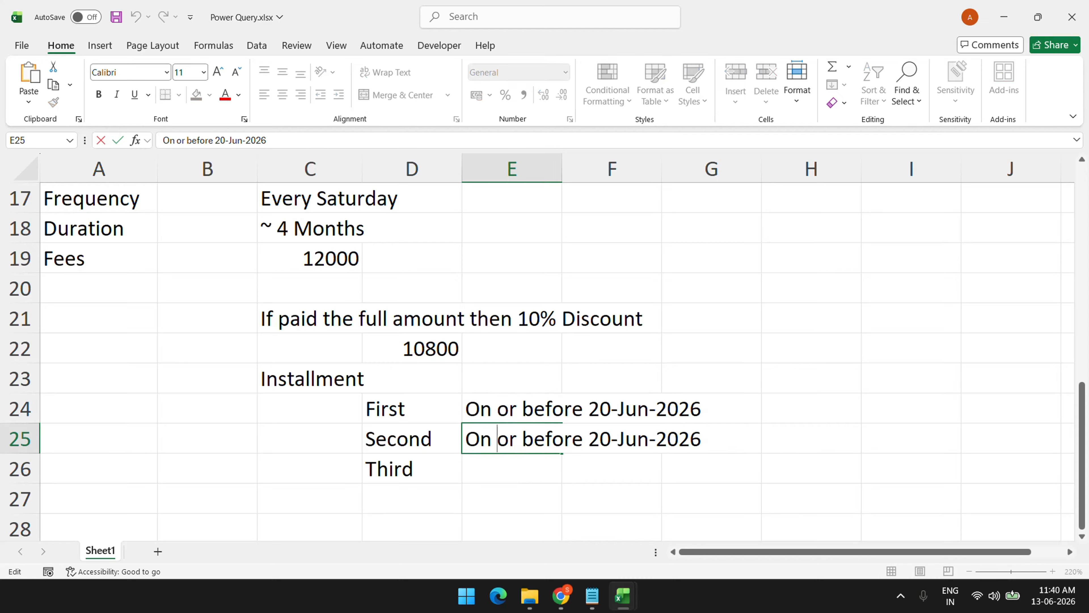
drag(645, 441, 638, 441)
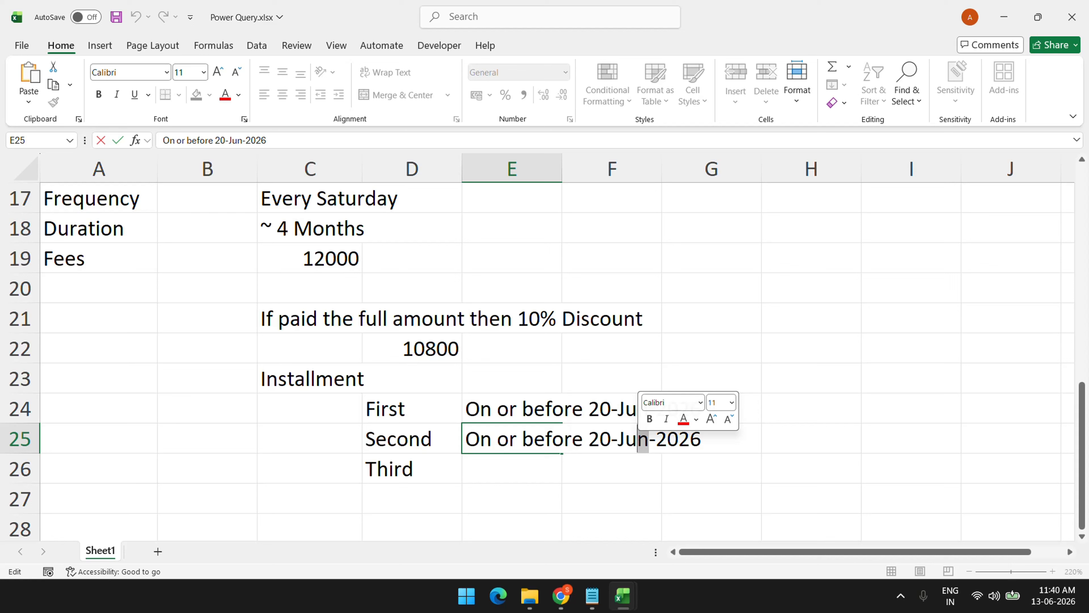
text(l)
key(Return)
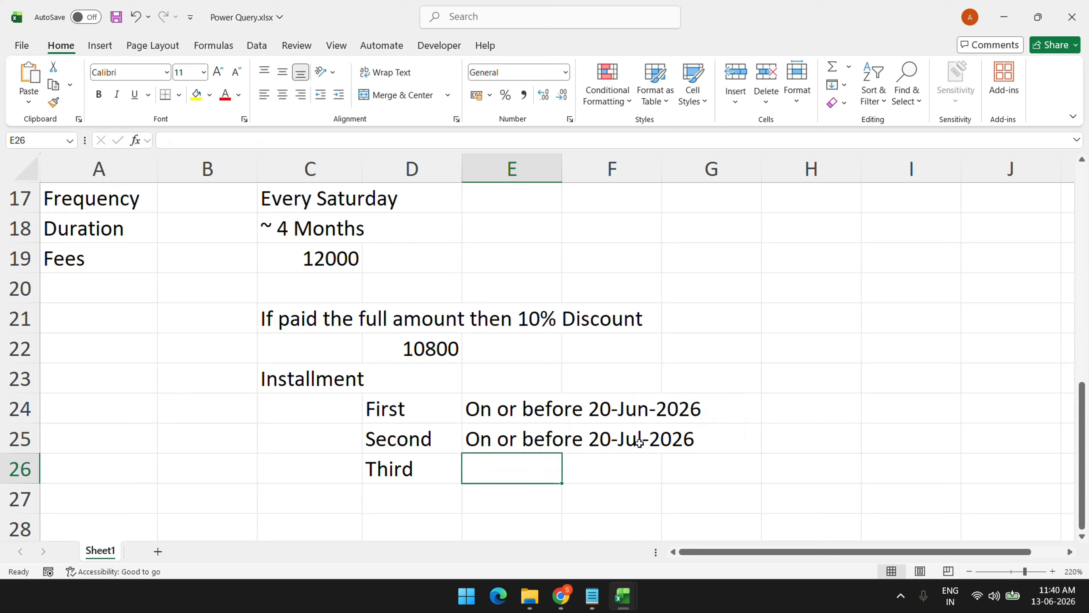
Copy the July date into E26 and change it to 20-Aug-2026
key(ctrl+d)
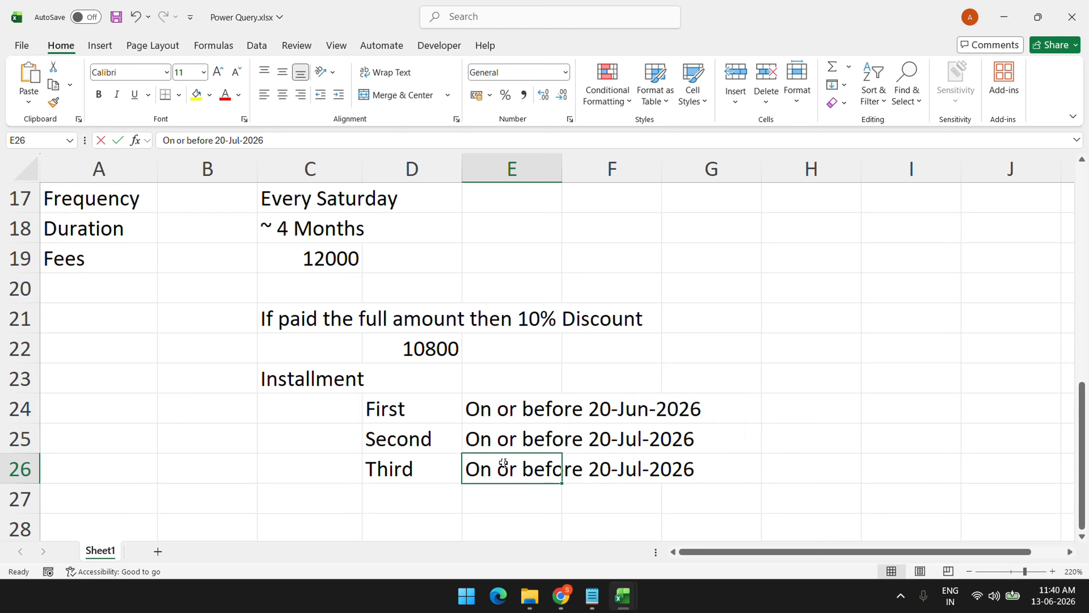
double_click(509, 461)
drag(649, 472, 618, 472)
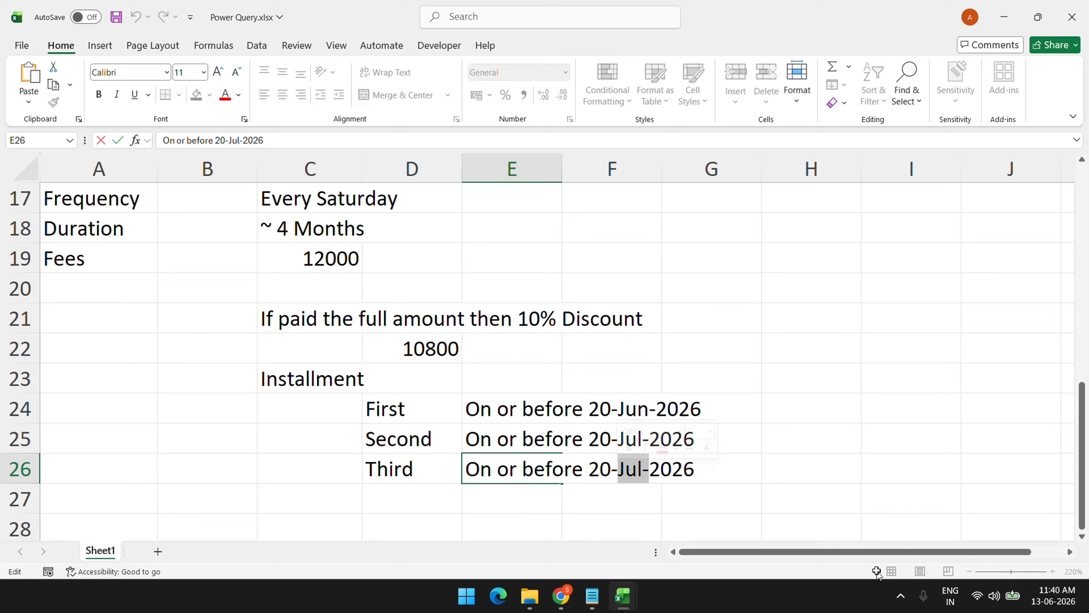
text(Aug-)
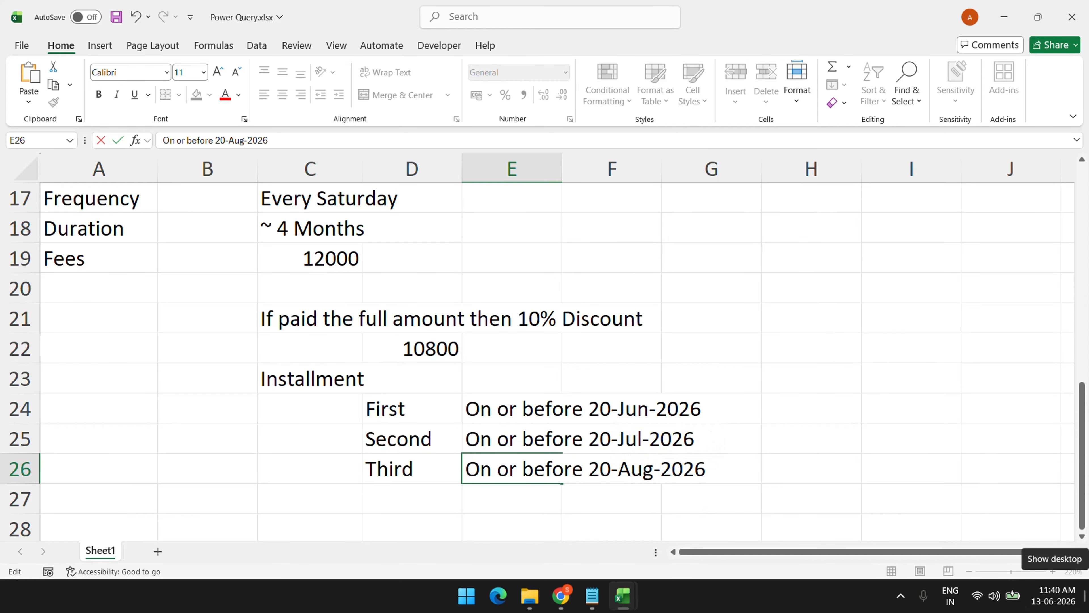
key(Return)
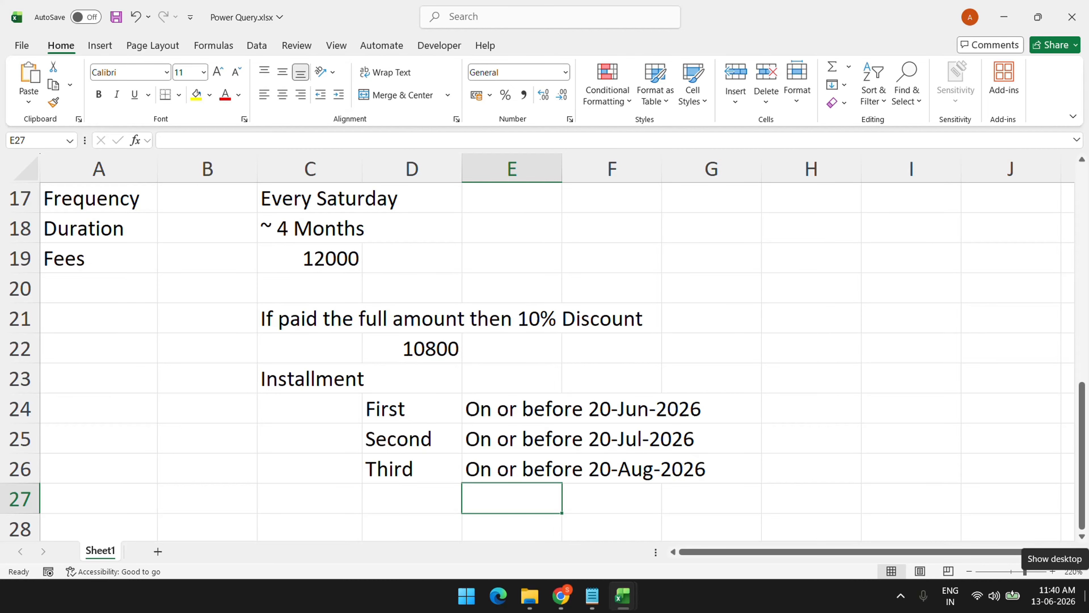
Enter the contact's name in A28 below the installments
scroll(361, 353, up, 4)
scroll(362, 353, down, 5)
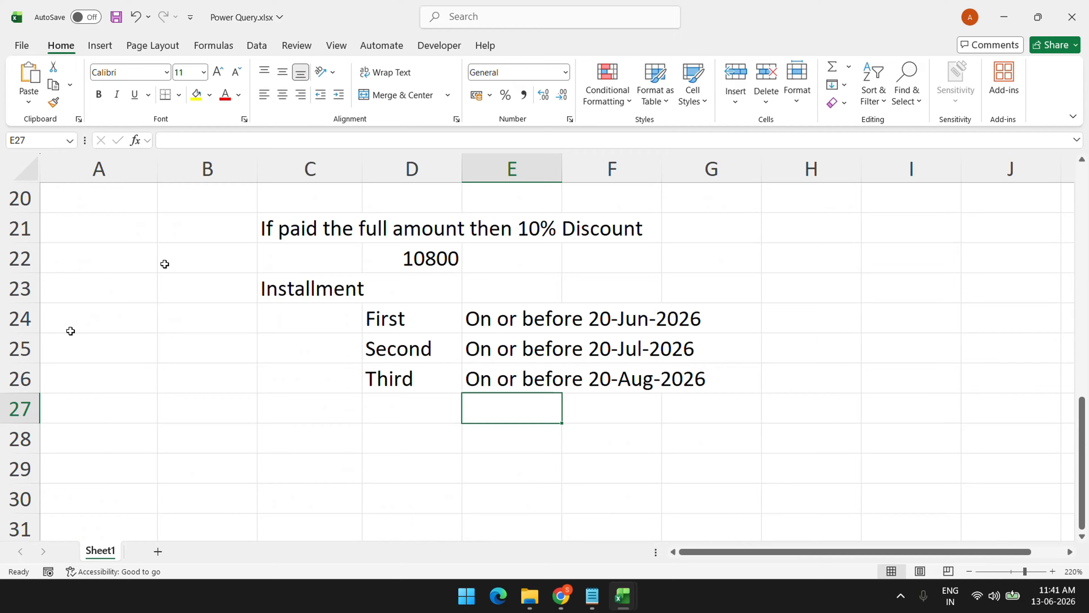
click(111, 414)
key(Down)
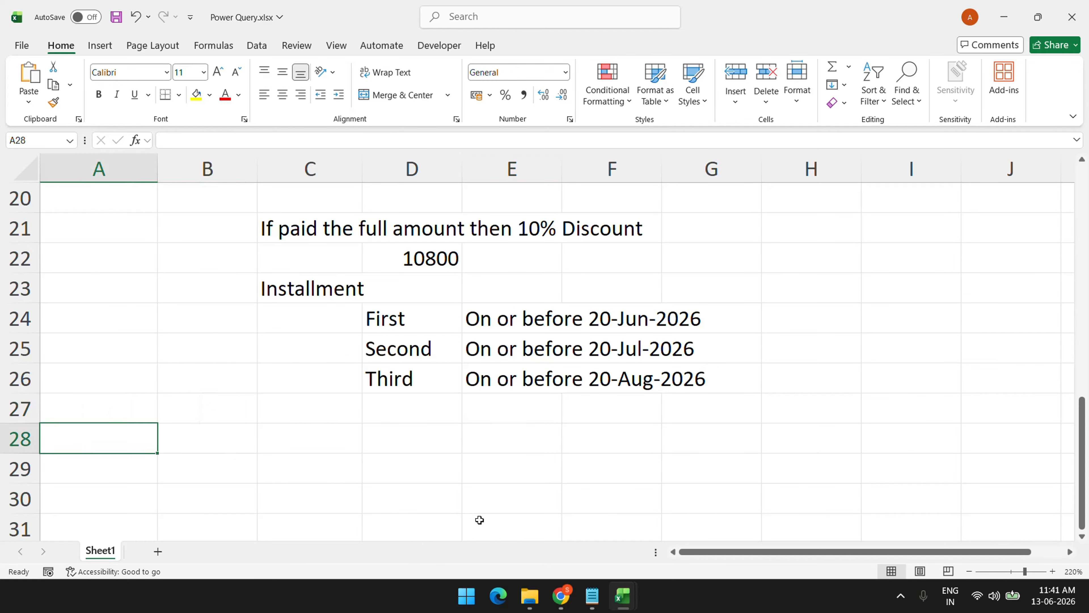
text(Shekhar)
key(Return)
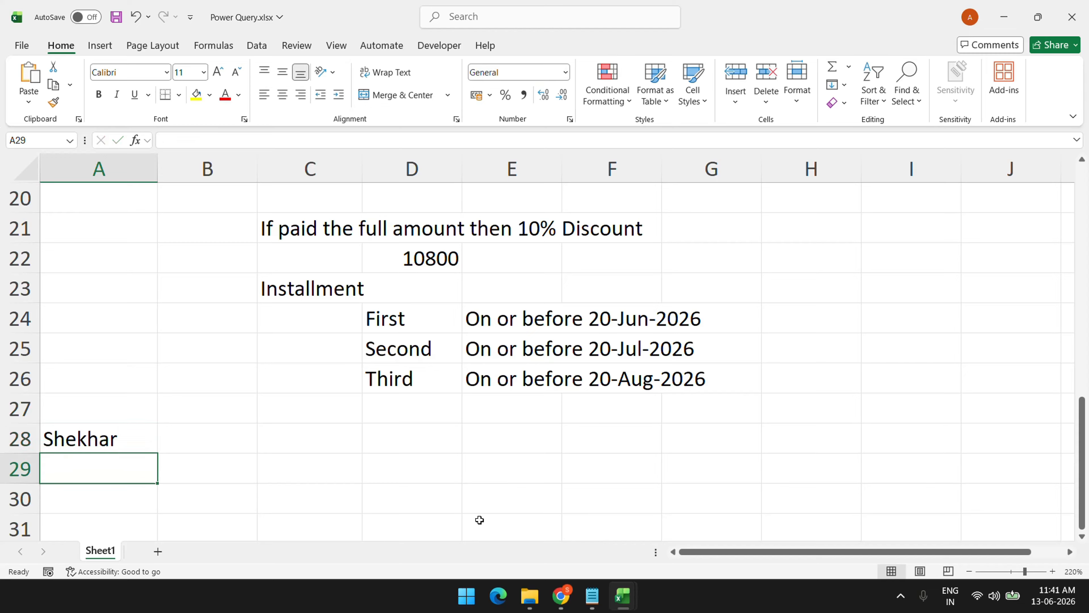
Enter the contact's phone number as text in A29 and widen column A to fit
text(+-)
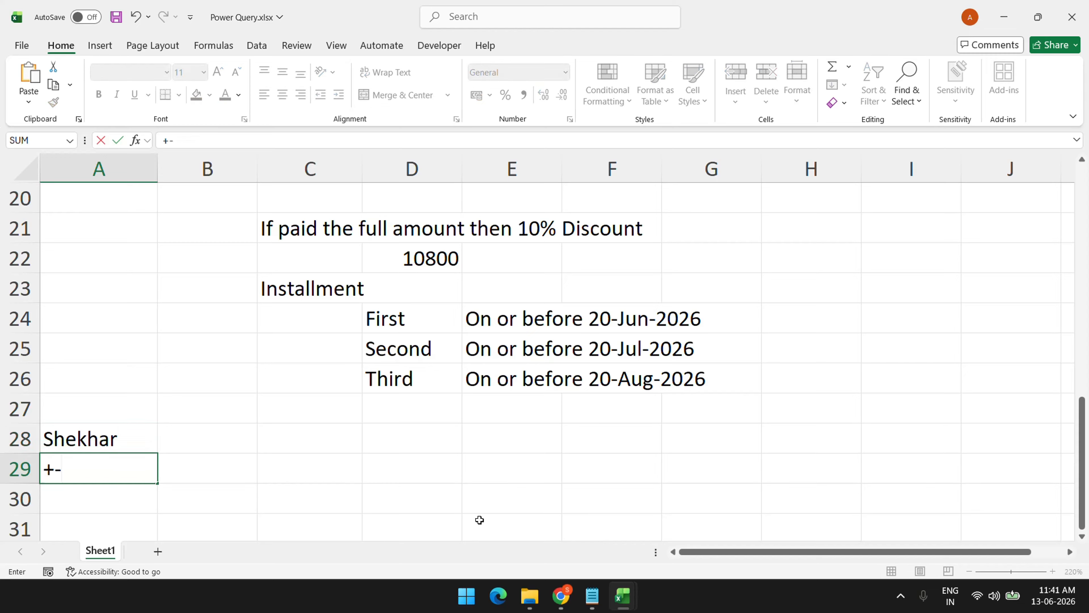
key(BackSpace)
key(BackSpace)
text(')
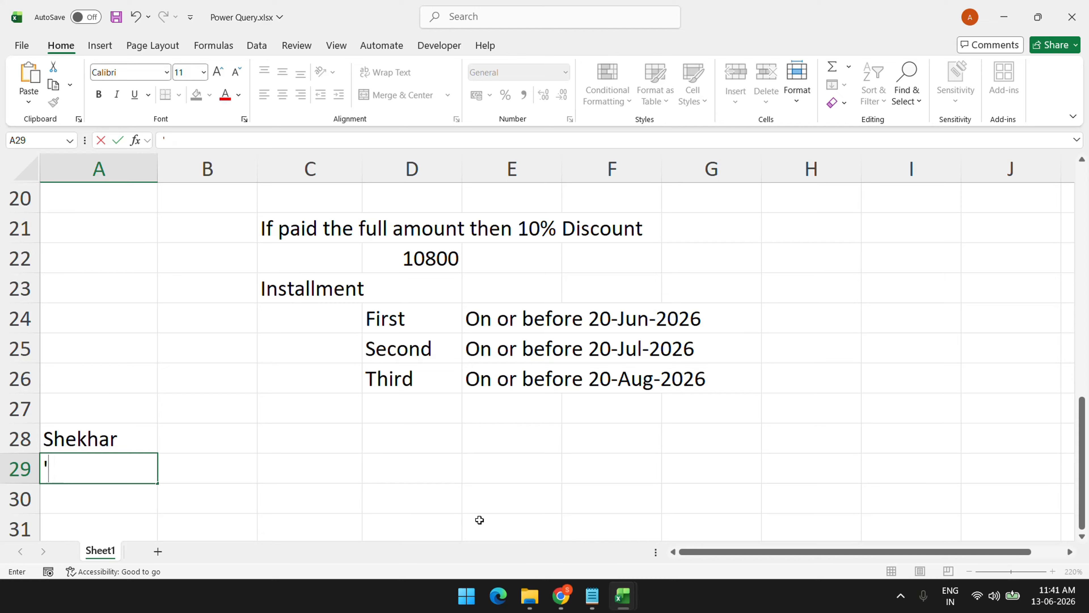
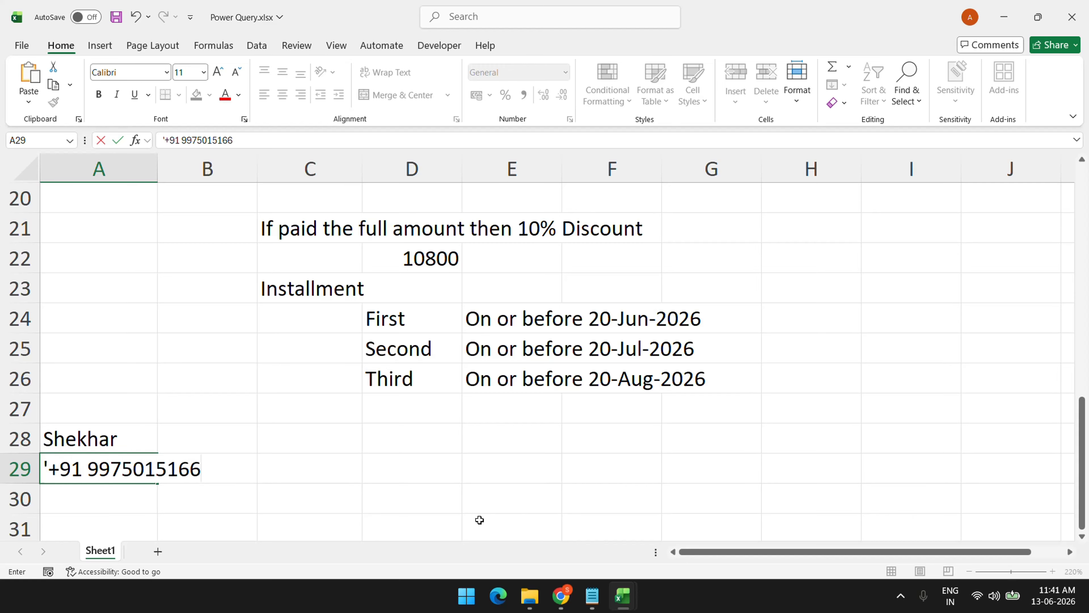
key(Return)
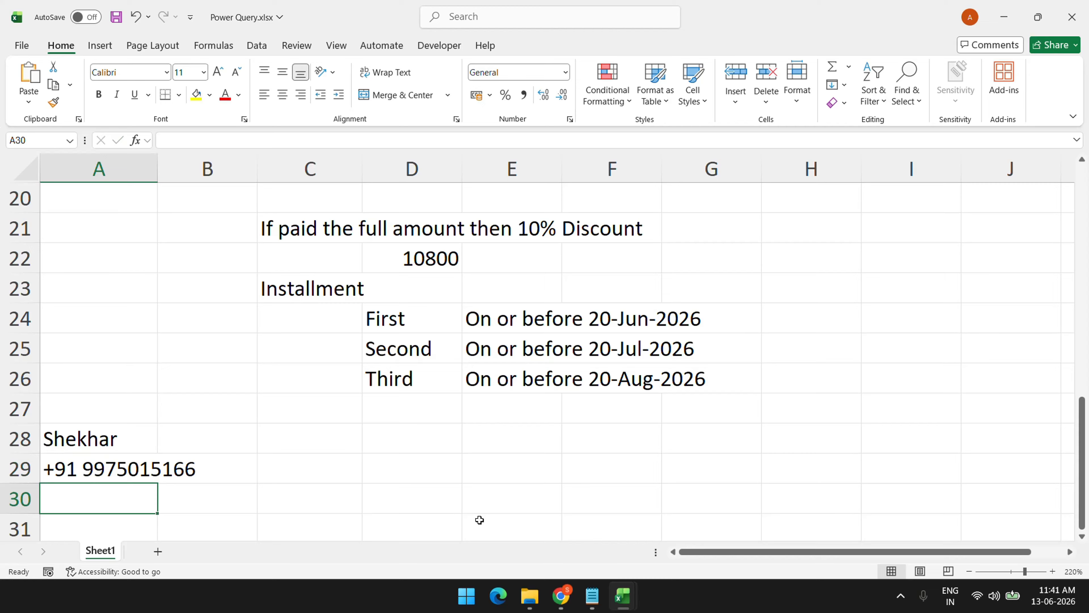
drag(156, 170, 202, 177)
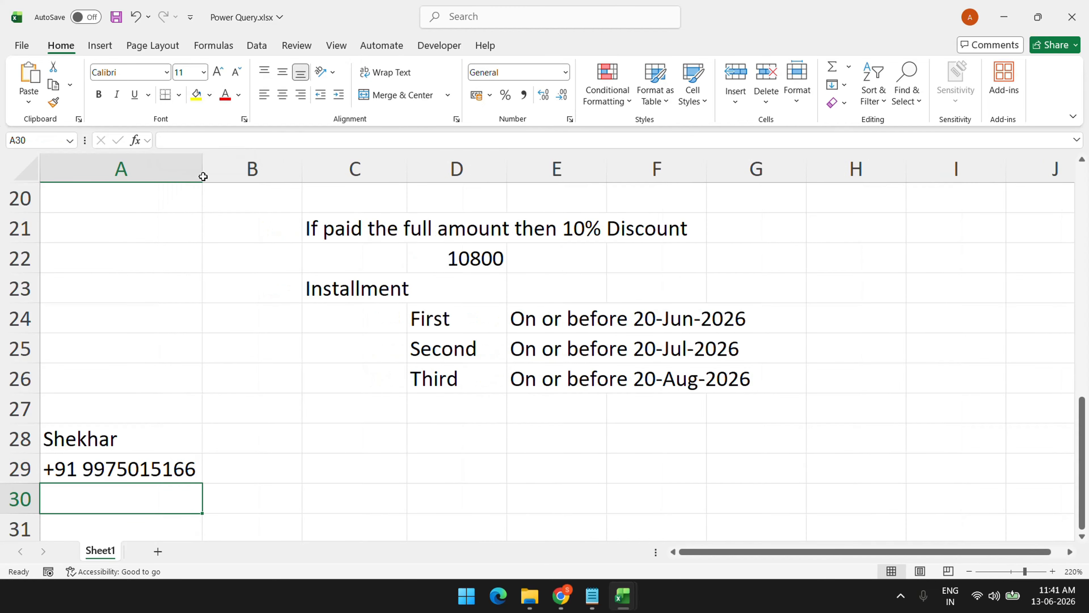